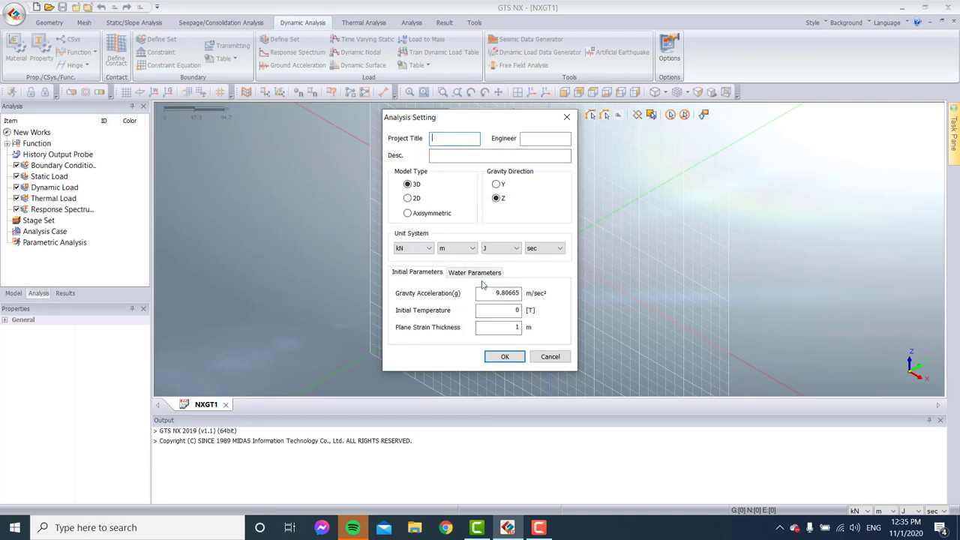
Step: Set the model type to 2D and accept the analysis settings
{"action": "left_click", "coordinate": [416, 198]}
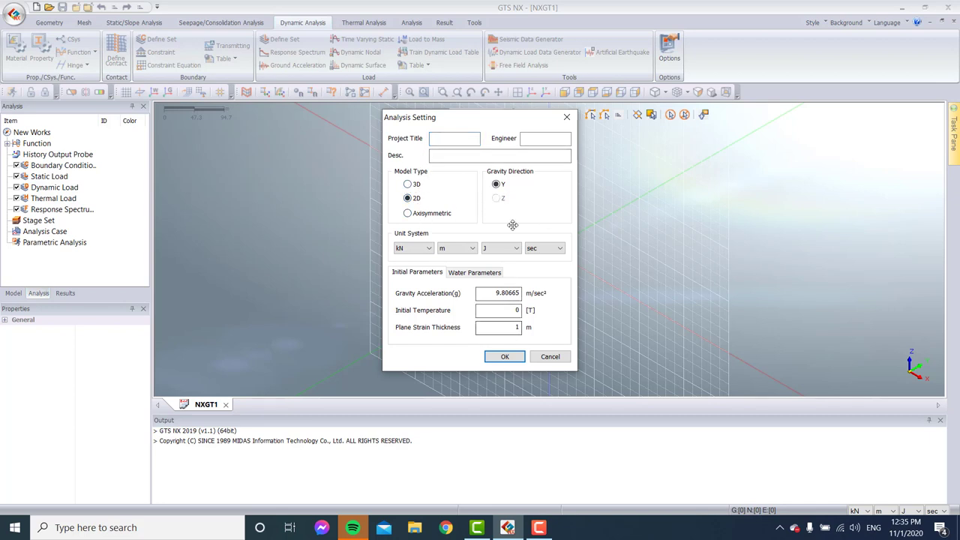
{"action": "left_click", "coordinate": [505, 357]}
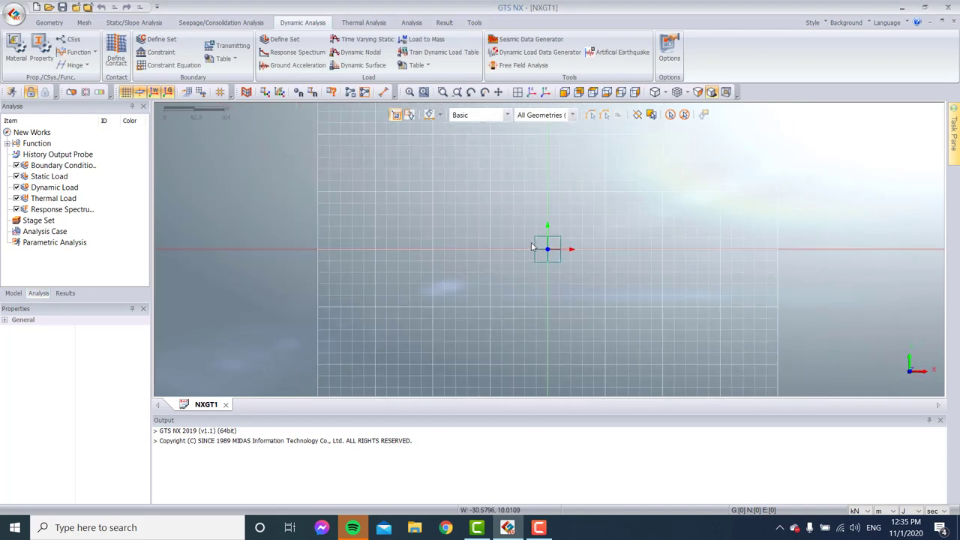
Step: Enlarge the model view by shrinking the output area, and define the work grid with a width of 1 m
{"action": "scroll", "coordinate": [539, 292], "scroll_direction": "down", "scroll_amount": 1}
{"action": "scroll", "coordinate": [495, 364], "scroll_direction": "down", "scroll_amount": 1}
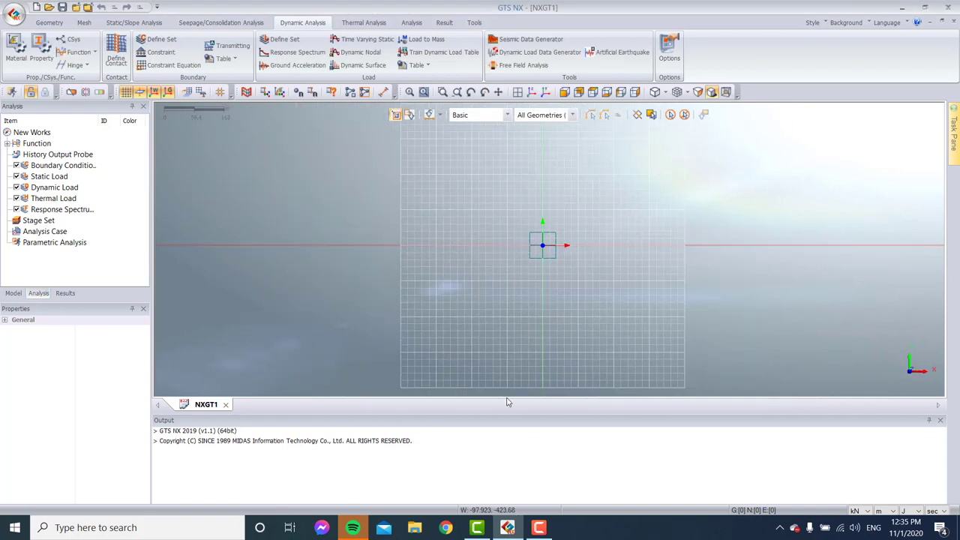
{"action": "left_click_drag", "start_coordinate": [506, 415], "coordinate": [518, 484]}
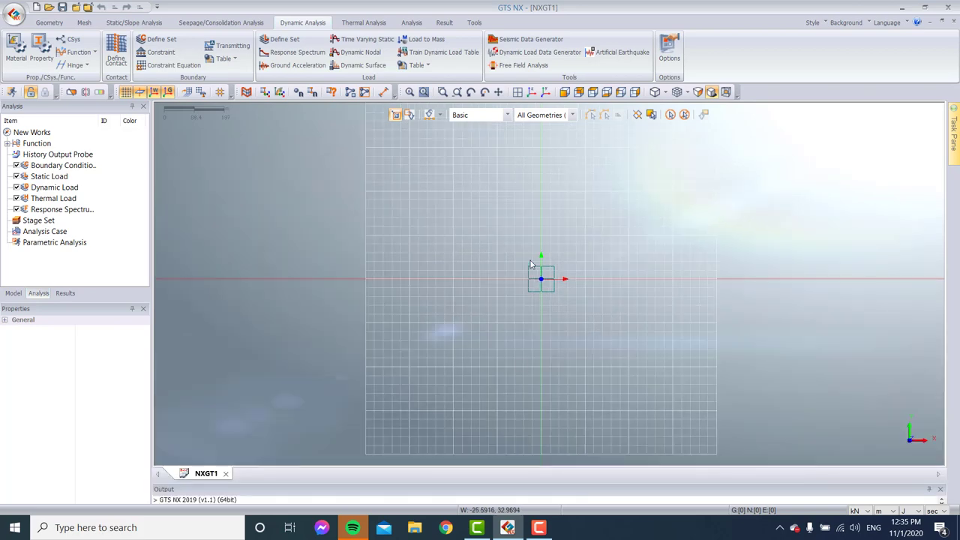
{"action": "scroll", "coordinate": [630, 259], "scroll_direction": "down", "scroll_amount": 1}
{"action": "scroll", "coordinate": [629, 259], "scroll_direction": "up", "scroll_amount": 1}
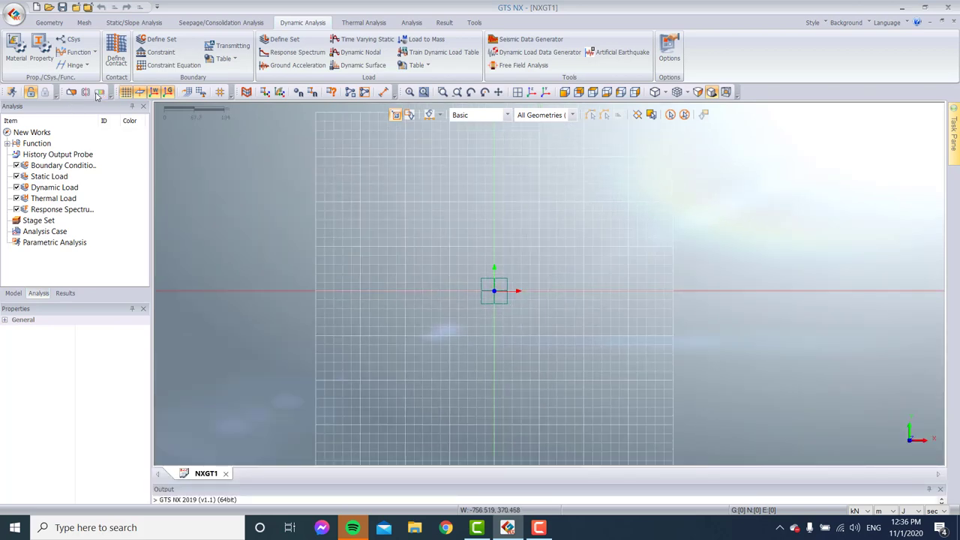
{"action": "left_click", "coordinate": [168, 91]}
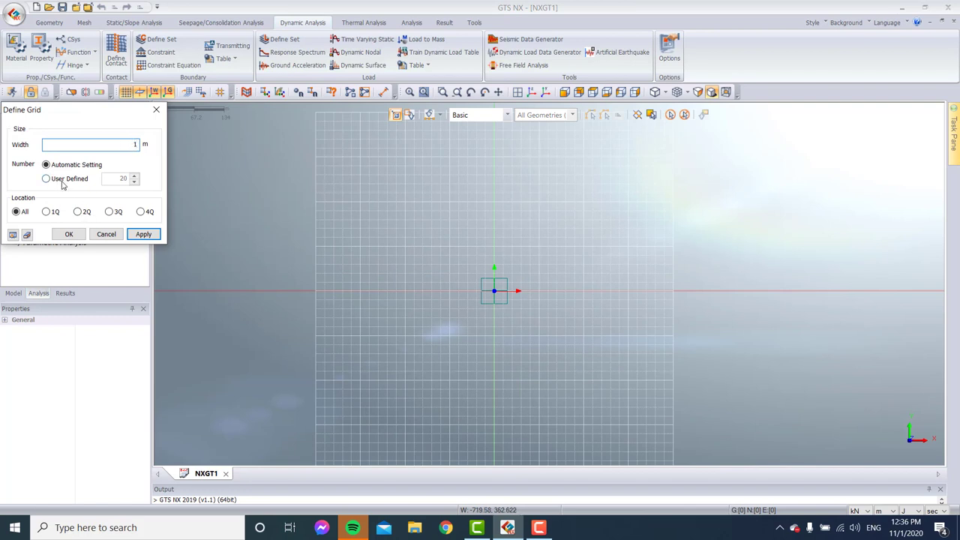
{"action": "left_click", "coordinate": [143, 234]}
{"action": "scroll", "coordinate": [458, 288], "scroll_direction": "up", "scroll_amount": 2}
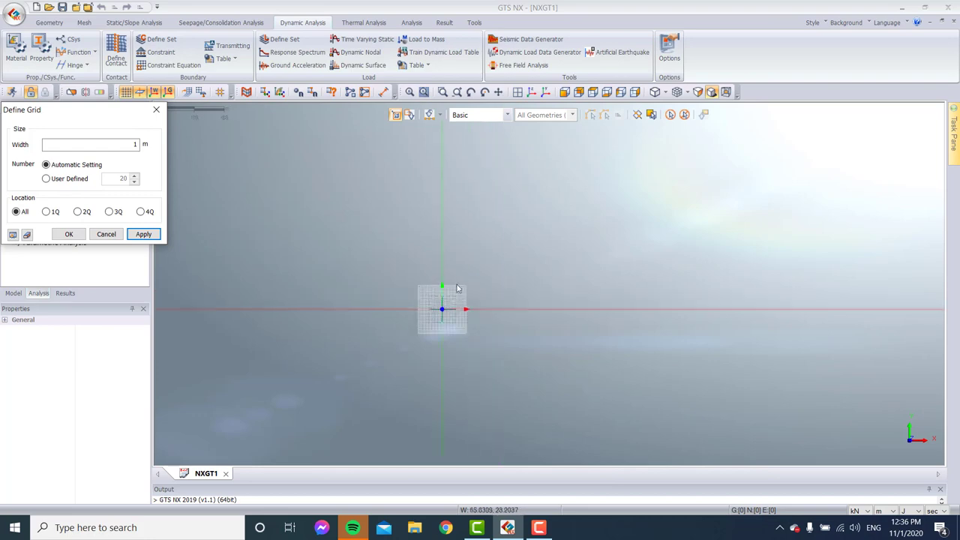
{"action": "scroll", "coordinate": [381, 352], "scroll_direction": "up", "scroll_amount": 6}
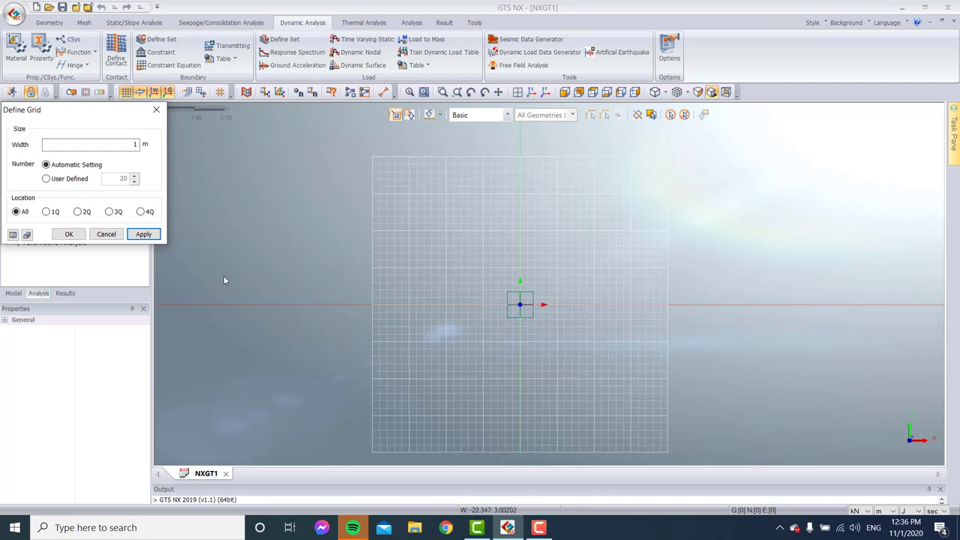
{"action": "left_click", "coordinate": [95, 237]}
{"action": "scroll", "coordinate": [490, 330], "scroll_direction": "down", "scroll_amount": 2}
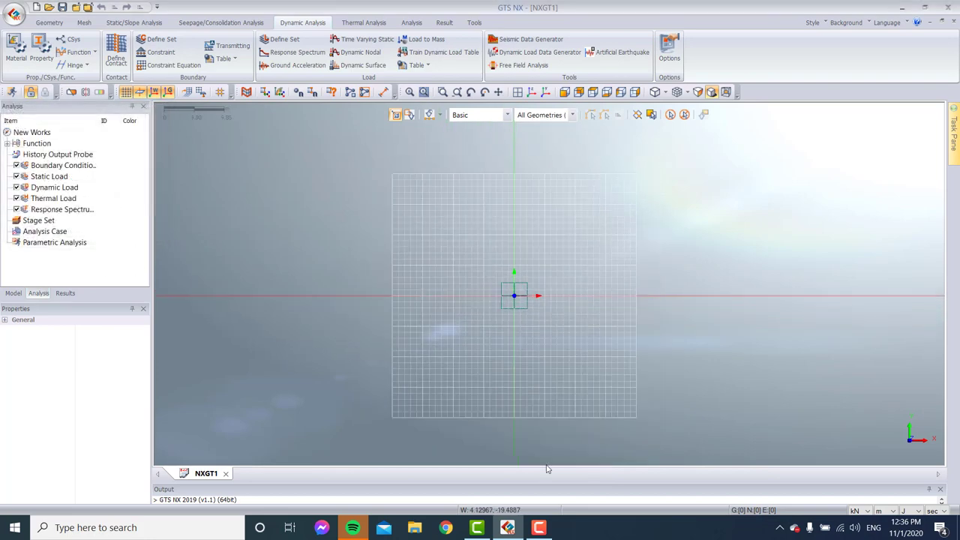
Step: Measure the distance from the grid's right edge on the X axis down to its lower right corner
{"action": "scroll", "coordinate": [495, 423], "scroll_direction": "up", "scroll_amount": 1}
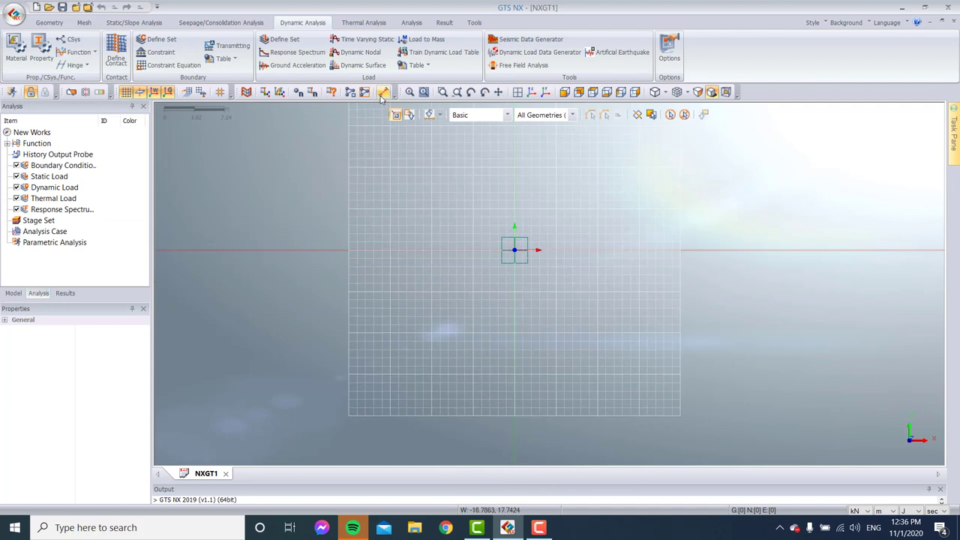
{"action": "left_click", "coordinate": [383, 92]}
{"action": "left_click", "coordinate": [680, 251]}
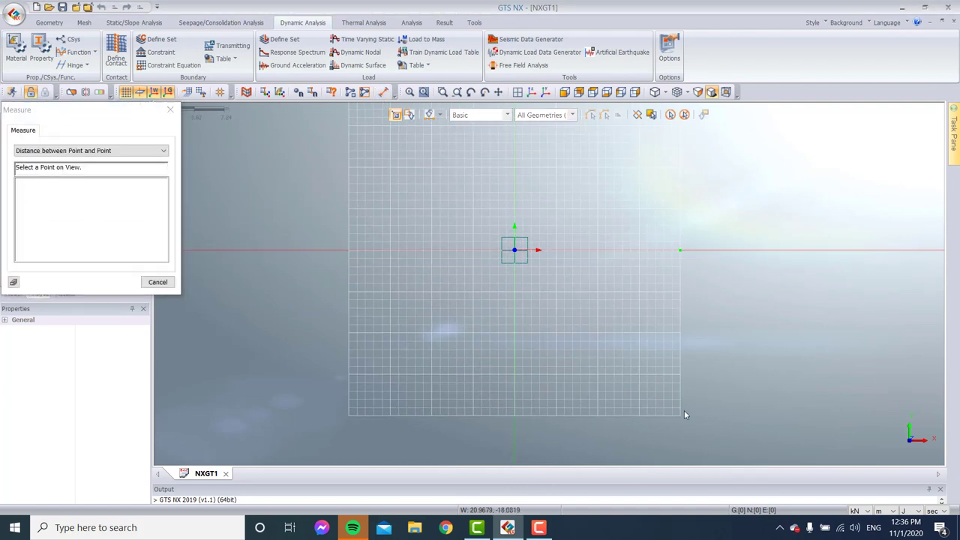
{"action": "left_click", "coordinate": [680, 414]}
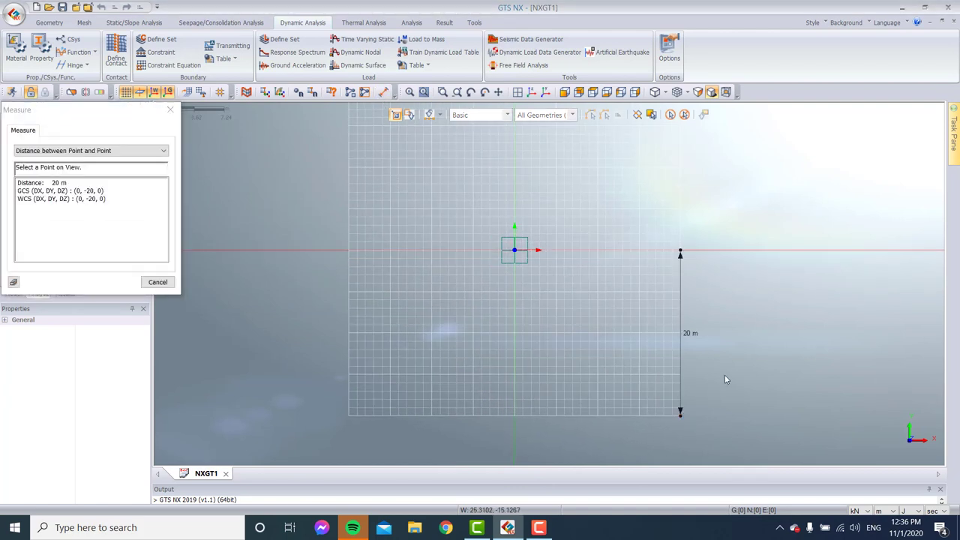
{"action": "left_click", "coordinate": [157, 282]}
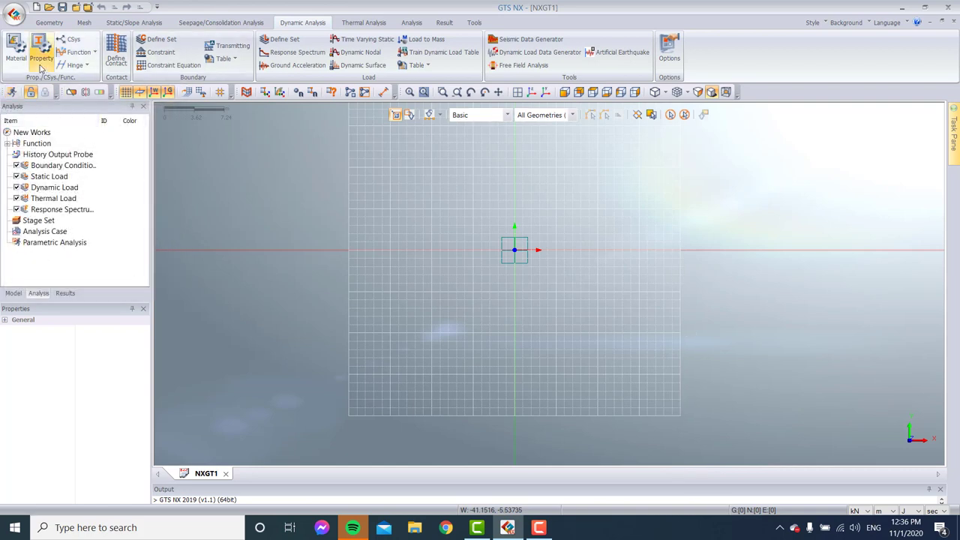
Step: Create a rectangular face from corner (20, 0) to the opposite corner at relative offset (-40, -20), with Make Face enabled
{"action": "left_click", "coordinate": [49, 22]}
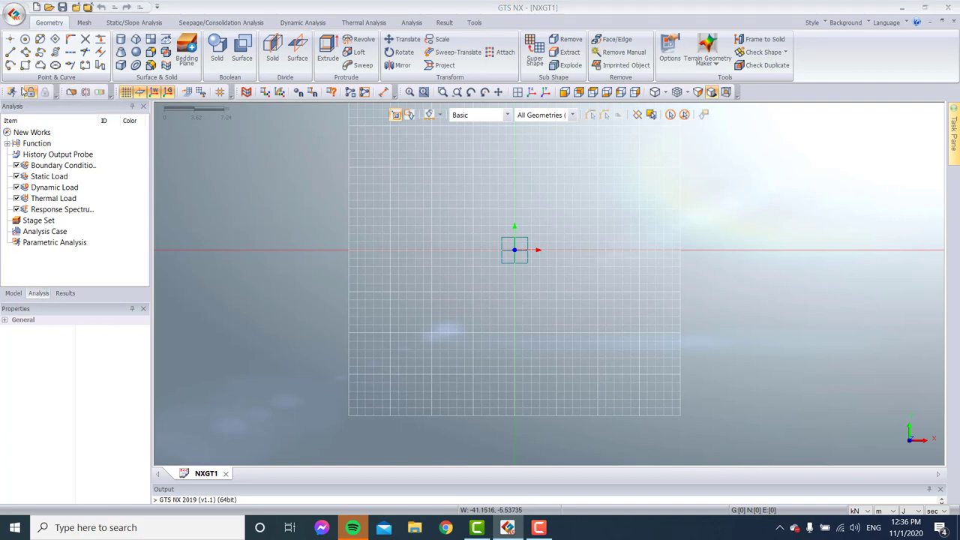
{"action": "left_click", "coordinate": [24, 65]}
{"action": "left_click", "coordinate": [23, 240]}
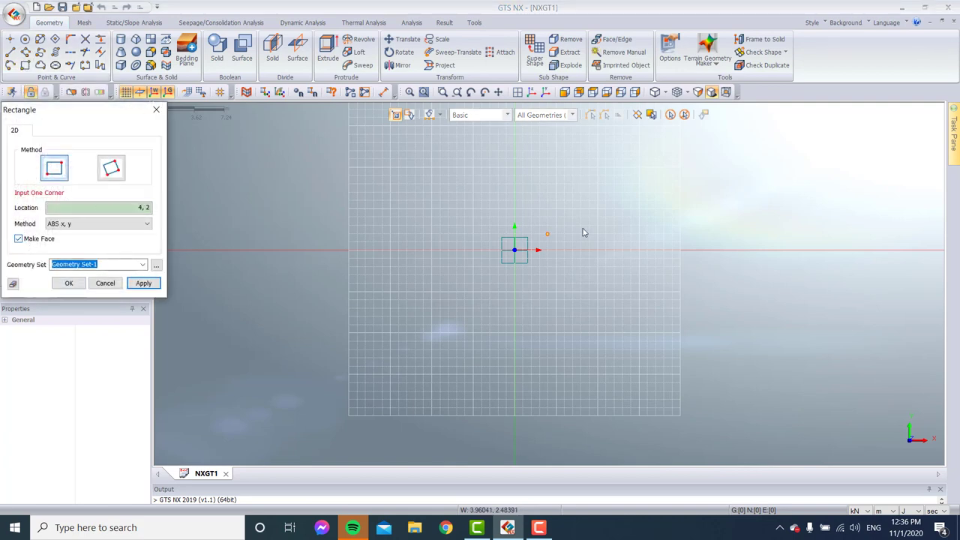
{"action": "left_click", "coordinate": [681, 250]}
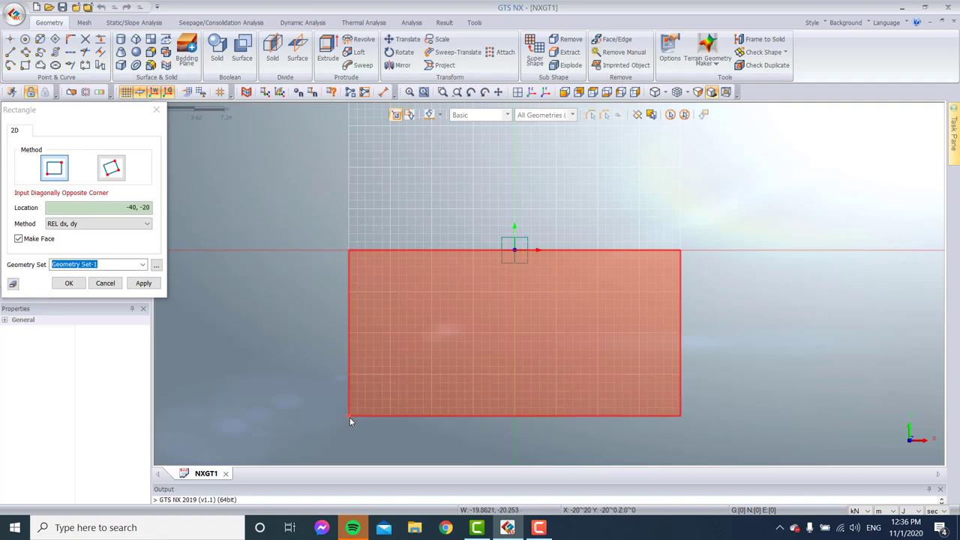
{"action": "left_click", "coordinate": [350, 417]}
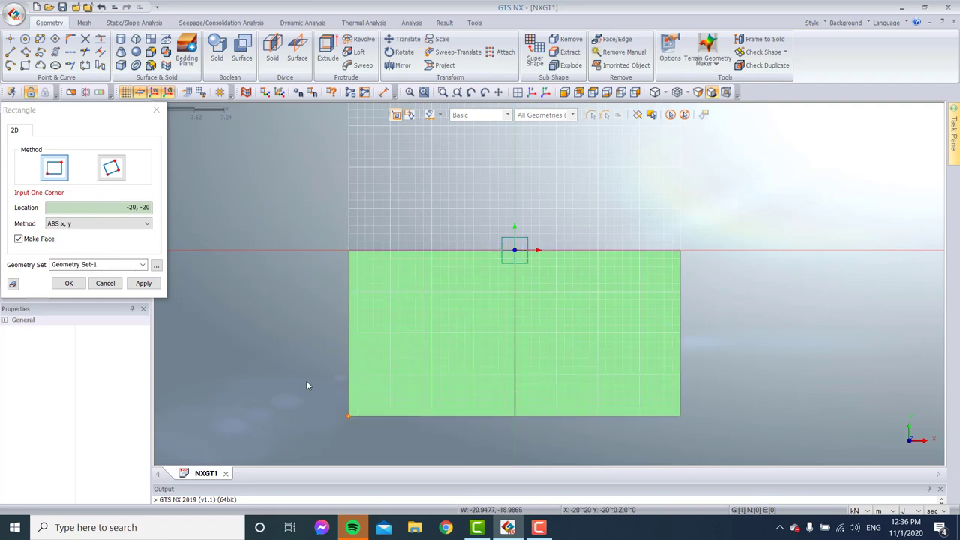
{"action": "left_click", "coordinate": [105, 284]}
Step: Draw a vertical line from the origin to relative offset (0, -10) inside the rectangle
{"action": "scroll", "coordinate": [548, 289], "scroll_direction": "up", "scroll_amount": 2}
{"action": "scroll", "coordinate": [619, 382], "scroll_direction": "down", "scroll_amount": 2}
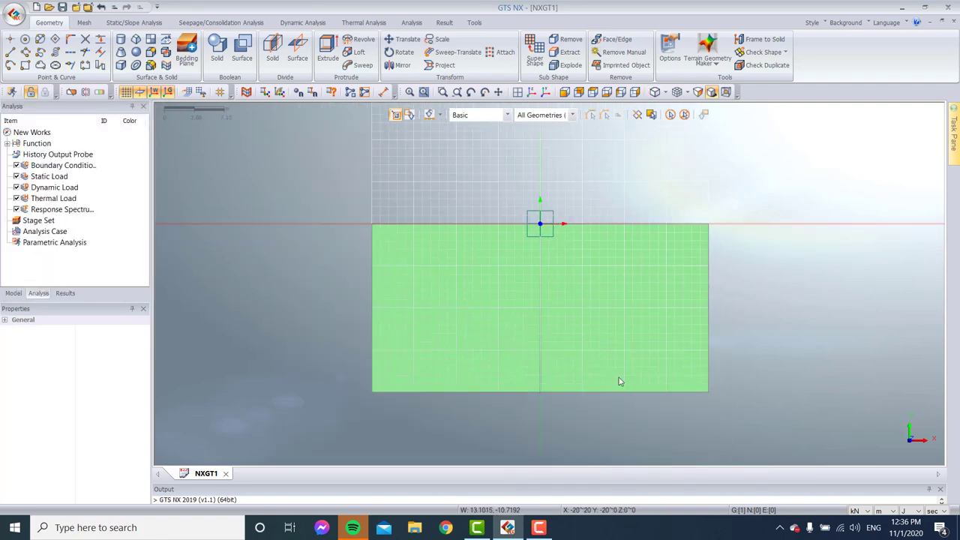
{"action": "scroll", "coordinate": [590, 381], "scroll_direction": "up", "scroll_amount": 2}
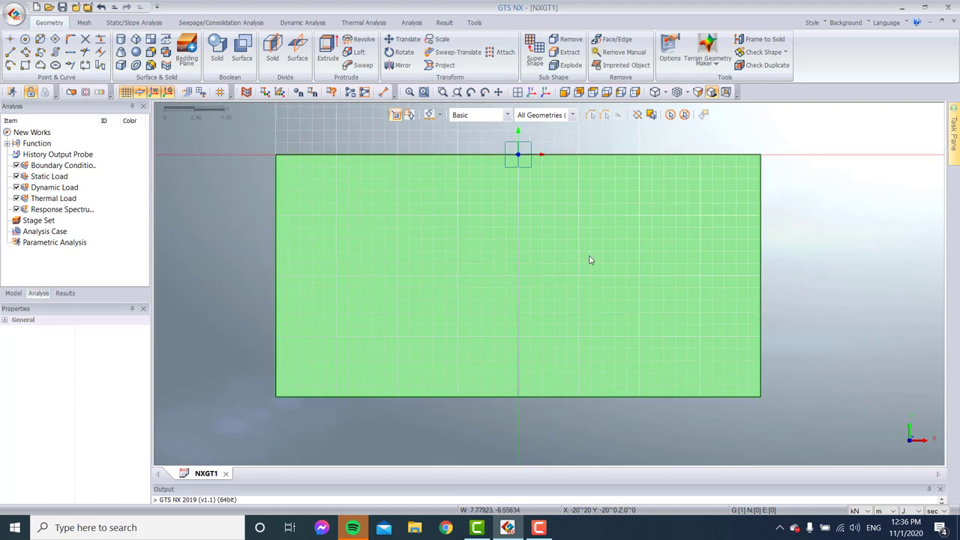
{"action": "left_click", "coordinate": [10, 52]}
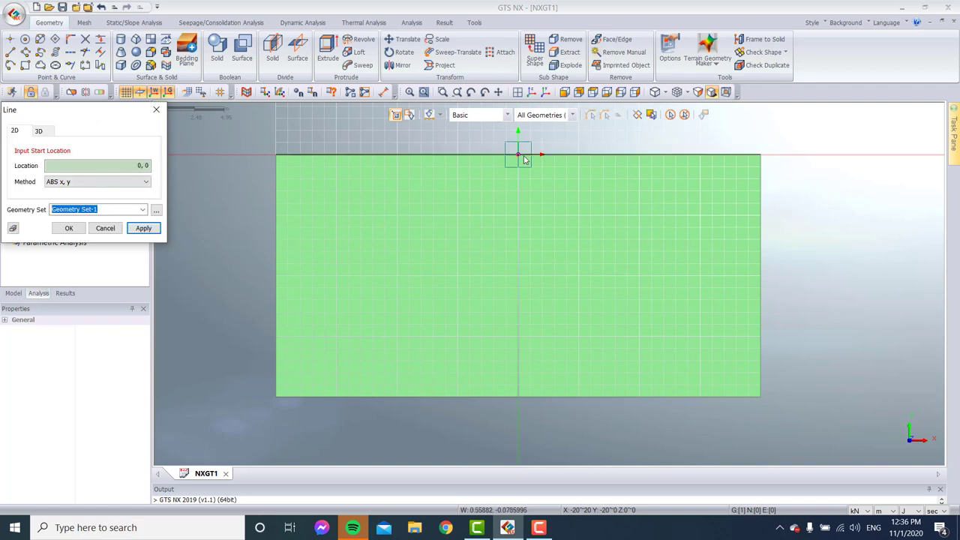
{"action": "left_click", "coordinate": [518, 155]}
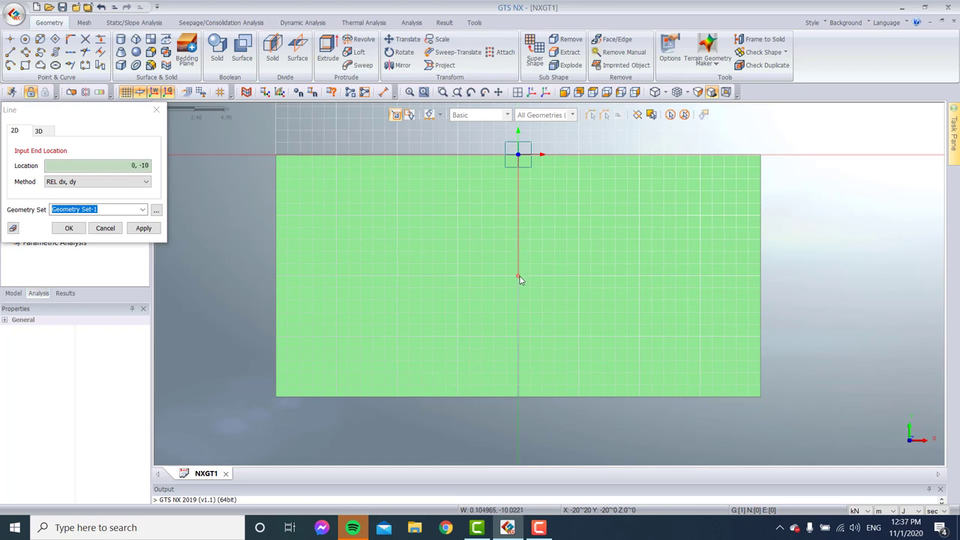
{"action": "left_click", "coordinate": [519, 279]}
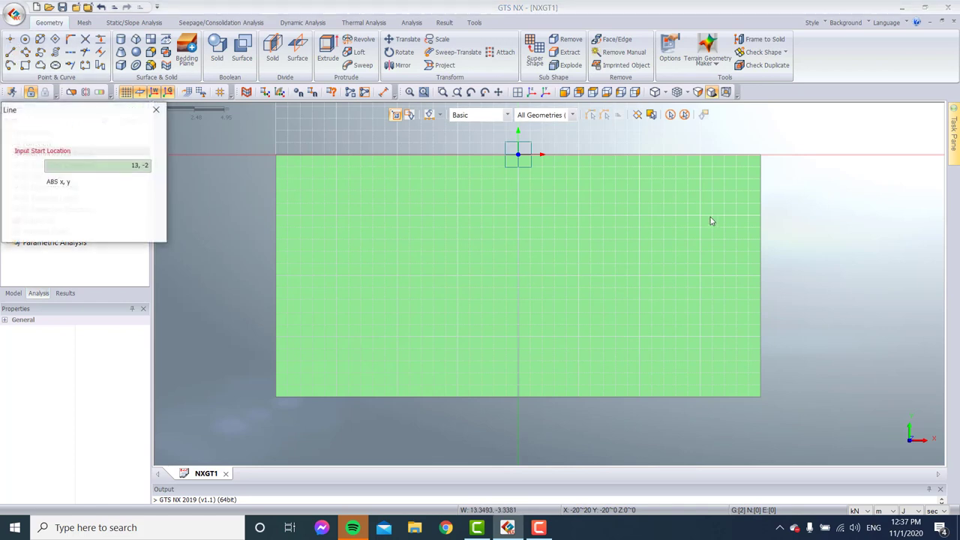
Step: Draw two horizontal lines across the rectangle's full width, from x = 20 to x = -20, at y = -5 and y = -10
{"action": "left_click", "coordinate": [760, 219]}
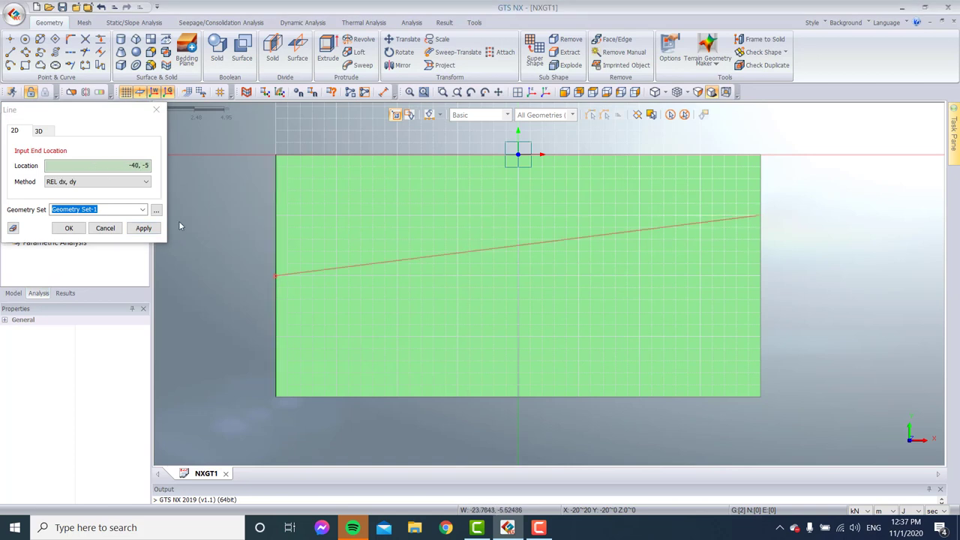
{"action": "left_click", "coordinate": [277, 215]}
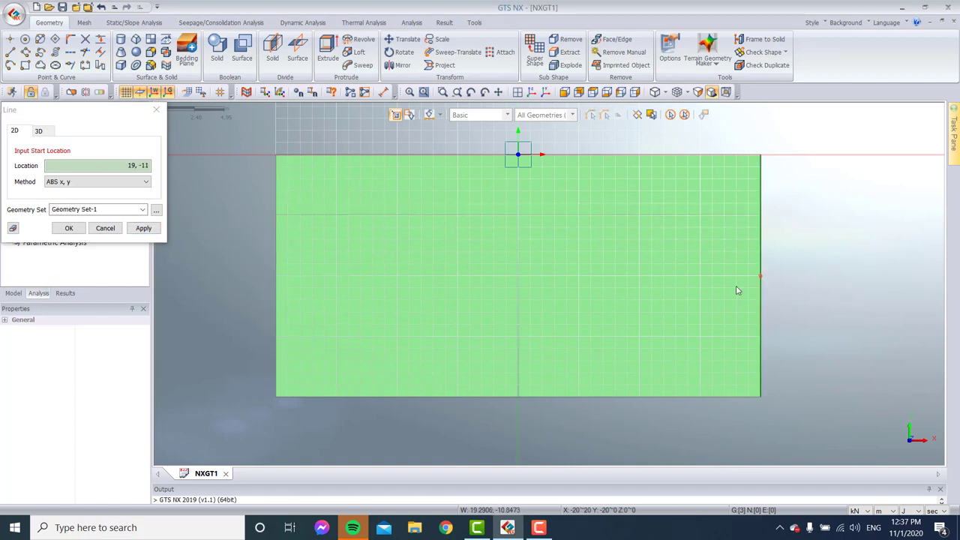
{"action": "left_click", "coordinate": [735, 281]}
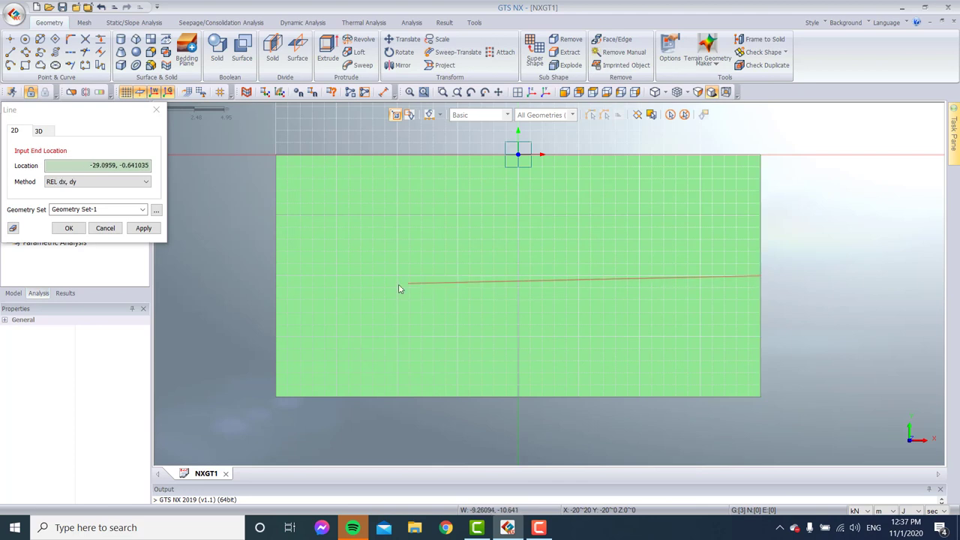
{"action": "left_click", "coordinate": [278, 278]}
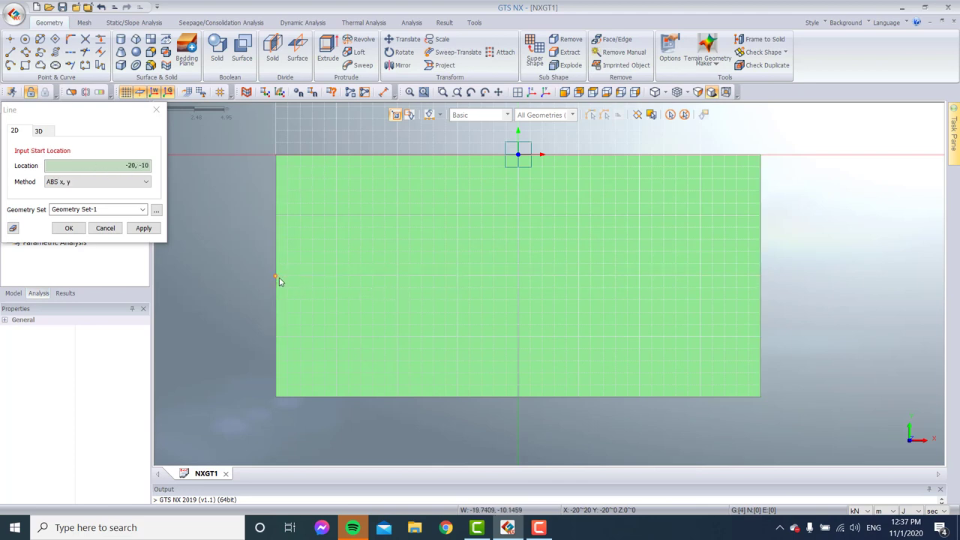
{"action": "key", "text": "Escape"}
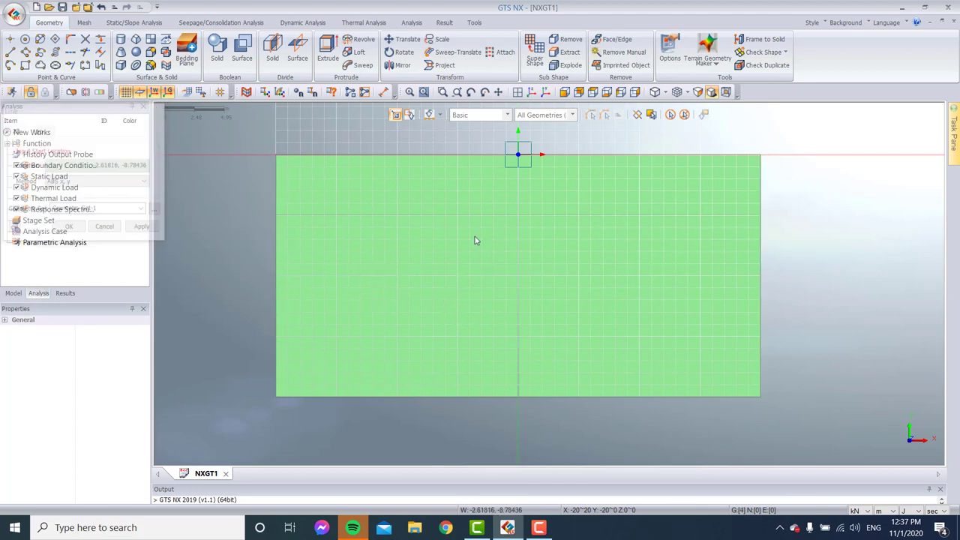
{"action": "left_click_drag", "start_coordinate": [449, 142], "coordinate": [587, 396]}
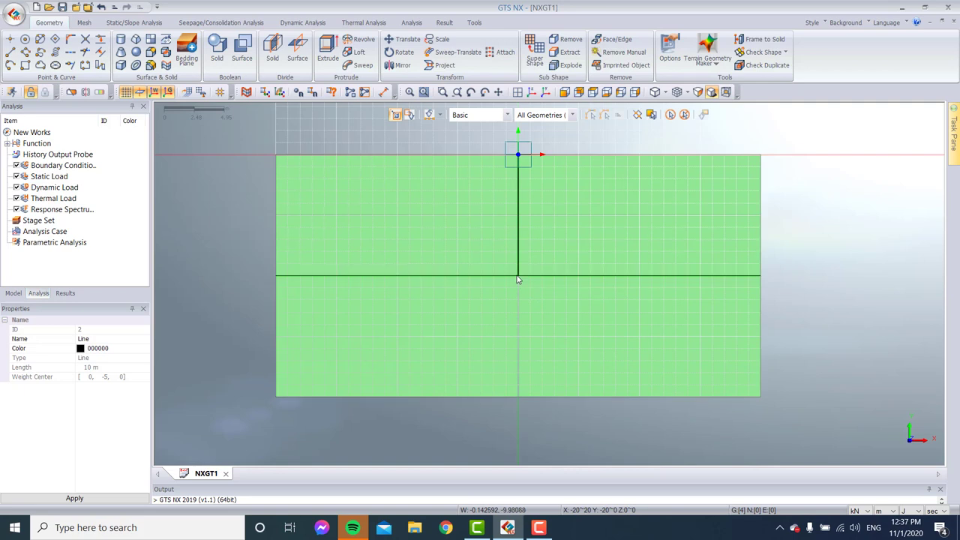
Step: Draw another horizontal line across the rectangle's full width at y = -7
{"action": "left_click", "coordinate": [12, 53]}
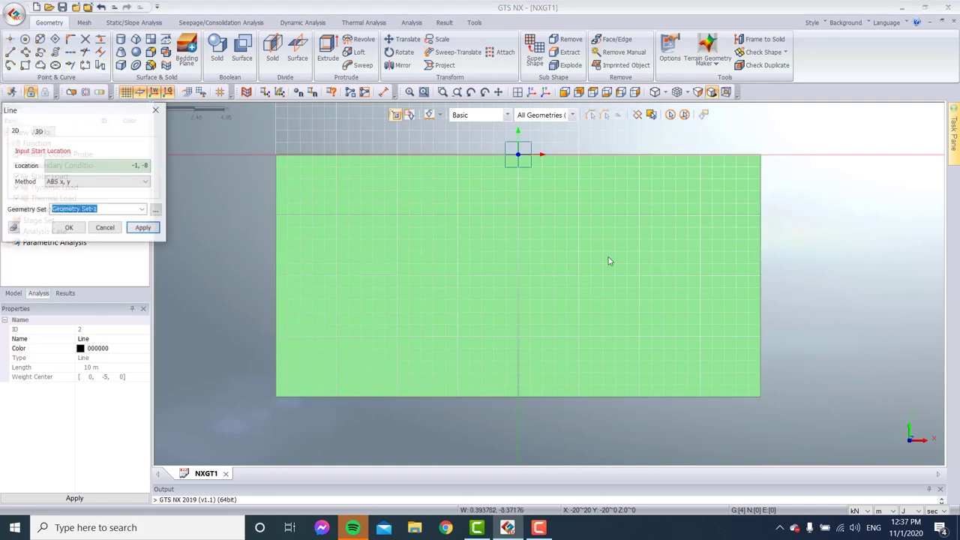
{"action": "left_click", "coordinate": [761, 240]}
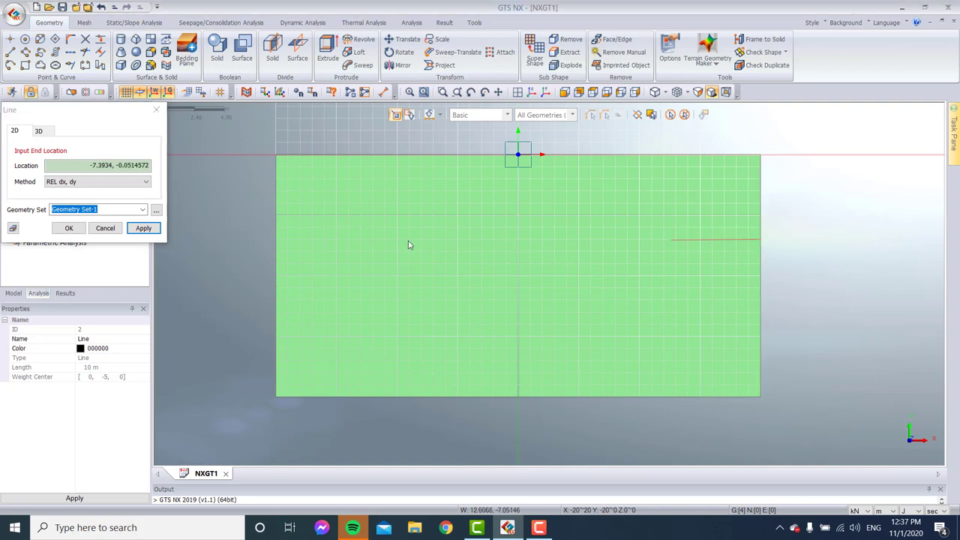
{"action": "left_click", "coordinate": [277, 240]}
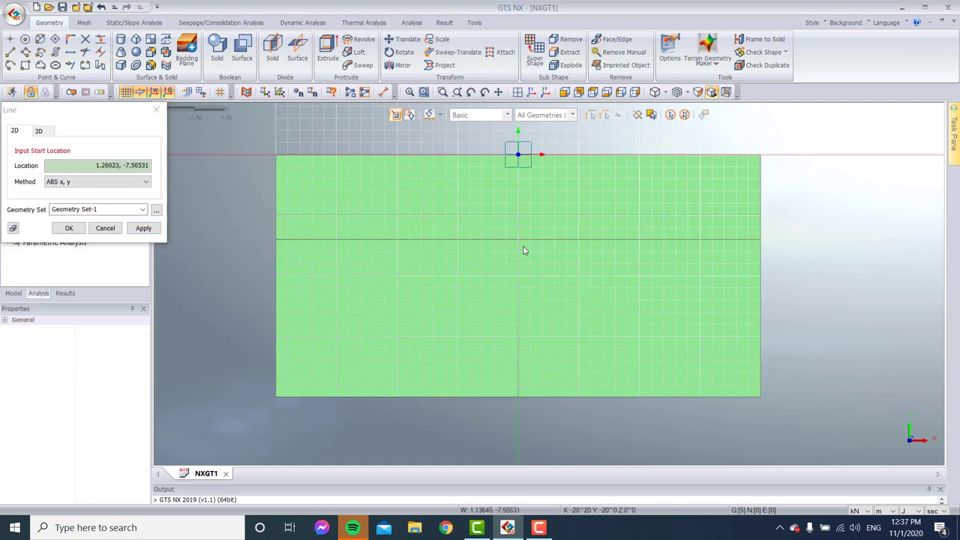
{"action": "left_click", "coordinate": [105, 228]}
{"action": "scroll", "coordinate": [388, 250], "scroll_direction": "down", "scroll_amount": 1}
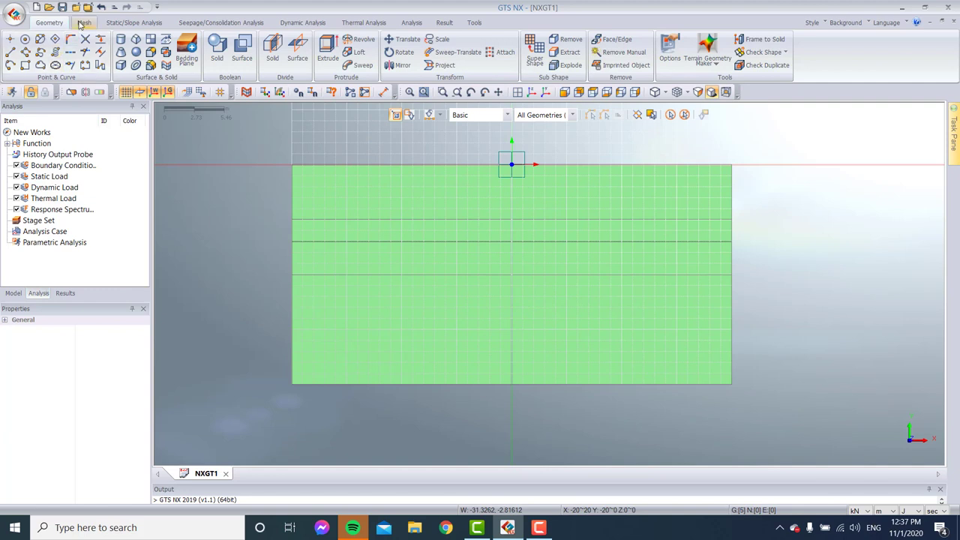
{"action": "left_click", "coordinate": [168, 43]}
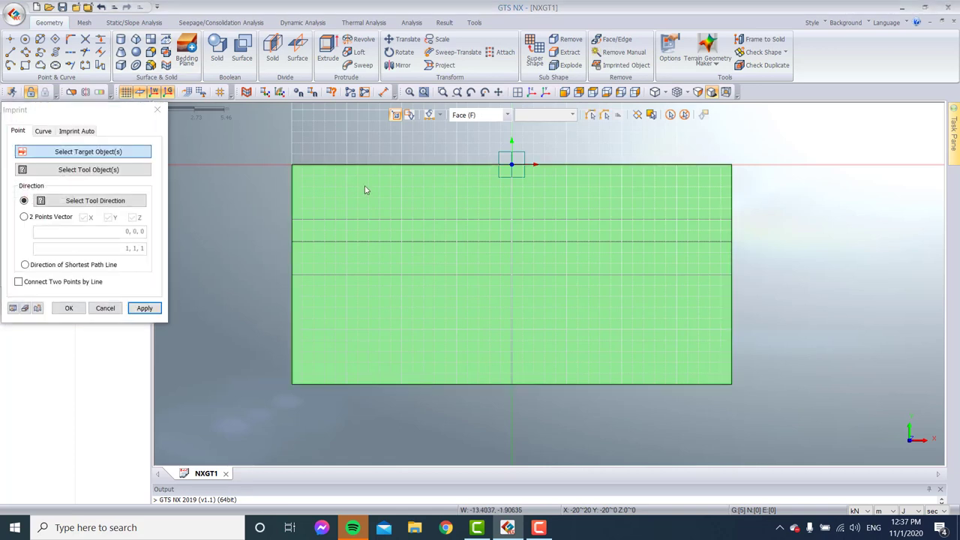
{"action": "left_click", "coordinate": [363, 186]}
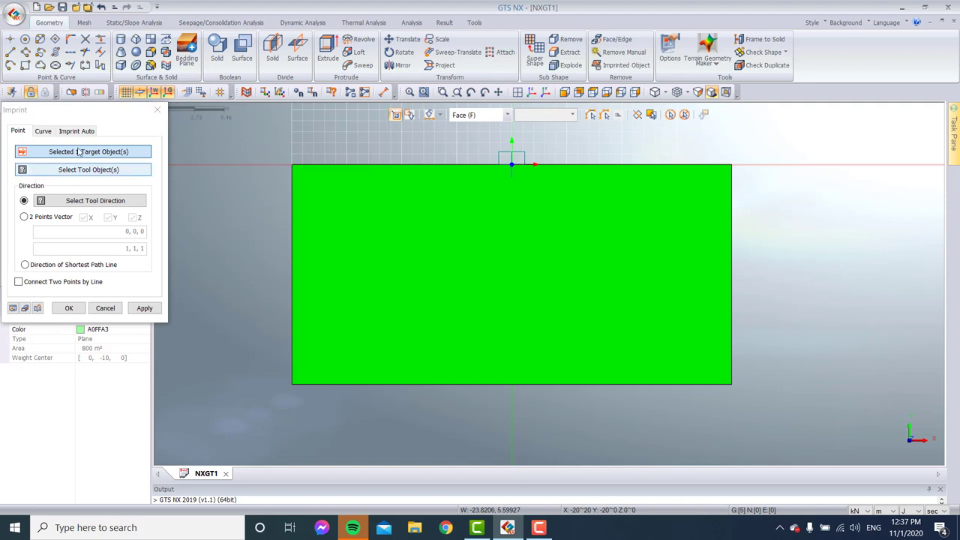
{"action": "left_click", "coordinate": [41, 131]}
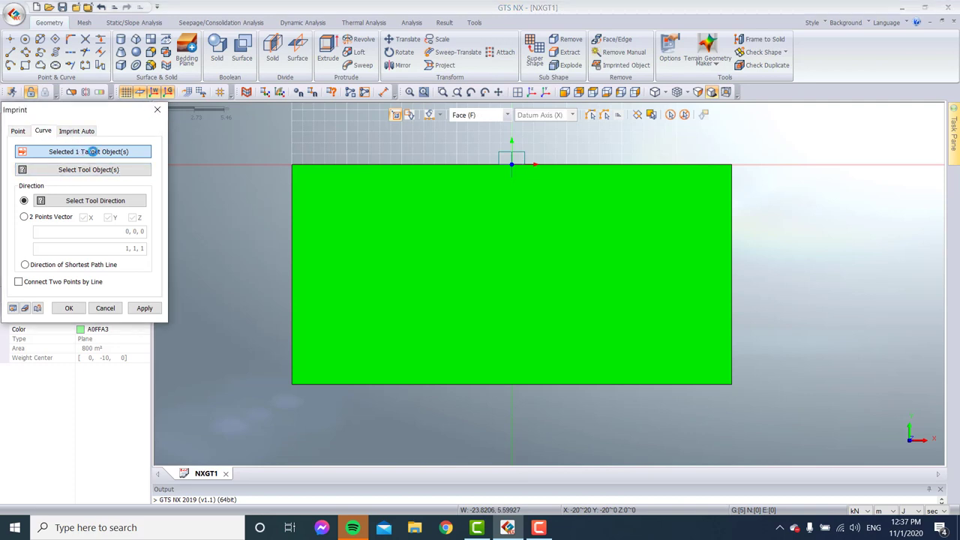
{"action": "left_click", "coordinate": [665, 116]}
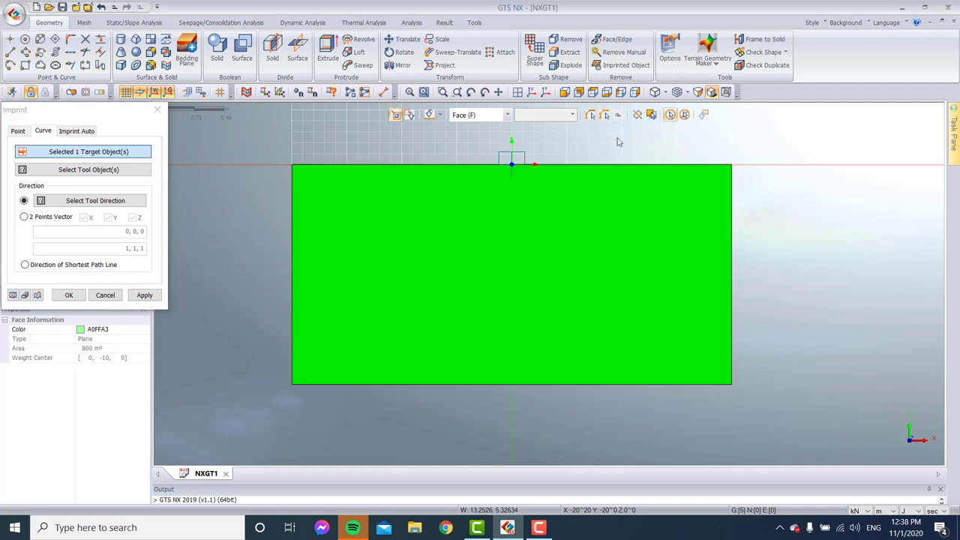
{"action": "left_click", "coordinate": [105, 297]}
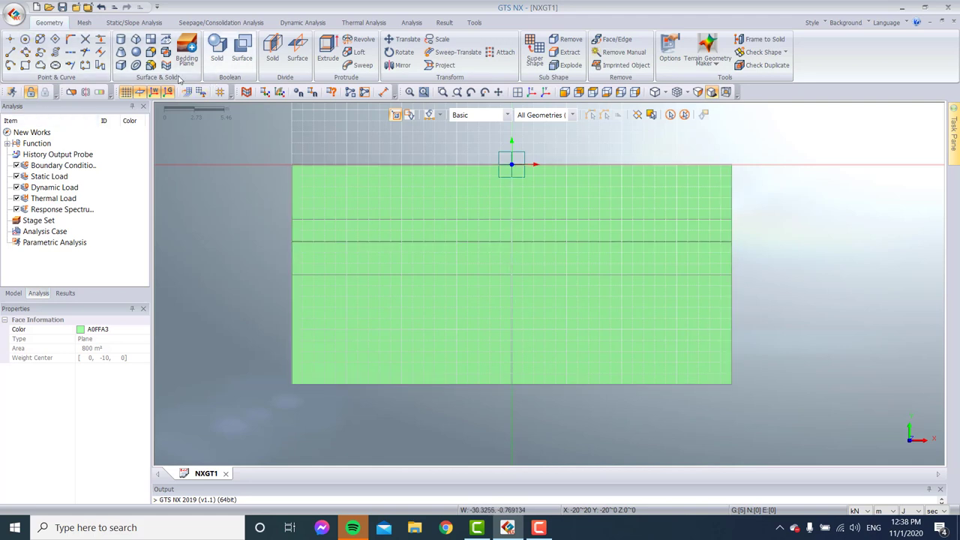
Step: Divide the rectangular face by the three full-width horizontal lines, projected along the Z axis, with Separate Divided Faces enabled
{"action": "left_click", "coordinate": [297, 51]}
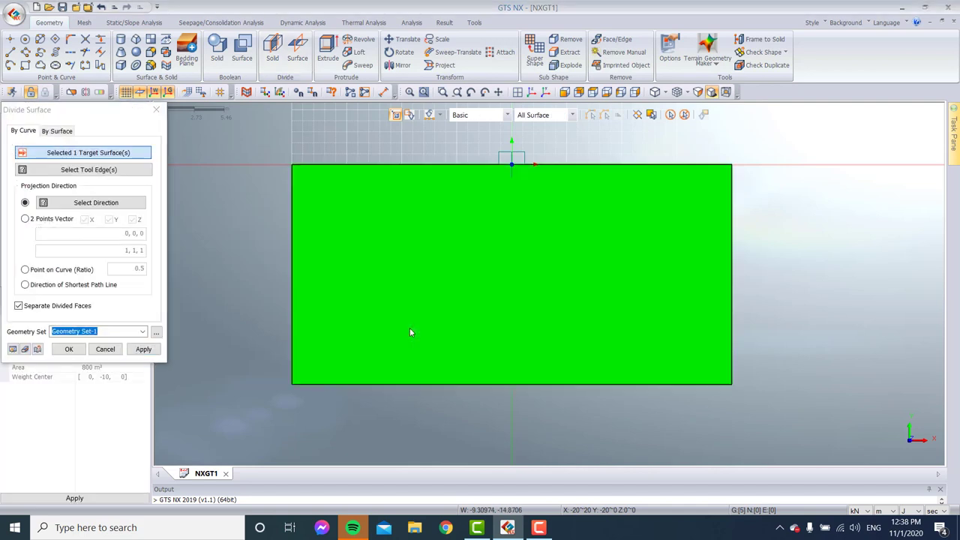
{"action": "left_click", "coordinate": [93, 169]}
{"action": "left_click_drag", "start_coordinate": [391, 246], "coordinate": [857, 304]}
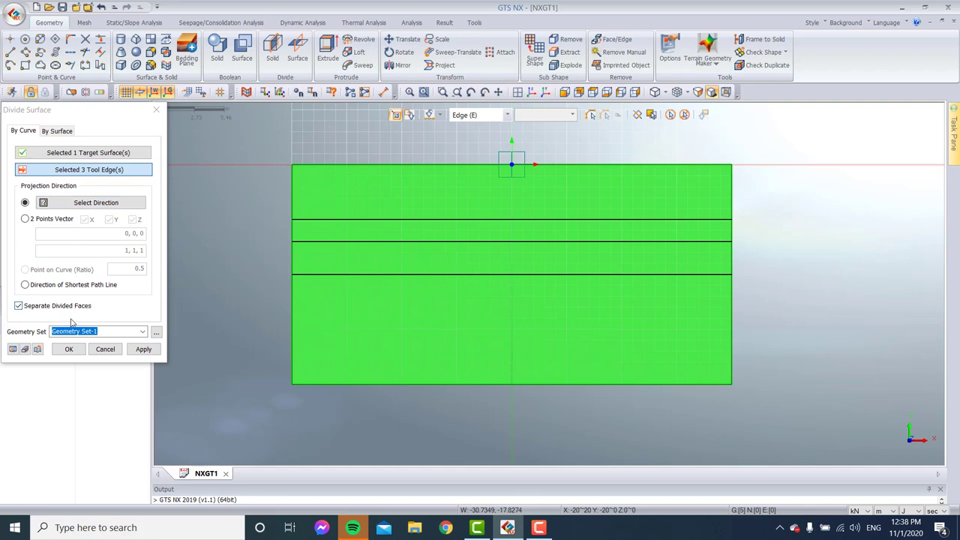
{"action": "left_click", "coordinate": [97, 203]}
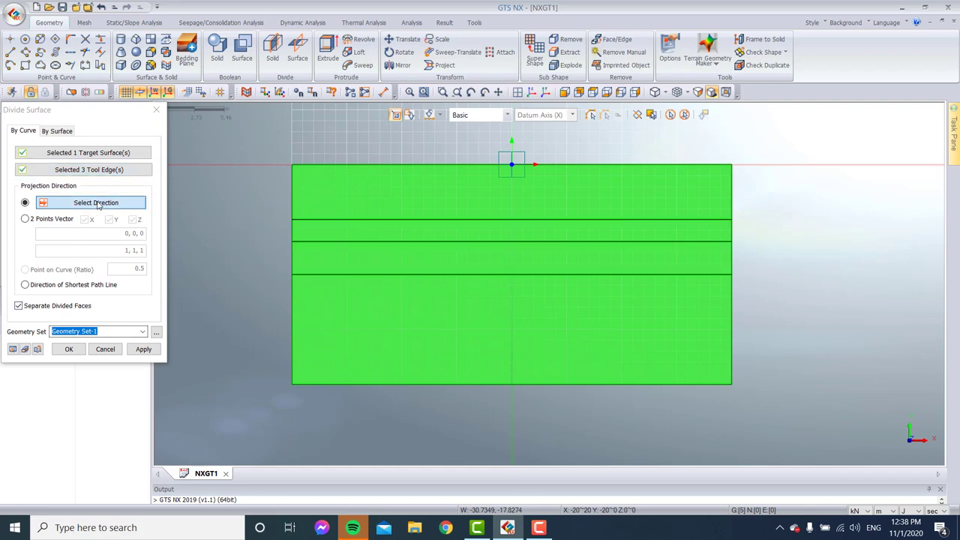
{"action": "left_click", "coordinate": [531, 92]}
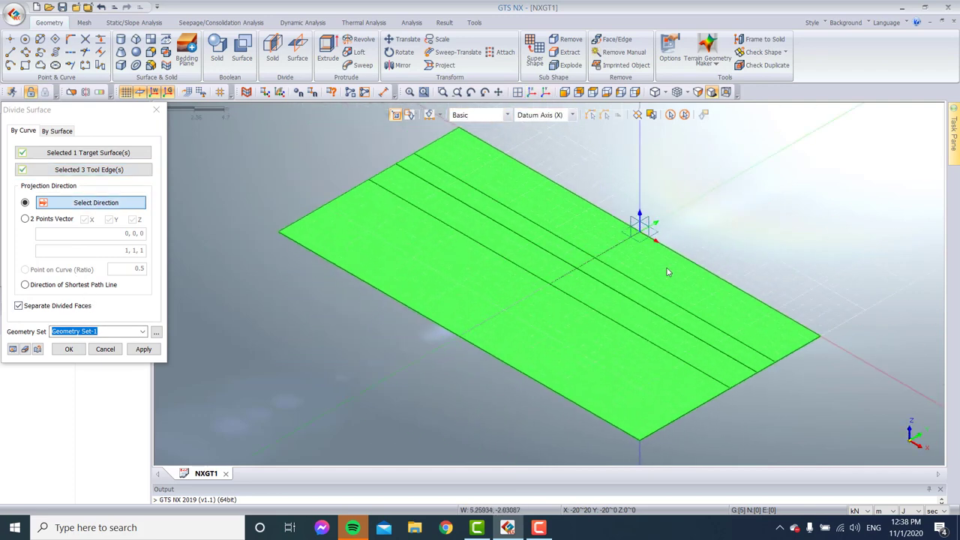
{"action": "left_click", "coordinate": [639, 446]}
{"action": "left_click", "coordinate": [143, 349]}
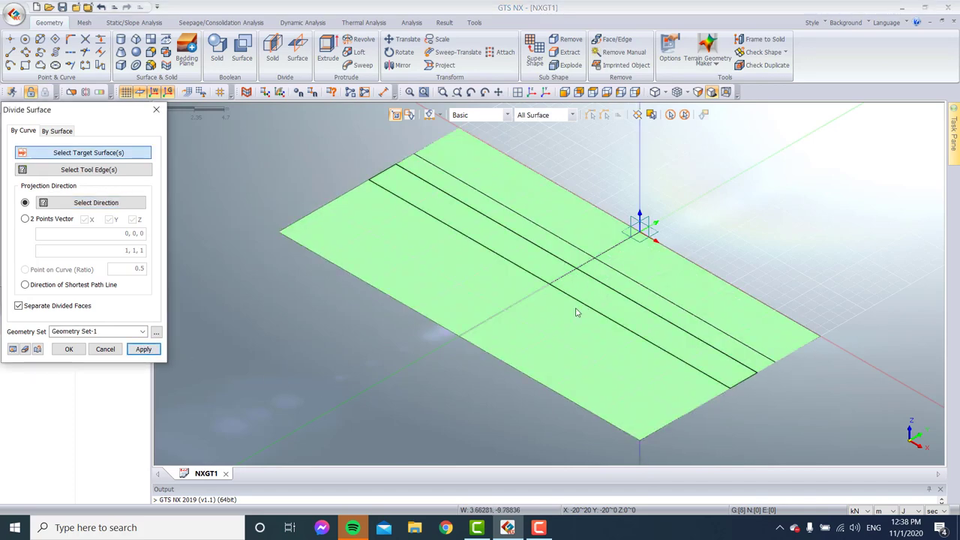
{"action": "left_click", "coordinate": [156, 110]}
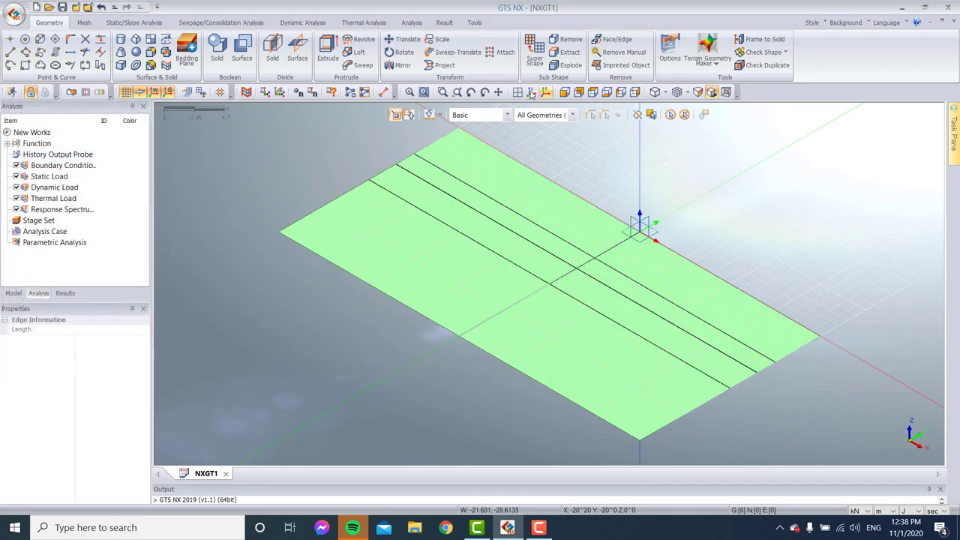
Step: Divide the three upper layer faces by the vertical line at x = 0, projected along the Z axis
{"action": "left_click", "coordinate": [517, 92]}
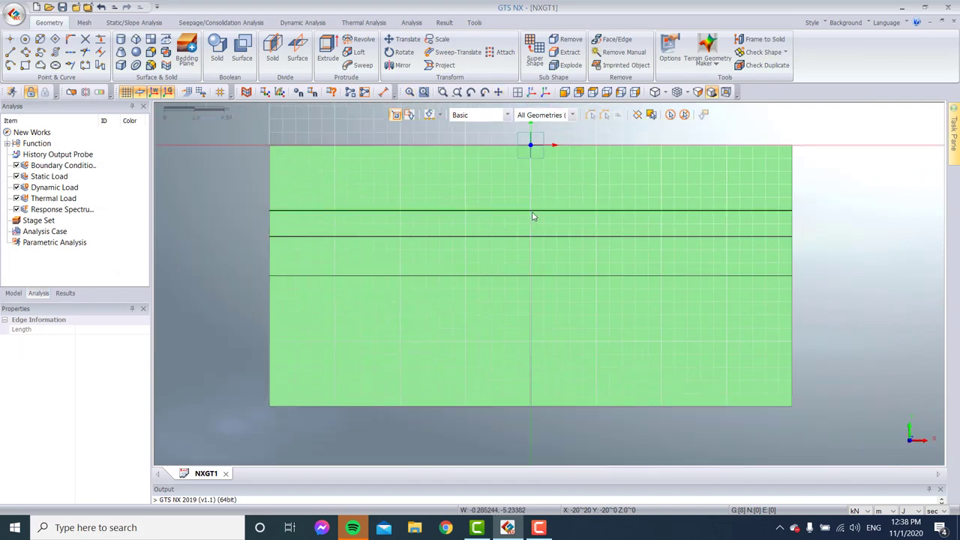
{"action": "left_click", "coordinate": [503, 199]}
{"action": "left_click", "coordinate": [483, 232]}
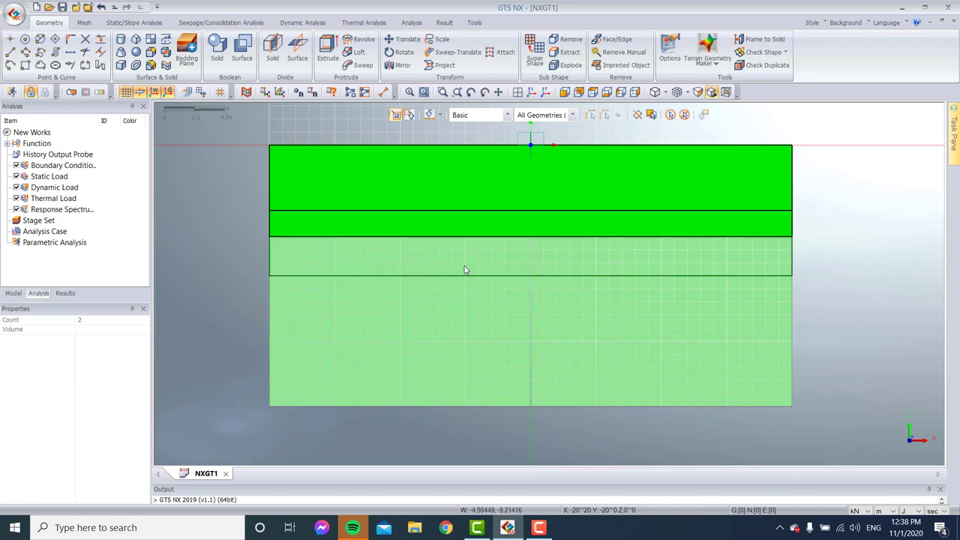
{"action": "left_click", "coordinate": [491, 260]}
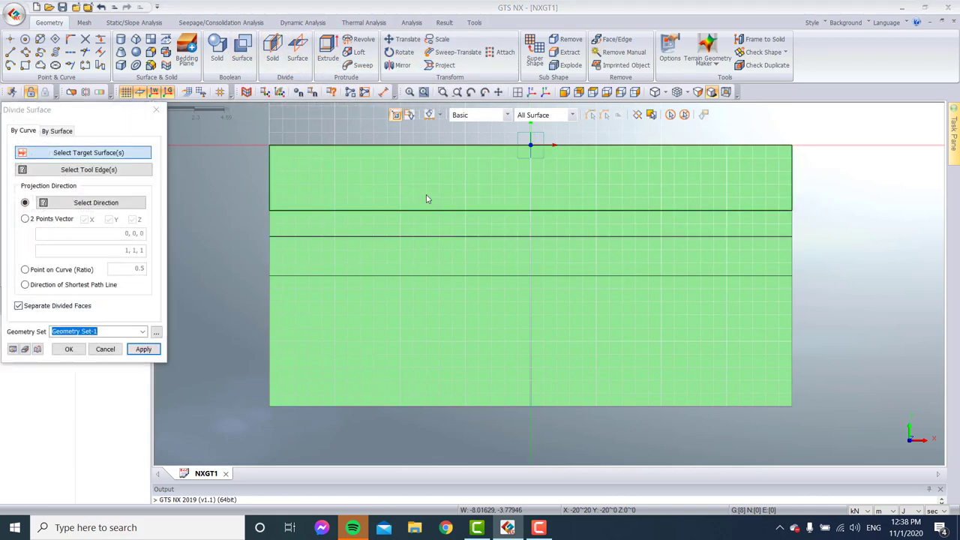
{"action": "left_click", "coordinate": [94, 171]}
{"action": "left_click", "coordinate": [93, 171]}
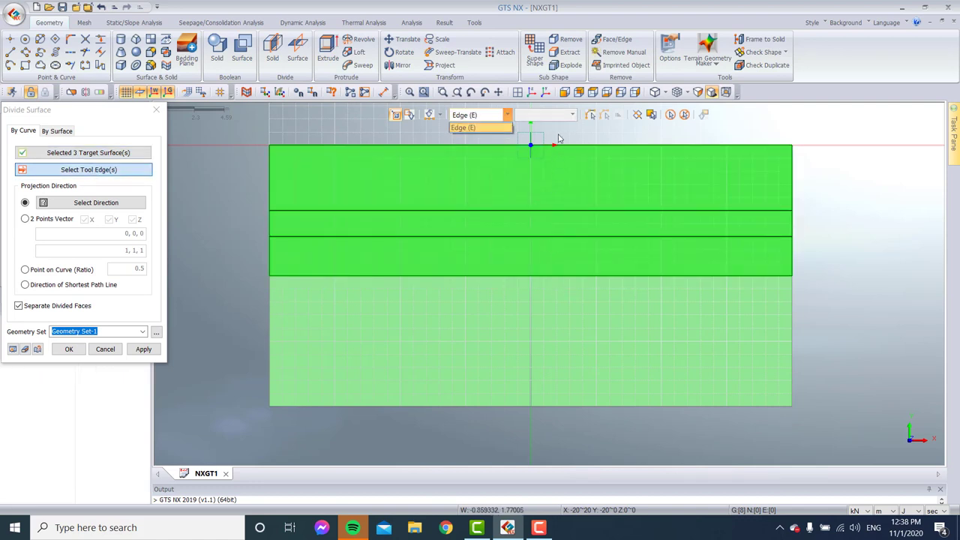
{"action": "scroll", "coordinate": [525, 191], "scroll_direction": "down", "scroll_amount": 1}
{"action": "left_click_drag", "start_coordinate": [509, 147], "coordinate": [553, 288]}
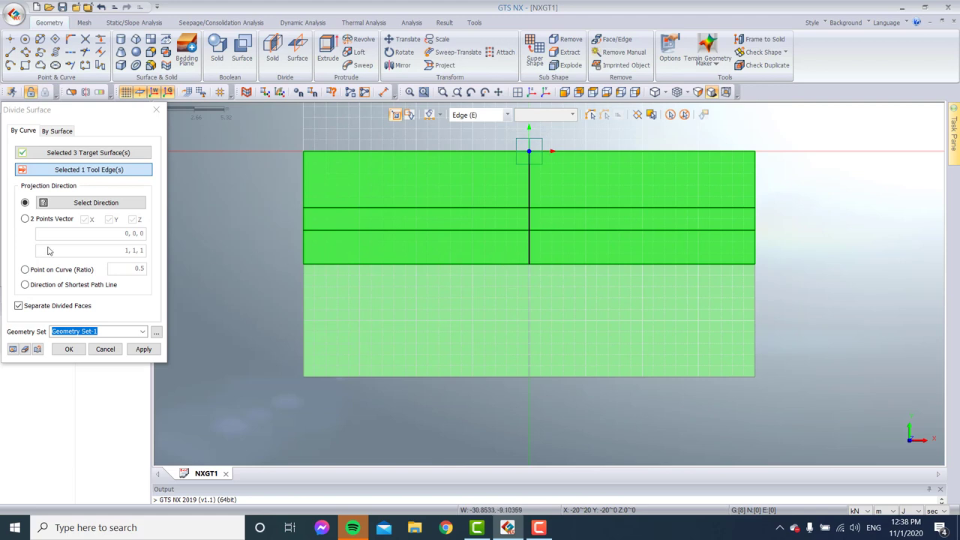
{"action": "left_click", "coordinate": [88, 202]}
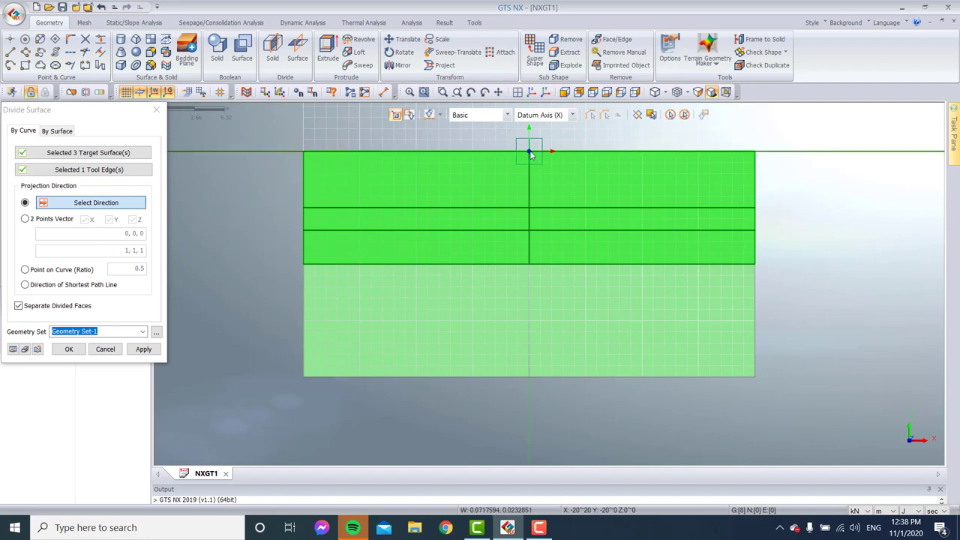
{"action": "left_click", "coordinate": [532, 92]}
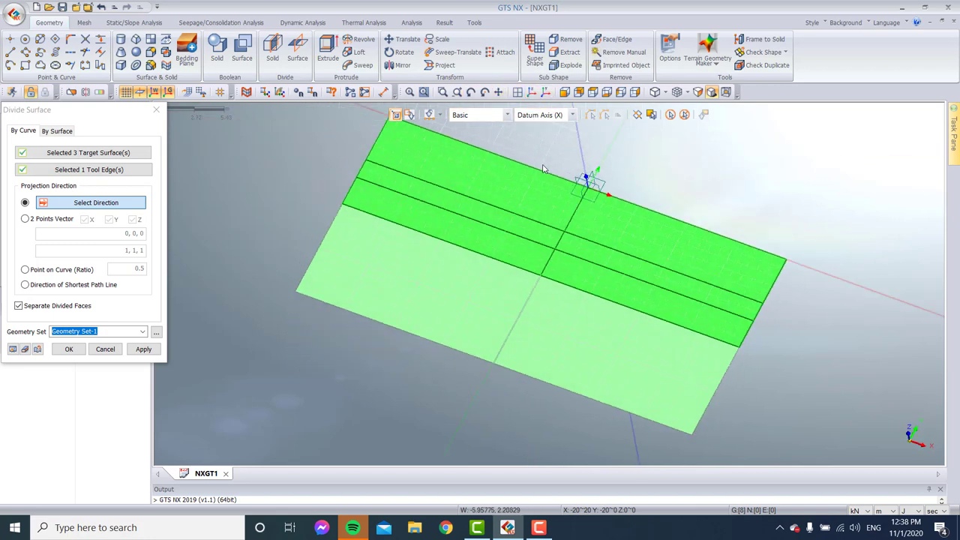
{"action": "left_click", "coordinate": [636, 183]}
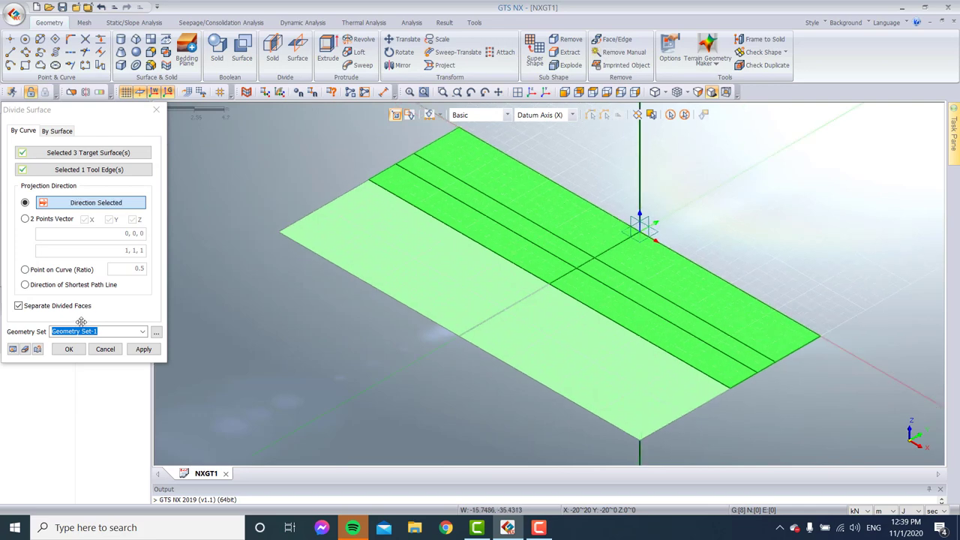
{"action": "left_click", "coordinate": [144, 350]}
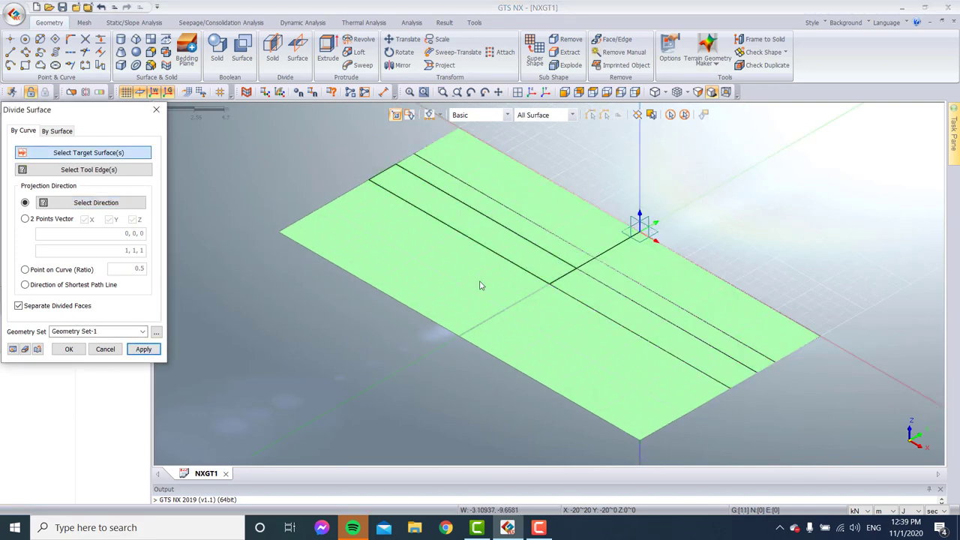
{"action": "left_click", "coordinate": [105, 349]}
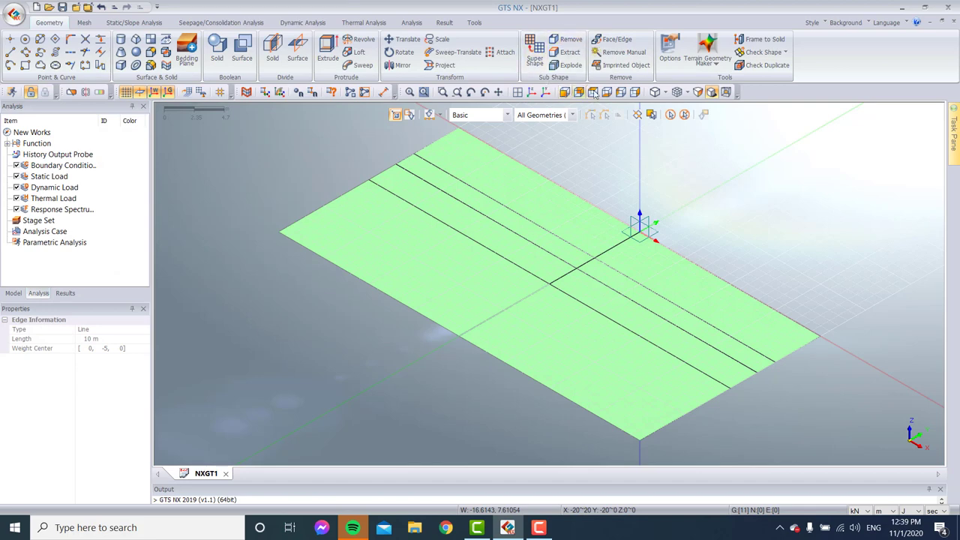
Step: Draw two horizontal lines from x = 0 to the rectangle's edge at x = -20, at y = -3 and y = -6
{"action": "left_click", "coordinate": [518, 91]}
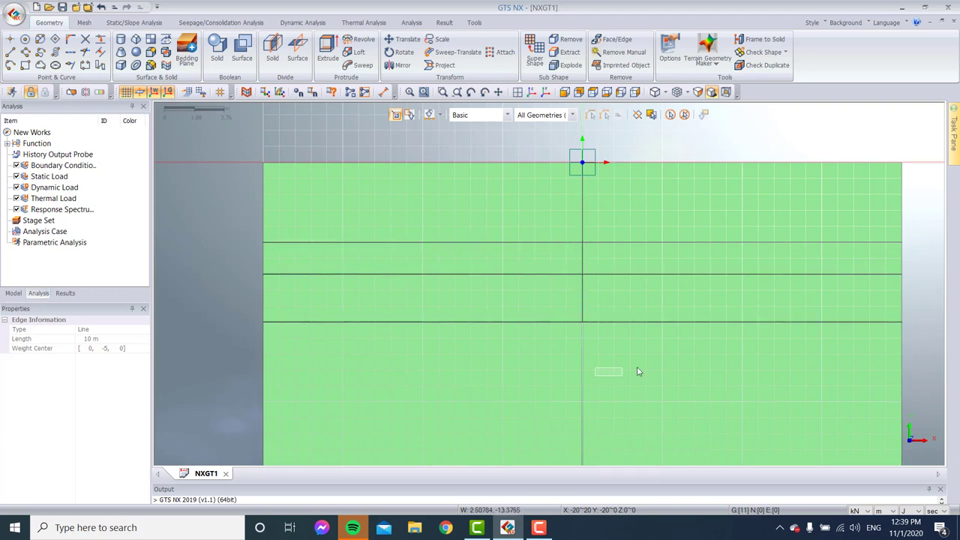
{"action": "scroll", "coordinate": [553, 301], "scroll_direction": "down", "scroll_amount": 2}
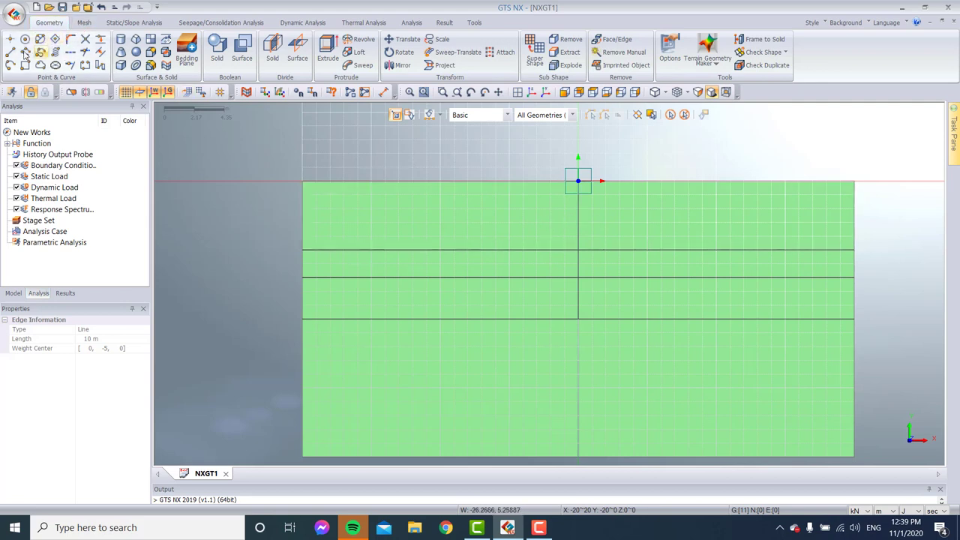
{"action": "left_click", "coordinate": [11, 52]}
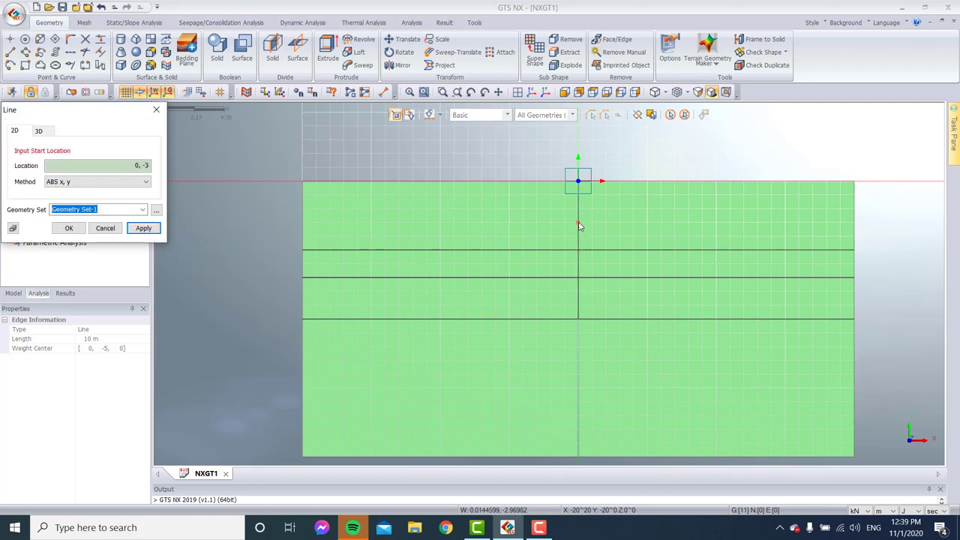
{"action": "left_click", "coordinate": [578, 221]}
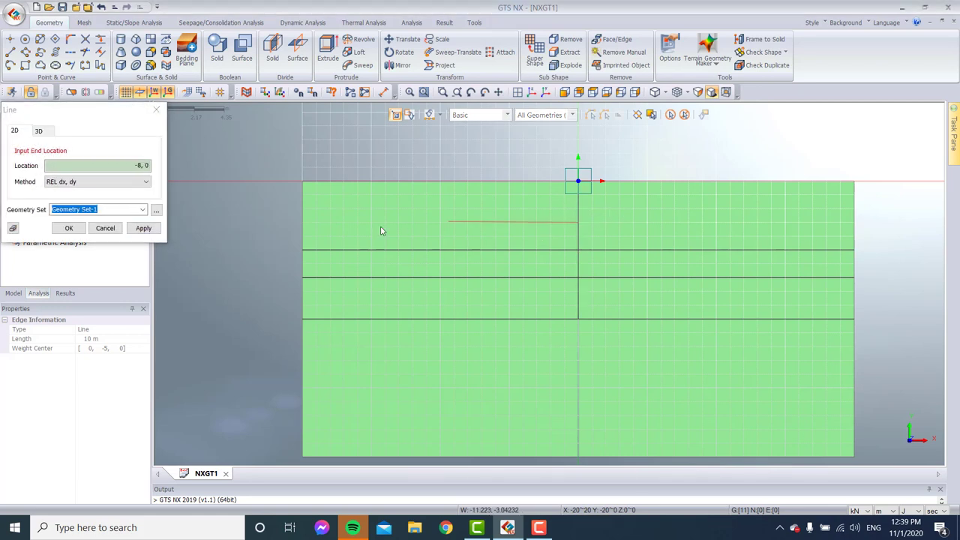
{"action": "left_click", "coordinate": [306, 223]}
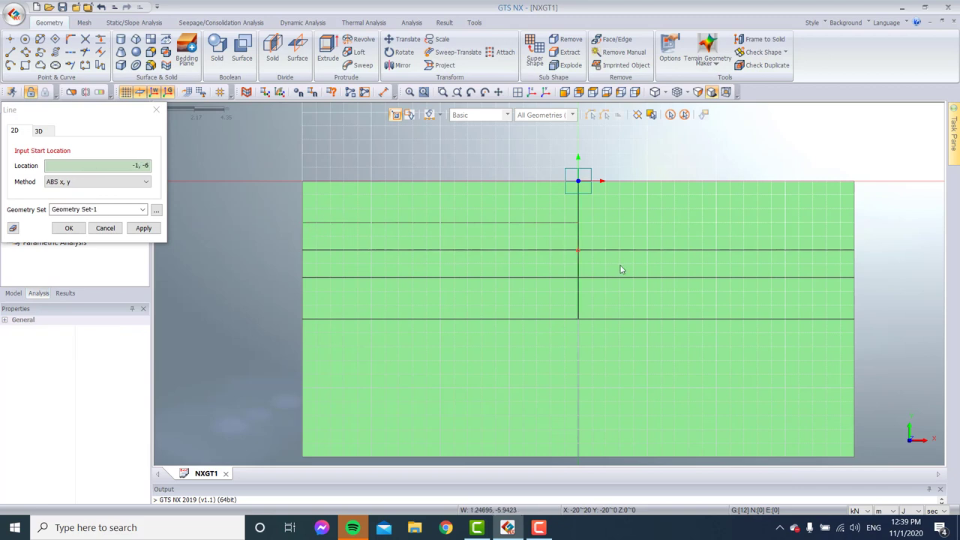
{"action": "left_click", "coordinate": [579, 268]}
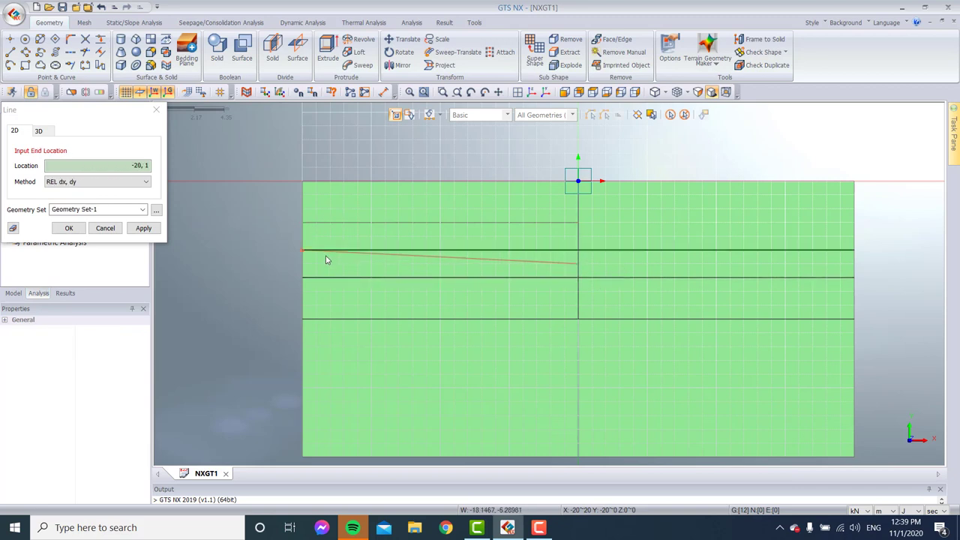
{"action": "left_click", "coordinate": [306, 269]}
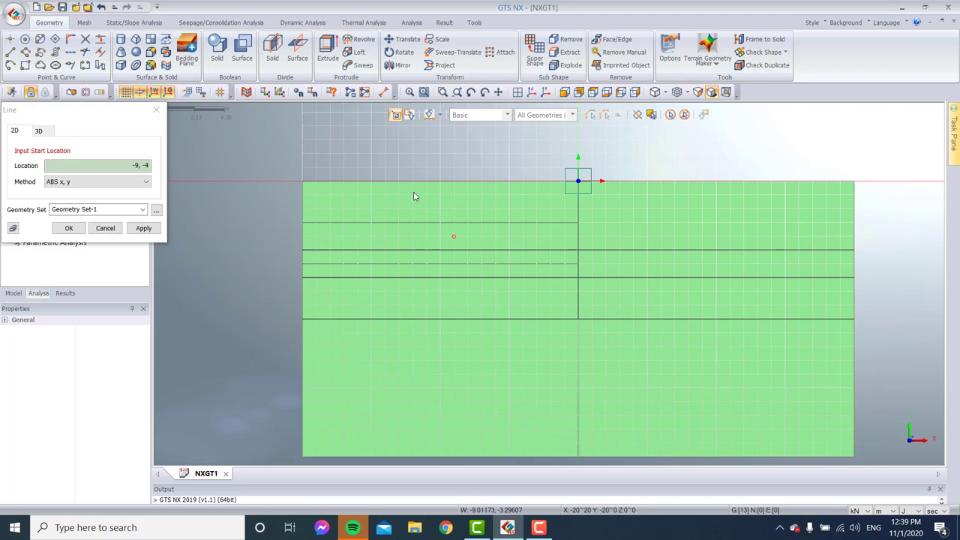
{"action": "left_click", "coordinate": [156, 109]}
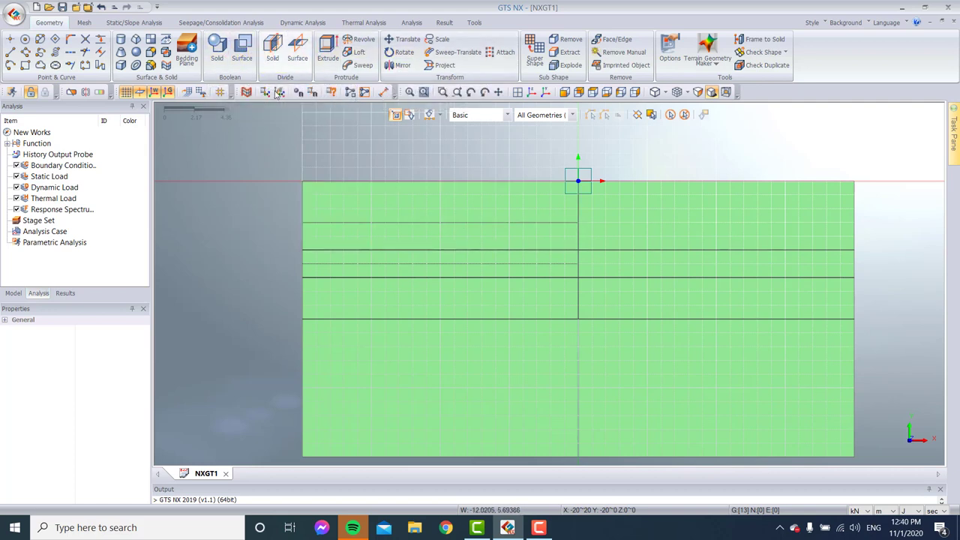
Step: Divide the two upper faces left of x = 0 by the lines at y = -3 and y = -6, projected along the Z axis
{"action": "left_click", "coordinate": [272, 53]}
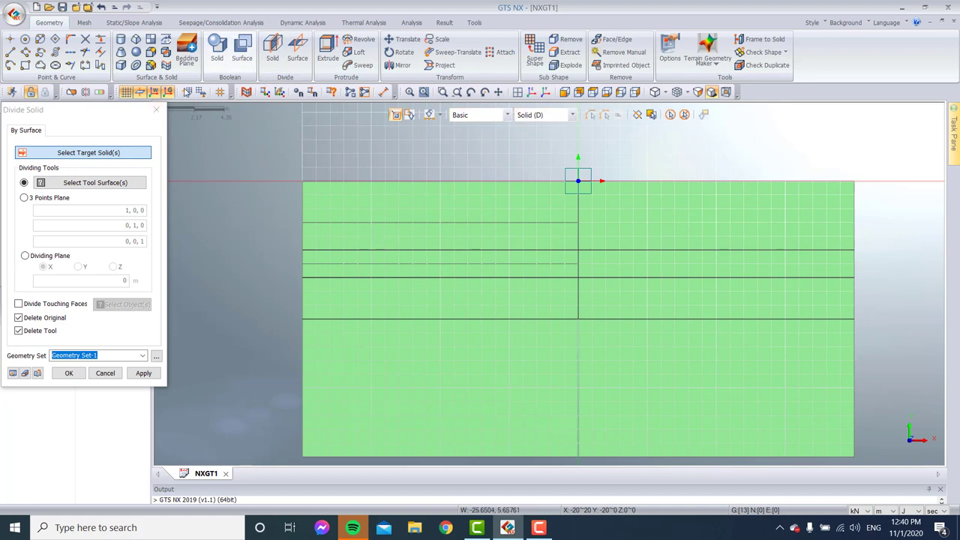
{"action": "left_click", "coordinate": [156, 109]}
{"action": "left_click", "coordinate": [297, 53]}
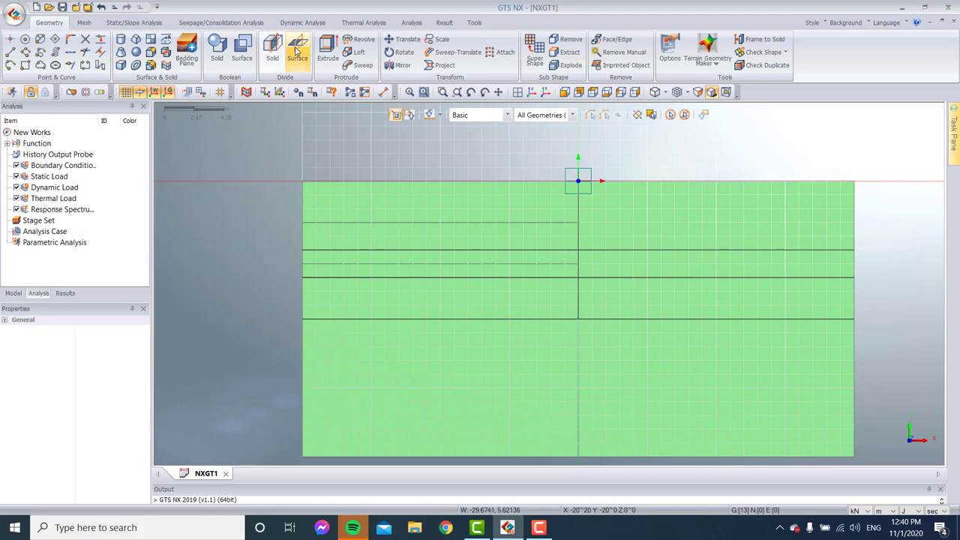
{"action": "left_click", "coordinate": [425, 211]}
{"action": "left_click", "coordinate": [422, 266]}
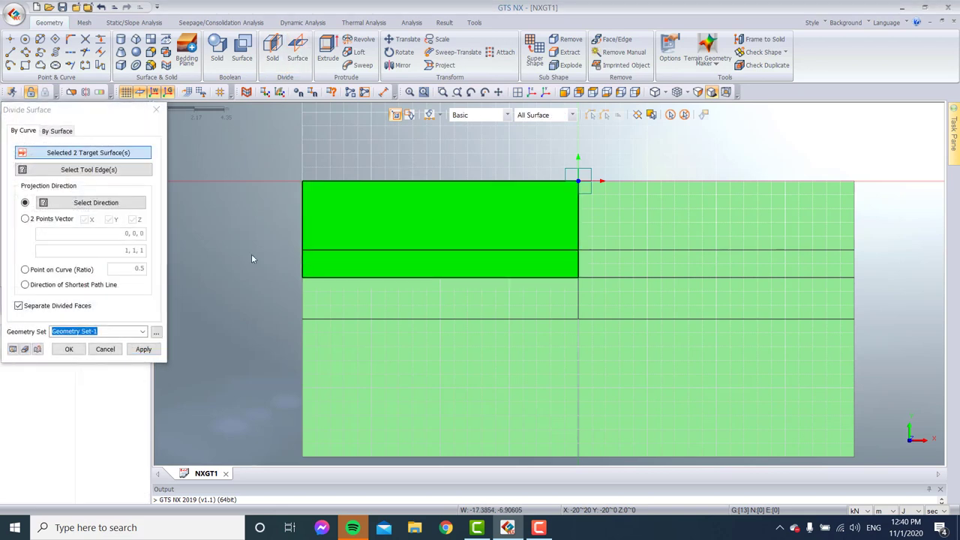
{"action": "left_click", "coordinate": [49, 206]}
{"action": "left_click", "coordinate": [79, 171]}
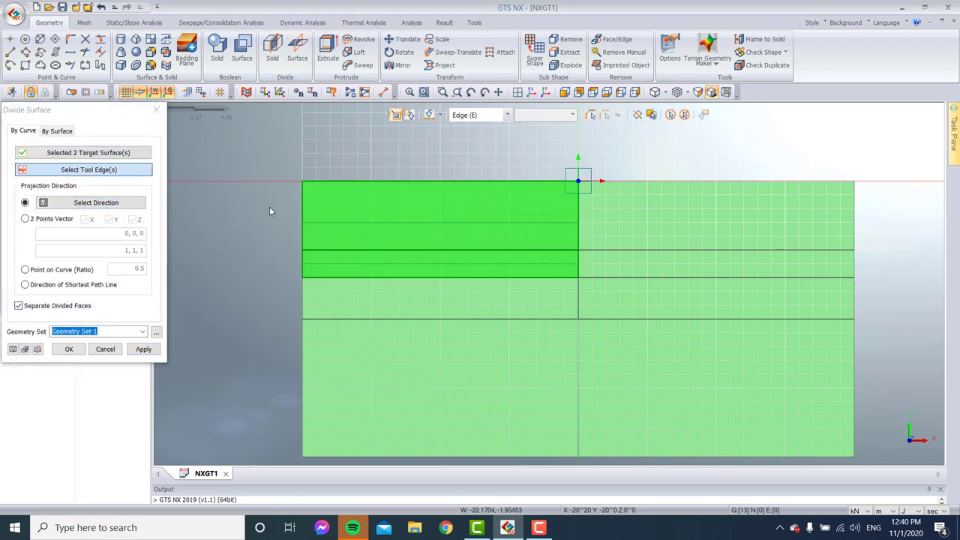
{"action": "mouse_move", "coordinate": [267, 220]}
{"action": "left_mouse_down"}
{"action": "mouse_move", "coordinate": [427, 262]}
{"action": "mouse_move", "coordinate": [587, 285]}
{"action": "mouse_move", "coordinate": [595, 277]}
{"action": "left_mouse_up"}
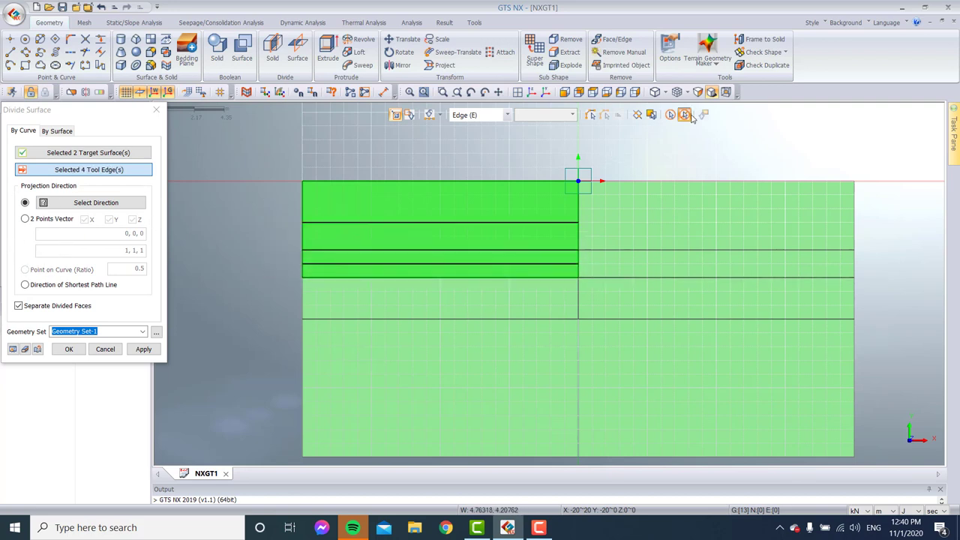
{"action": "left_click", "coordinate": [687, 115]}
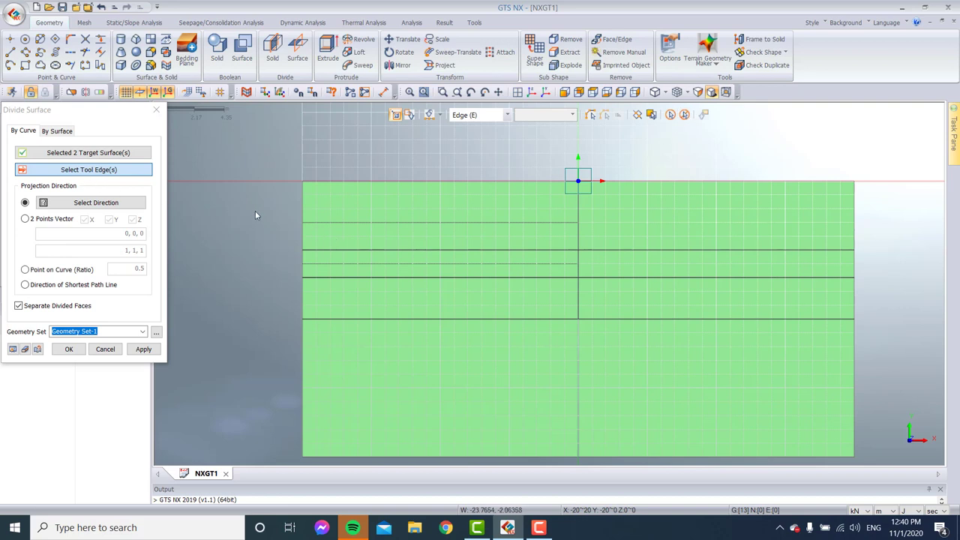
{"action": "left_click_drag", "start_coordinate": [255, 211], "coordinate": [600, 239]}
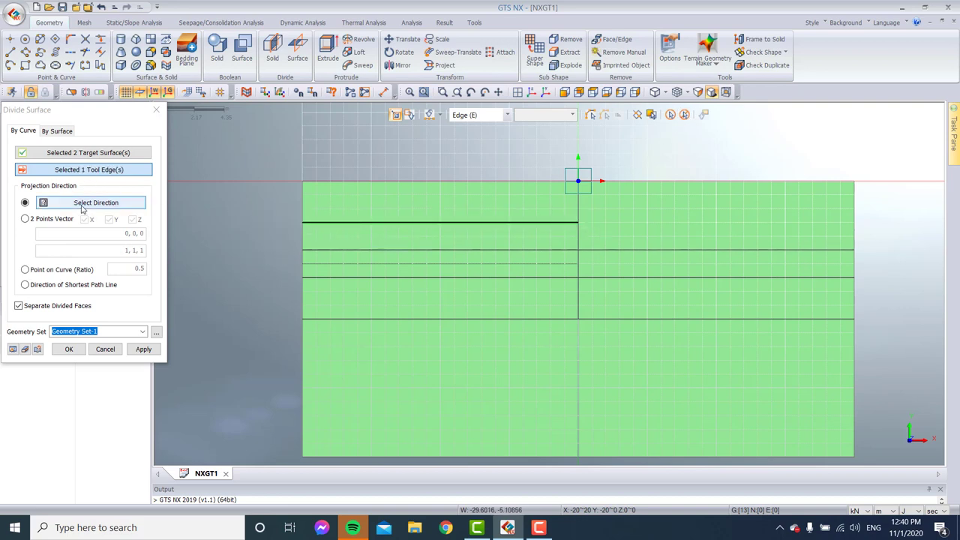
{"action": "mouse_move", "coordinate": [273, 258]}
{"action": "left_mouse_down"}
{"action": "mouse_move", "coordinate": [550, 279]}
{"action": "mouse_move", "coordinate": [632, 275]}
{"action": "left_mouse_up"}
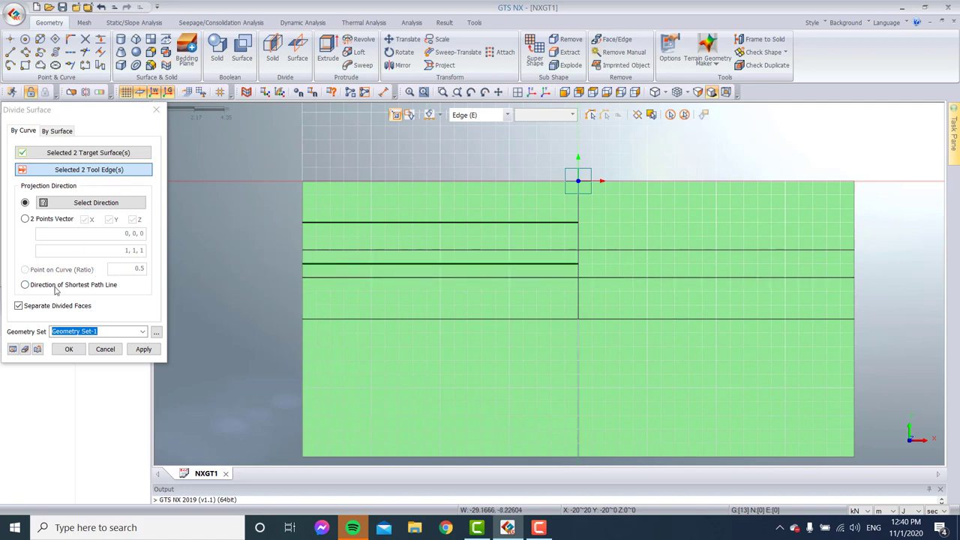
{"action": "left_click", "coordinate": [545, 91]}
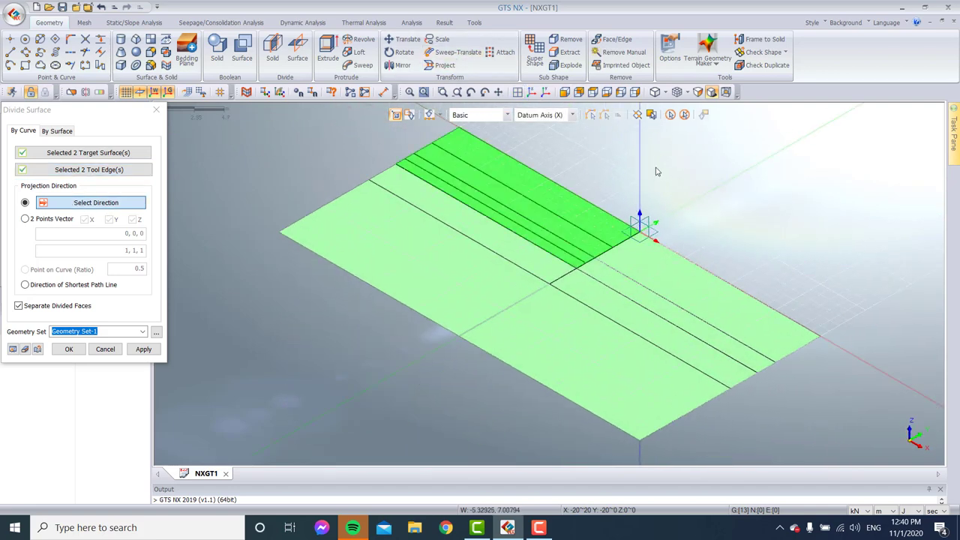
{"action": "left_click", "coordinate": [640, 178]}
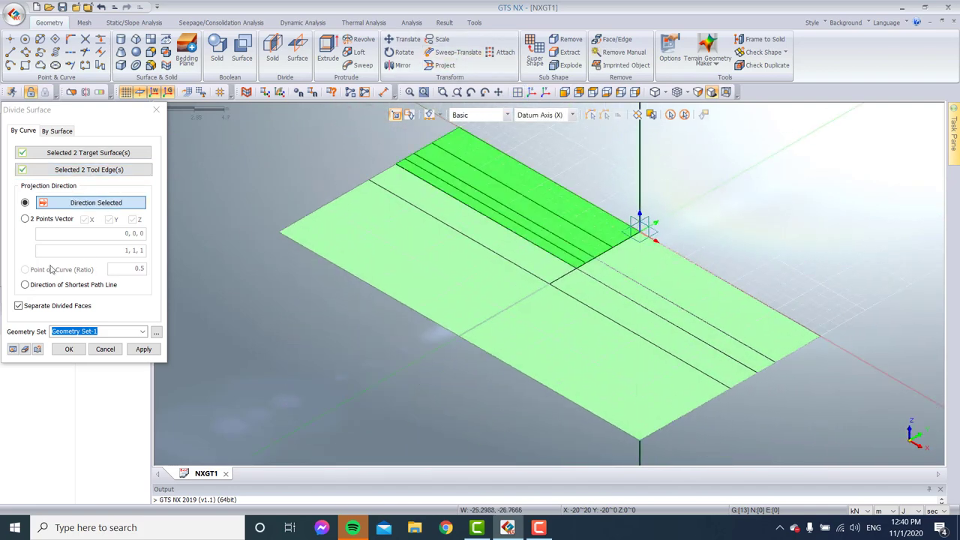
{"action": "left_click", "coordinate": [141, 349]}
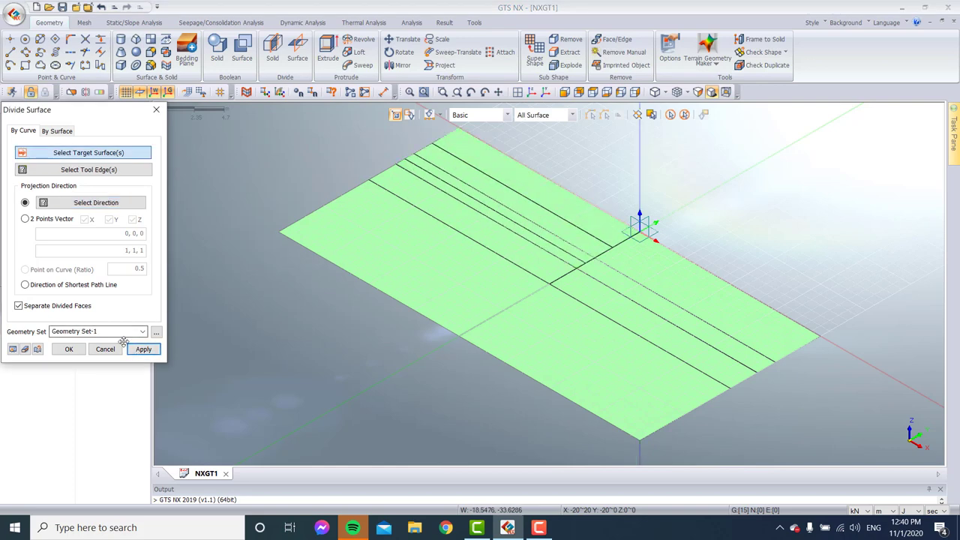
{"action": "left_click", "coordinate": [105, 349]}
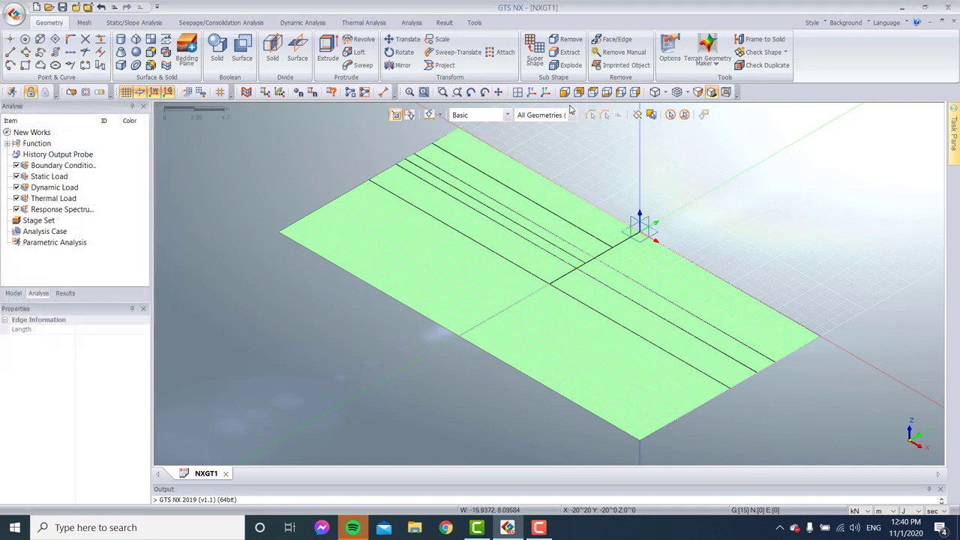
Step: Check the divided layer faces by selecting them one after another in a plan view, and clear the selection
{"action": "left_click", "coordinate": [517, 91]}
{"action": "left_click", "coordinate": [465, 155]}
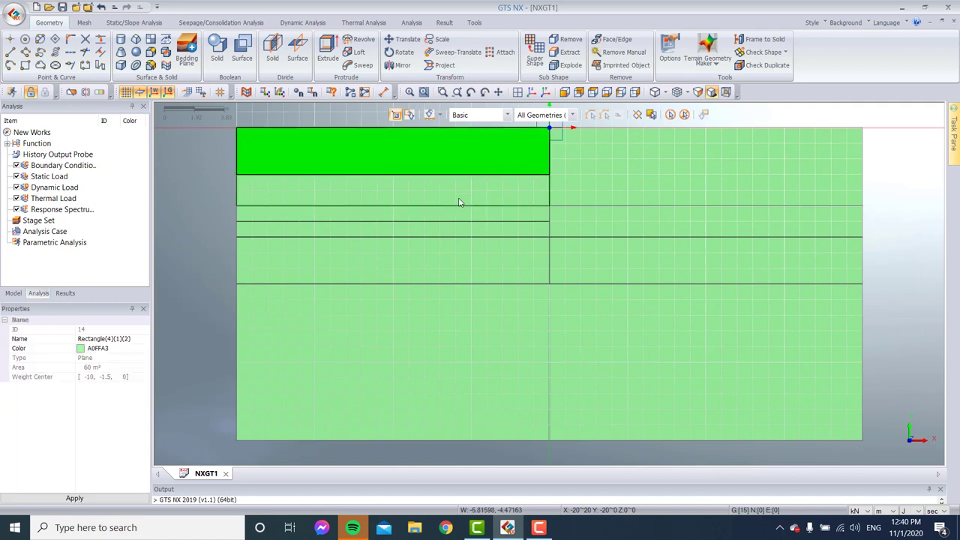
{"action": "left_click", "coordinate": [461, 191]}
{"action": "left_click", "coordinate": [459, 228]}
{"action": "left_click", "coordinate": [444, 213]}
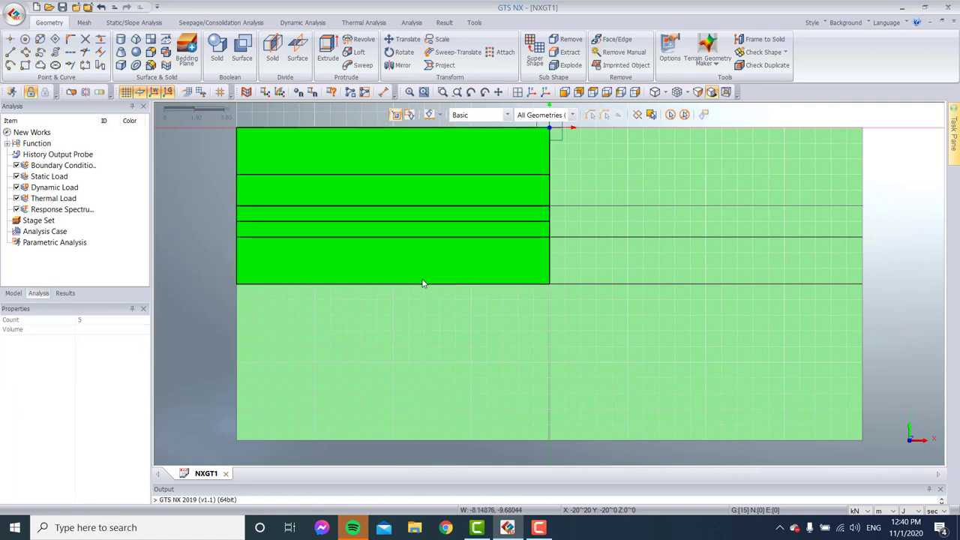
{"action": "left_click", "coordinate": [739, 386]}
{"action": "left_click", "coordinate": [739, 385]}
{"action": "left_click", "coordinate": [457, 334]}
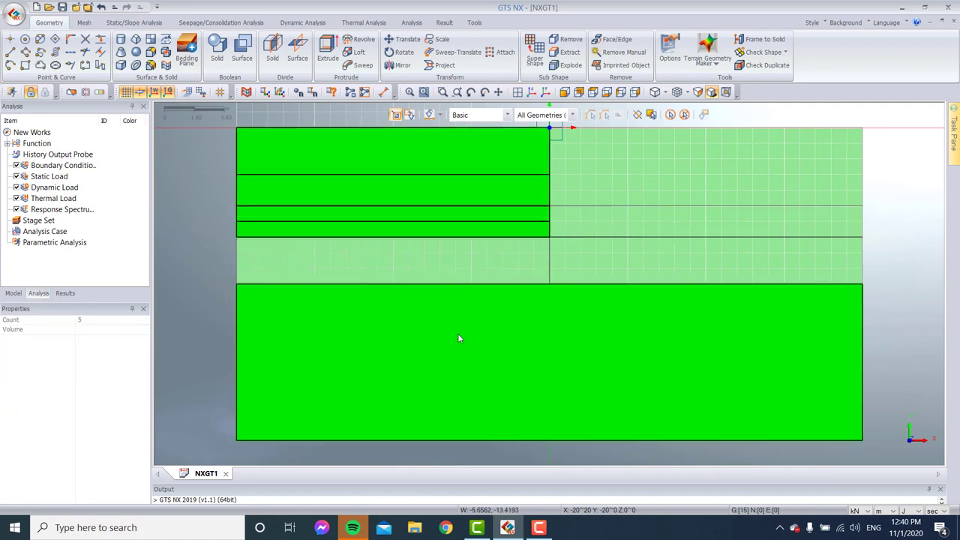
{"action": "left_click", "coordinate": [684, 114]}
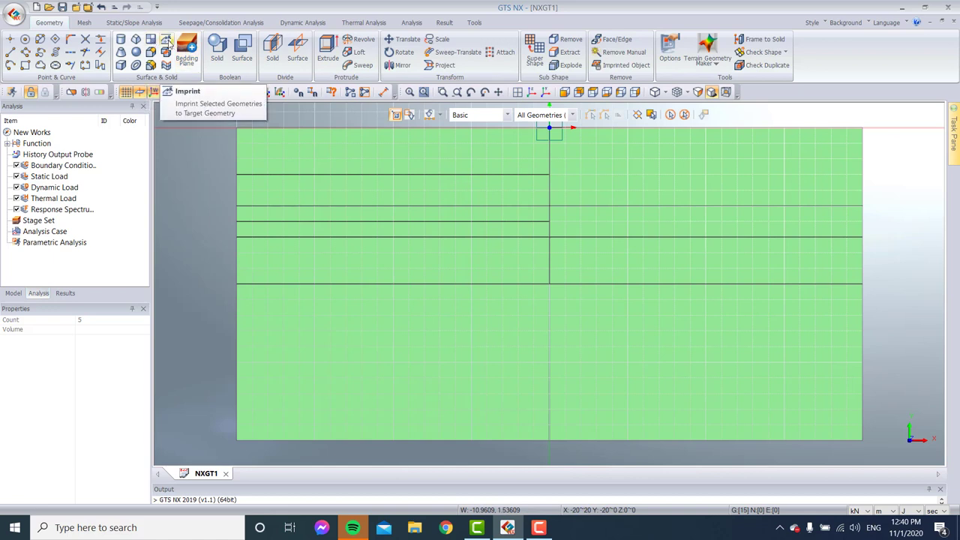
Step: Imprint all edges as curves onto all faces of the ground model
{"action": "left_click", "coordinate": [203, 93]}
{"action": "left_click", "coordinate": [669, 114]}
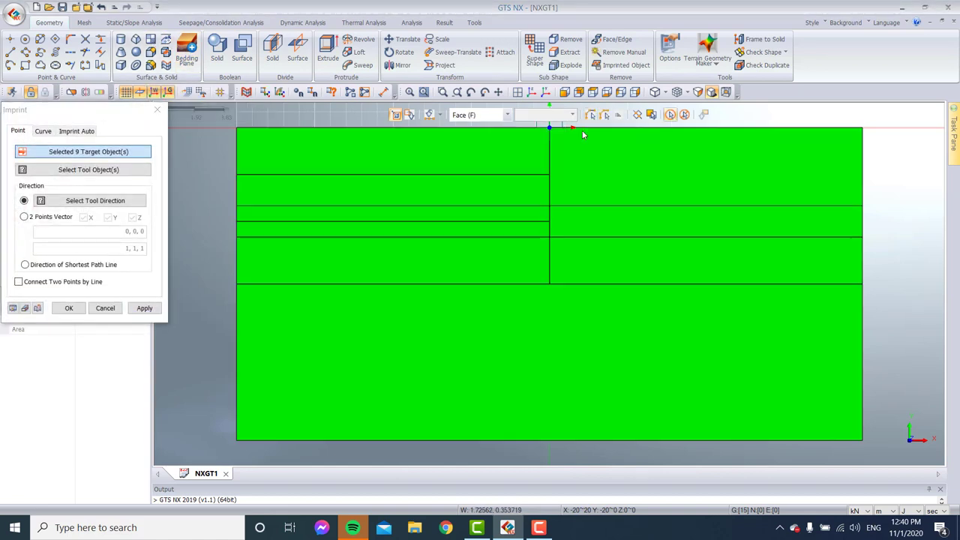
{"action": "left_click", "coordinate": [42, 131]}
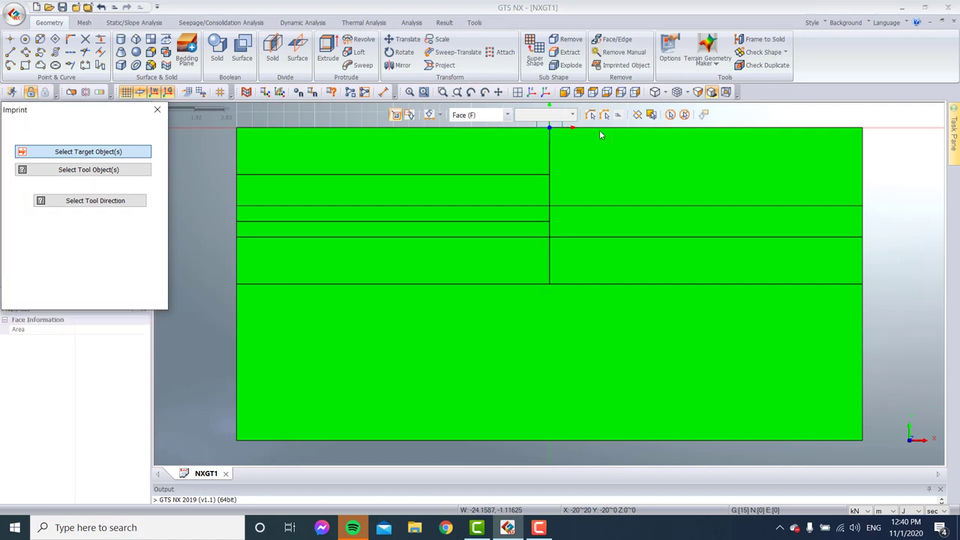
{"action": "left_click", "coordinate": [652, 115]}
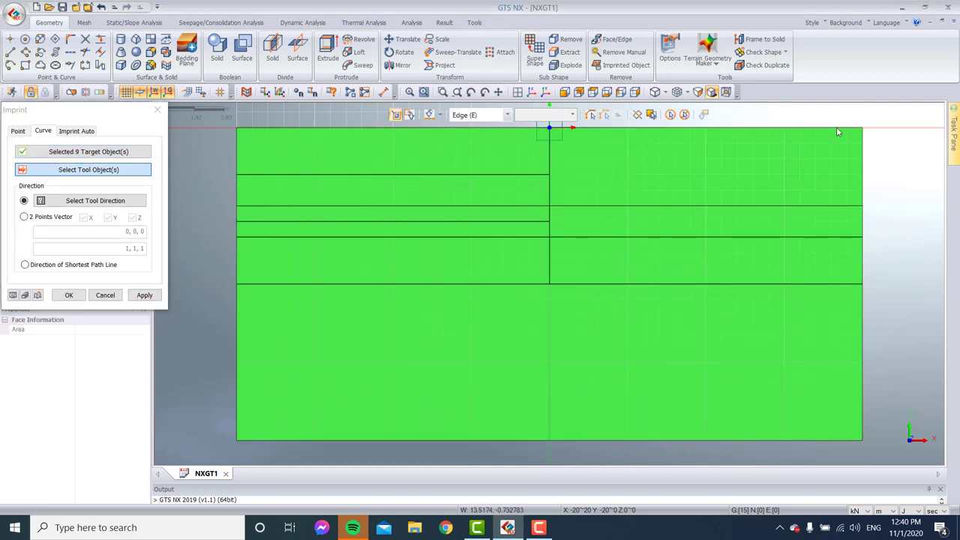
{"action": "left_click", "coordinate": [670, 114]}
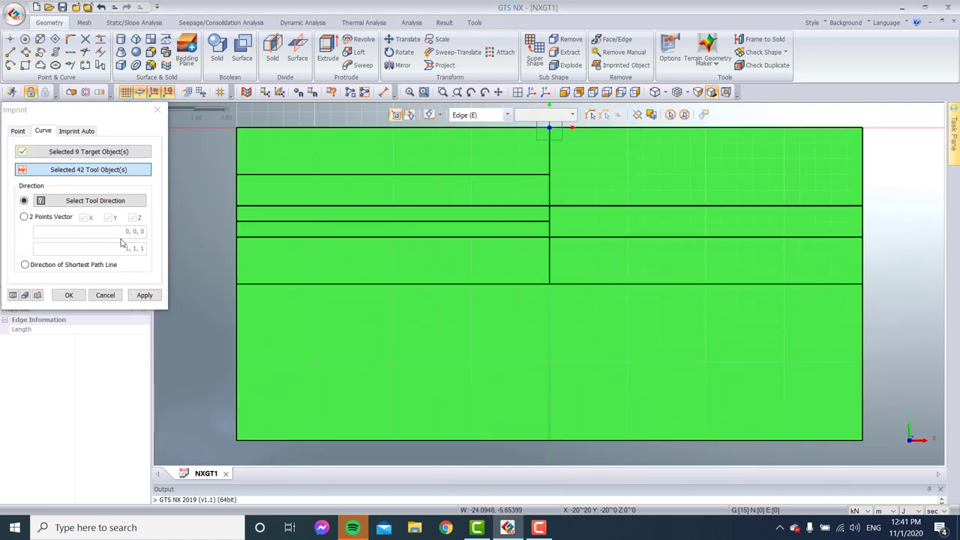
{"action": "left_click", "coordinate": [144, 295]}
{"action": "key", "text": "Escape"}
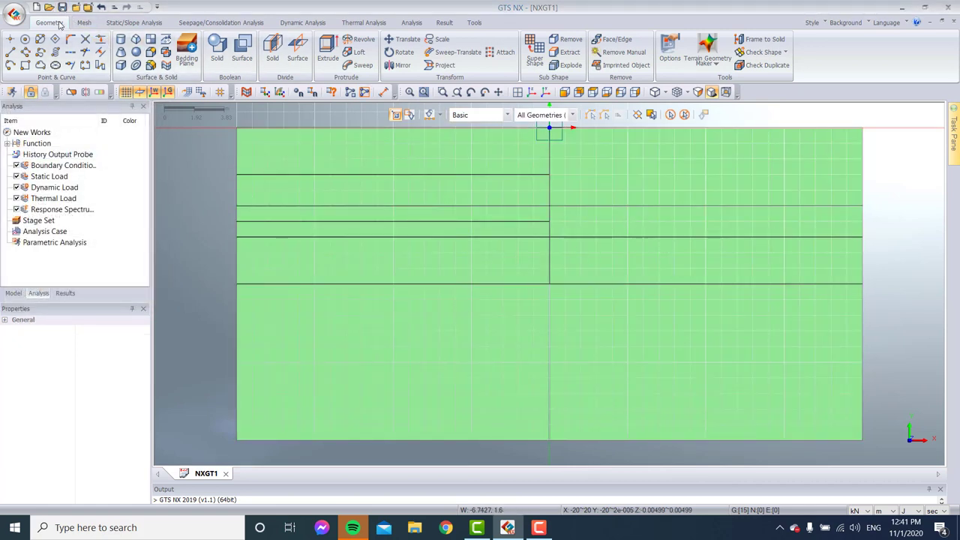
Step: Save the project as NXGT1.gts in a new Desktop folder named Model
{"action": "key", "text": "ctrl+s"}
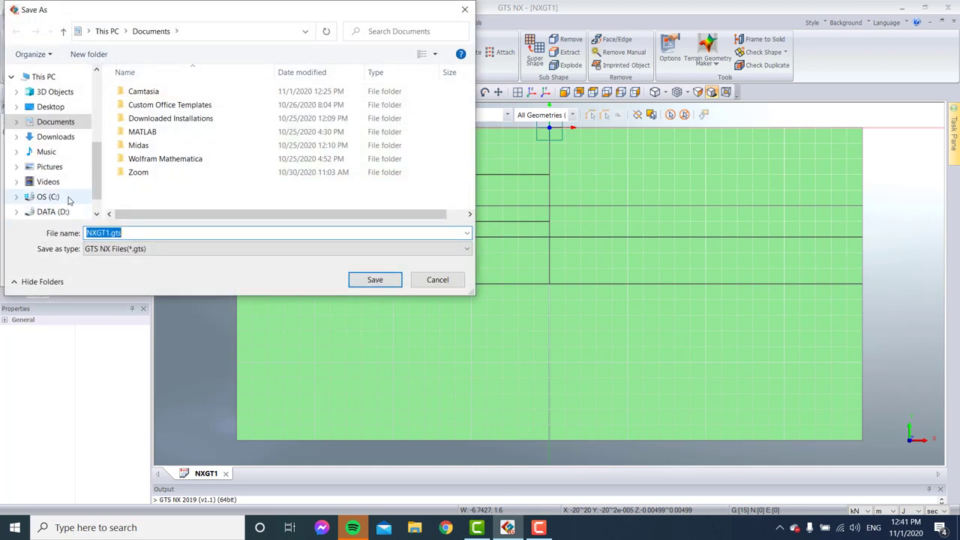
{"action": "scroll", "coordinate": [69, 200], "scroll_direction": "down", "scroll_amount": 1}
{"action": "left_click", "coordinate": [50, 72]}
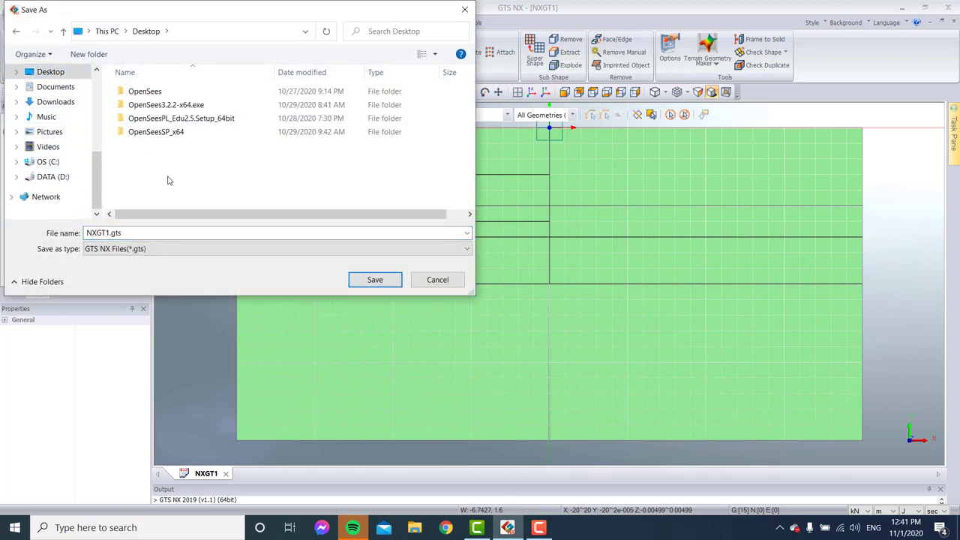
{"action": "right_click", "coordinate": [168, 180]}
{"action": "mouse_move", "coordinate": [198, 312]}
{"action": "left_click", "coordinate": [336, 315]}
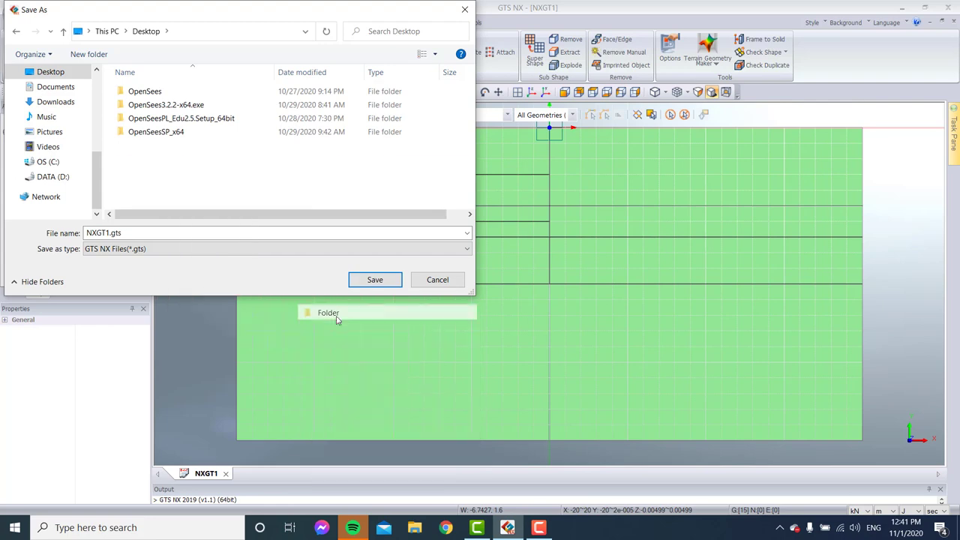
{"action": "type", "text": "Mode"}
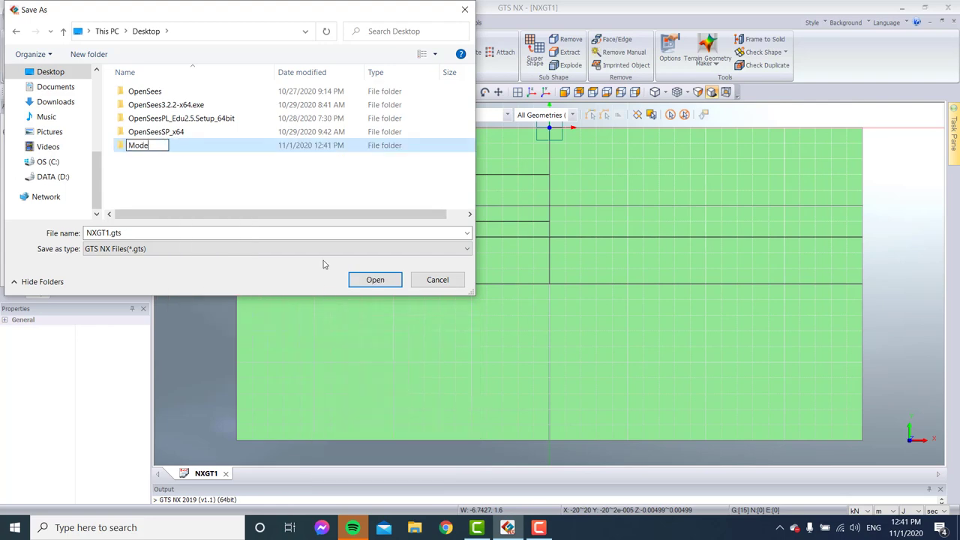
{"action": "type", "text": "l"}
{"action": "key", "text": "Return"}
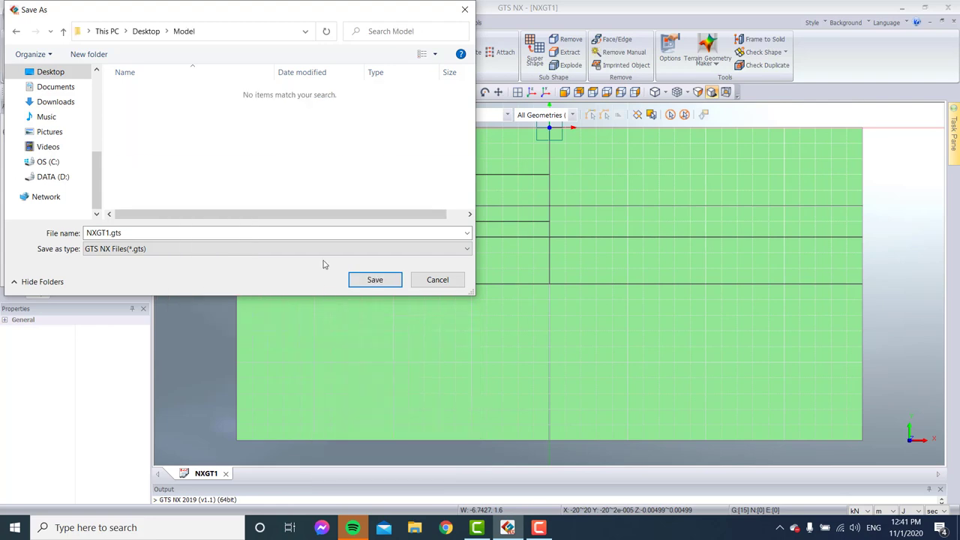
{"action": "left_click", "coordinate": [377, 281]}
Step: Create an isotropic material named Steel with the Elastic model type and an elastic modulus of 2.1e8 kN/m²
{"action": "scroll", "coordinate": [470, 349], "scroll_direction": "down", "scroll_amount": 2}
{"action": "scroll", "coordinate": [584, 210], "scroll_direction": "up", "scroll_amount": 1}
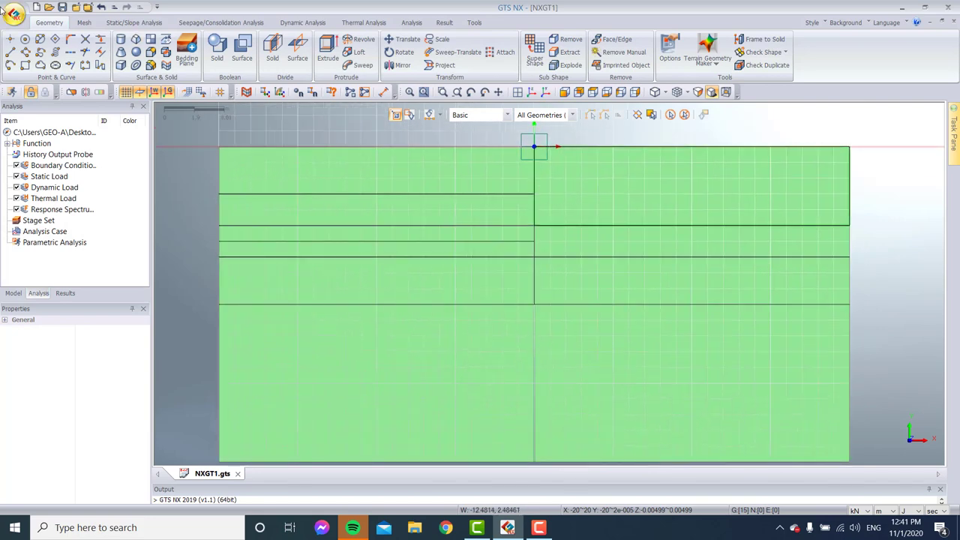
{"action": "left_click", "coordinate": [84, 23]}
{"action": "left_click", "coordinate": [16, 53]}
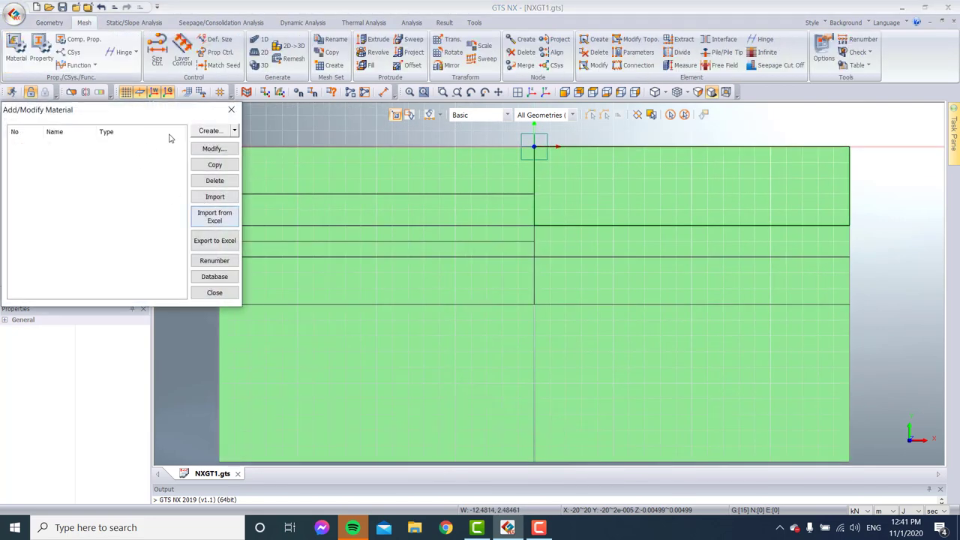
{"action": "left_click", "coordinate": [235, 131]}
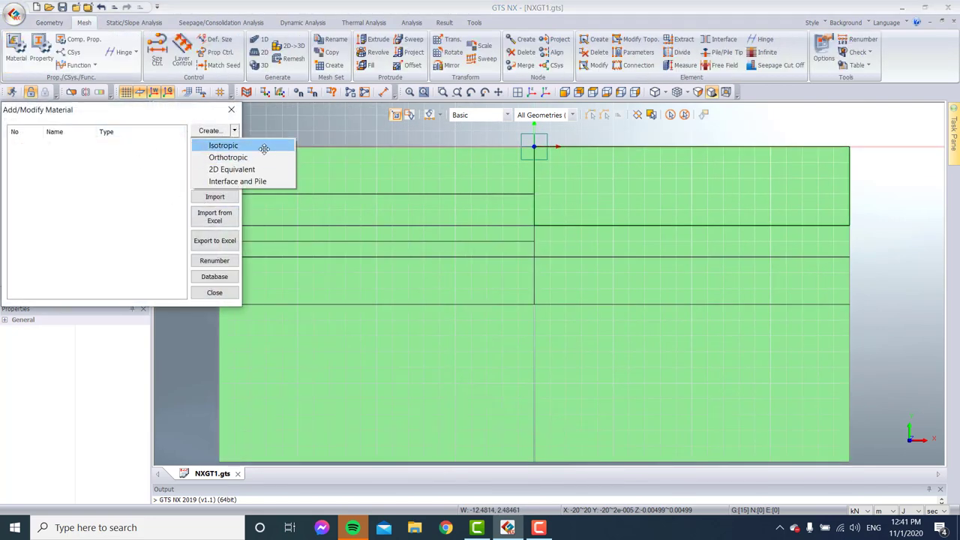
{"action": "left_click", "coordinate": [264, 143]}
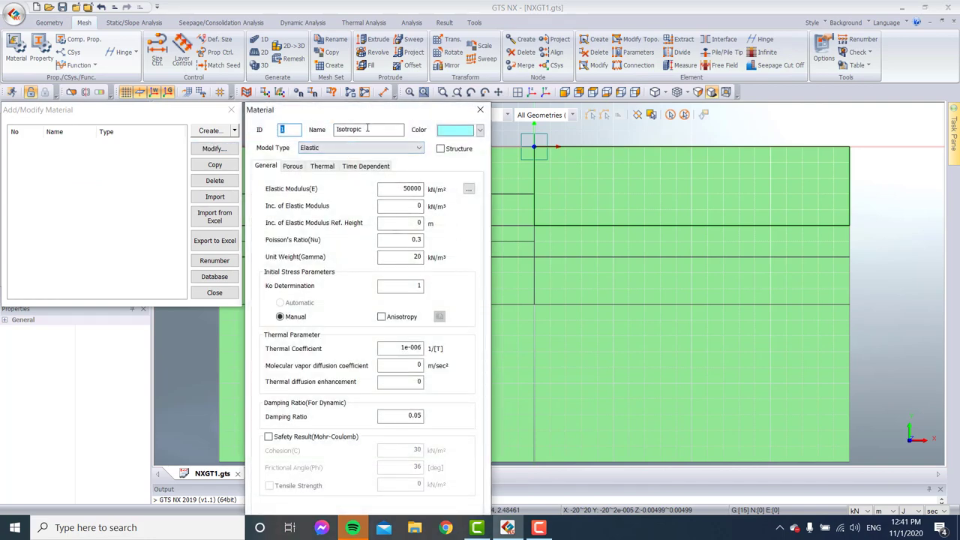
{"action": "key", "text": "Tab"}
{"action": "type", "text": "S"}
{"action": "key", "text": "Tab"}
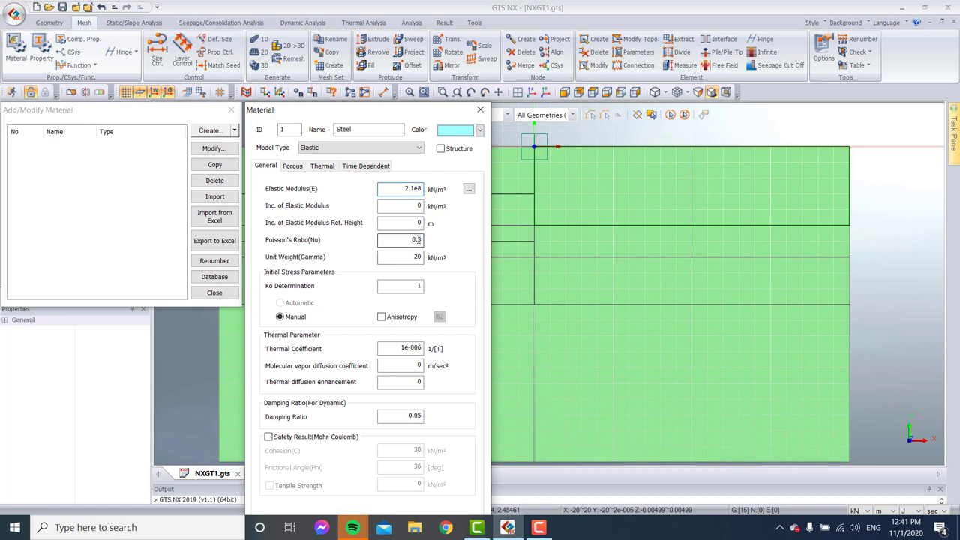
Step: Complete the Steel material with Poisson's ratio 0.3, unit weight 78 kN/m³ and a saturated unit weight, and add it to the material list
{"action": "left_click_drag", "start_coordinate": [417, 239], "coordinate": [444, 247]}
{"action": "key", "text": "Tab"}
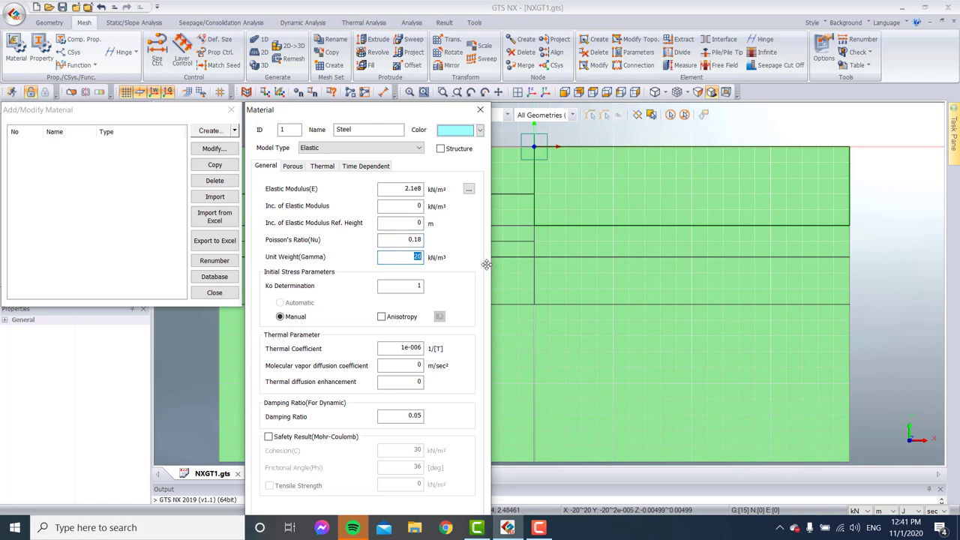
{"action": "left_click_drag", "start_coordinate": [414, 240], "coordinate": [434, 243]}
{"action": "key", "text": "Tab"}
{"action": "left_click", "coordinate": [294, 166]}
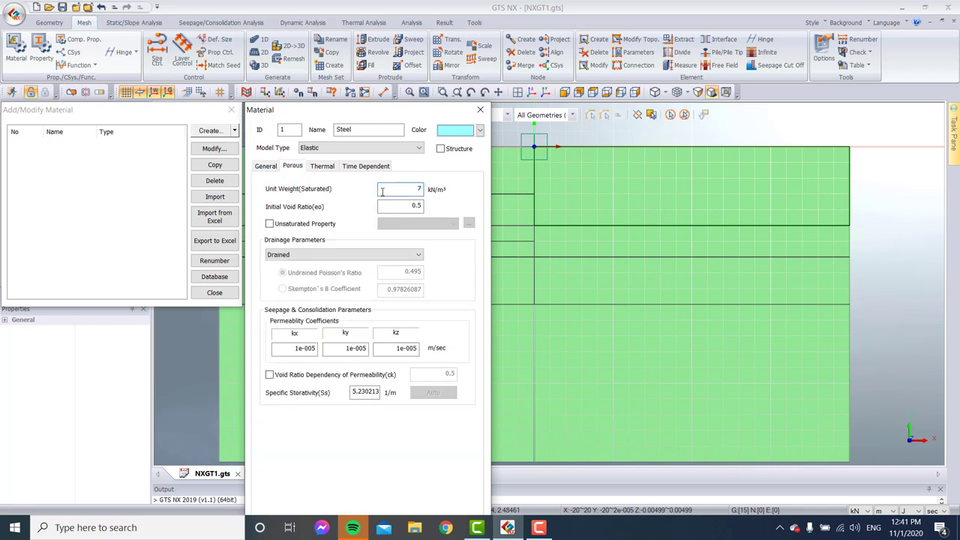
{"action": "left_click", "coordinate": [322, 166]}
{"action": "left_click", "coordinate": [260, 167]}
{"action": "left_click", "coordinate": [342, 129]}
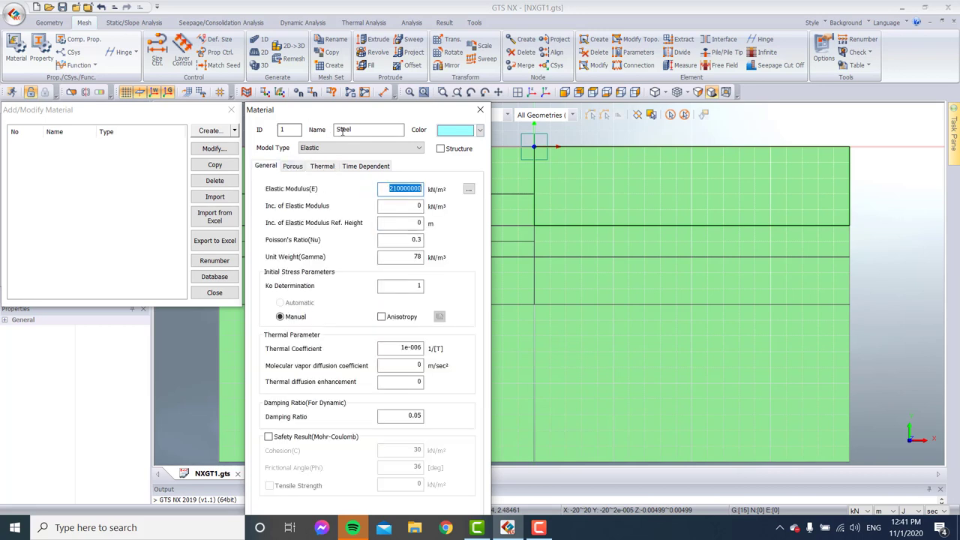
{"action": "key", "text": "Return"}
Step: Set the second material's model type to Mohr-Coulomb and clear its name
{"action": "left_click", "coordinate": [375, 147]}
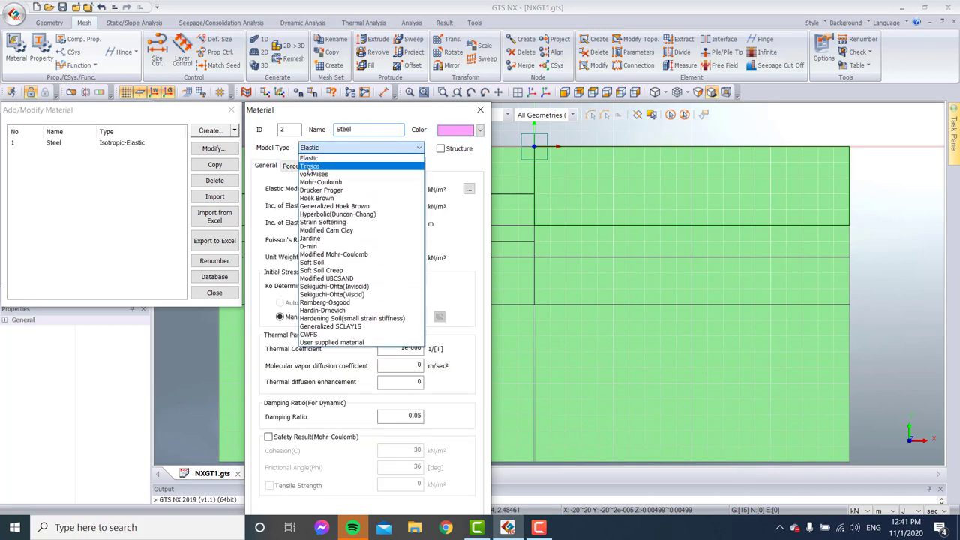
{"action": "left_click", "coordinate": [316, 184]}
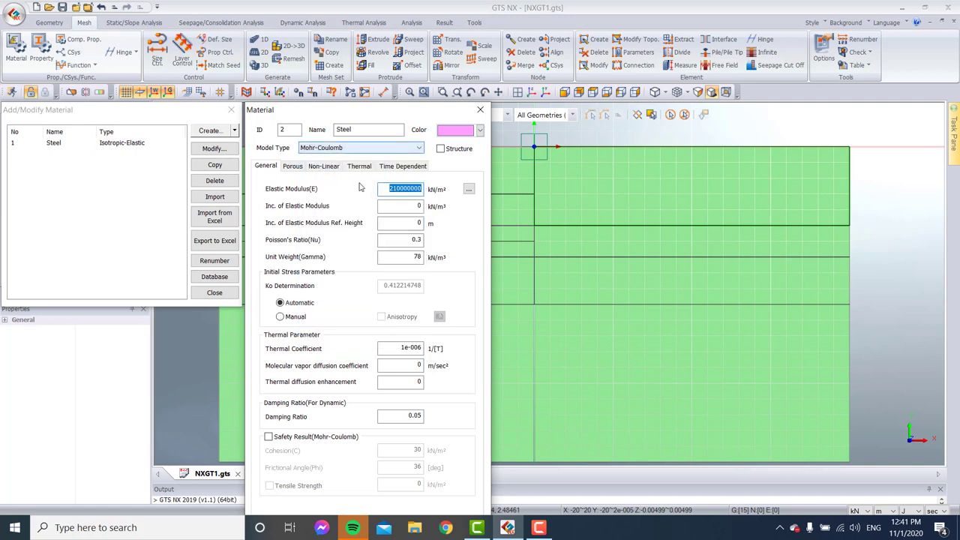
{"action": "key", "text": "shift+Tab"}
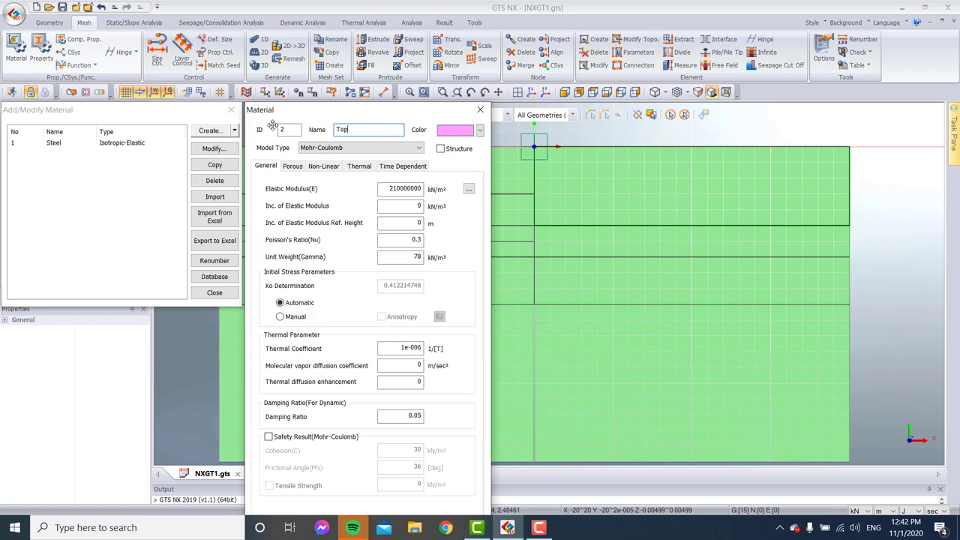
{"action": "key", "text": "BackSpace"}
{"action": "key", "text": "BackSpace"}
{"action": "key", "text": "BackSpace"}
{"action": "key", "text": "BackSpace"}
{"action": "key", "text": "BackSpace"}
{"action": "key", "text": "BackSpace"}
{"action": "key", "text": "BackSpace"}
Step: Set the Mohr-Coulomb material's elastic modulus to 40000 kN/m², unit weight to 19 kN/m³ and saturated unit weight to 19 kN/m³
{"action": "double_click", "coordinate": [385, 188]}
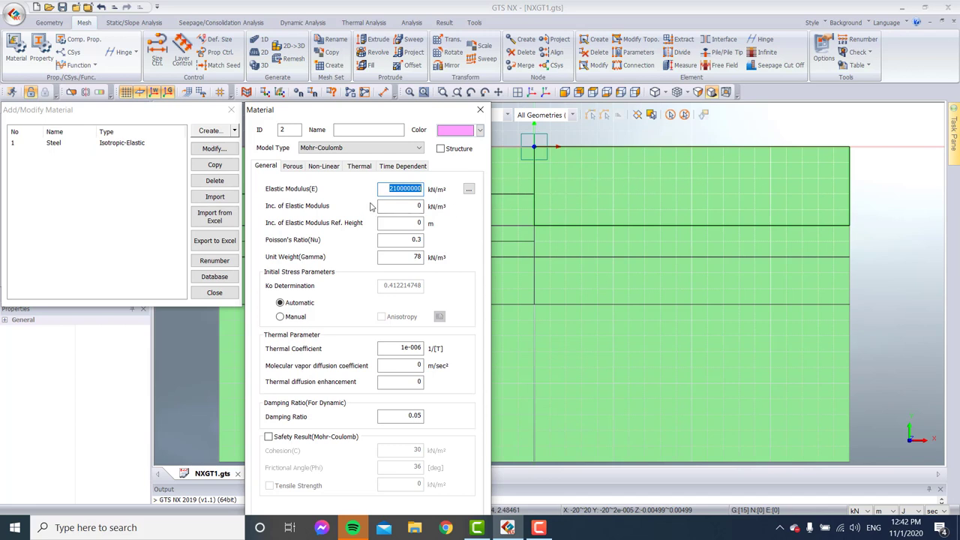
{"action": "type", "text": "4"}
{"action": "double_click", "coordinate": [419, 256]}
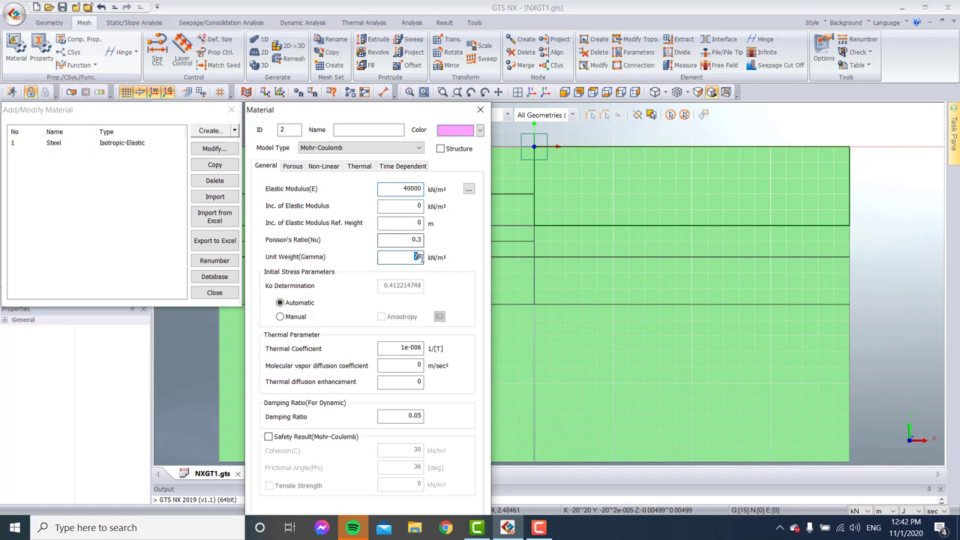
{"action": "type", "text": "2"}
{"action": "left_click", "coordinate": [293, 166]}
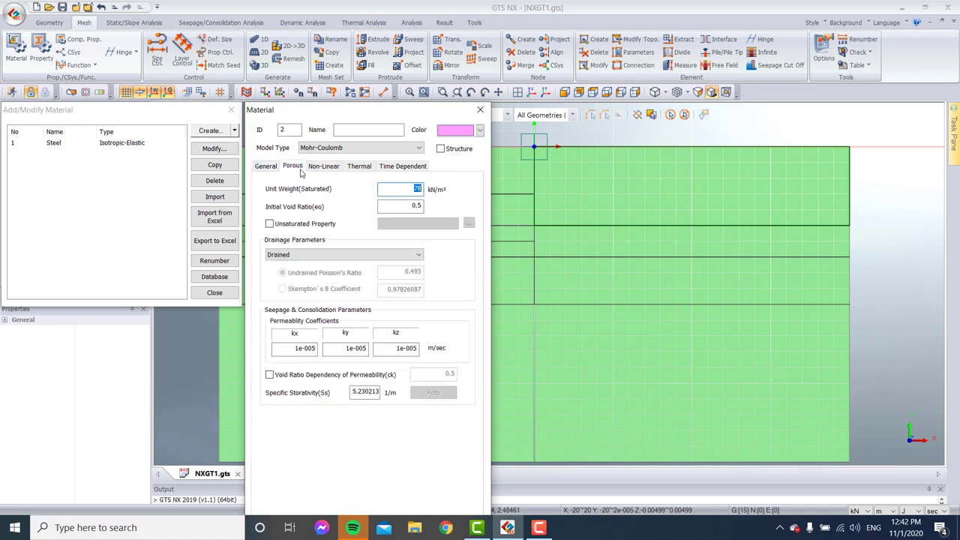
{"action": "double_click", "coordinate": [394, 192]}
{"action": "type", "text": "19"}
Step: Set cohesion to 0.2 kN/m² and frictional angle to 34°, name the material BF Sand and add it to the material list
{"action": "left_click", "coordinate": [315, 168]}
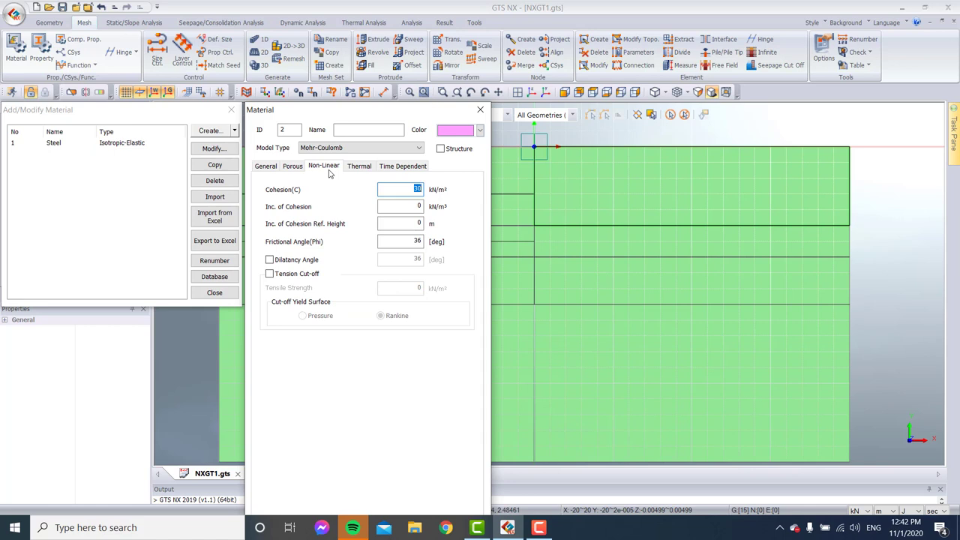
{"action": "type", "text": "2"}
{"action": "left_click_drag", "start_coordinate": [409, 188], "coordinate": [450, 190]}
{"action": "double_click", "coordinate": [409, 240]}
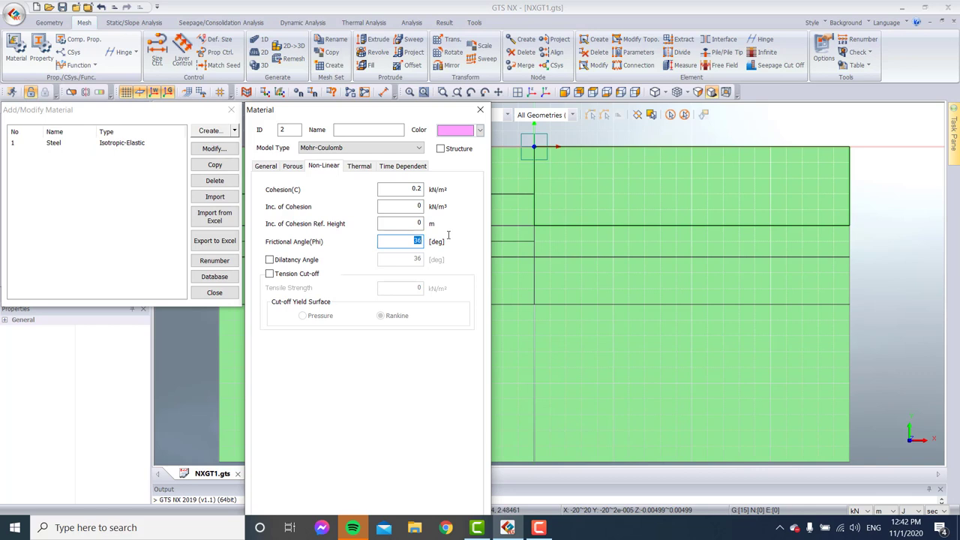
{"action": "type", "text": "34"}
{"action": "left_click", "coordinate": [350, 131]}
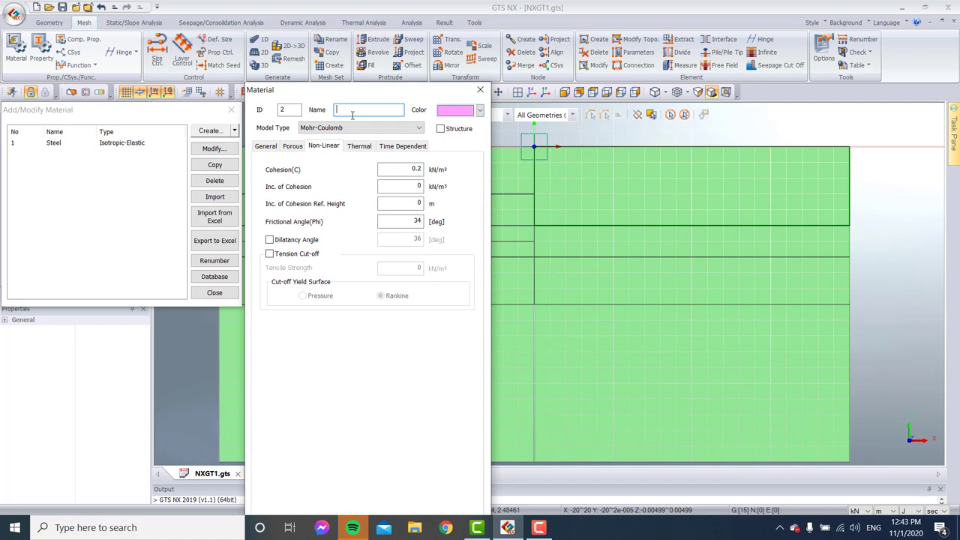
{"action": "type", "text": "BF Sand"}
{"action": "key", "text": "Return"}
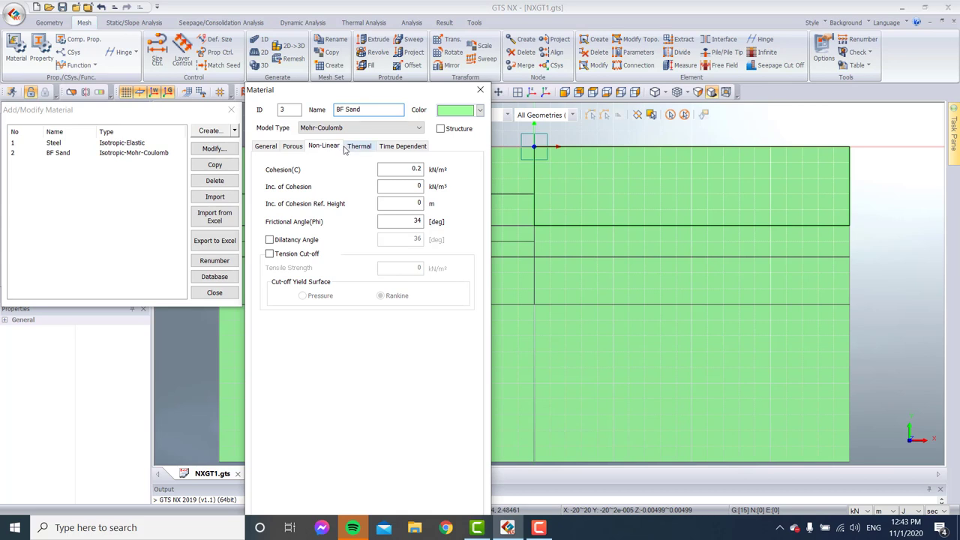
Step: Rename the third material as Clay in its general settings, keeping the Mohr-Coulomb model
{"action": "left_click", "coordinate": [265, 147]}
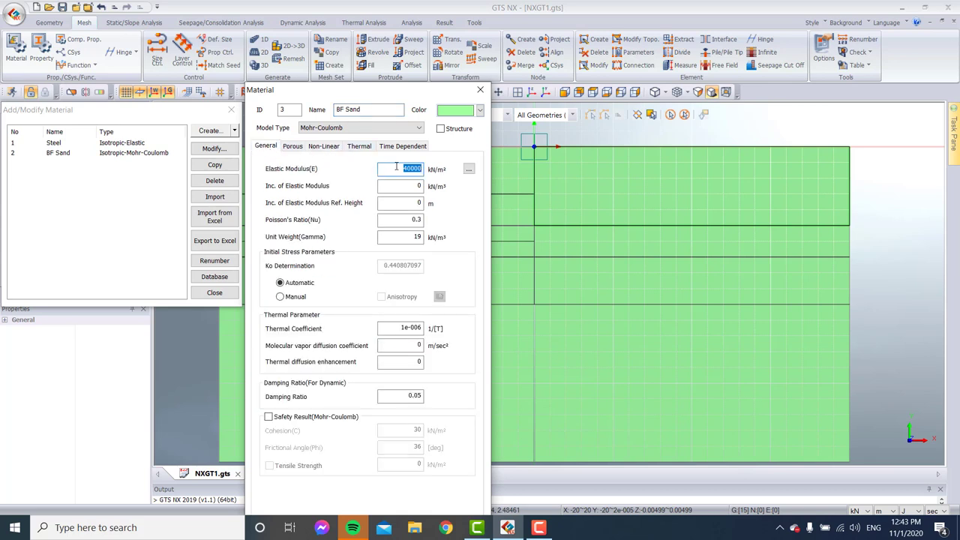
{"action": "left_click", "coordinate": [344, 110]}
{"action": "key", "text": "BackSpace"}
{"action": "key", "text": "BackSpace"}
{"action": "type", "text": "Cla"}
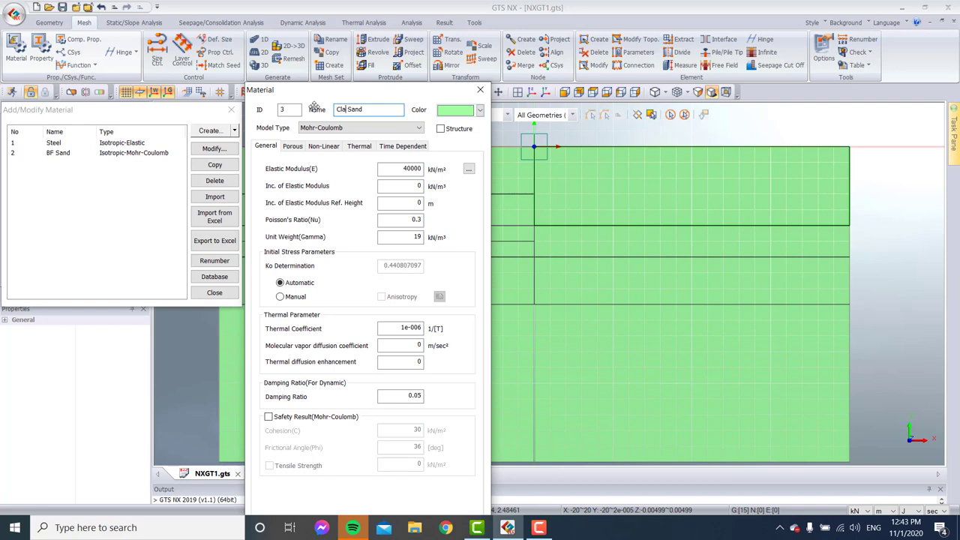
{"action": "type", "text": "y"}
{"action": "key", "text": "Delete"}
{"action": "key", "text": "Delete"}
{"action": "key", "text": "Delete"}
Step: Set Clay's elastic modulus to 5000 kN/m², with unit weight and saturated unit weight both 16.5 kN/m³
{"action": "double_click", "coordinate": [407, 168]}
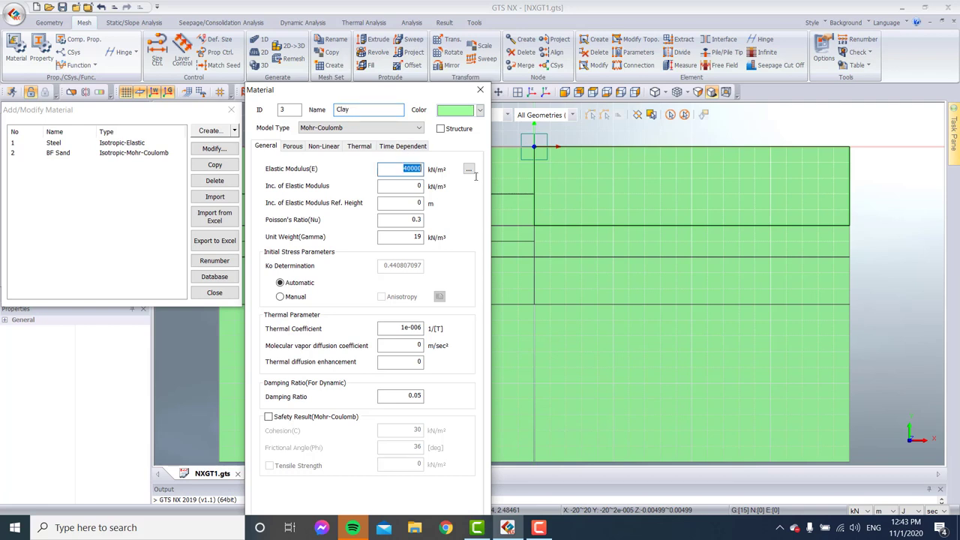
{"action": "type", "text": "5000"}
{"action": "key", "text": "Tab"}
{"action": "key", "text": "Tab"}
{"action": "key", "text": "Tab"}
{"action": "key", "text": "Tab"}
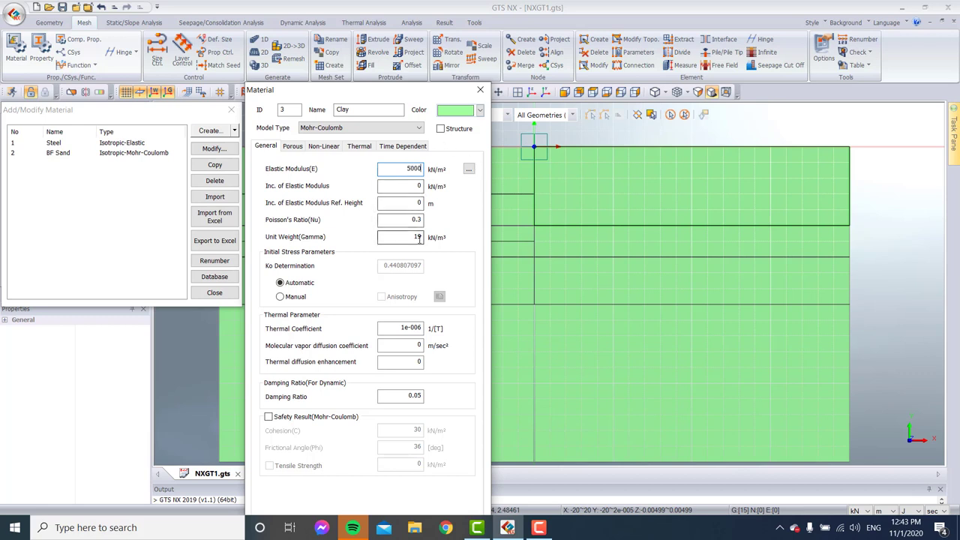
{"action": "type", "text": "16.5"}
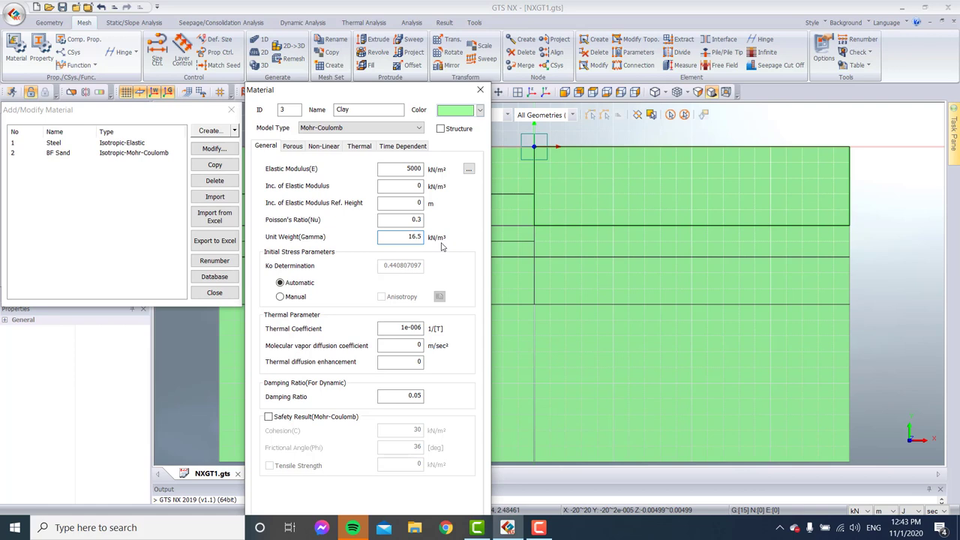
{"action": "key", "text": "ctrl+Tab"}
{"action": "type", "text": "1"}
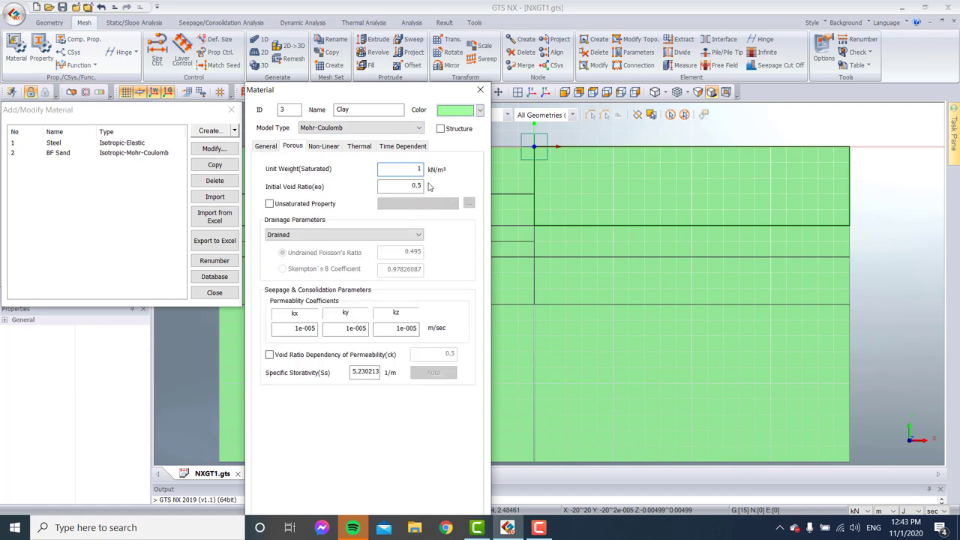
{"action": "type", "text": "6.5"}
Step: Set Clay's cohesion to 25 kN/m² and frictional angle to 0°, and add it to the material list
{"action": "left_click", "coordinate": [338, 146]}
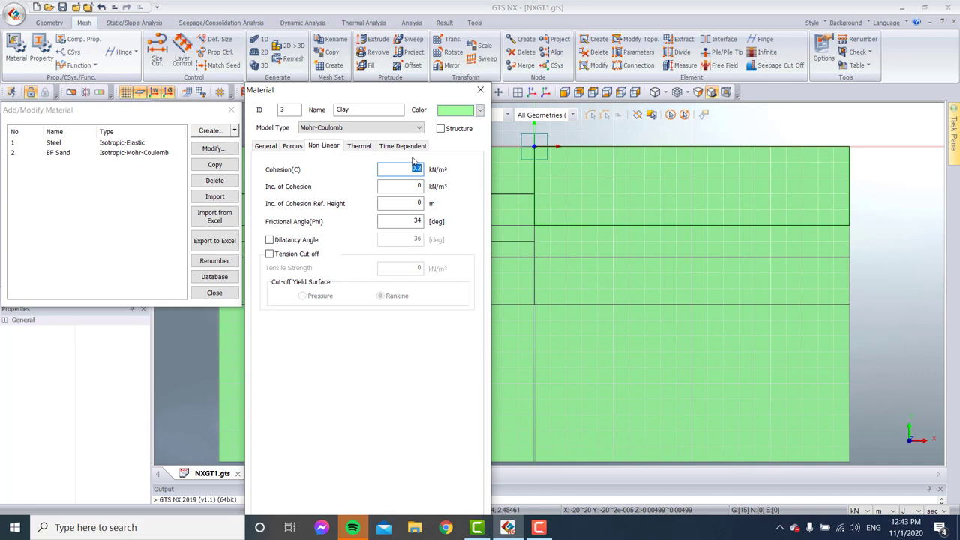
{"action": "type", "text": "2"}
{"action": "key", "text": "Tab"}
{"action": "key", "text": "Tab"}
{"action": "key", "text": "Tab"}
{"action": "type", "text": "0"}
{"action": "left_click_drag", "start_coordinate": [361, 88], "coordinate": [367, 55]}
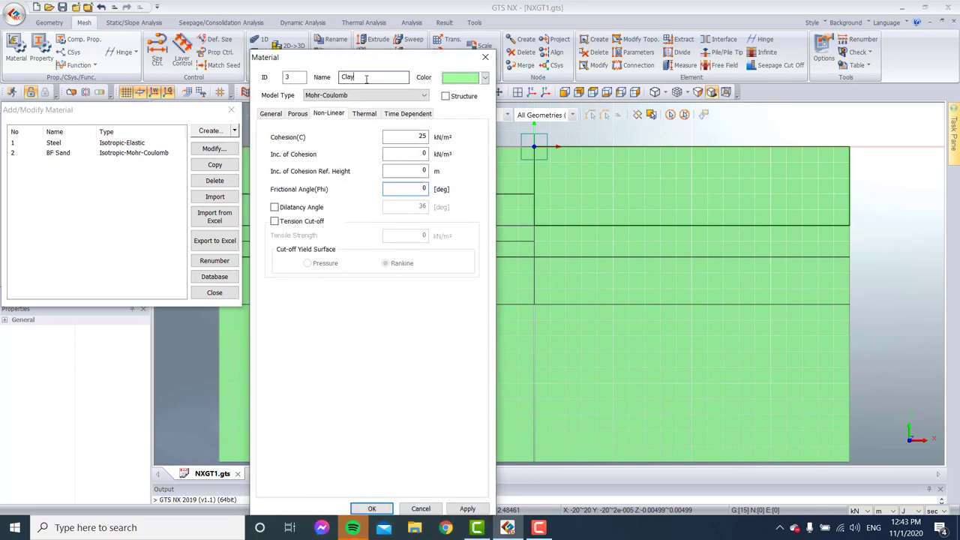
{"action": "key", "text": "Return"}
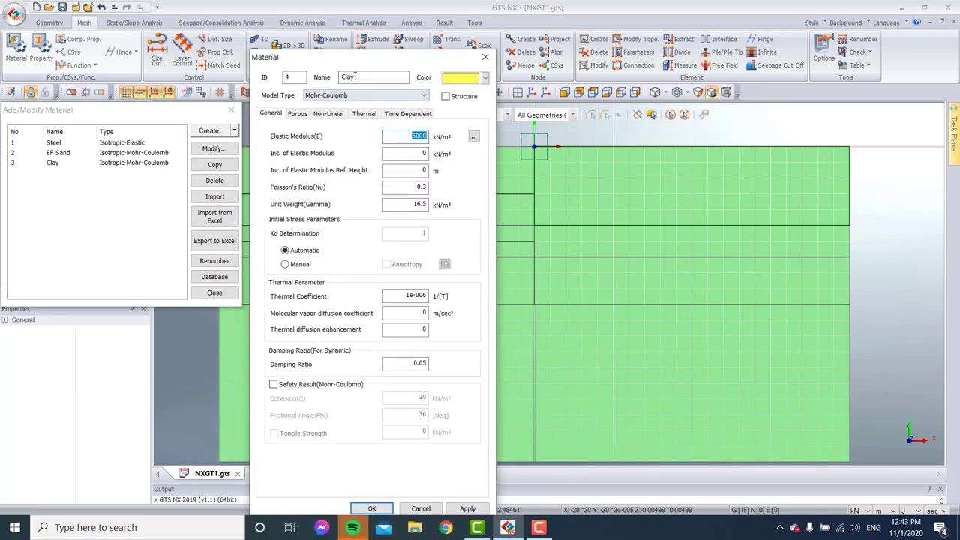
Step: Name the fourth Mohr-Coulomb material Base Sand and open its elastic modulus for editing
{"action": "type", "text": "Base Sand"}
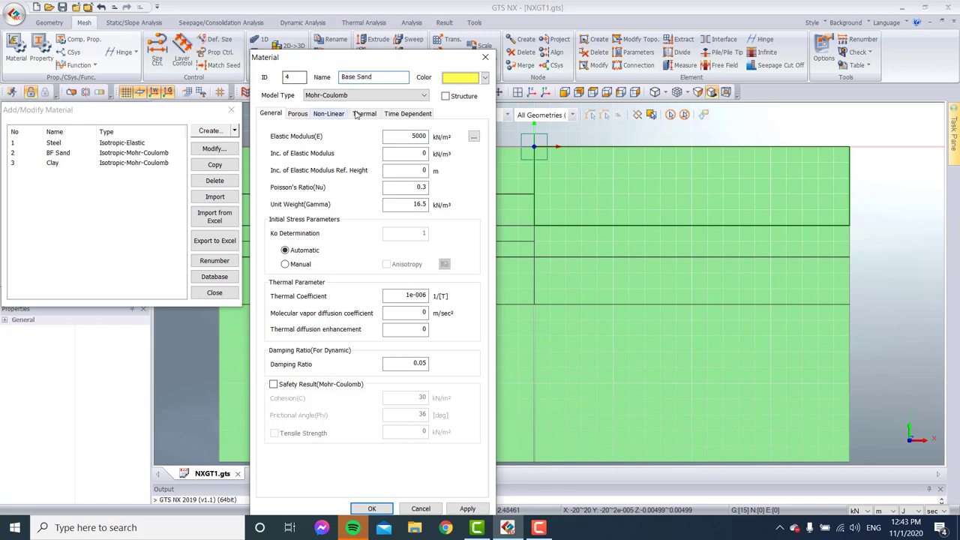
{"action": "double_click", "coordinate": [417, 135]}
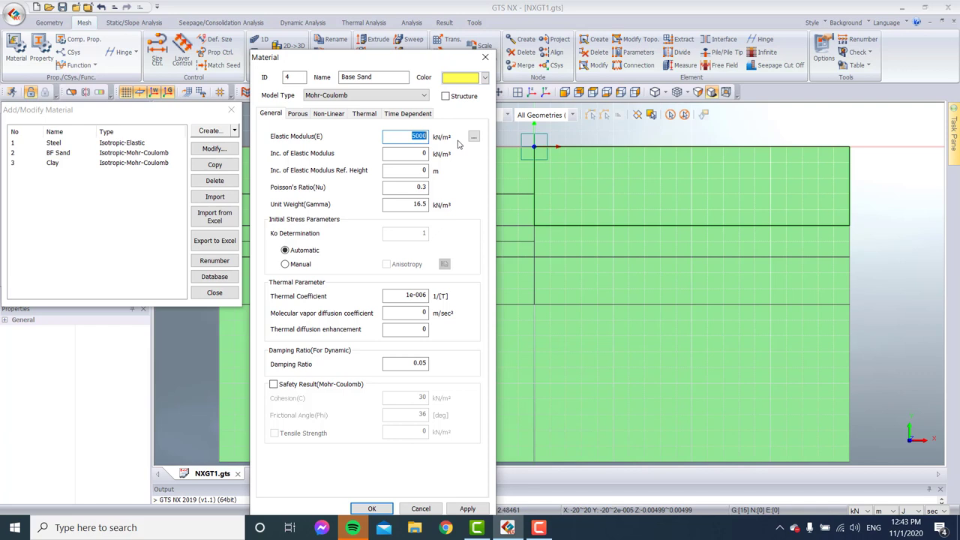
{"action": "left_click", "coordinate": [538, 527]}
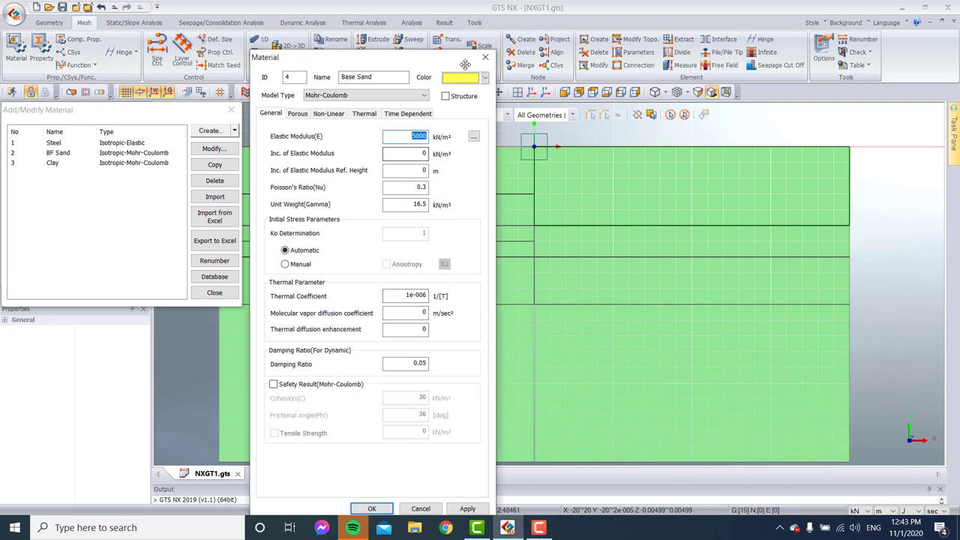
{"action": "double_click", "coordinate": [417, 136]}
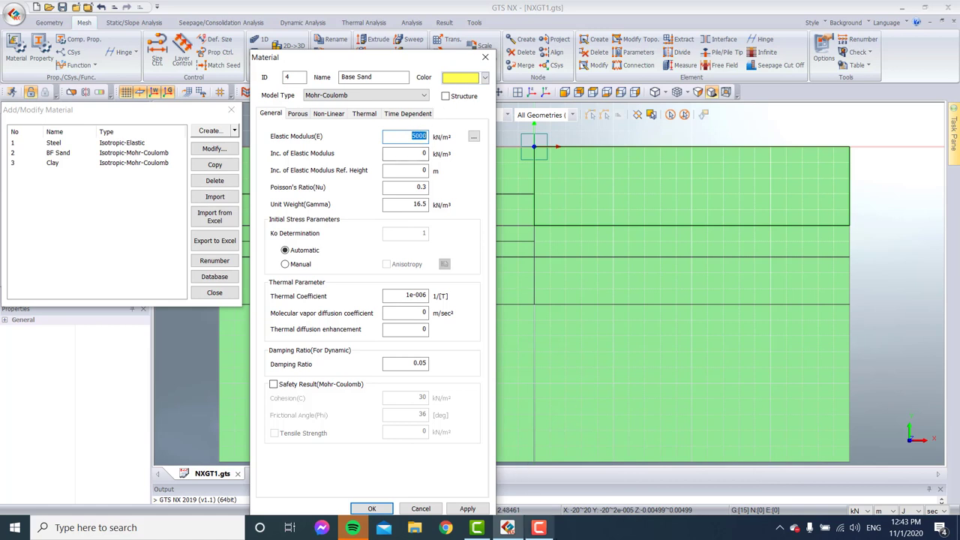
{"action": "left_click", "coordinate": [546, 530]}
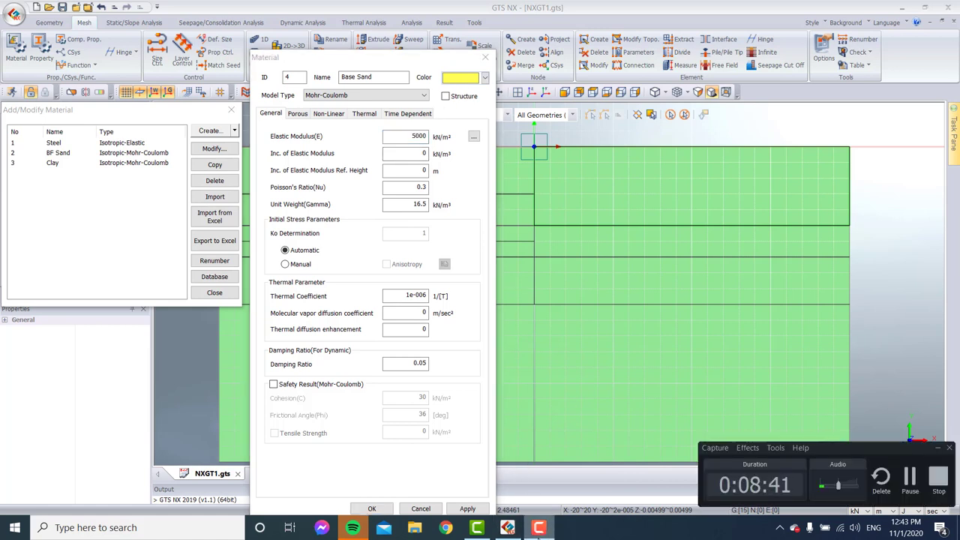
{"action": "left_click", "coordinate": [546, 531]}
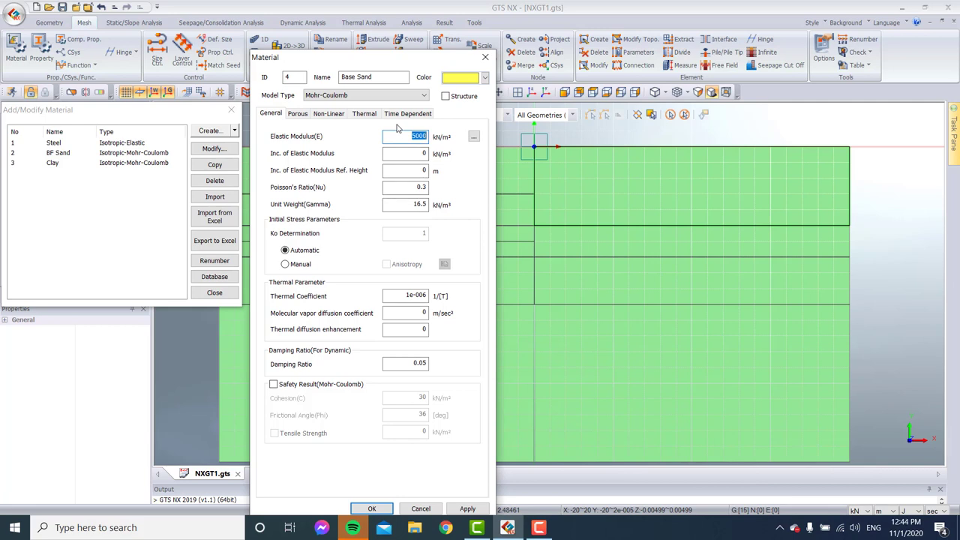
Step: Set Base Sand's elastic modulus to 45000 kN/m², with unit weight and saturated unit weight both 19.5 kN/m³
{"action": "type", "text": "45"}
{"action": "key", "text": "Tab"}
{"action": "key", "text": "Tab"}
{"action": "key", "text": "Tab"}
{"action": "key", "text": "Tab"}
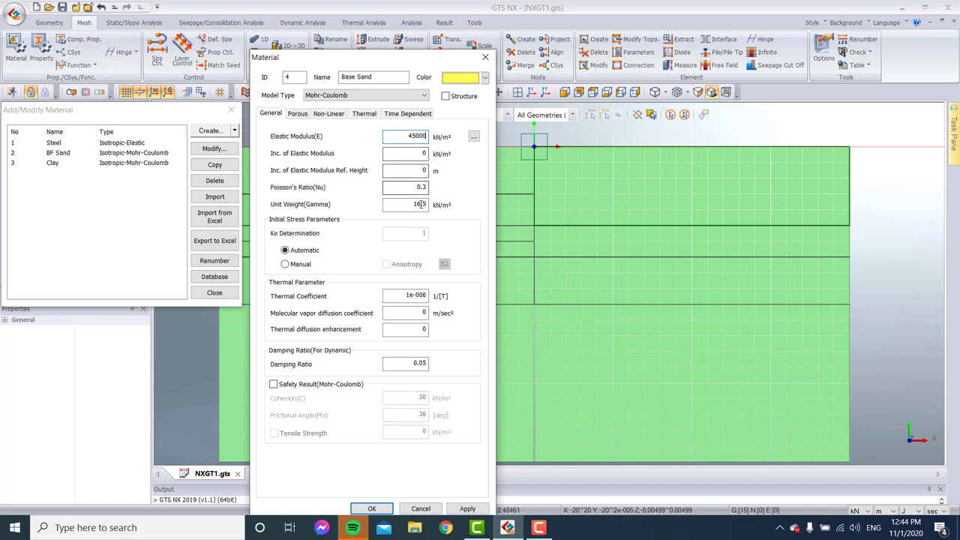
{"action": "type", "text": "19.5"}
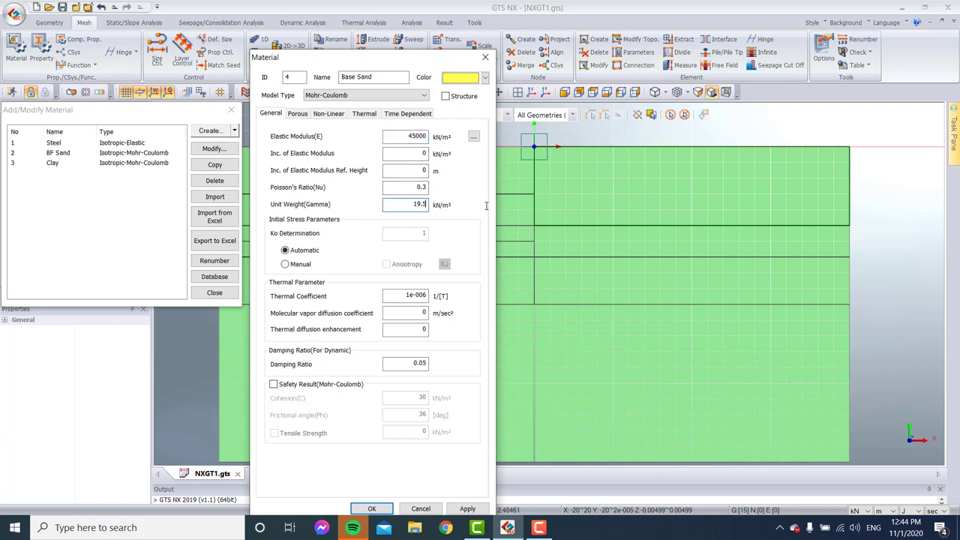
{"action": "left_click", "coordinate": [297, 114]}
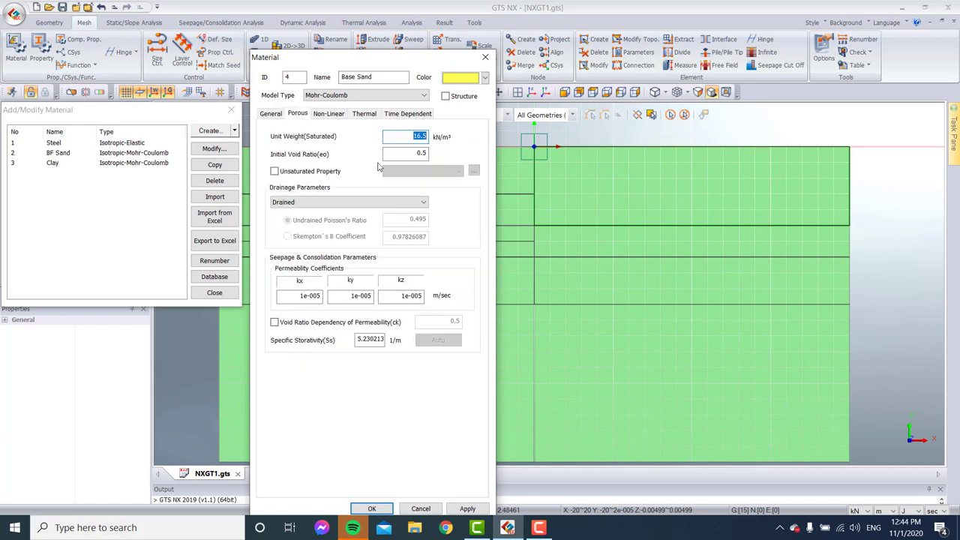
{"action": "type", "text": "19.5"}
Step: Give Base Sand cohesion 0.2 kN/m², frictional angle 36° and dilatancy angle 6°, add it to the list and finish defining materials
{"action": "left_click", "coordinate": [329, 113]}
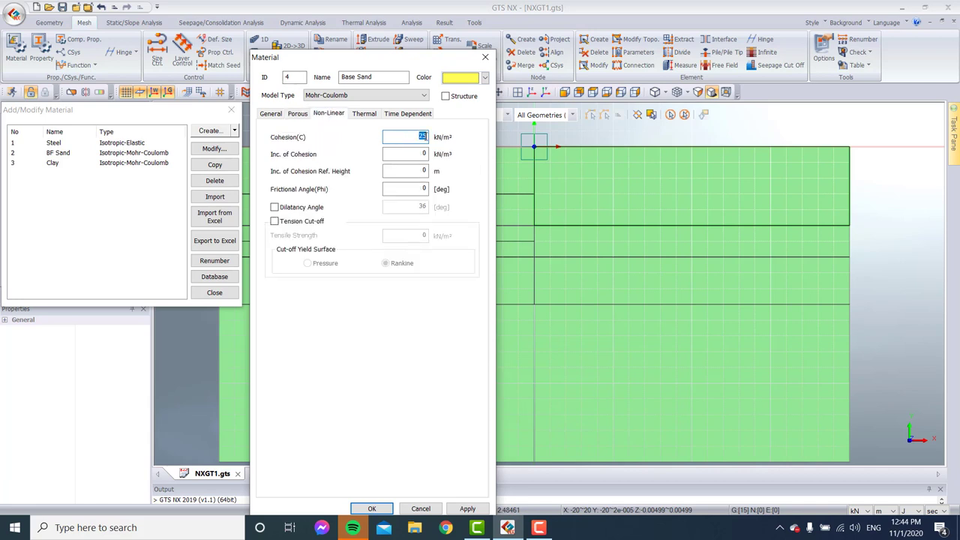
{"action": "type", "text": "0.2"}
{"action": "key", "text": "Tab"}
{"action": "key", "text": "Tab"}
{"action": "key", "text": "Tab"}
{"action": "left_click", "coordinate": [299, 208]}
{"action": "key", "text": "Tab"}
{"action": "type", "text": "6"}
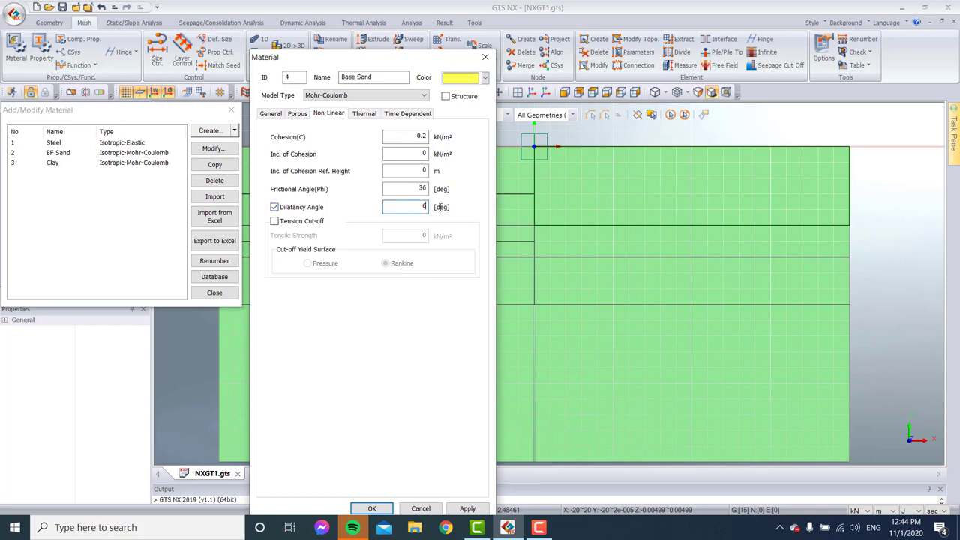
{"action": "key", "text": "Return"}
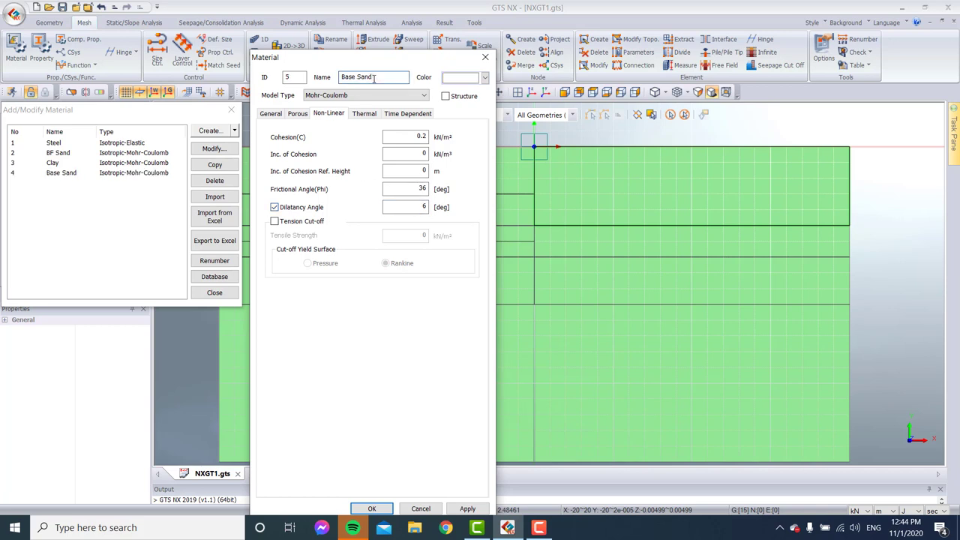
{"action": "left_click", "coordinate": [485, 57]}
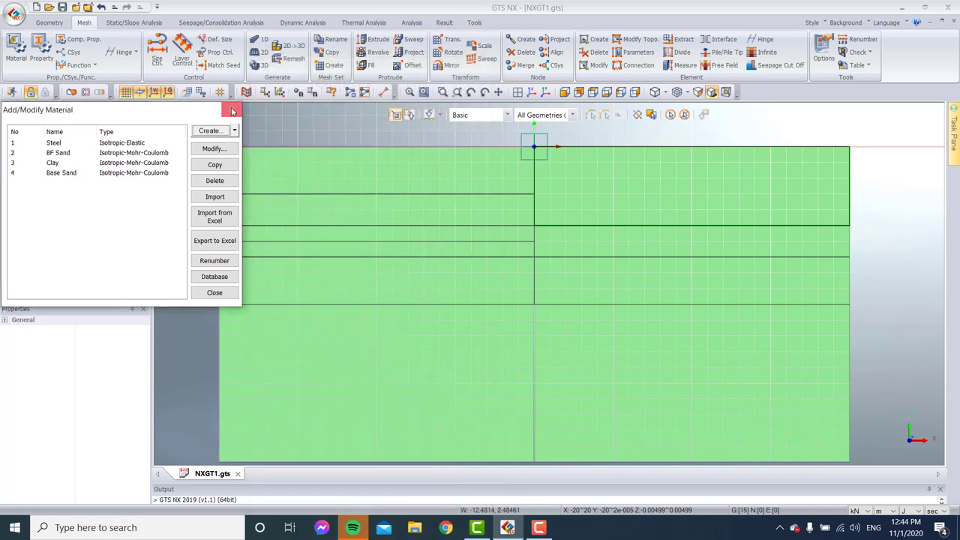
{"action": "left_click", "coordinate": [231, 109]}
Step: Create a 2D plane strain property named BF Sand using the BF Sand material and add it to the property list
{"action": "left_click", "coordinate": [41, 49]}
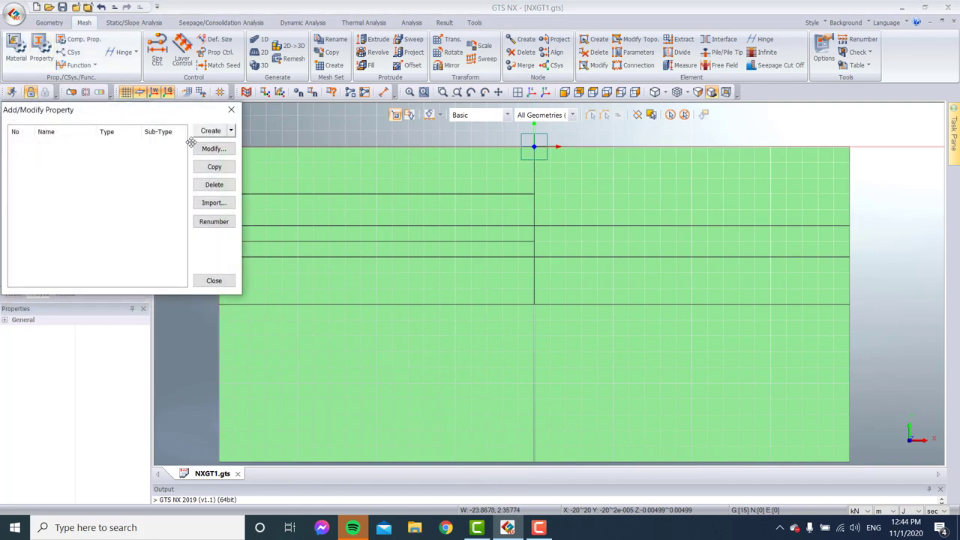
{"action": "left_click", "coordinate": [231, 130]}
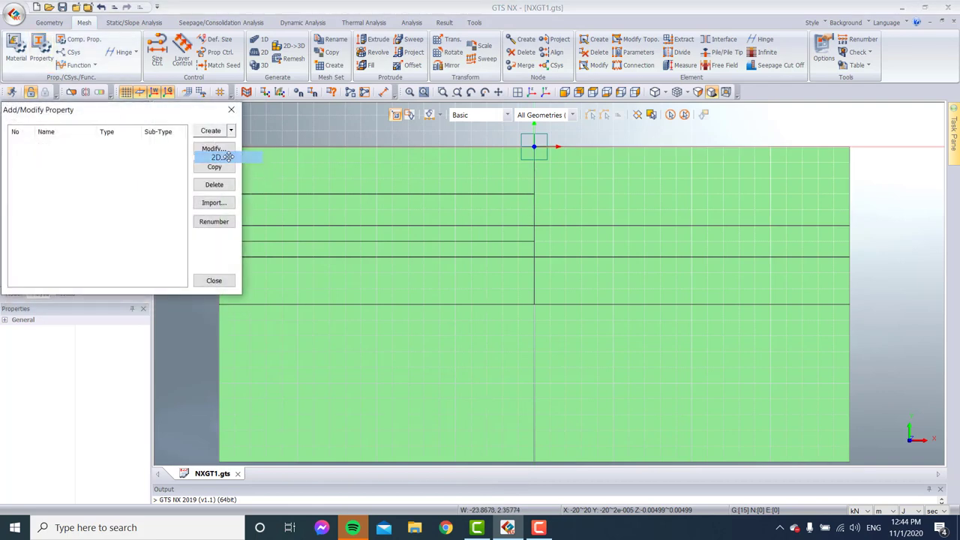
{"action": "left_click", "coordinate": [222, 153]}
{"action": "double_click", "coordinate": [342, 170]}
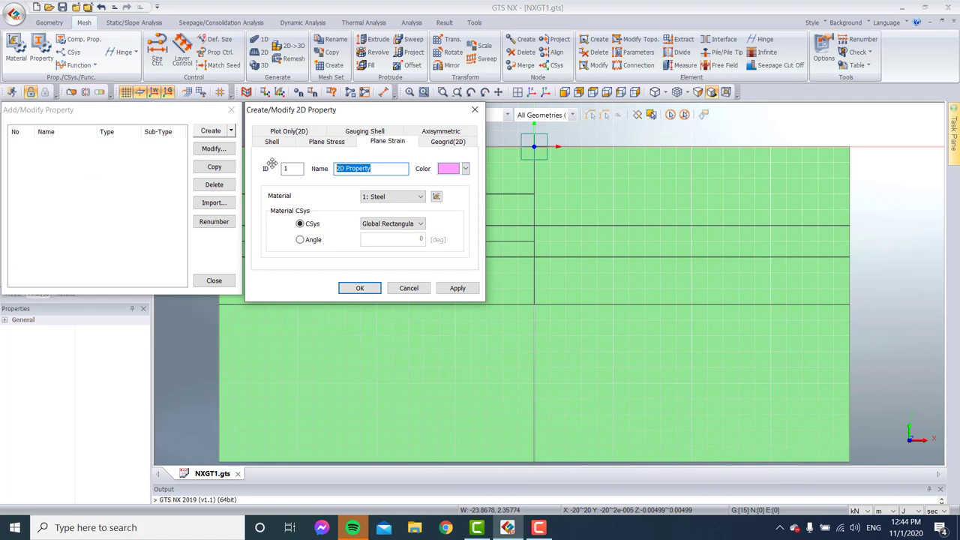
{"action": "type", "text": "BF Sand"}
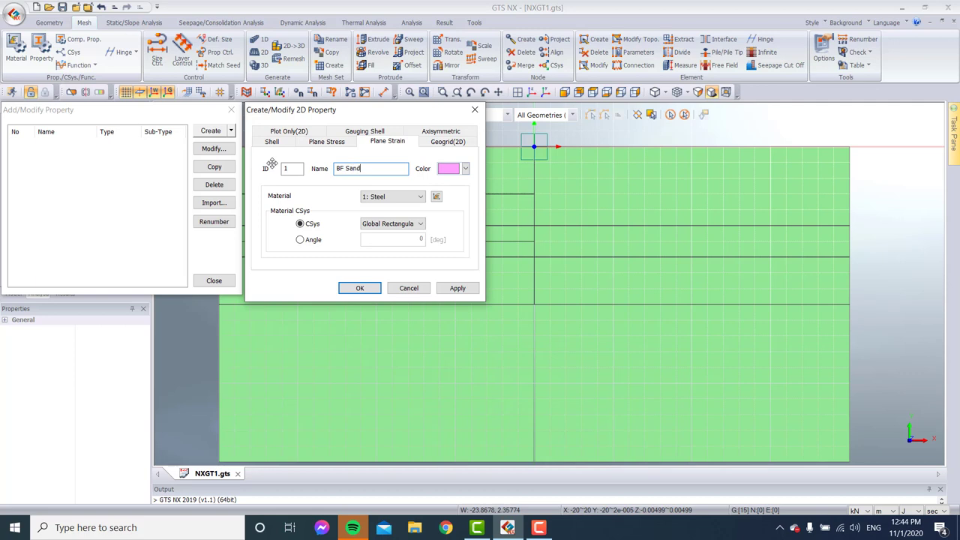
{"action": "left_click", "coordinate": [393, 196]}
{"action": "left_click", "coordinate": [386, 216]}
{"action": "left_click", "coordinate": [457, 288]}
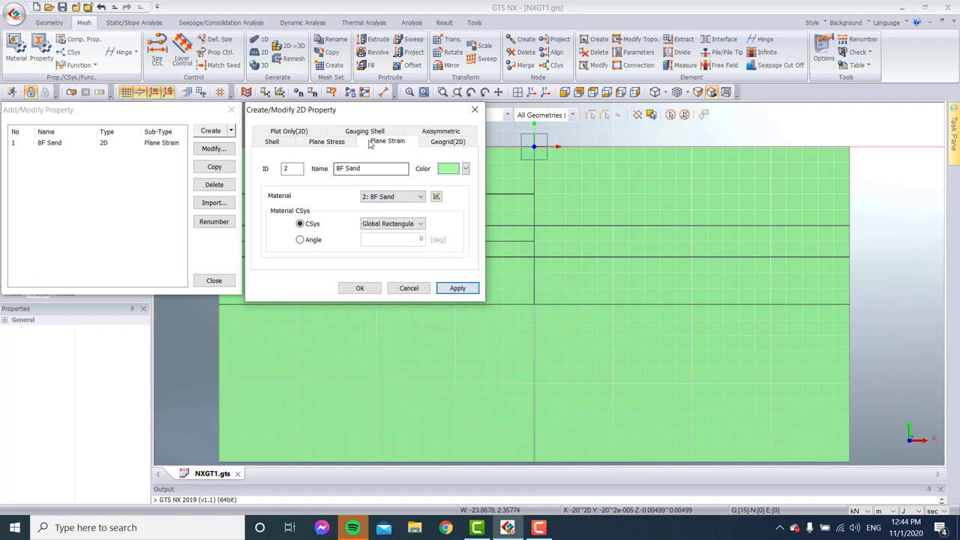
Step: Add a second plane strain property named Clay, assigned to the Clay material
{"action": "double_click", "coordinate": [379, 173]}
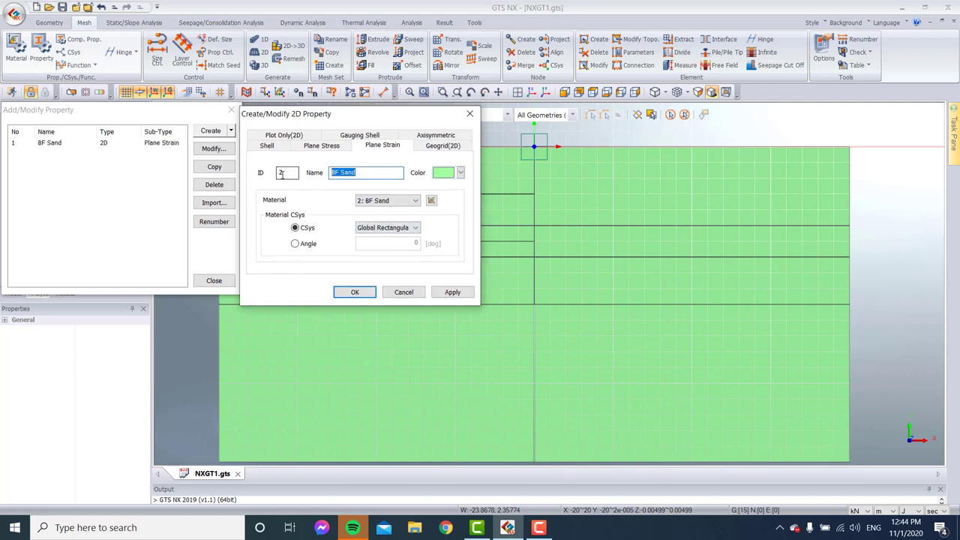
{"action": "type", "text": "Clay"}
{"action": "left_click", "coordinate": [387, 200]}
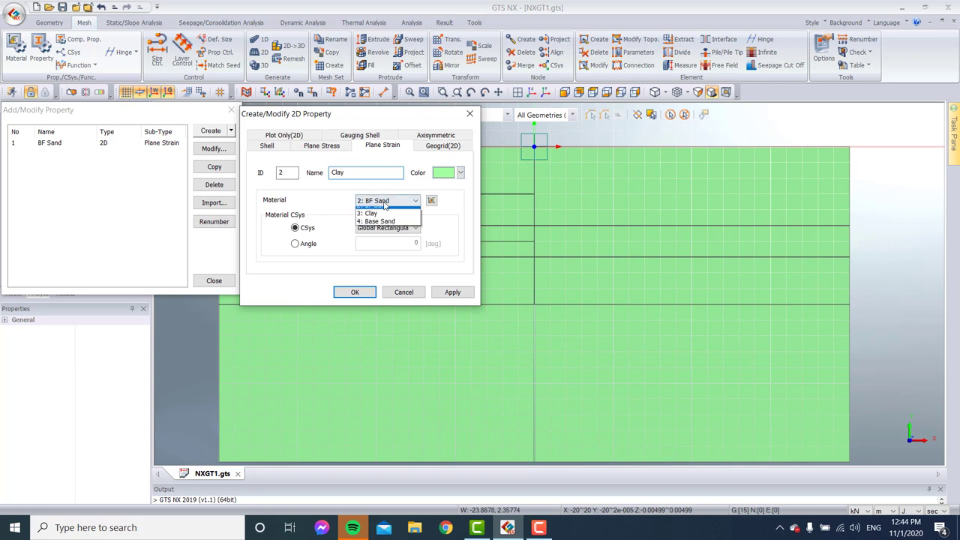
{"action": "left_click", "coordinate": [399, 225]}
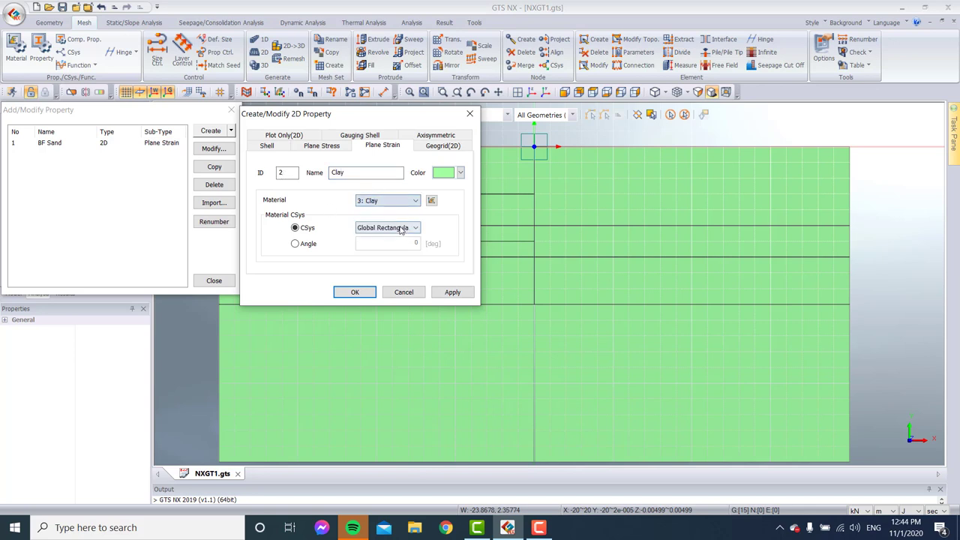
{"action": "left_click", "coordinate": [452, 292]}
Step: Add a third plane strain property named Base Sand with the Base Sand material and finish the 2D properties
{"action": "type", "text": "Ba"}
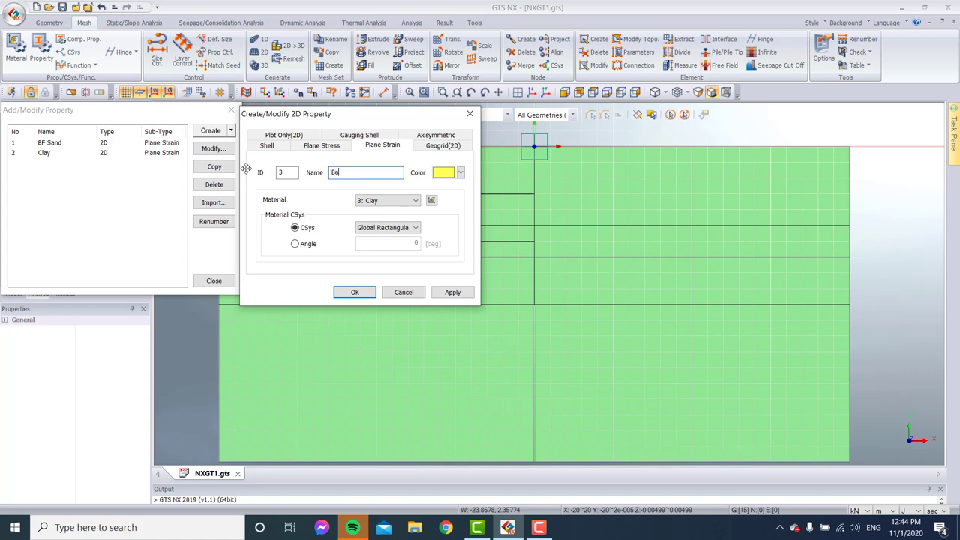
{"action": "type", "text": "se Sand"}
{"action": "left_click", "coordinate": [386, 200]}
{"action": "left_click", "coordinate": [388, 236]}
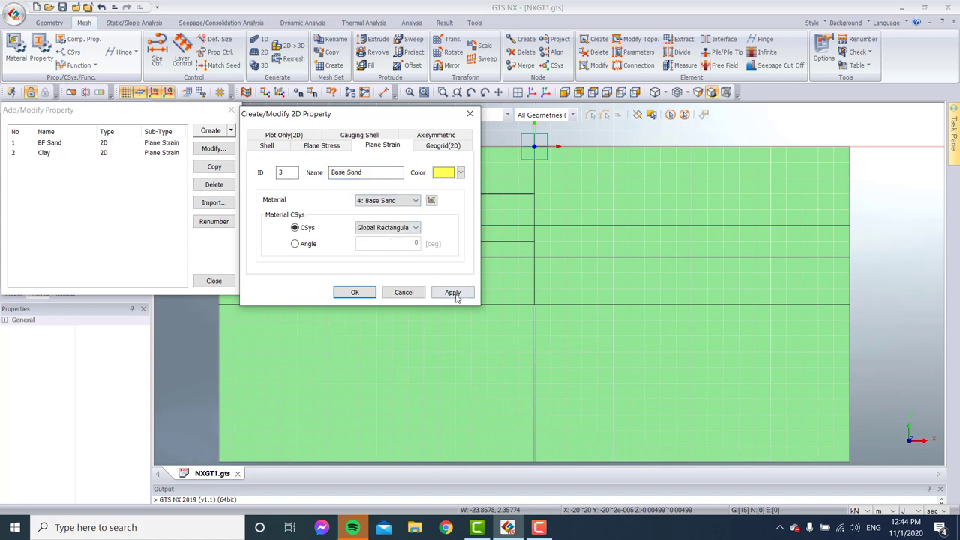
{"action": "left_click", "coordinate": [452, 291]}
{"action": "left_click", "coordinate": [404, 292]}
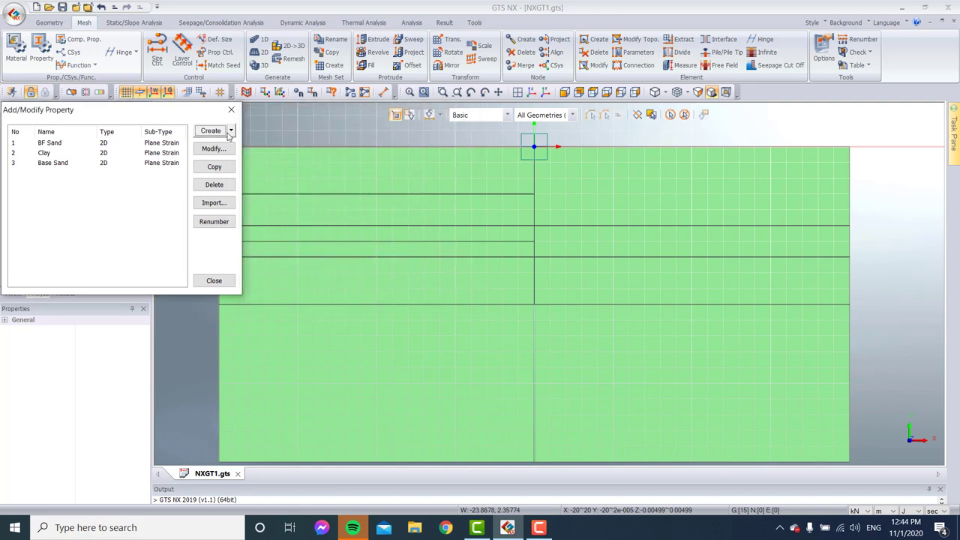
Step: Start a 1D beam property named SP with the Steel material, enabling its section definition and 1 m spacing
{"action": "left_click", "coordinate": [230, 130]}
{"action": "left_click", "coordinate": [238, 143]}
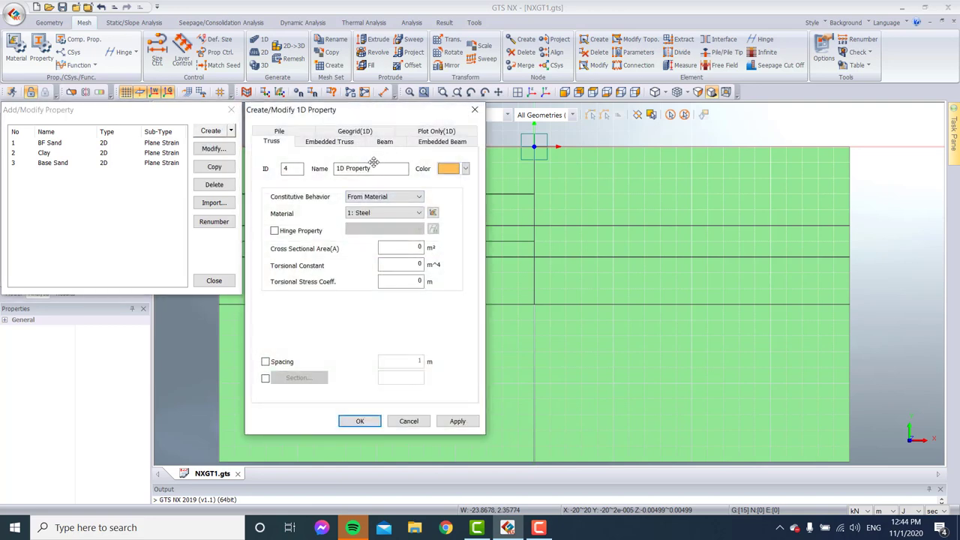
{"action": "left_click", "coordinate": [385, 142]}
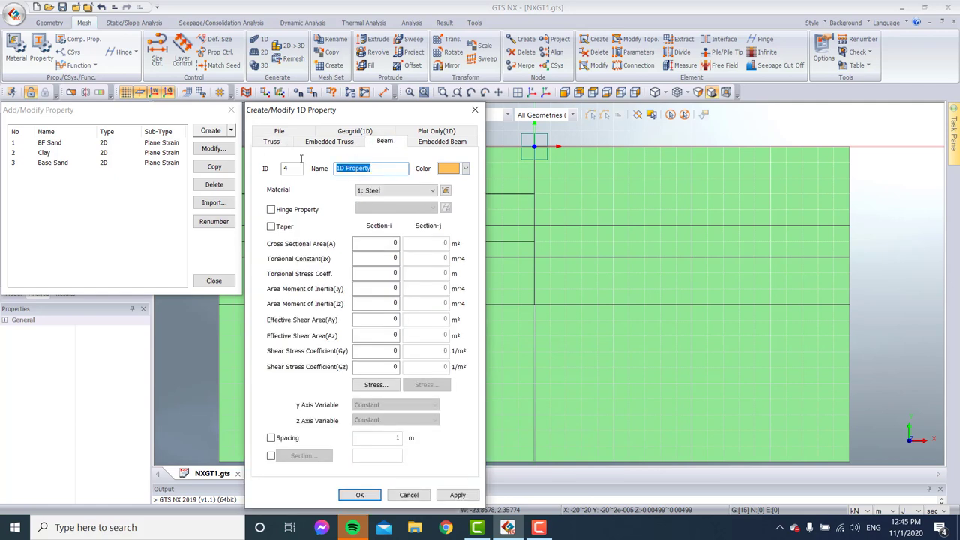
{"action": "type", "text": "SP"}
{"action": "left_click", "coordinate": [271, 455]}
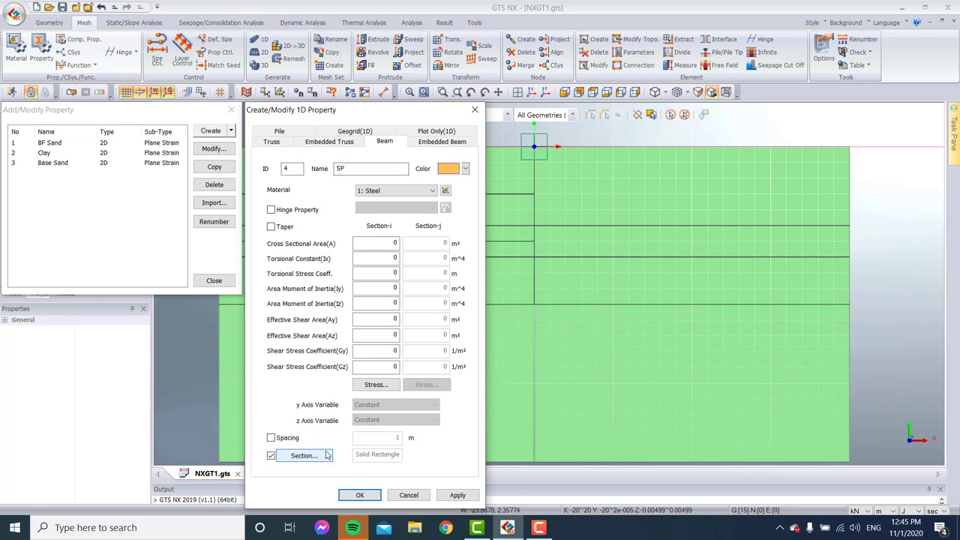
{"action": "left_click", "coordinate": [270, 437]}
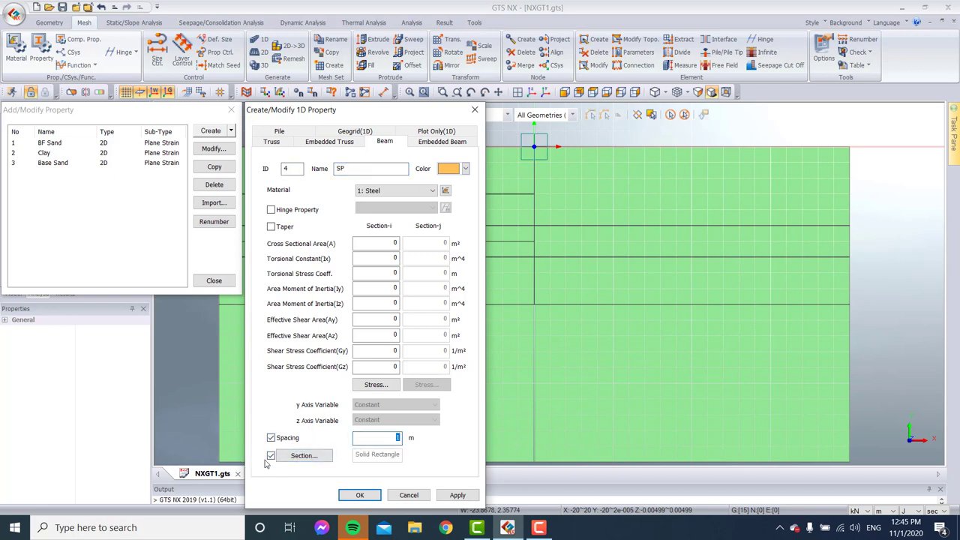
Step: Give SP a solid rectangle section with H 0.35 m and B 1 m, add it to the list and finish defining properties
{"action": "left_click", "coordinate": [303, 456]}
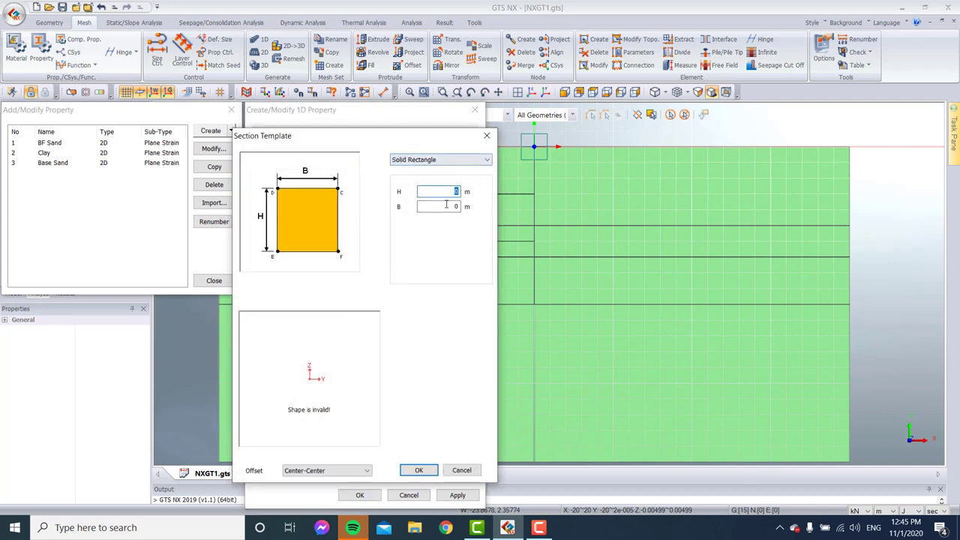
{"action": "left_click", "coordinate": [452, 207]}
{"action": "type", "text": "1"}
{"action": "key", "text": "shift+Tab"}
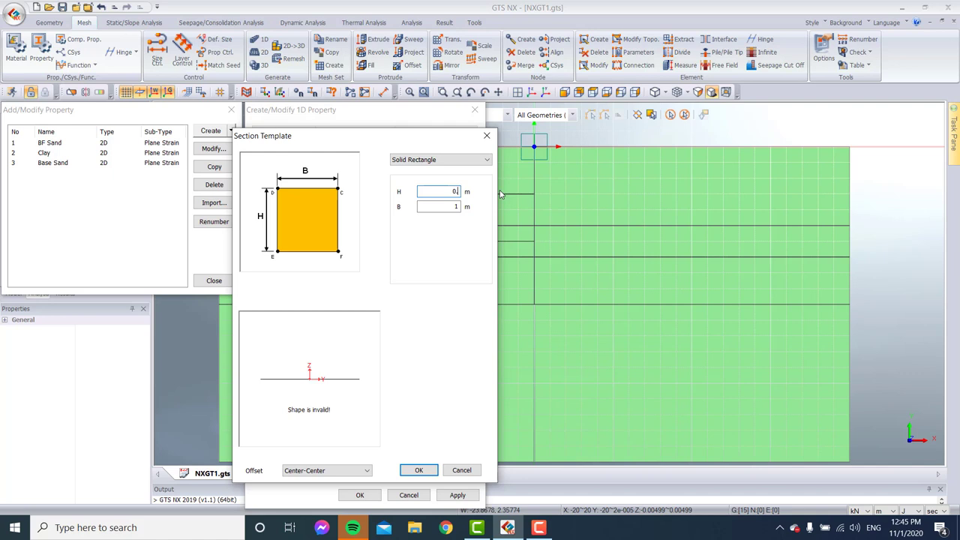
{"action": "type", "text": ".35"}
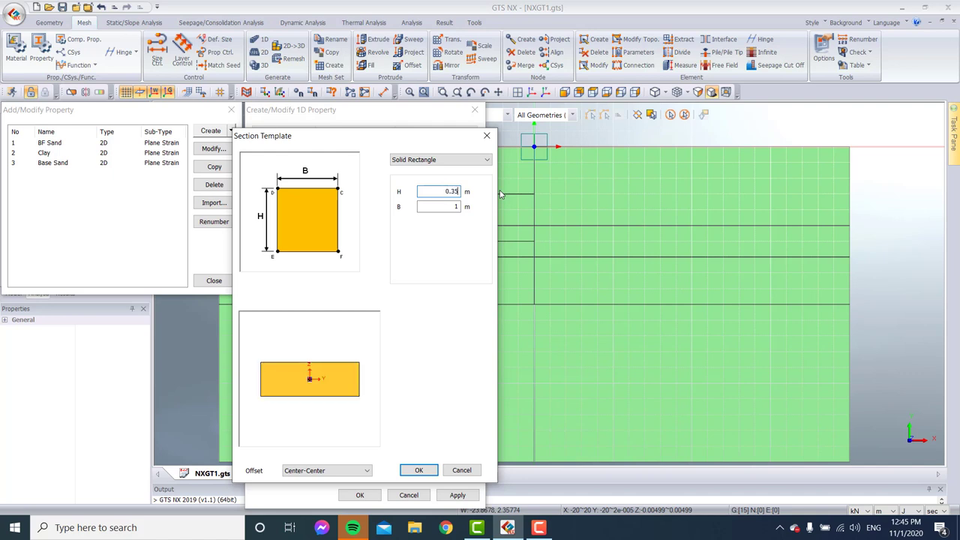
{"action": "left_click", "coordinate": [419, 470]}
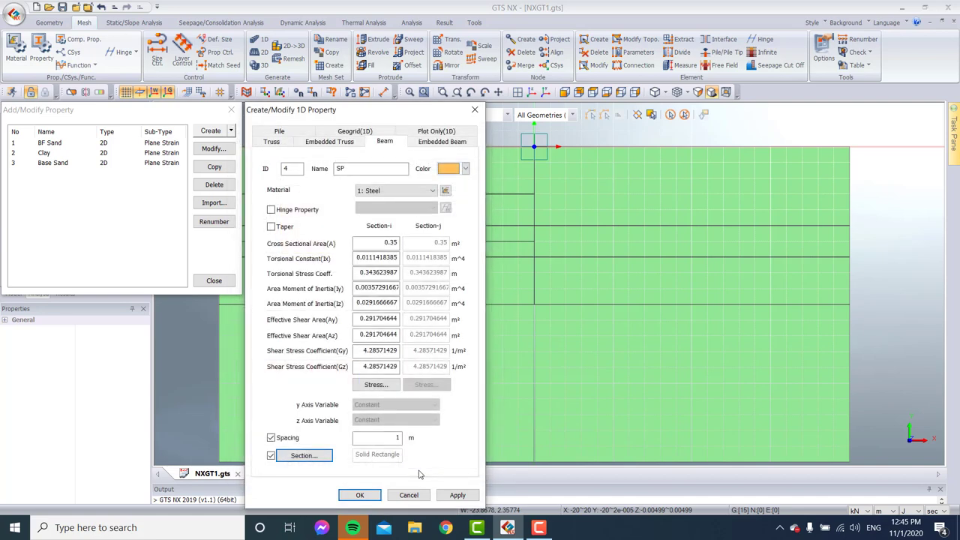
{"action": "left_click", "coordinate": [457, 495]}
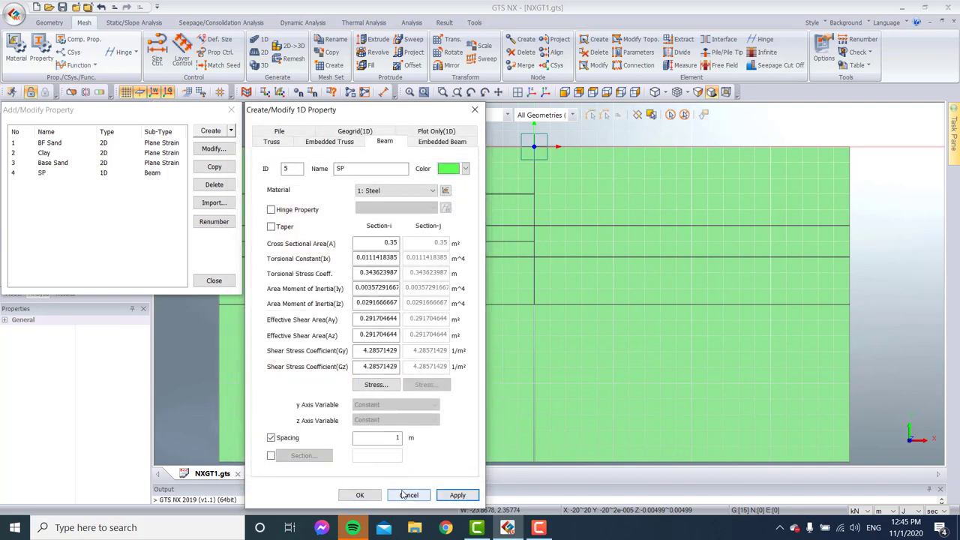
{"action": "left_click", "coordinate": [407, 493]}
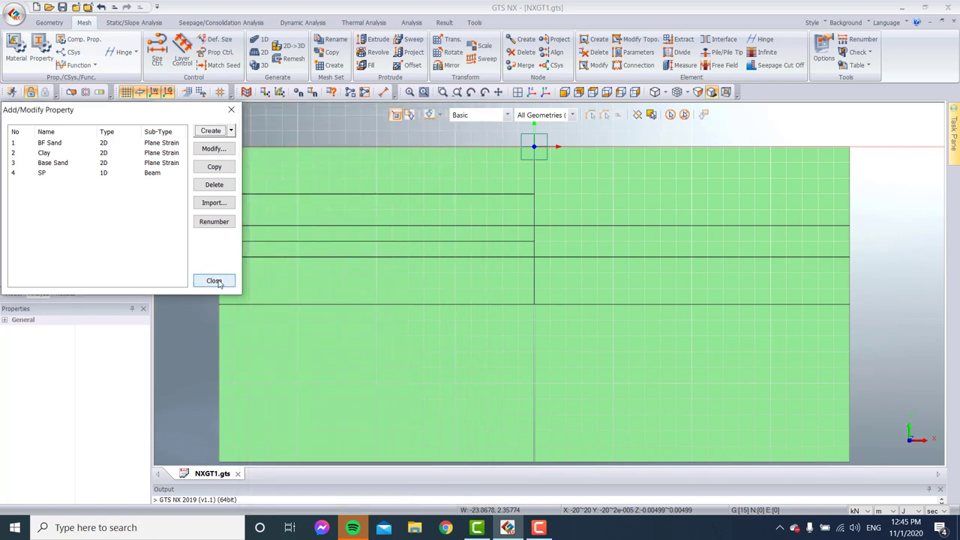
{"action": "left_click", "coordinate": [222, 285]}
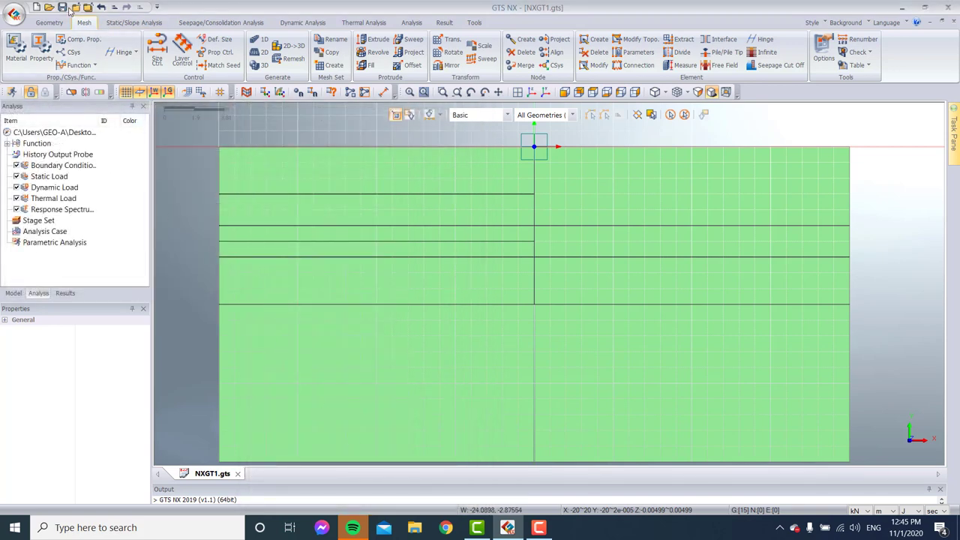
Step: Try seeding the interior horizontal layer edges at a 0.5 m interval length, and select the central vertical edges for another size control
{"action": "scroll", "coordinate": [570, 155], "scroll_direction": "down", "scroll_amount": 1}
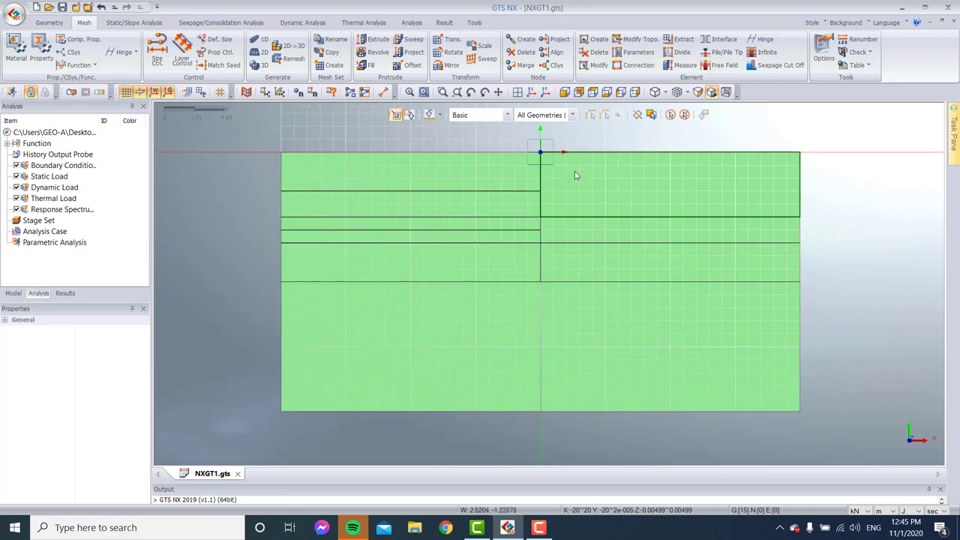
{"action": "scroll", "coordinate": [350, 193], "scroll_direction": "up", "scroll_amount": 1}
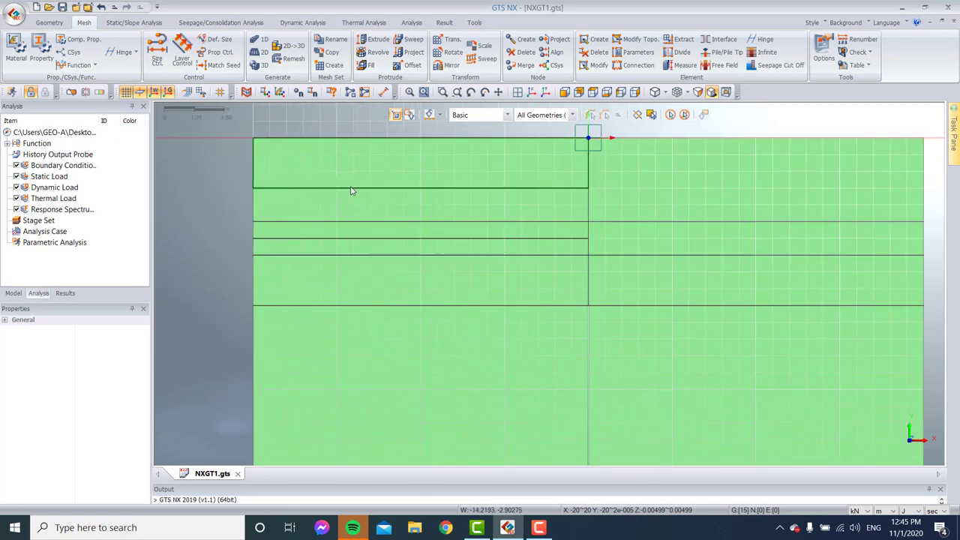
{"action": "left_click", "coordinate": [159, 53]}
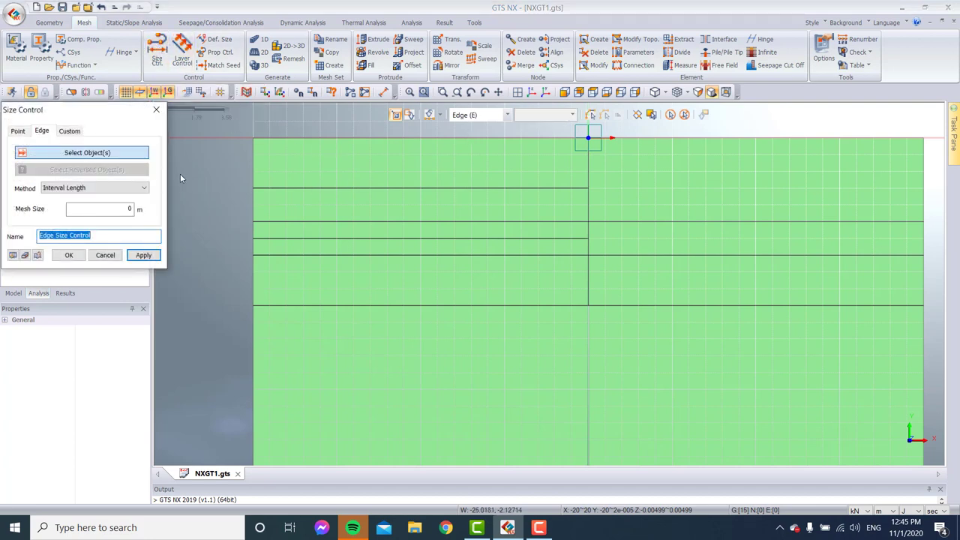
{"action": "left_click_drag", "start_coordinate": [241, 181], "coordinate": [607, 210]}
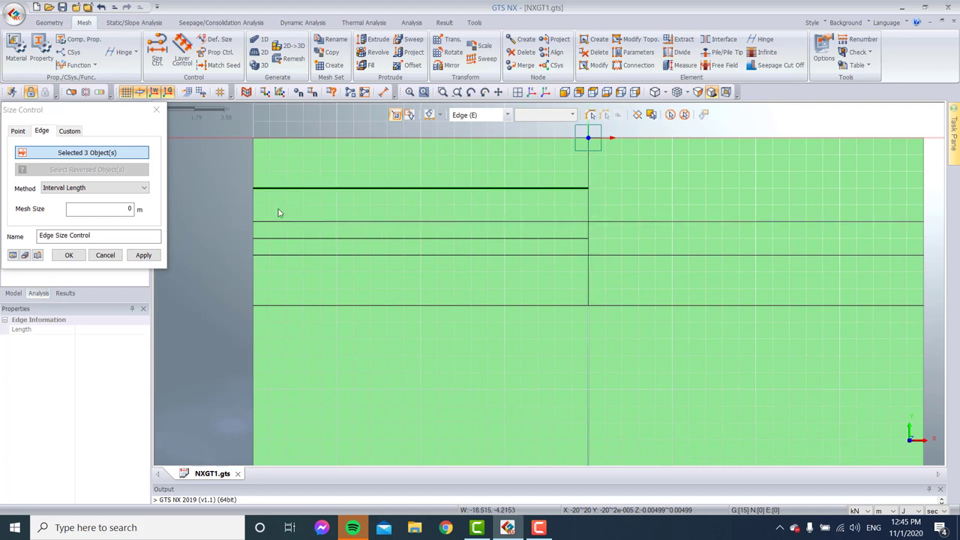
{"action": "left_click_drag", "start_coordinate": [234, 213], "coordinate": [943, 229]}
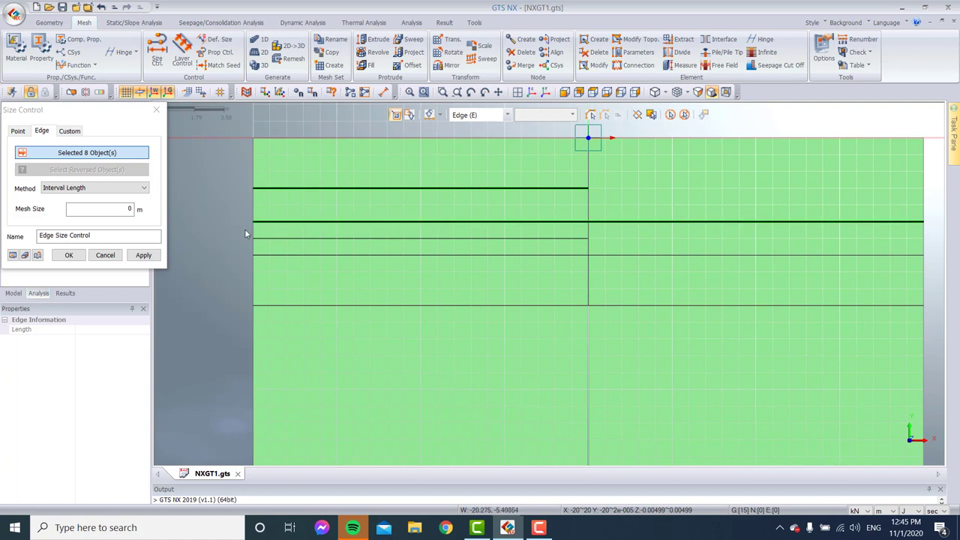
{"action": "left_click_drag", "start_coordinate": [277, 241], "coordinate": [639, 257]}
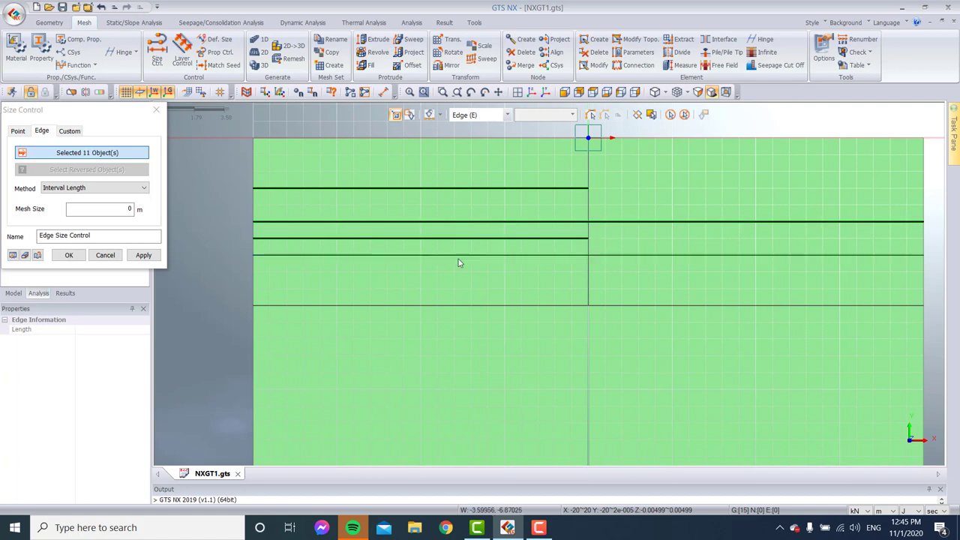
{"action": "left_click_drag", "start_coordinate": [228, 246], "coordinate": [936, 272]}
{"action": "scroll", "coordinate": [422, 282], "scroll_direction": "down", "scroll_amount": 2}
{"action": "left_click_drag", "start_coordinate": [279, 294], "coordinate": [834, 310]}
{"action": "left_click", "coordinate": [122, 207]}
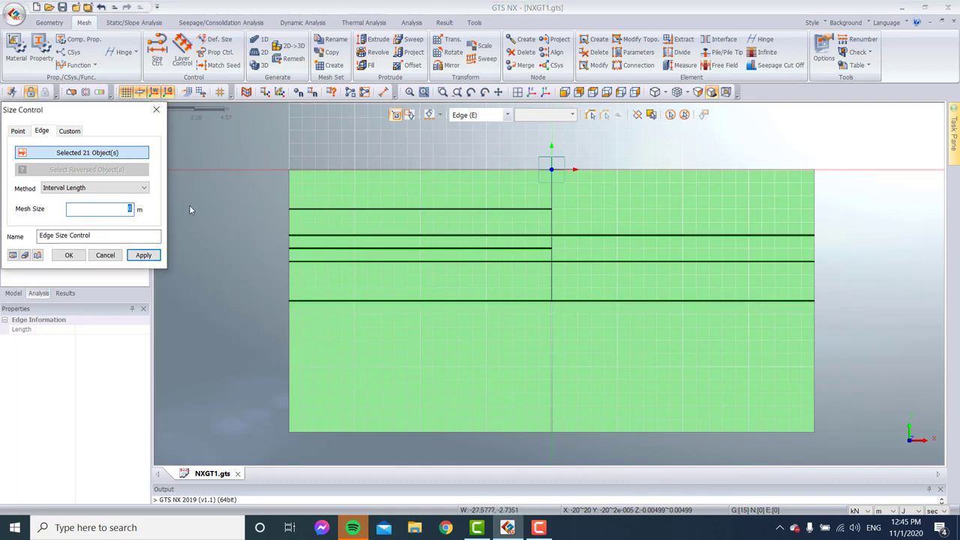
{"action": "key", "text": "BackSpace"}
{"action": "type", "text": "0.5"}
{"action": "left_click", "coordinate": [157, 255]}
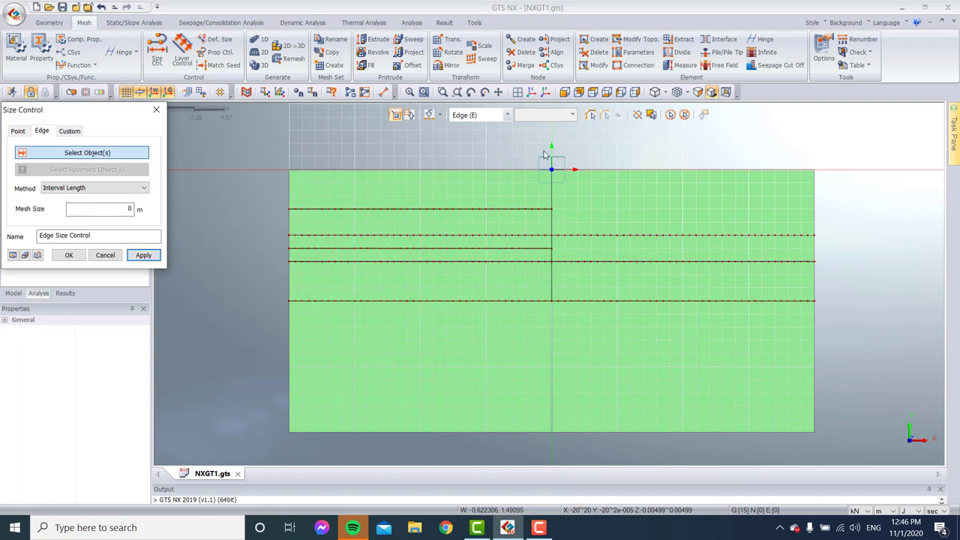
{"action": "left_click_drag", "start_coordinate": [547, 155], "coordinate": [554, 324]}
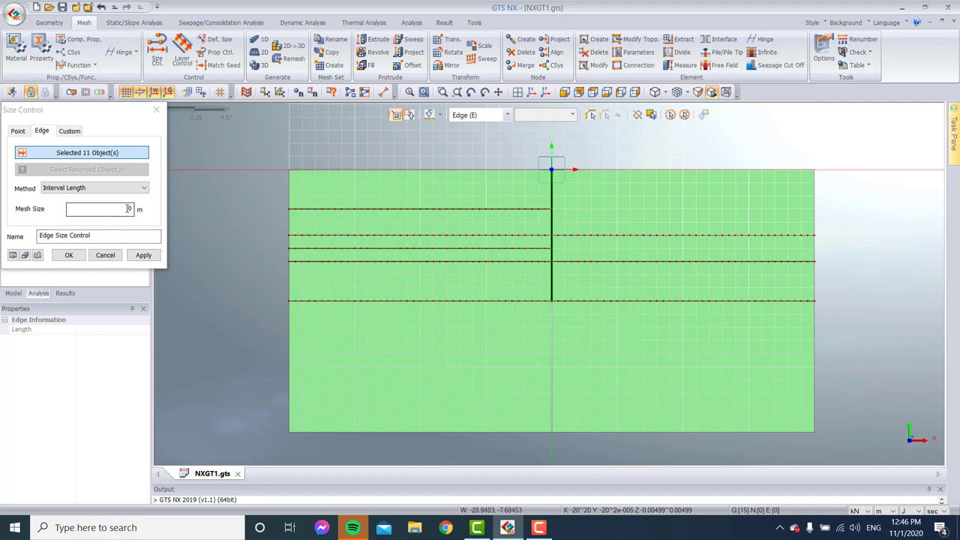
{"action": "key", "text": "Return"}
Step: Undo the edge size control and hide the curves in Geometry Set-1
{"action": "left_click_drag", "start_coordinate": [61, 113], "coordinate": [311, 146]}
{"action": "left_click", "coordinate": [13, 293]}
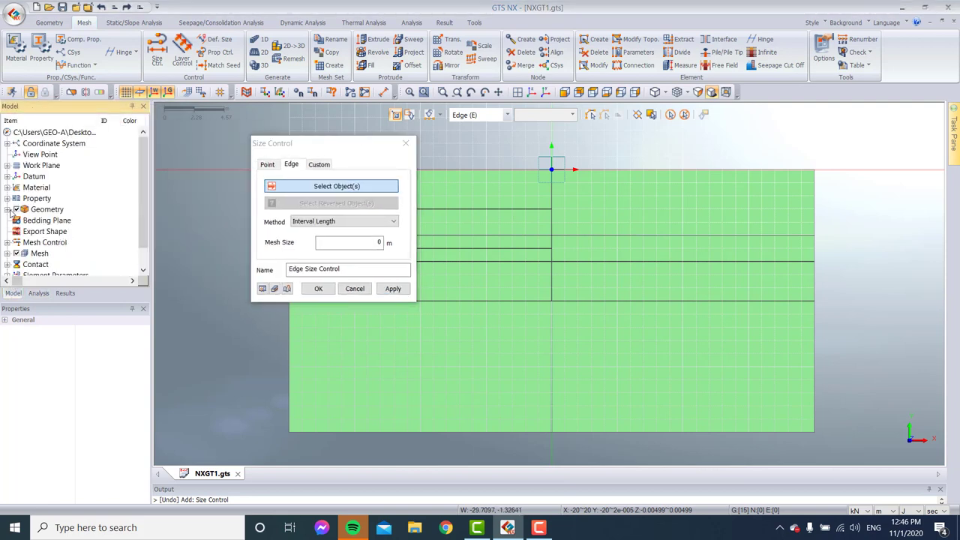
{"action": "left_click", "coordinate": [8, 210]}
{"action": "left_click", "coordinate": [17, 221]}
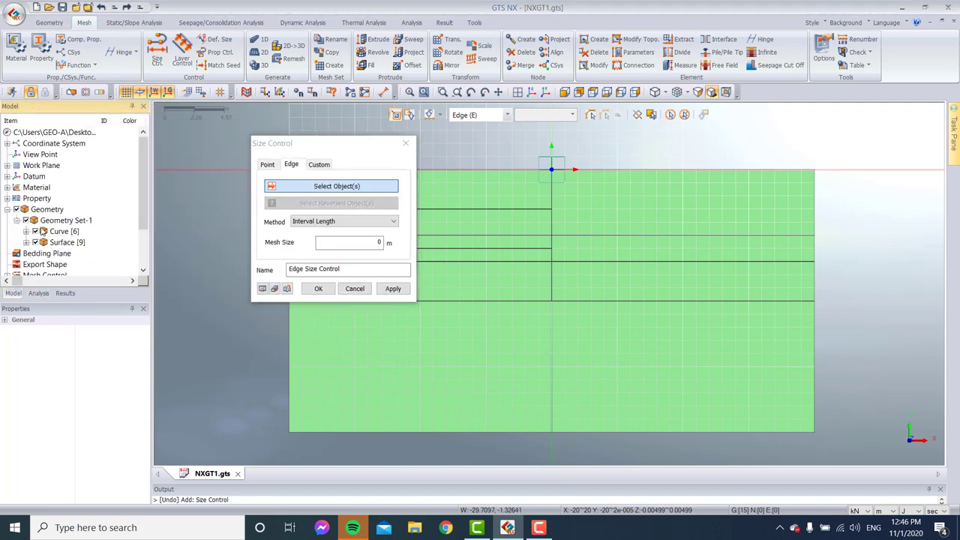
{"action": "left_click", "coordinate": [35, 232]}
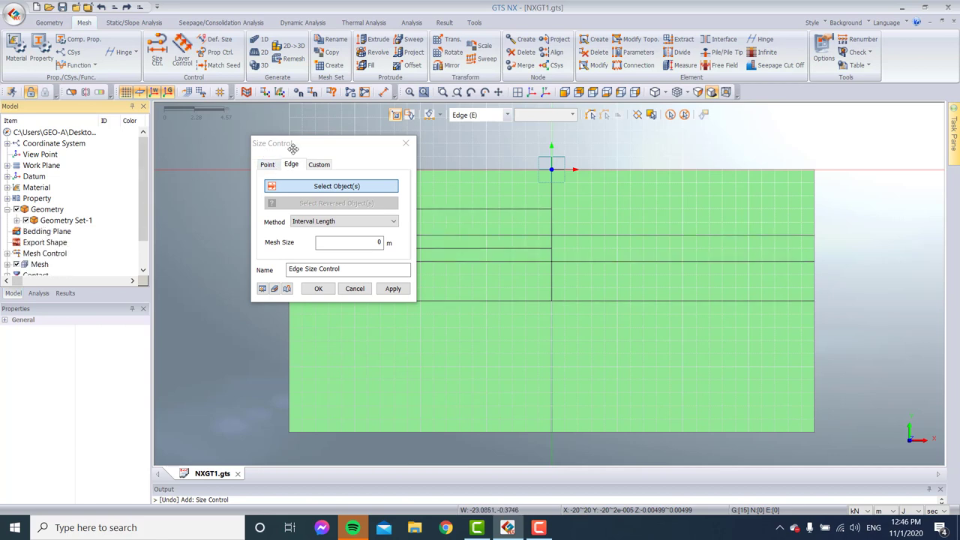
Step: Seed the interior layer edges, their outer side edges and the full central vertical line at a 0.5 m interval length
{"action": "left_click_drag", "start_coordinate": [270, 148], "coordinate": [46, 164]}
{"action": "left_click_drag", "start_coordinate": [259, 178], "coordinate": [839, 318]}
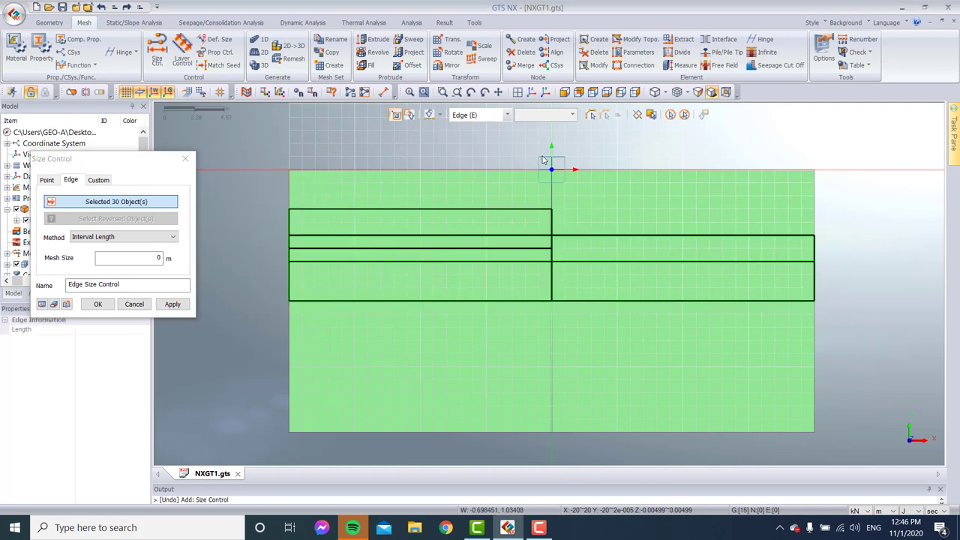
{"action": "double_click", "coordinate": [120, 258]}
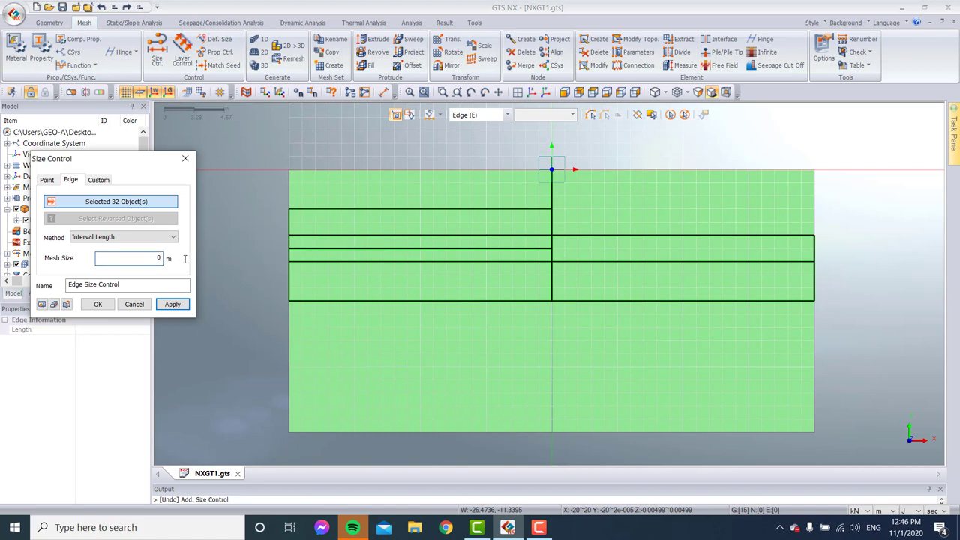
{"action": "type", "text": "0.5"}
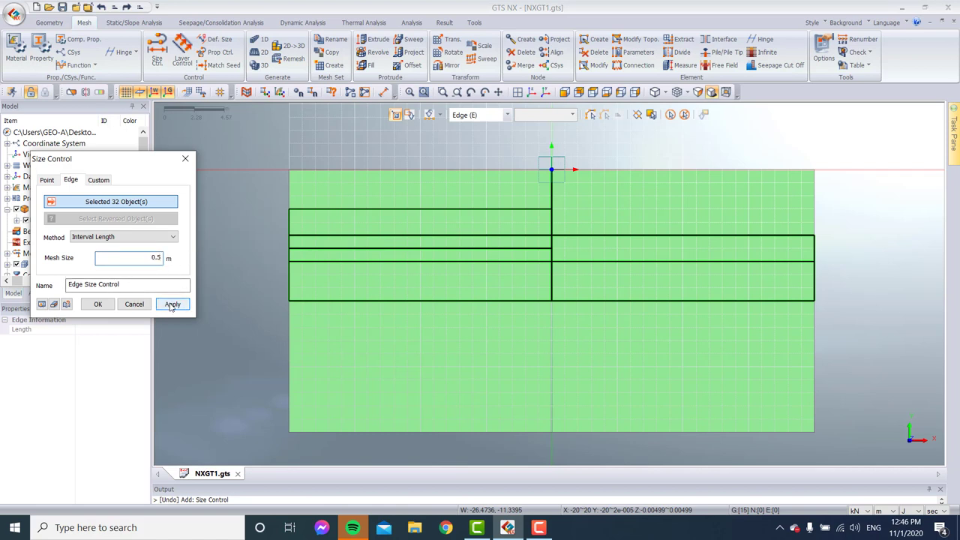
{"action": "left_click", "coordinate": [173, 304]}
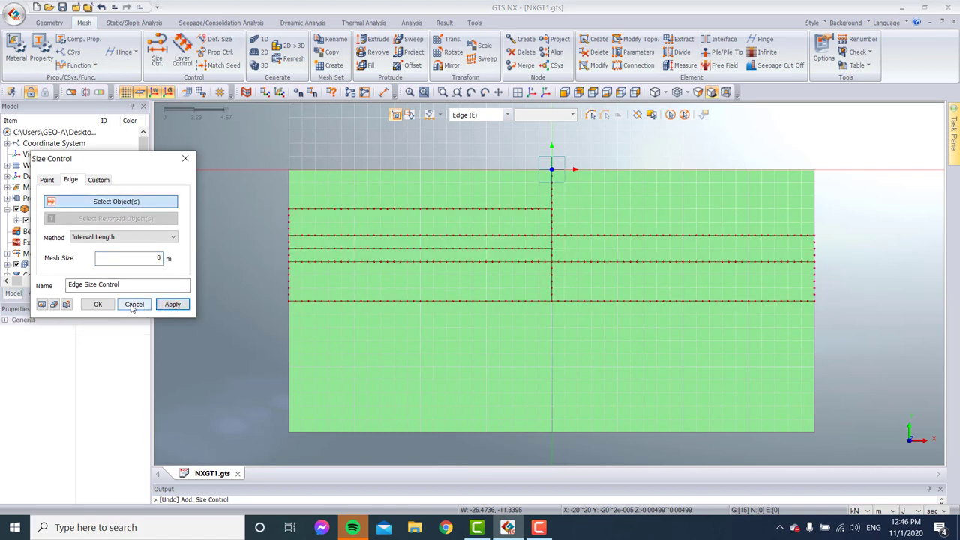
{"action": "left_click", "coordinate": [134, 305]}
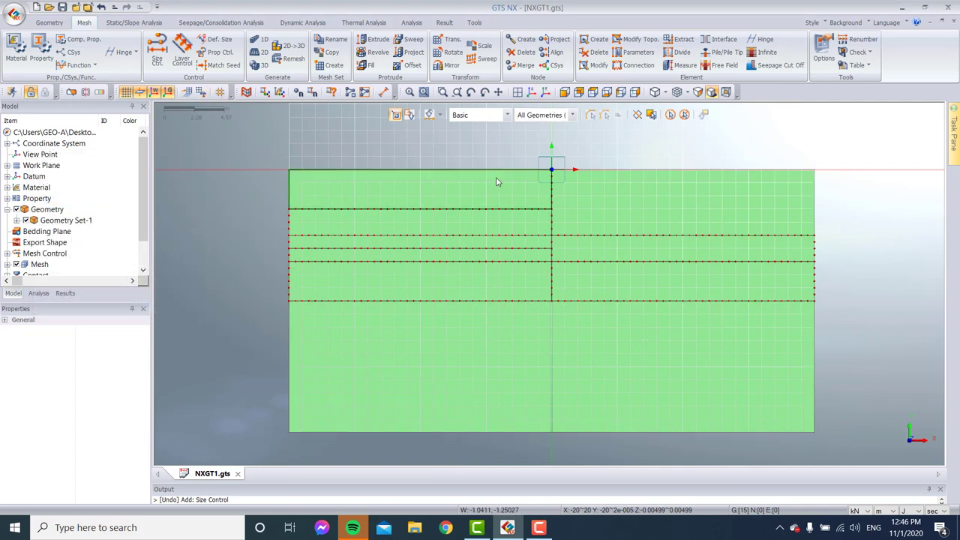
Step: Start an auto-face 2D mesh for the upper backfill faces with size 0.5 and the 1: BF Sand property
{"action": "left_click", "coordinate": [182, 63]}
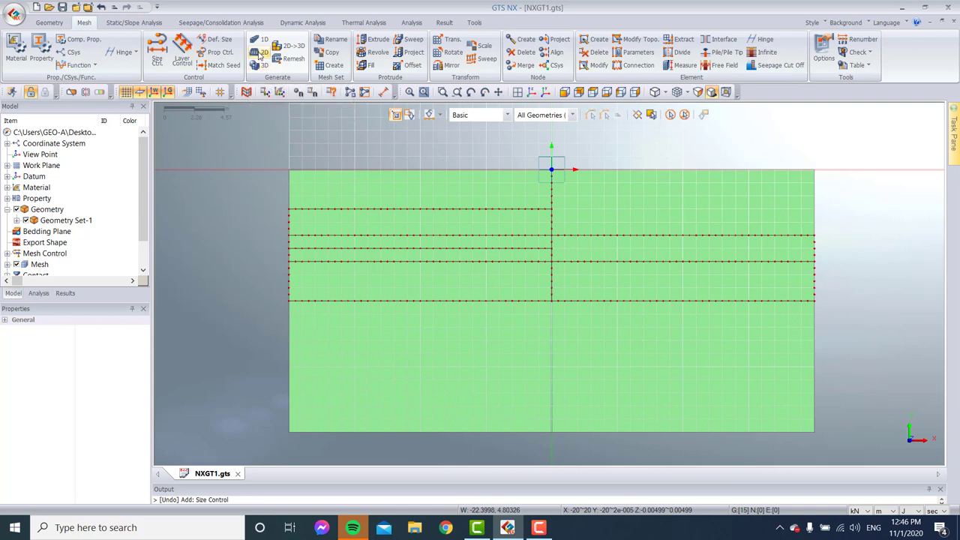
{"action": "left_click", "coordinate": [264, 52]}
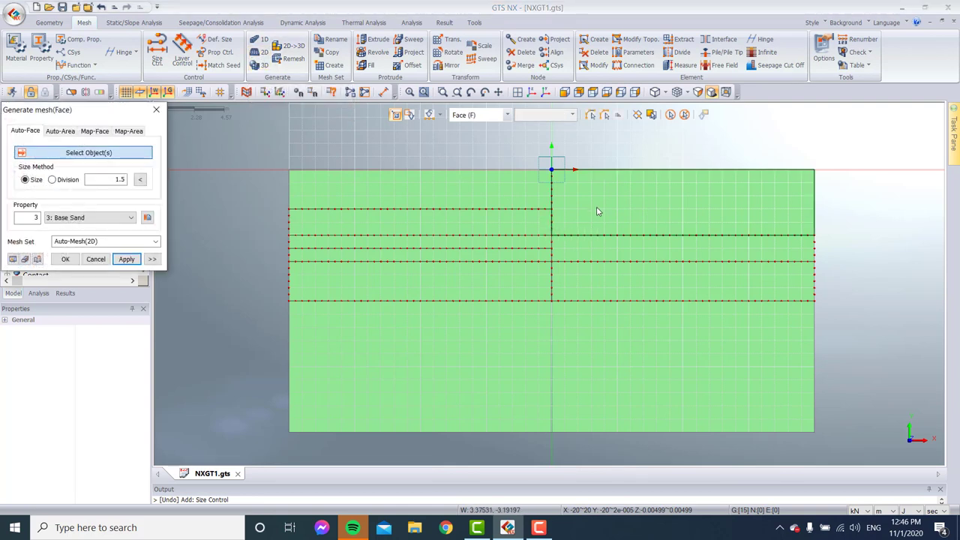
{"action": "left_click", "coordinate": [556, 211]}
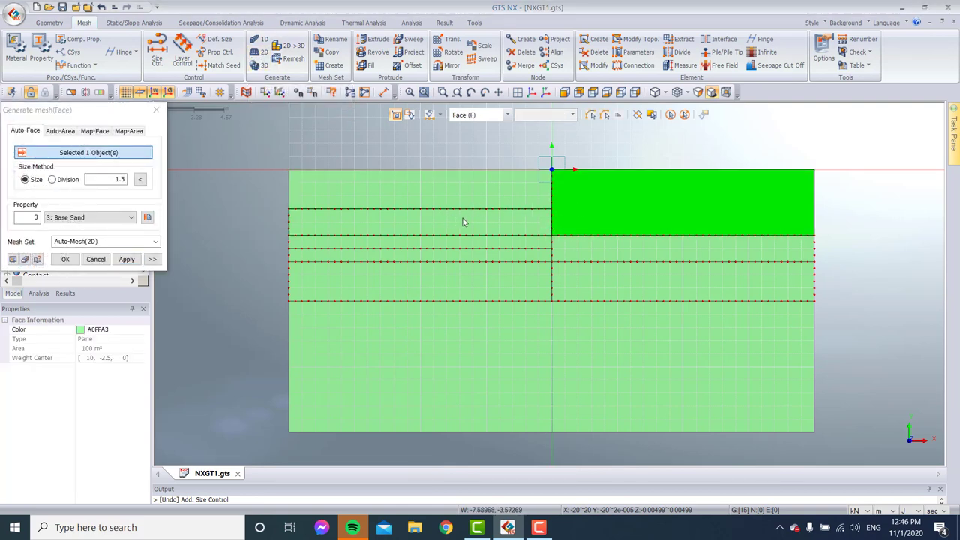
{"action": "left_click", "coordinate": [509, 206]}
{"action": "left_click", "coordinate": [506, 222]}
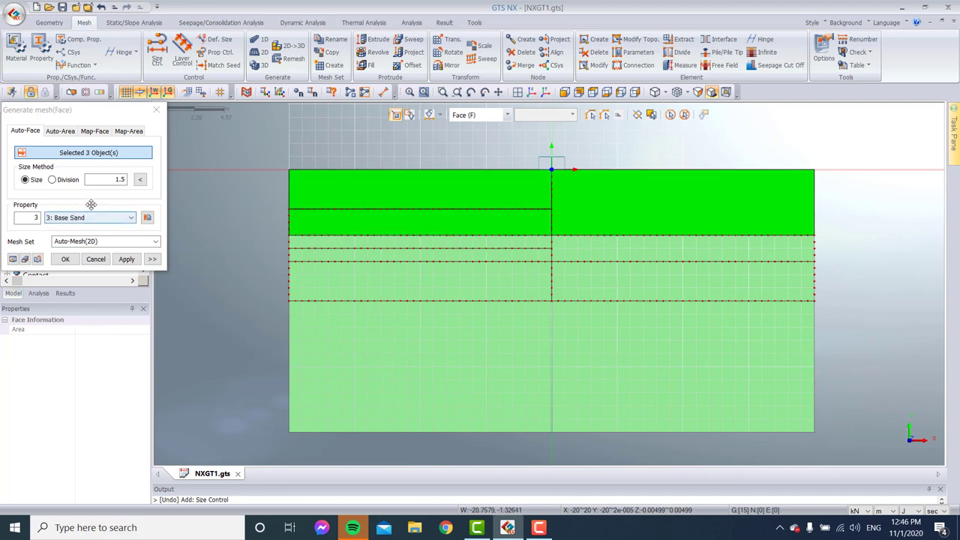
{"action": "left_click_drag", "start_coordinate": [106, 180], "coordinate": [192, 183]}
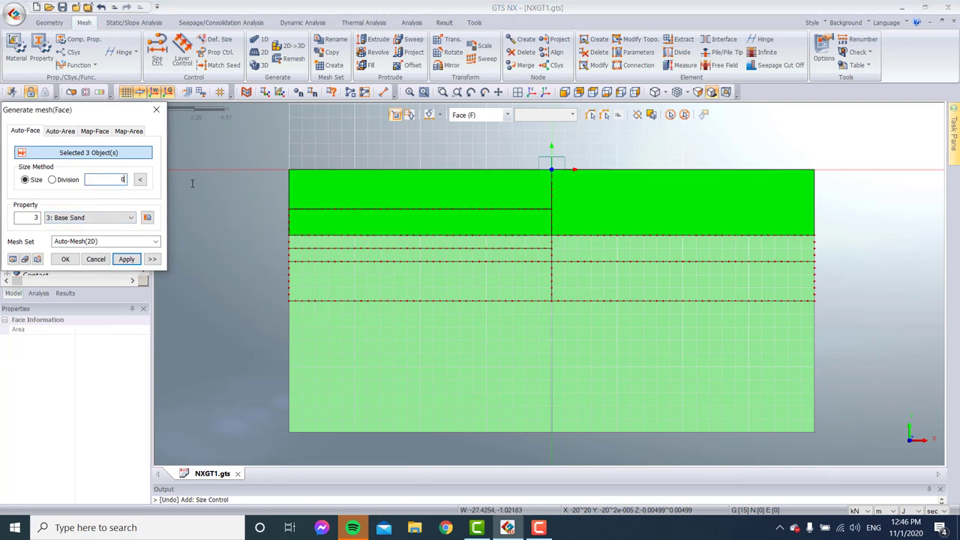
{"action": "left_click", "coordinate": [90, 218]}
{"action": "left_click", "coordinate": [82, 227]}
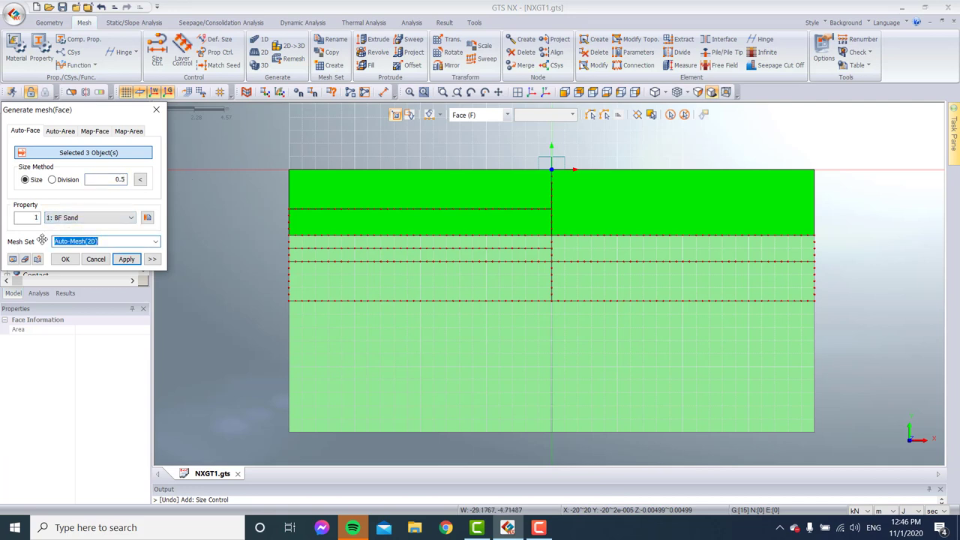
Step: Deselect the two left faces and mesh only the upper right backfill face as mesh set R_BF
{"action": "type", "text": "T"}
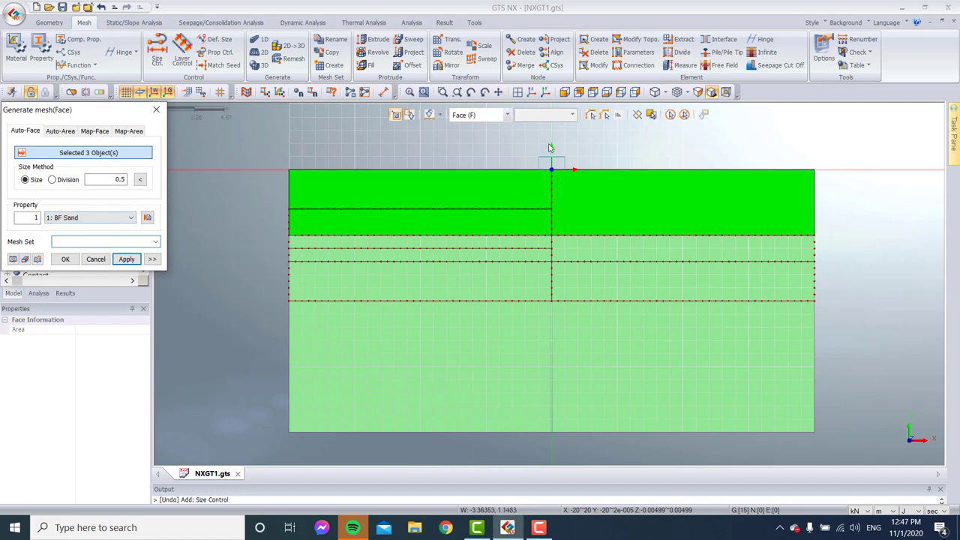
{"action": "scroll", "coordinate": [322, 272], "scroll_direction": "up", "scroll_amount": 1}
{"action": "left_click", "coordinate": [415, 219]}
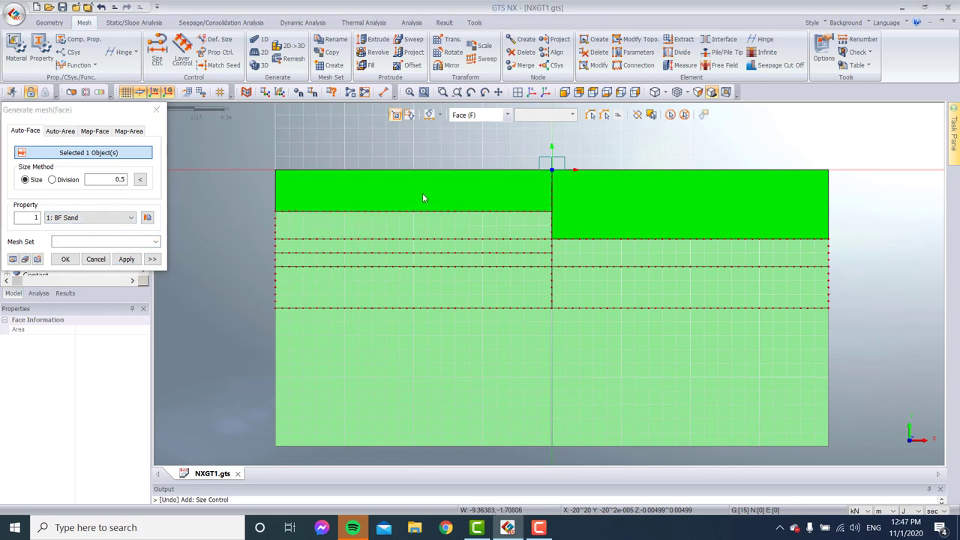
{"action": "left_click", "coordinate": [423, 193]}
{"action": "left_click", "coordinate": [83, 242]}
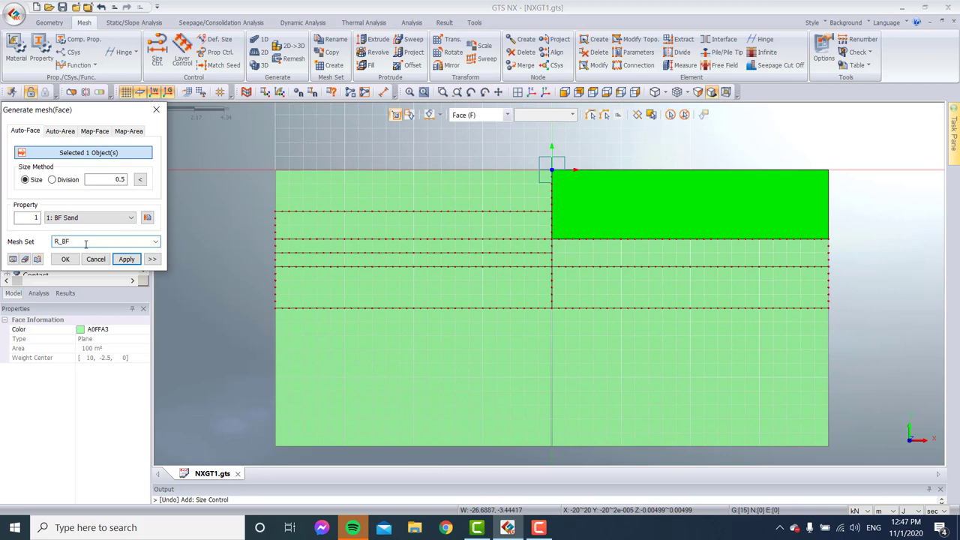
{"action": "left_click", "coordinate": [126, 259]}
Step: Mesh the topmost left face with BF Sand as mesh set D1
{"action": "left_click", "coordinate": [475, 203]}
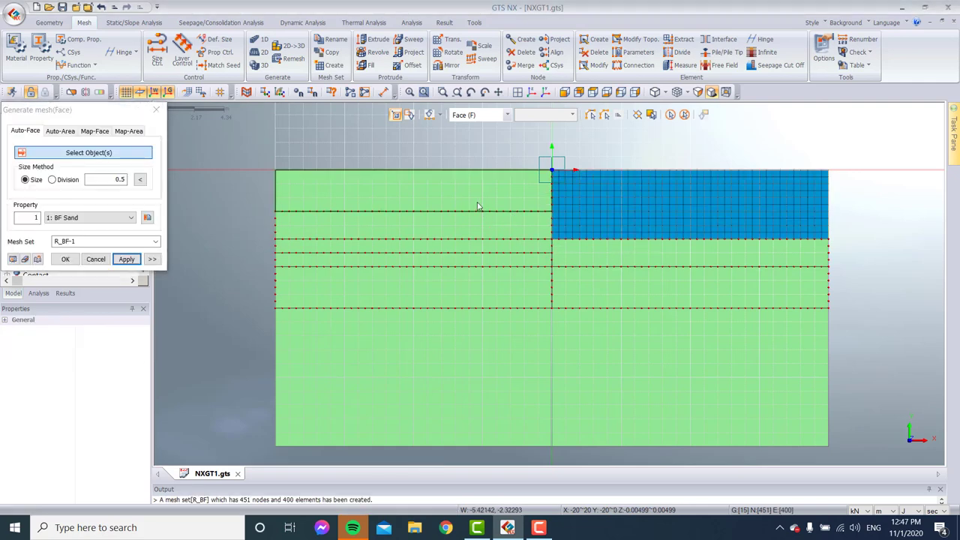
{"action": "left_click", "coordinate": [54, 241]}
{"action": "left_click_drag", "start_coordinate": [108, 240], "coordinate": [25, 240]}
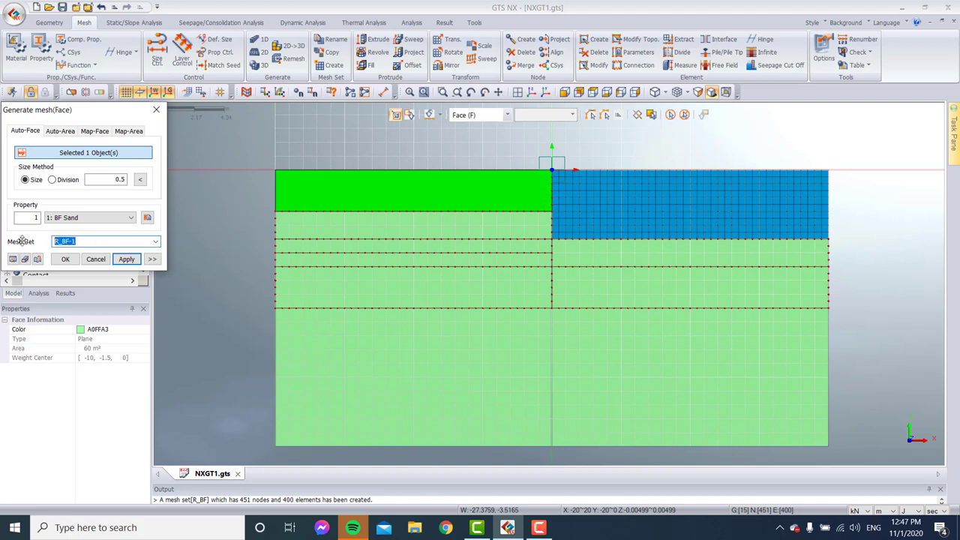
{"action": "type", "text": "D1"}
{"action": "left_click", "coordinate": [126, 259]}
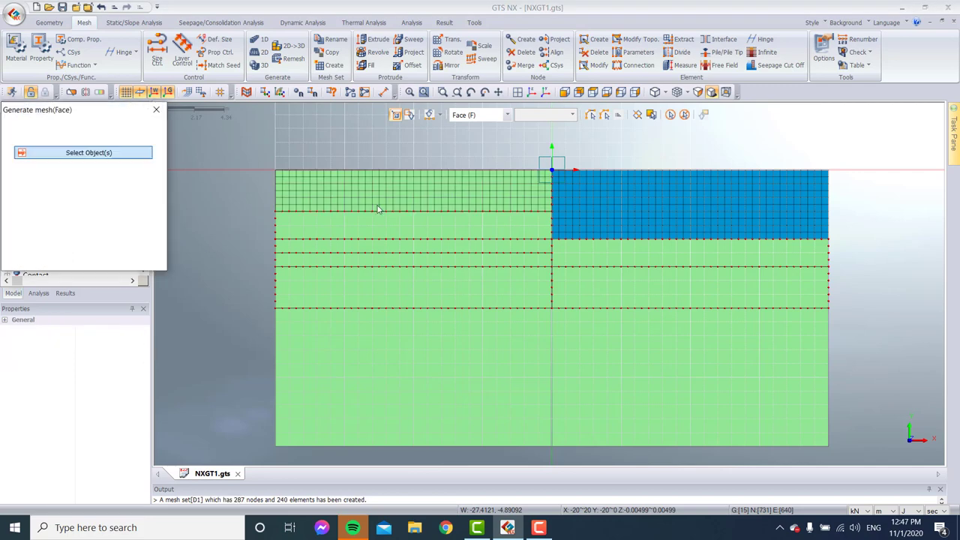
Step: Mesh the second left face from the surface with BF Sand as mesh set D2
{"action": "left_click", "coordinate": [423, 234]}
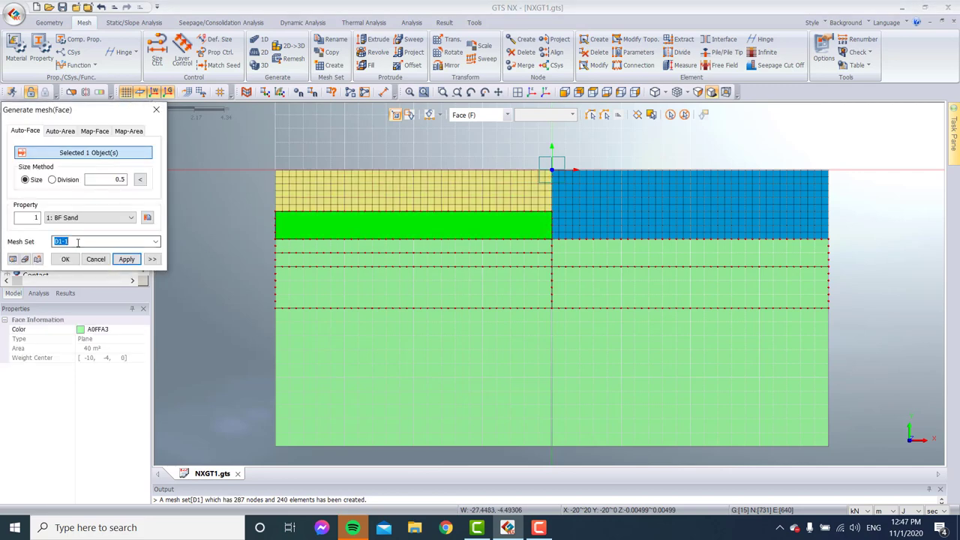
{"action": "type", "text": "2"}
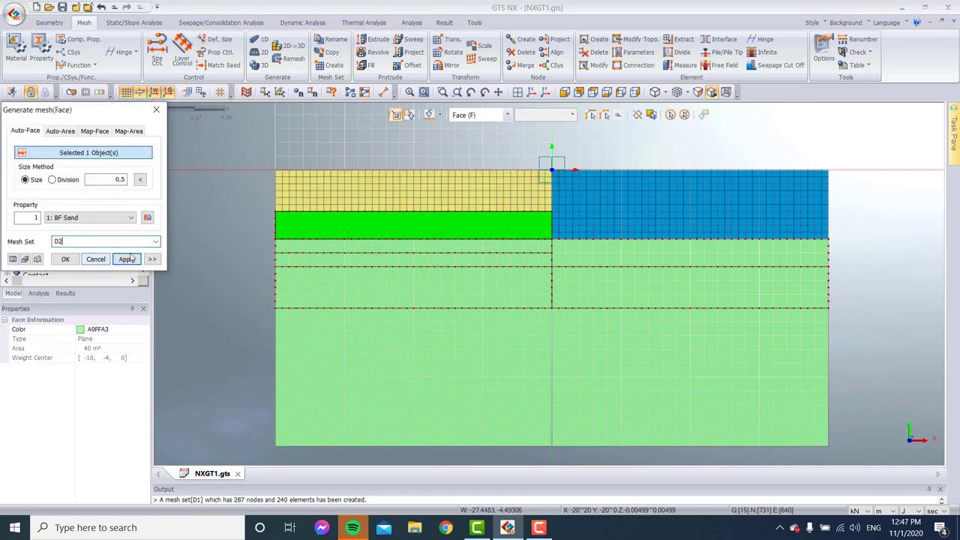
{"action": "left_click", "coordinate": [126, 259]}
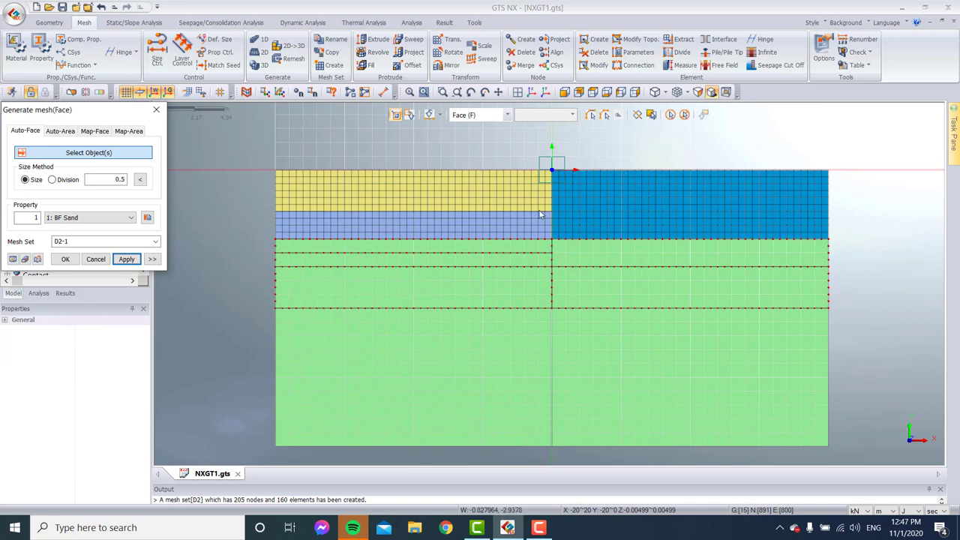
Step: Mesh the right face directly below the backfill with the 2: Clay property as mesh set R_Clay
{"action": "scroll", "coordinate": [578, 221], "scroll_direction": "up", "scroll_amount": 5}
{"action": "scroll", "coordinate": [575, 265], "scroll_direction": "down", "scroll_amount": 4}
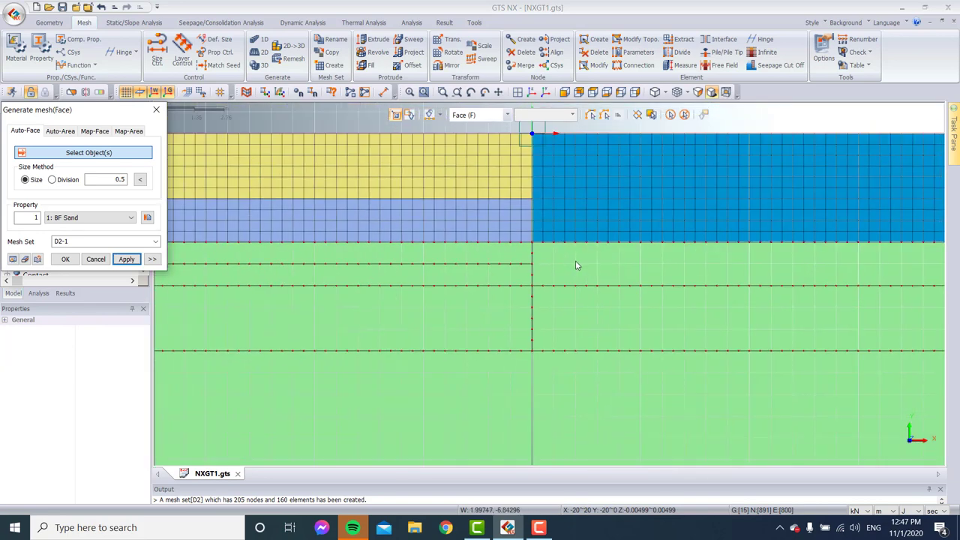
{"action": "left_click", "coordinate": [628, 265]}
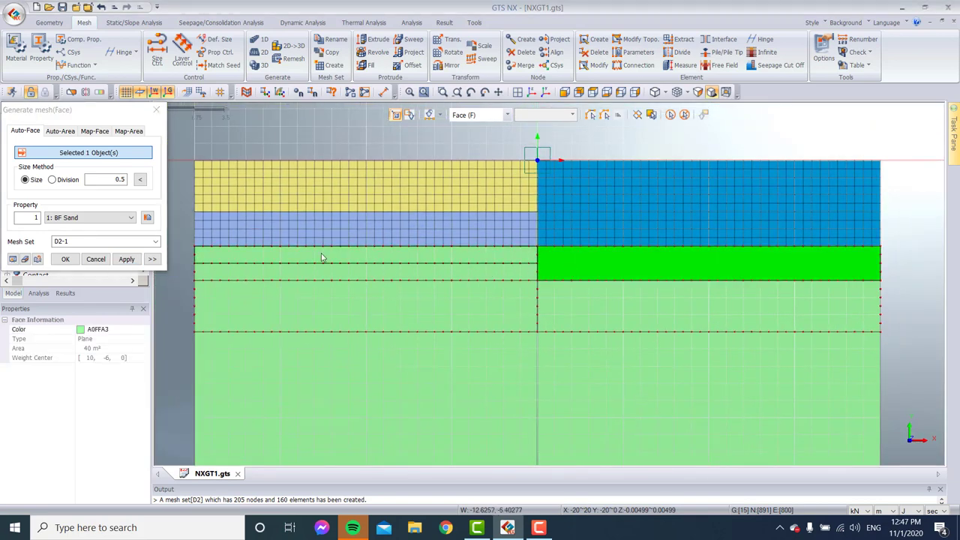
{"action": "left_click", "coordinate": [90, 217]}
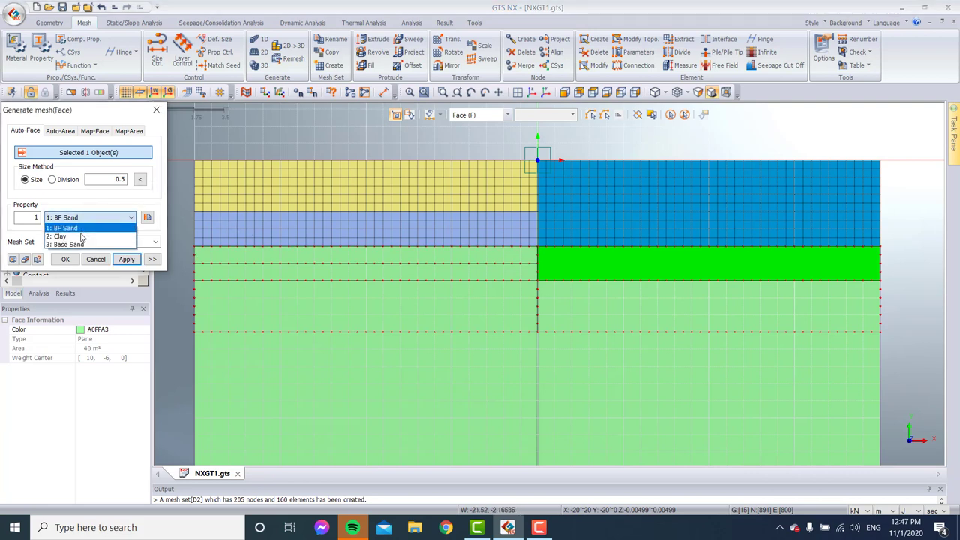
{"action": "left_click", "coordinate": [68, 233]}
{"action": "left_click", "coordinate": [81, 242]}
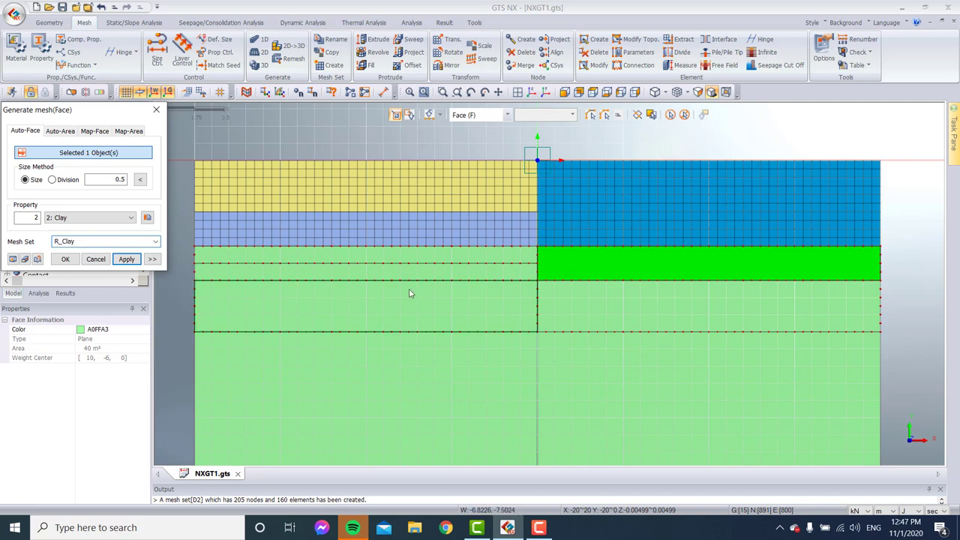
{"action": "left_click", "coordinate": [123, 259]}
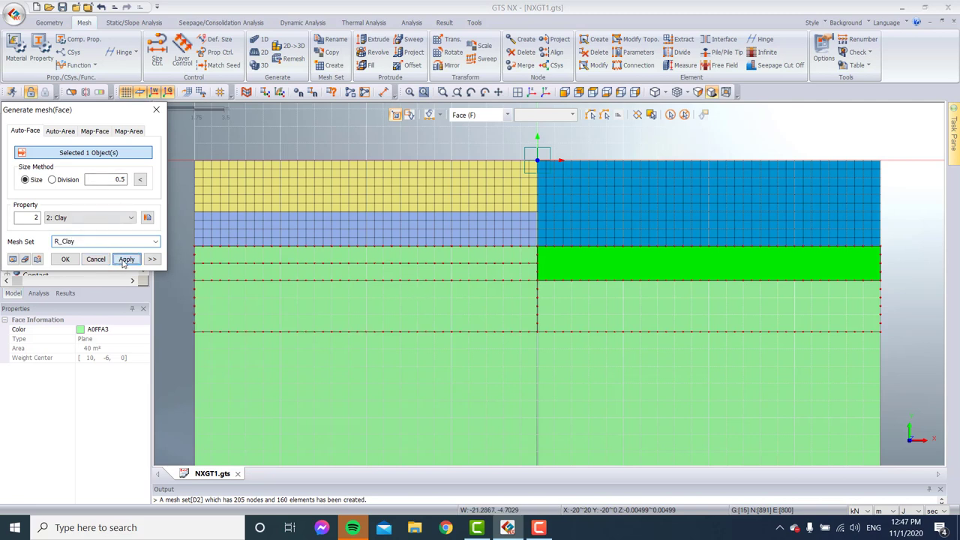
Step: Mesh the upper left clay face with the Clay property as mesh set D3
{"action": "left_click", "coordinate": [439, 256]}
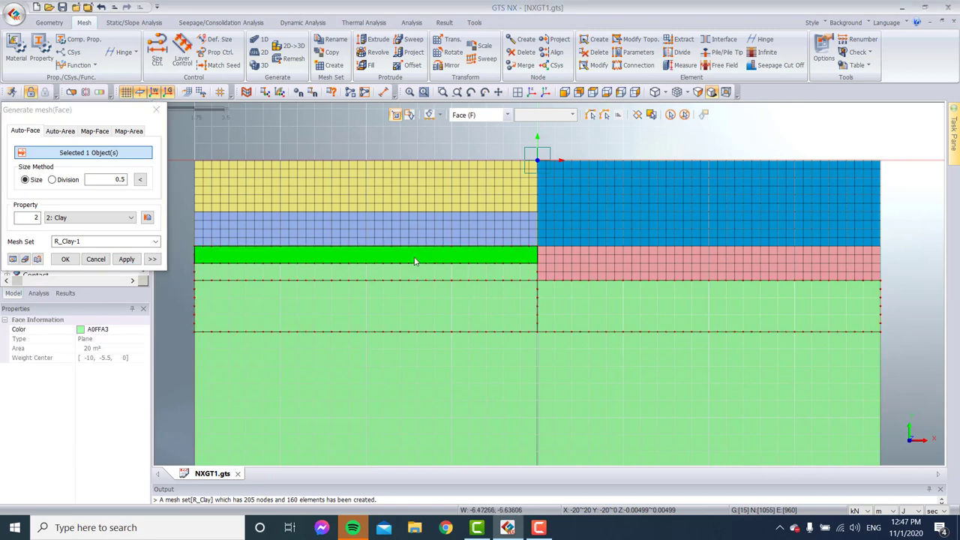
{"action": "double_click", "coordinate": [87, 241]}
{"action": "type", "text": "D"}
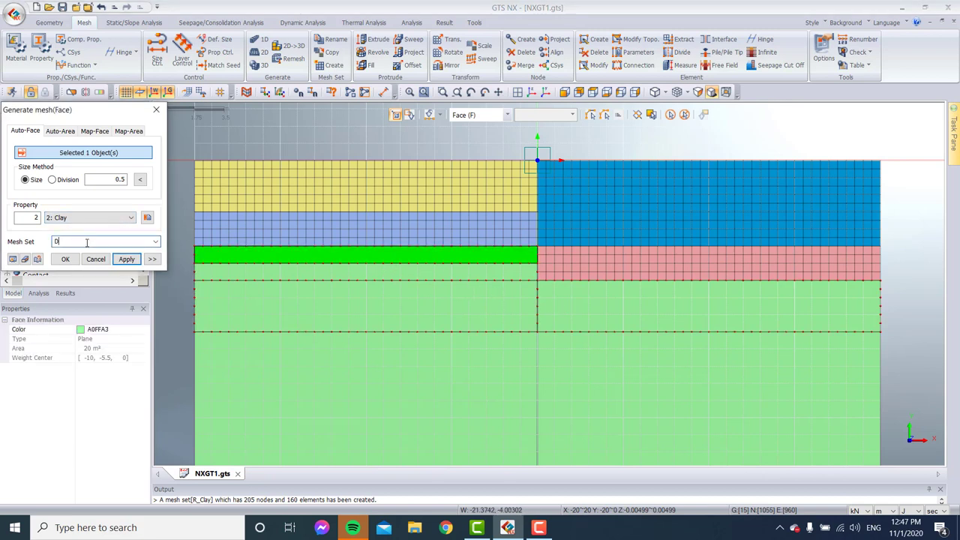
{"action": "type", "text": "3"}
{"action": "left_click", "coordinate": [126, 259]}
Step: Mesh the lower left clay face with the Clay property as mesh set Embedment_1
{"action": "left_click", "coordinate": [487, 271]}
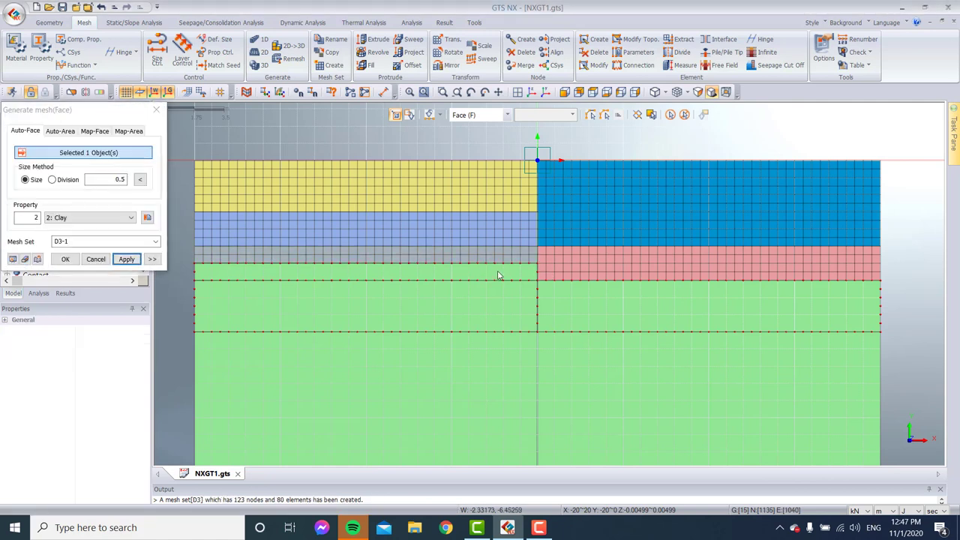
{"action": "double_click", "coordinate": [92, 241]}
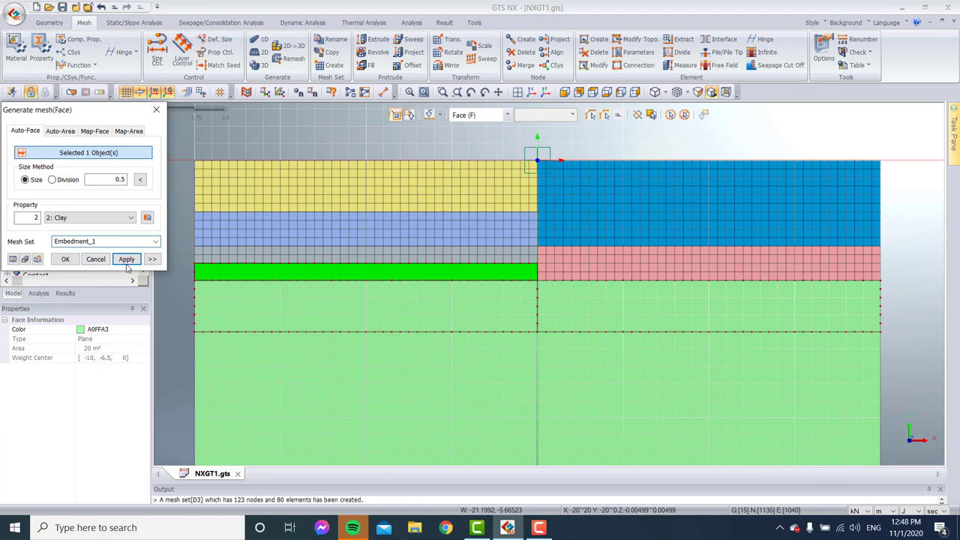
{"action": "left_click", "coordinate": [126, 260]}
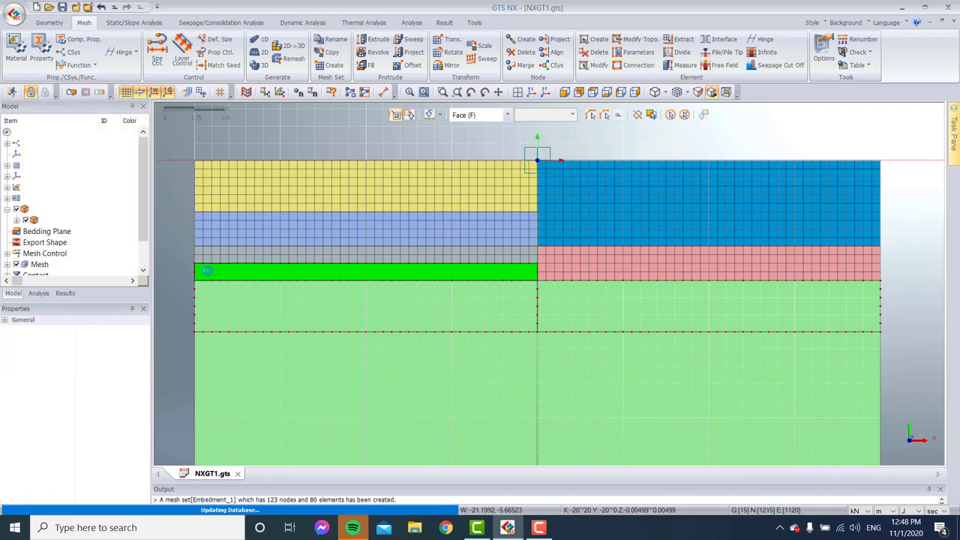
Step: Mesh the left and right faces below the clay together with the 3: Base Sand property as mesh set Base_1
{"action": "left_click", "coordinate": [566, 320]}
{"action": "left_click", "coordinate": [440, 321]}
{"action": "double_click", "coordinate": [112, 242]}
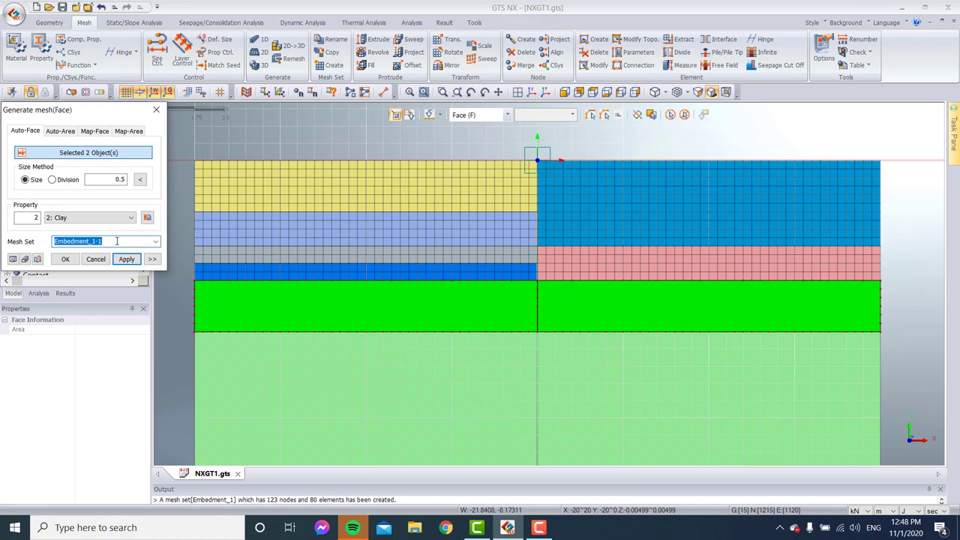
{"action": "type", "text": "Base_1"}
{"action": "left_click", "coordinate": [84, 219]}
{"action": "left_click", "coordinate": [64, 245]}
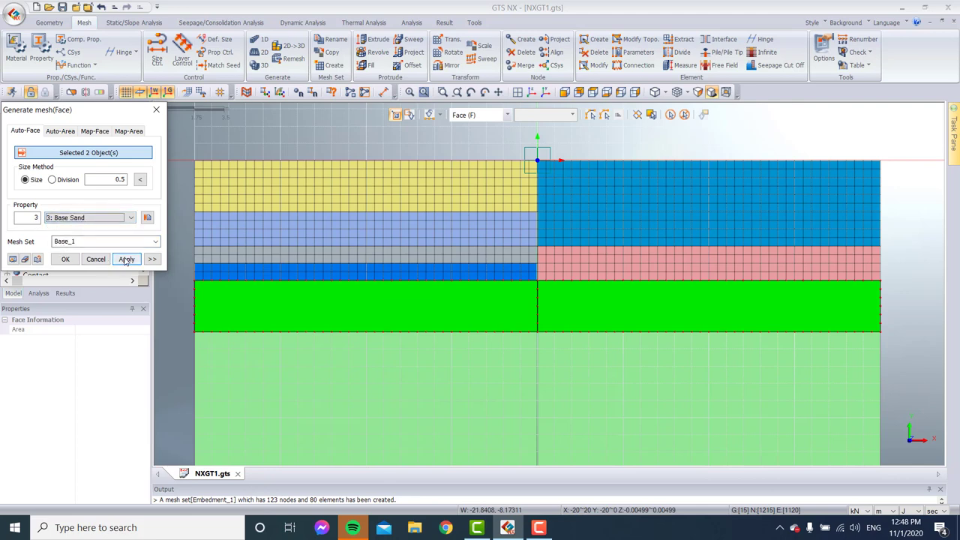
{"action": "left_click", "coordinate": [126, 259]}
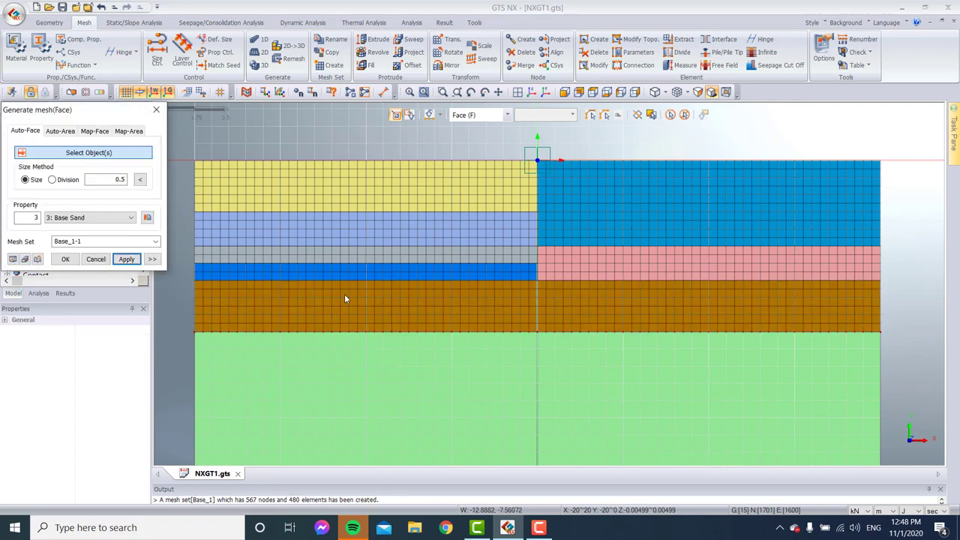
Step: Mesh the large bottom face with the 3: Base Sand property at element size 1 as mesh set Base
{"action": "scroll", "coordinate": [450, 315], "scroll_direction": "down", "scroll_amount": 2}
{"action": "left_click", "coordinate": [474, 364]}
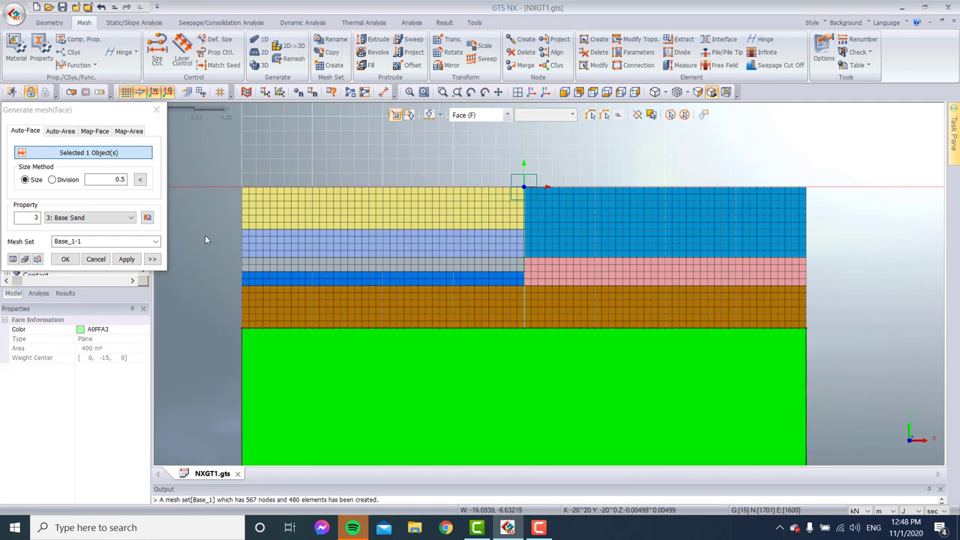
{"action": "left_click", "coordinate": [105, 247]}
{"action": "type", "text": "Ba"}
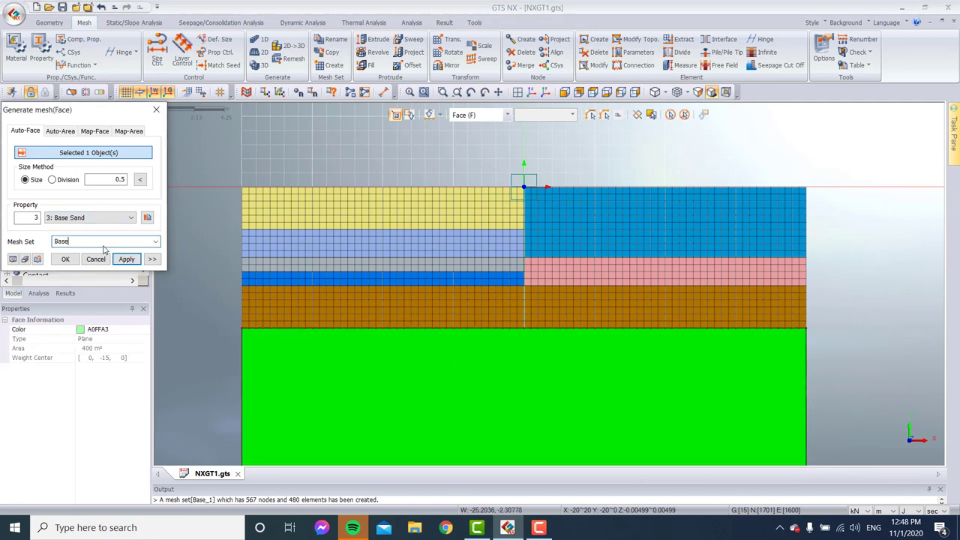
{"action": "left_click_drag", "start_coordinate": [113, 179], "coordinate": [195, 180]}
{"action": "left_click", "coordinate": [124, 259]}
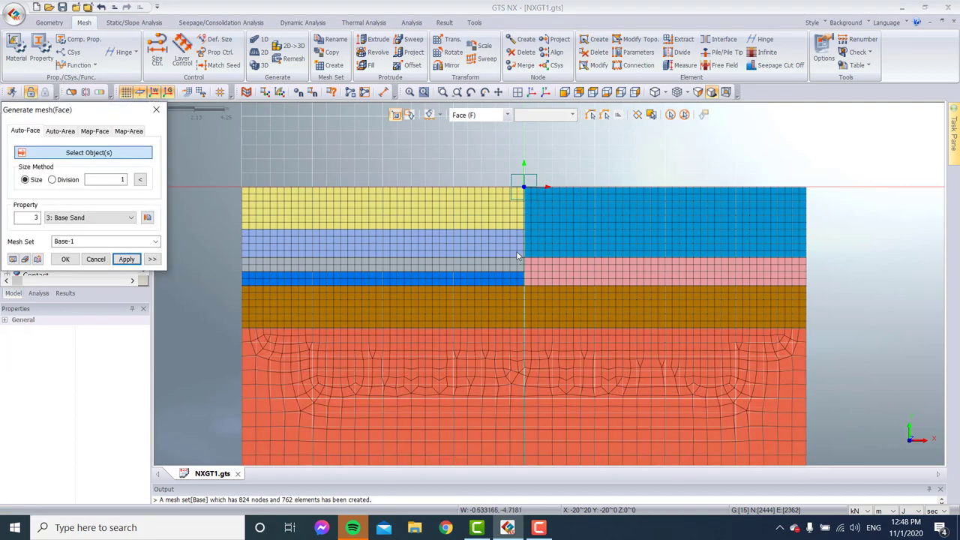
Step: Display the meshes in material colours, finish face meshing and save the model
{"action": "scroll", "coordinate": [574, 430], "scroll_direction": "down", "scroll_amount": 1}
{"action": "scroll", "coordinate": [515, 343], "scroll_direction": "up", "scroll_amount": 2}
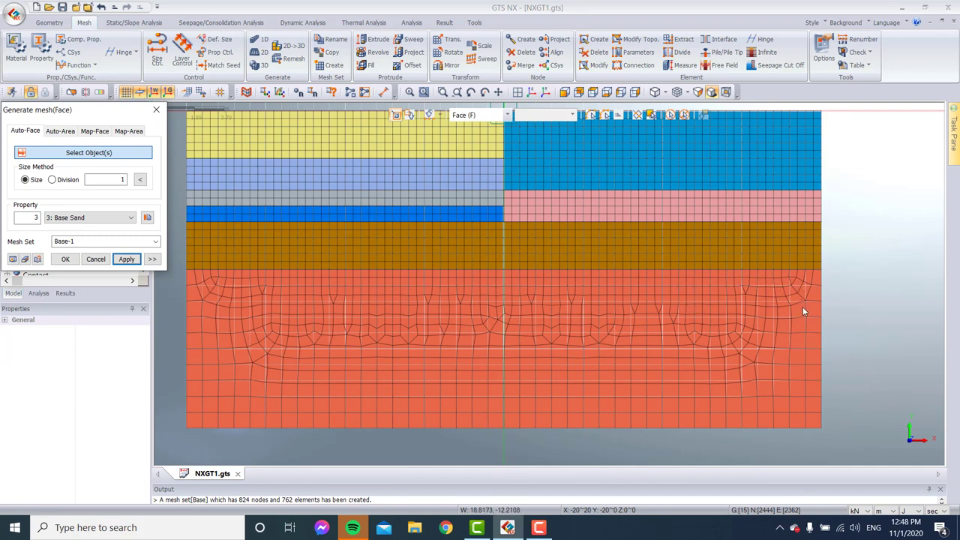
{"action": "scroll", "coordinate": [654, 369], "scroll_direction": "down", "scroll_amount": 1}
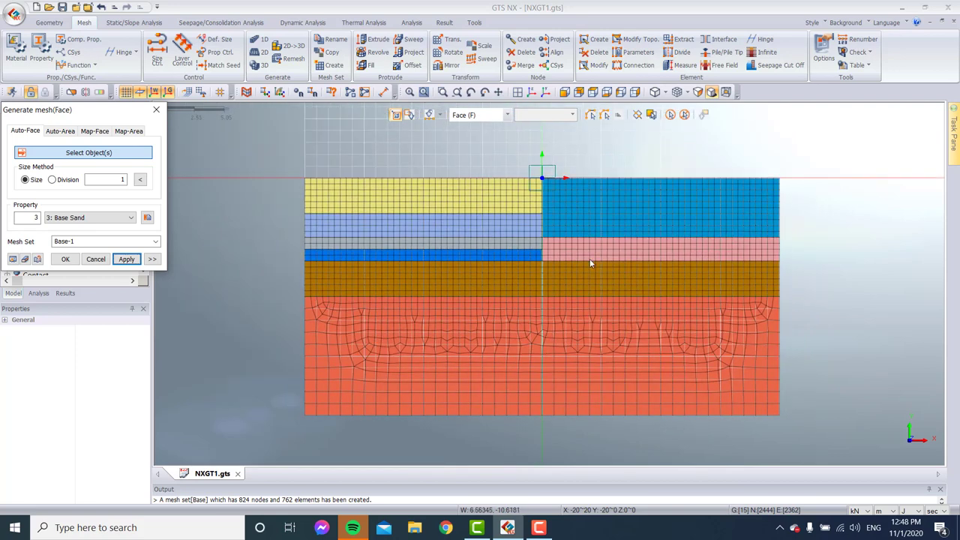
{"action": "left_click", "coordinate": [684, 93]}
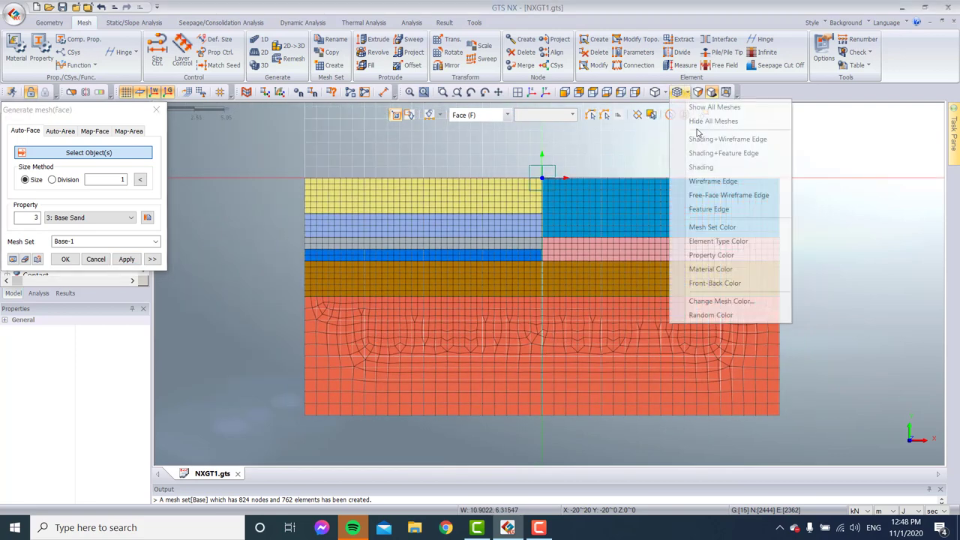
{"action": "left_click", "coordinate": [711, 270]}
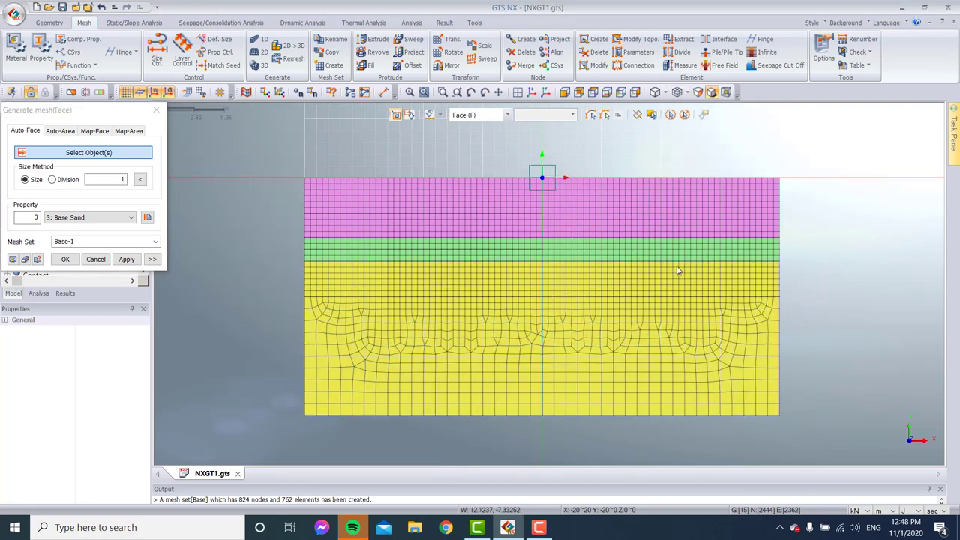
{"action": "scroll", "coordinate": [541, 210], "scroll_direction": "up", "scroll_amount": 1}
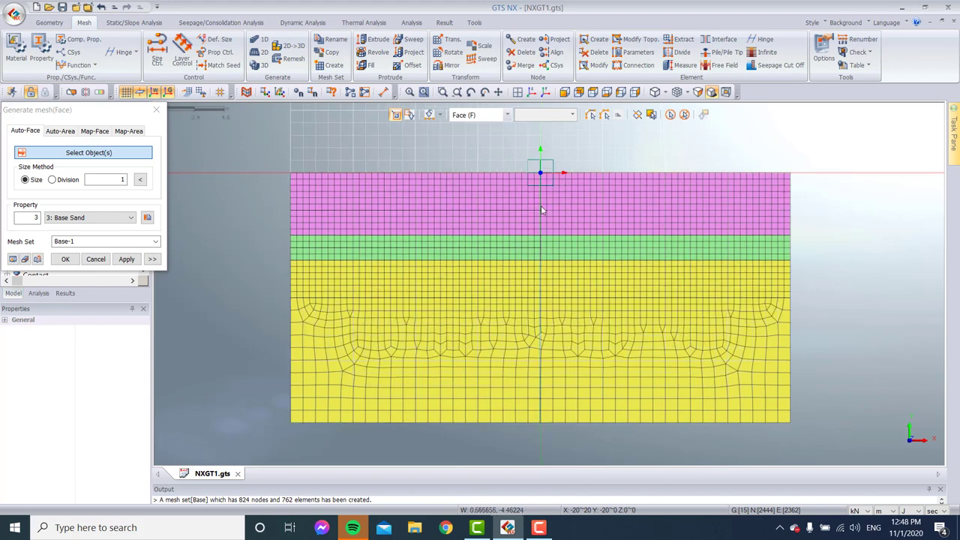
{"action": "left_click", "coordinate": [96, 258]}
{"action": "left_click", "coordinate": [63, 8]}
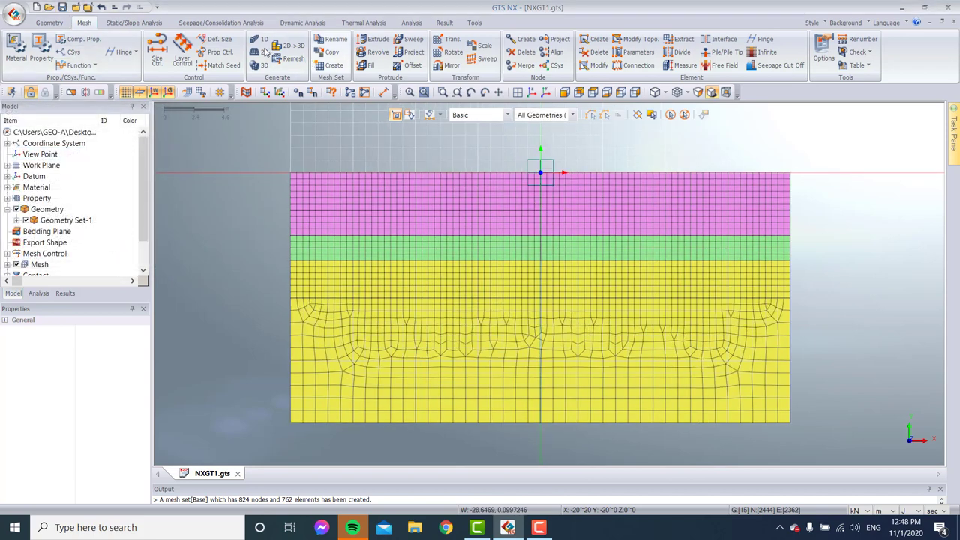
Step: Apply automatic ground constraints considering all mesh sets, in boundary set Boundary Set-1
{"action": "left_click", "coordinate": [120, 25]}
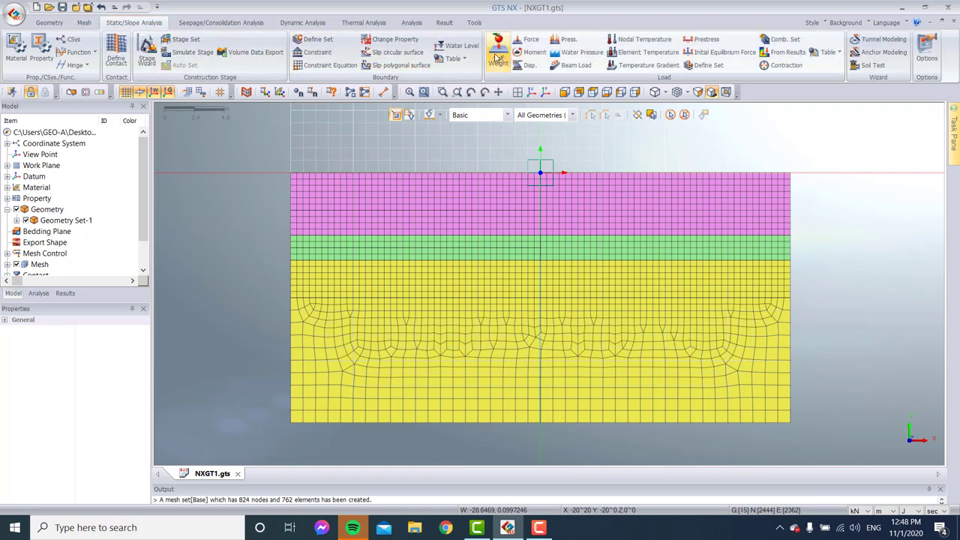
{"action": "left_click", "coordinate": [313, 52]}
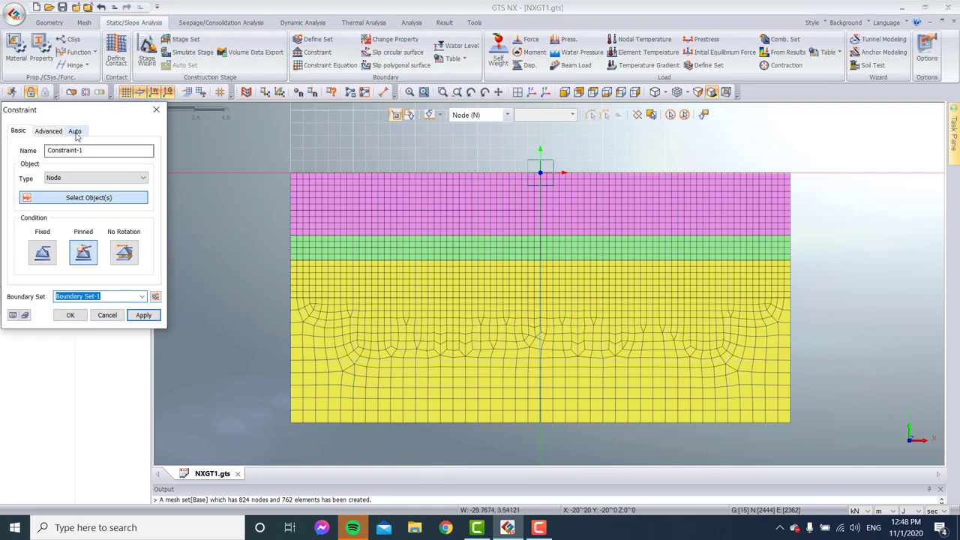
{"action": "left_click", "coordinate": [75, 132]}
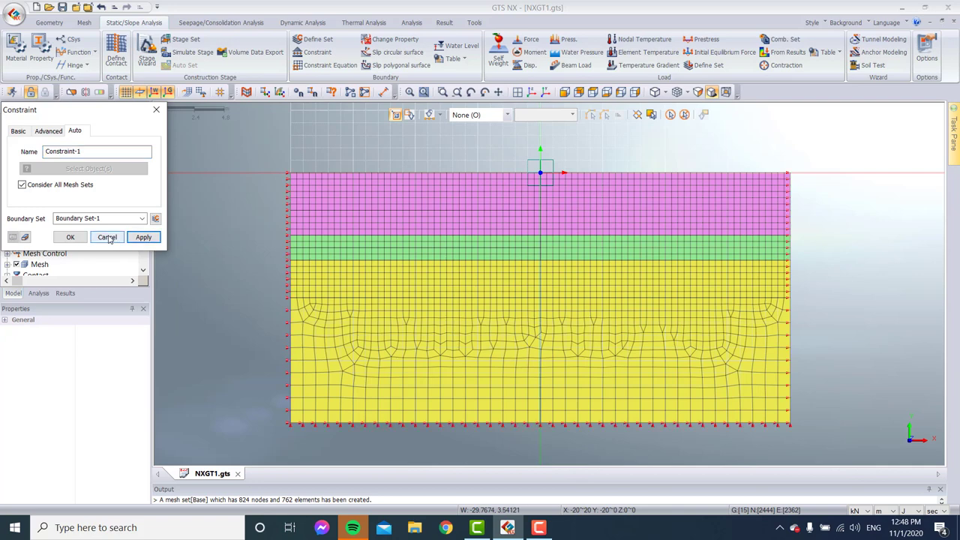
{"action": "left_click", "coordinate": [107, 237]}
Step: Extract 1D sheet pile elements from the central wall nodes with the adjoining right-hand elements as reference, using property 4: SP and mesh set SP
{"action": "left_click", "coordinate": [84, 22]}
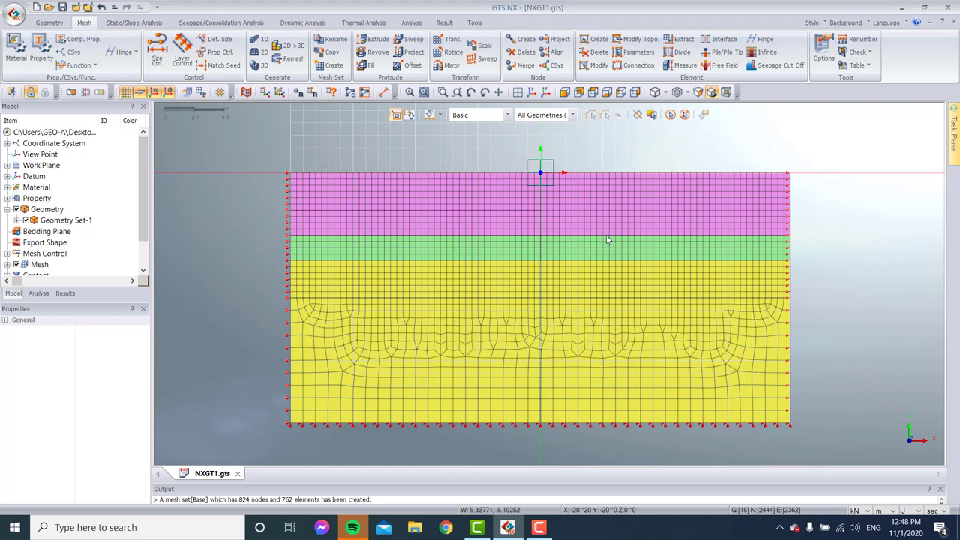
{"action": "left_click", "coordinate": [681, 39]}
{"action": "scroll", "coordinate": [555, 285], "scroll_direction": "up", "scroll_amount": 3}
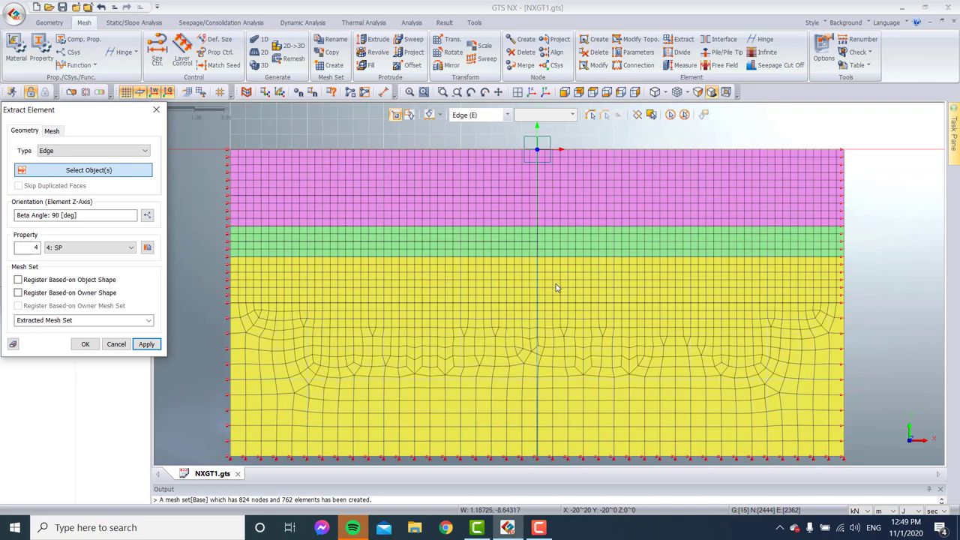
{"action": "scroll", "coordinate": [525, 240], "scroll_direction": "down", "scroll_amount": 2}
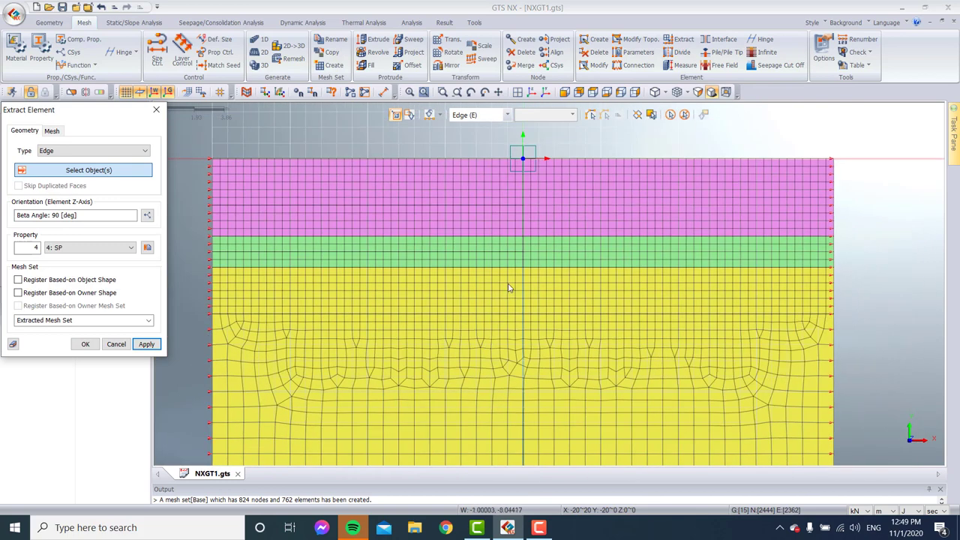
{"action": "left_click", "coordinate": [50, 131]}
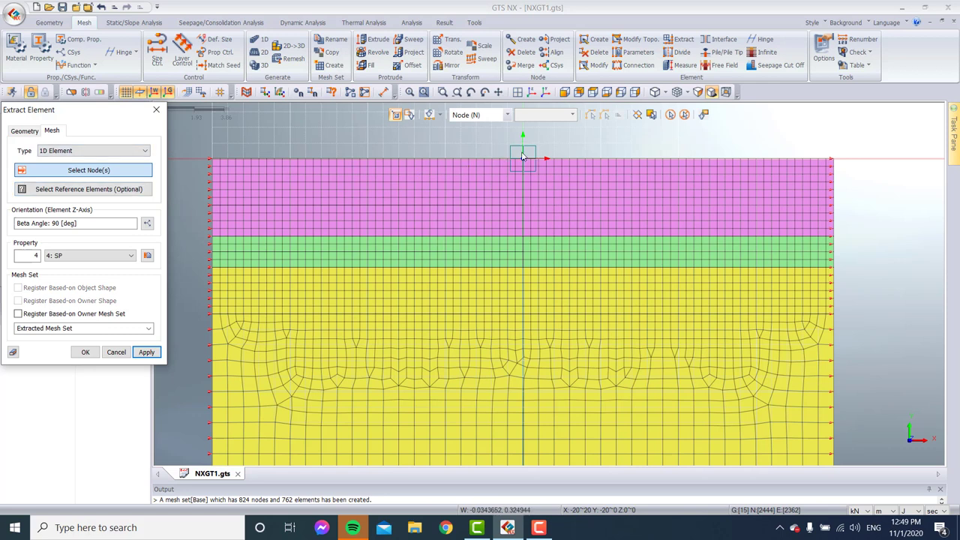
{"action": "left_click_drag", "start_coordinate": [519, 149], "coordinate": [525, 325]}
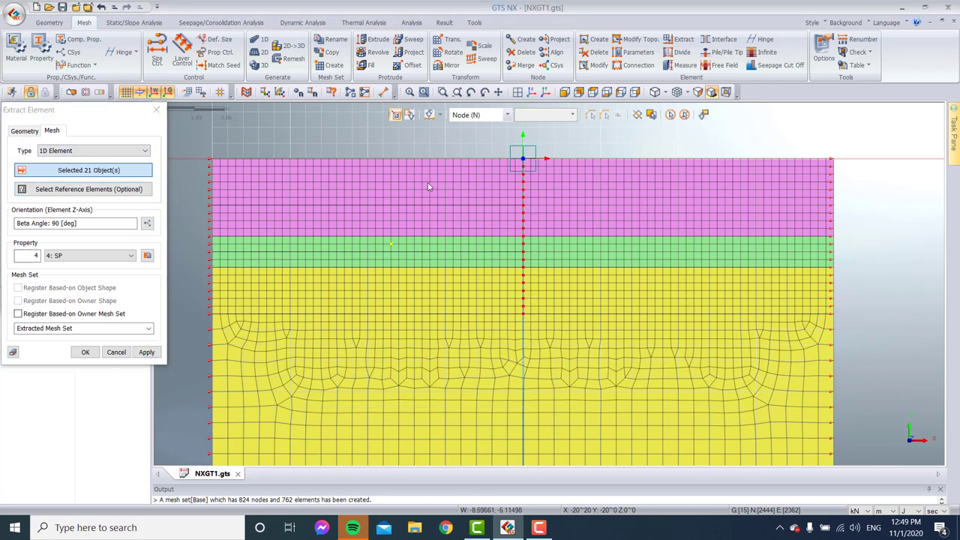
{"action": "left_click", "coordinate": [68, 188]}
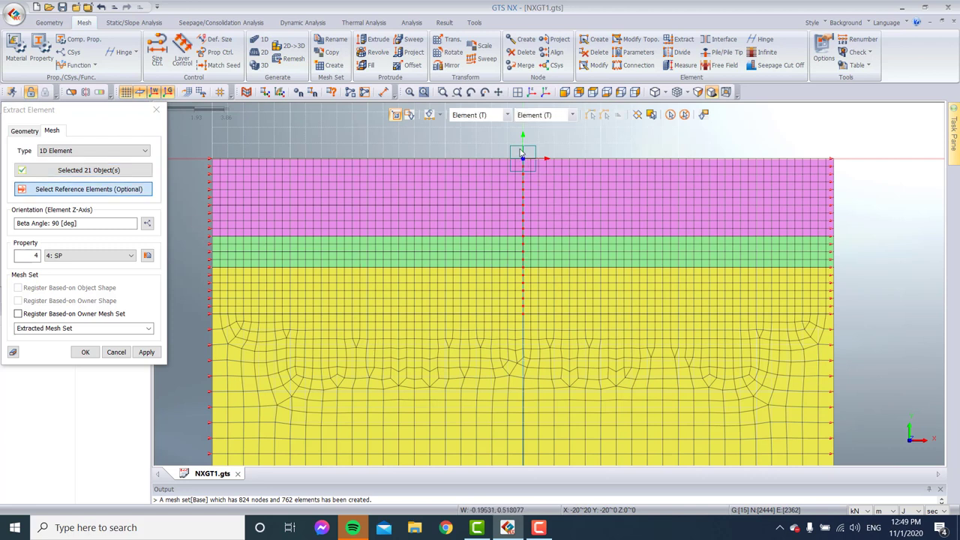
{"action": "left_click_drag", "start_coordinate": [522, 153], "coordinate": [521, 326]}
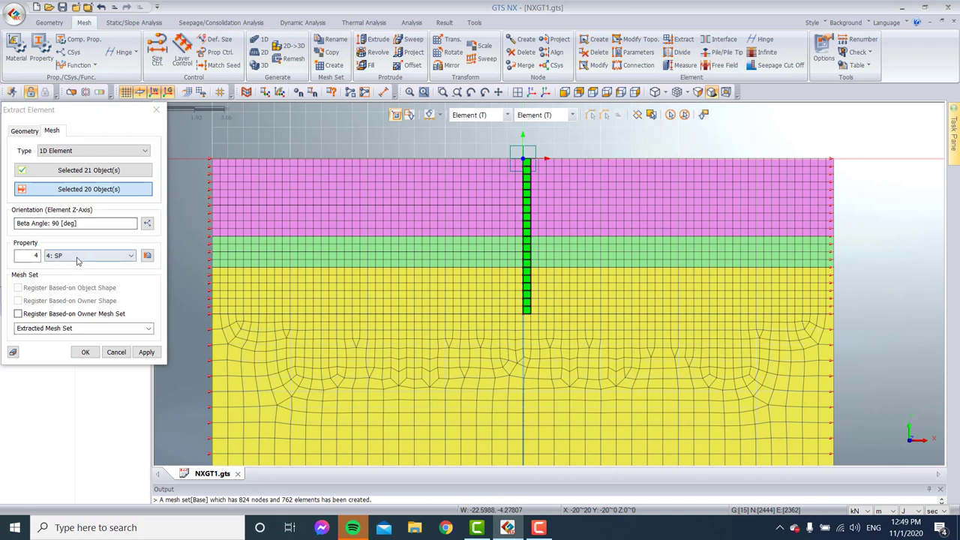
{"action": "triple_click", "coordinate": [83, 328]}
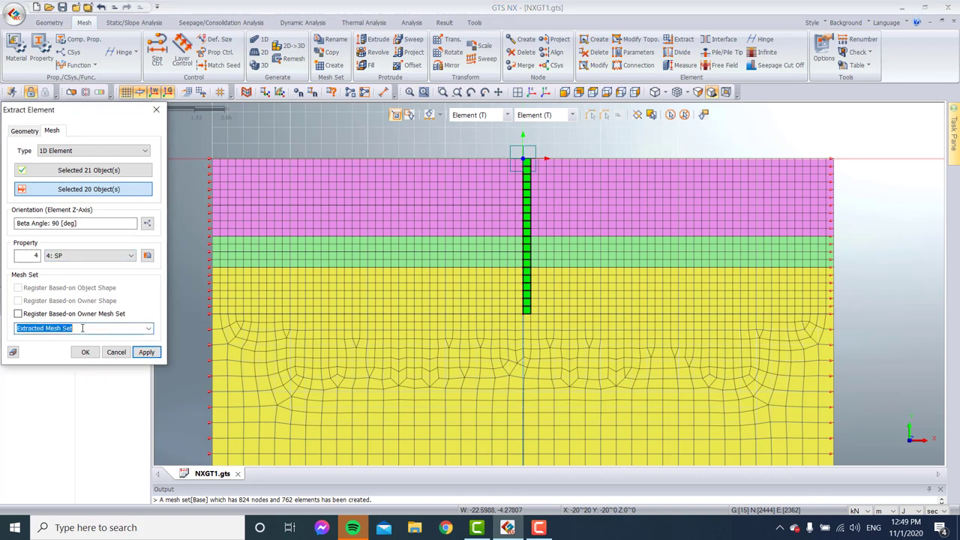
{"action": "type", "text": "SP"}
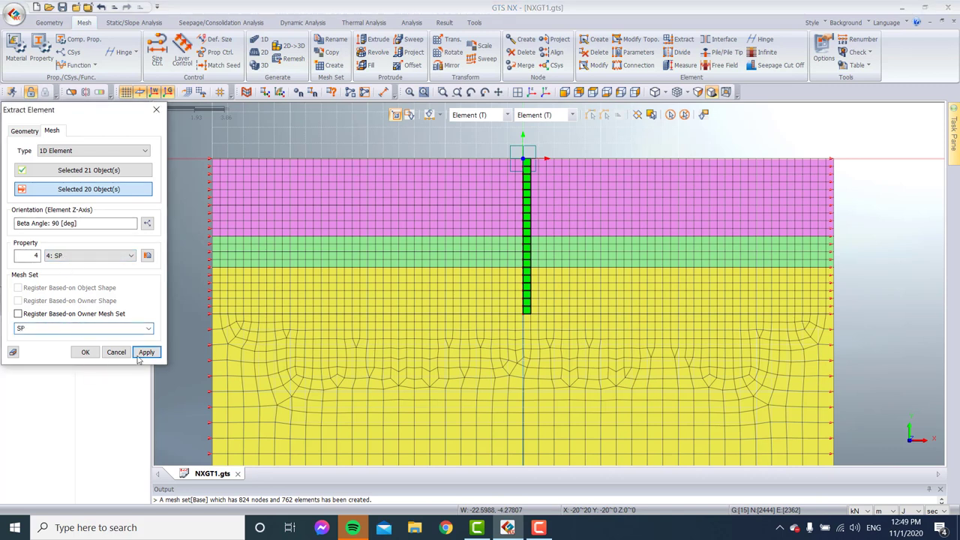
{"action": "left_click", "coordinate": [145, 353]}
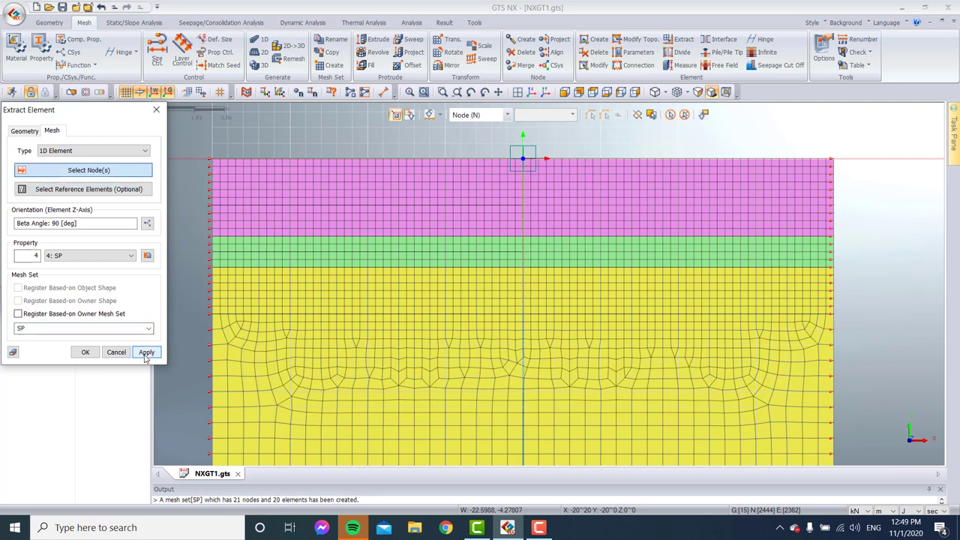
{"action": "left_click", "coordinate": [156, 110]}
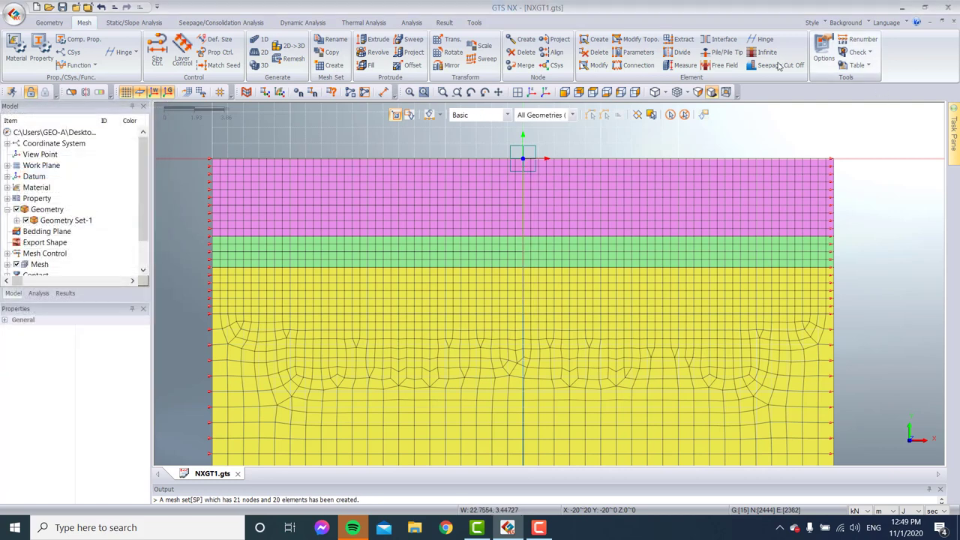
Step: Expand the Mesh branch of the model tree and review the mesh sets
{"action": "scroll", "coordinate": [20, 237], "scroll_direction": "down", "scroll_amount": 1}
{"action": "left_click", "coordinate": [7, 232]}
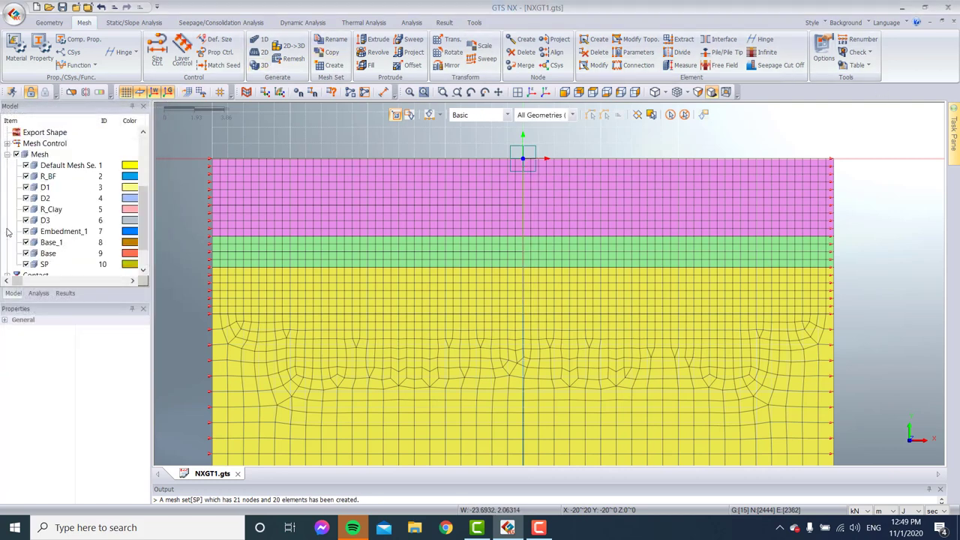
{"action": "scroll", "coordinate": [36, 255], "scroll_direction": "down", "scroll_amount": 1}
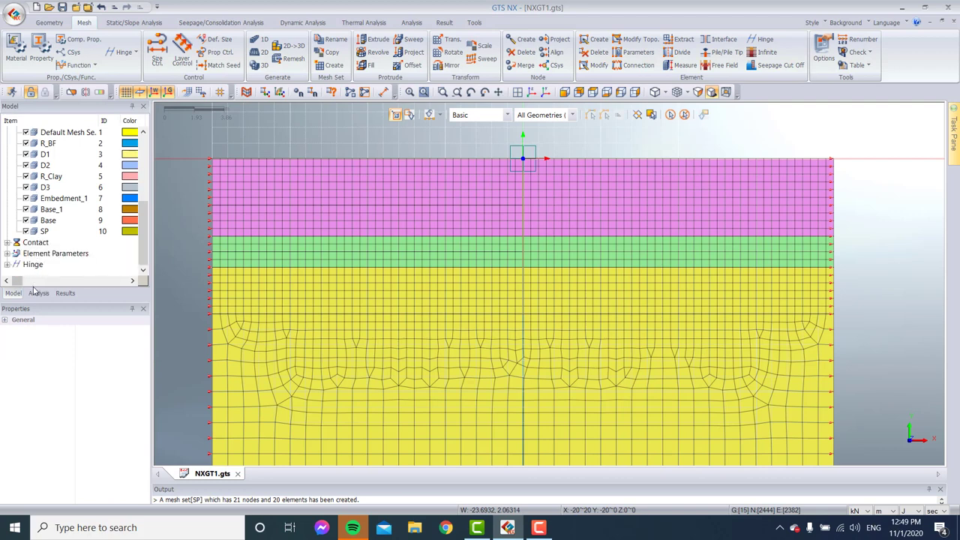
Step: Add a self-weight load to the model in a load set named Gravity
{"action": "scroll", "coordinate": [589, 229], "scroll_direction": "down", "scroll_amount": 2}
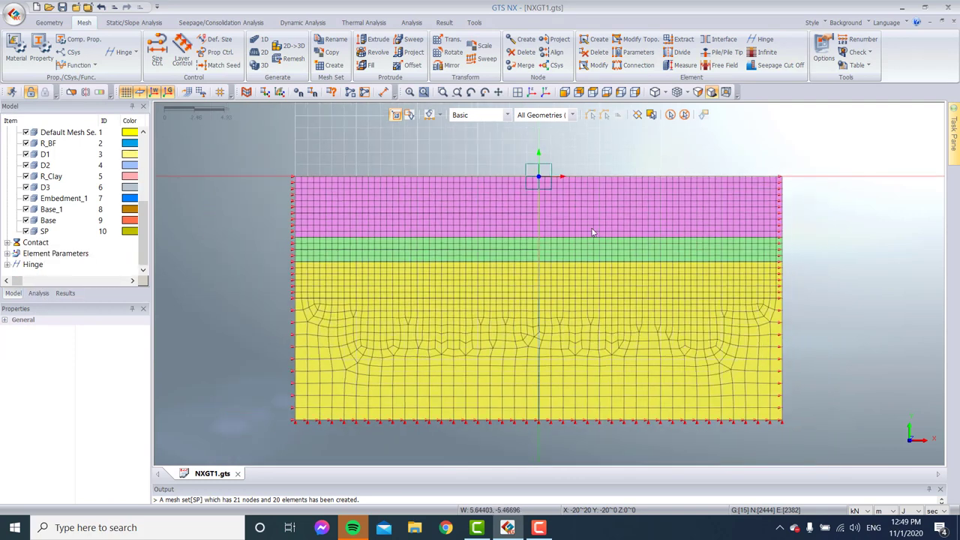
{"action": "scroll", "coordinate": [211, 35], "scroll_direction": "down", "scroll_amount": 1}
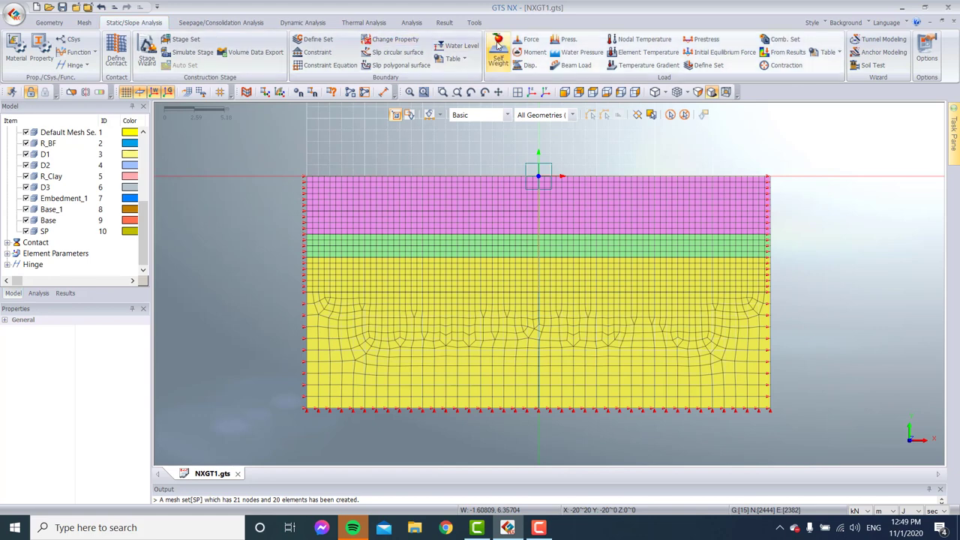
{"action": "left_click", "coordinate": [498, 53]}
{"action": "left_click", "coordinate": [69, 150]}
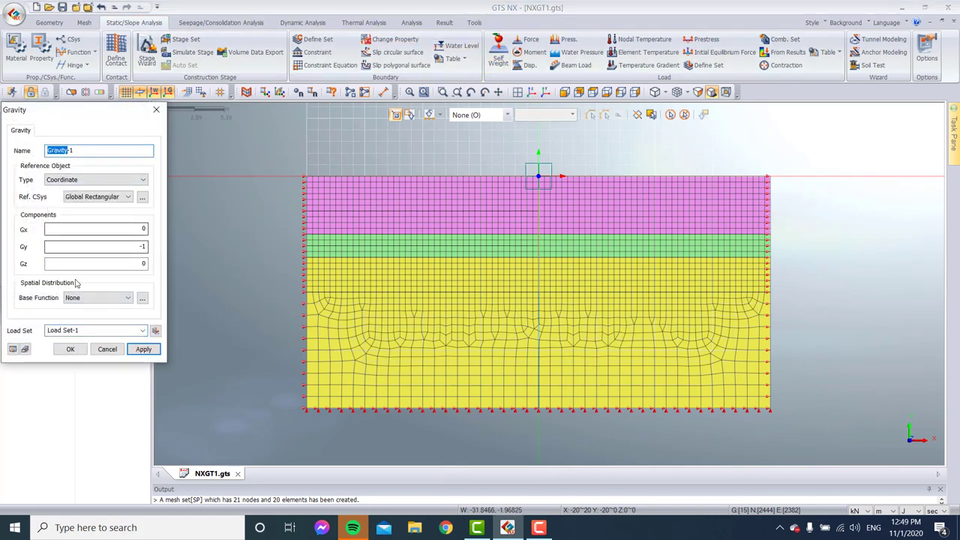
{"action": "left_click", "coordinate": [95, 330]}
{"action": "type", "text": "Gravity"}
{"action": "left_click", "coordinate": [143, 349]}
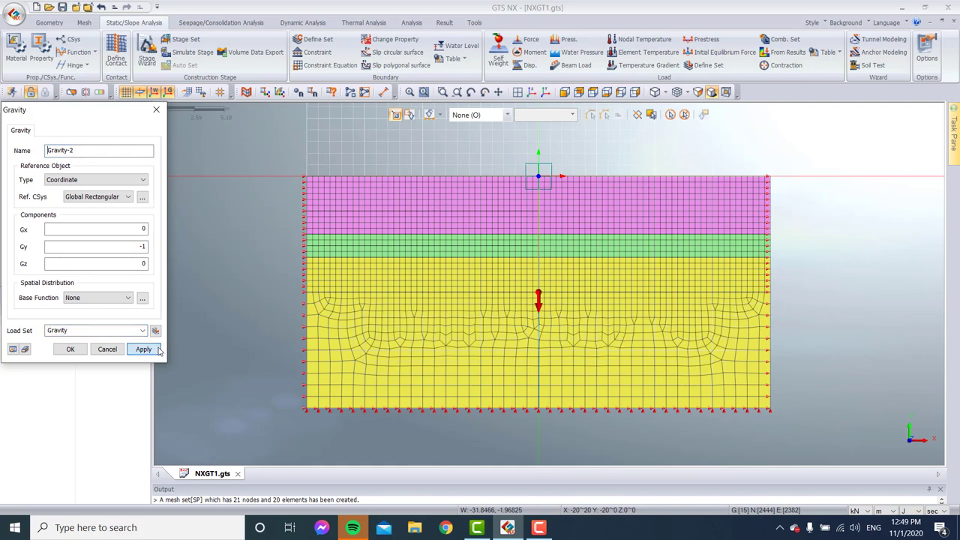
{"action": "left_click", "coordinate": [107, 349]}
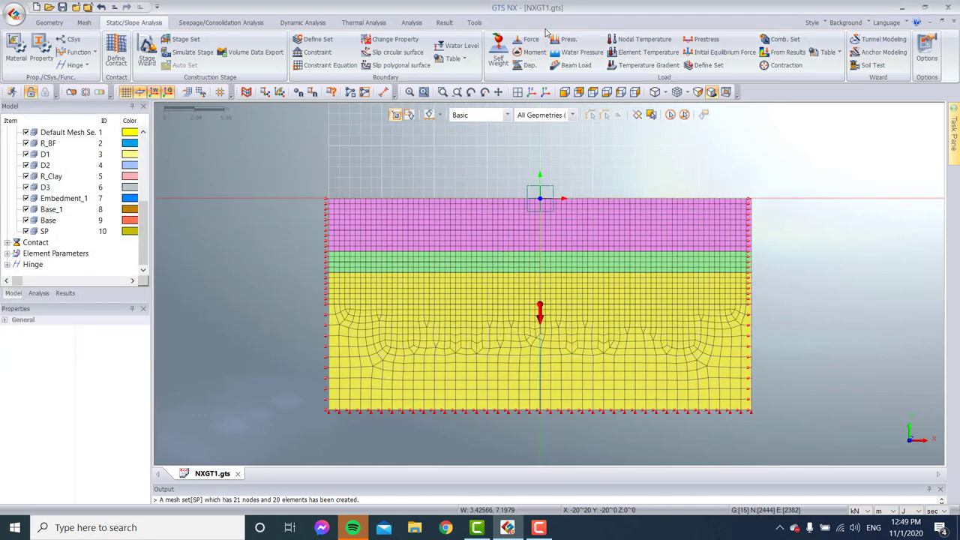
Step: Apply a uniform 10 kN/m normal edge pressure along the ground surface right of the sheet pile, in a load set named LL
{"action": "left_click", "coordinate": [564, 39]}
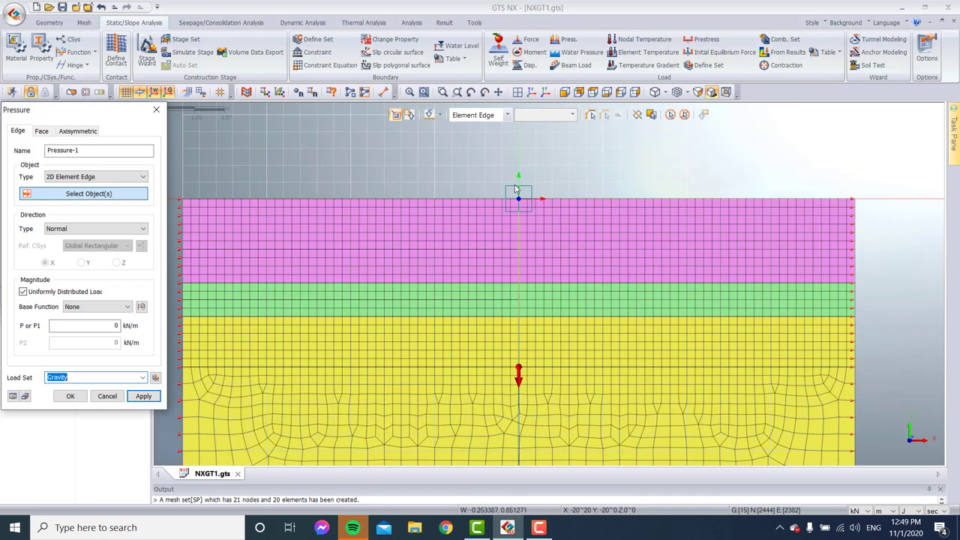
{"action": "left_click_drag", "start_coordinate": [514, 185], "coordinate": [862, 202]}
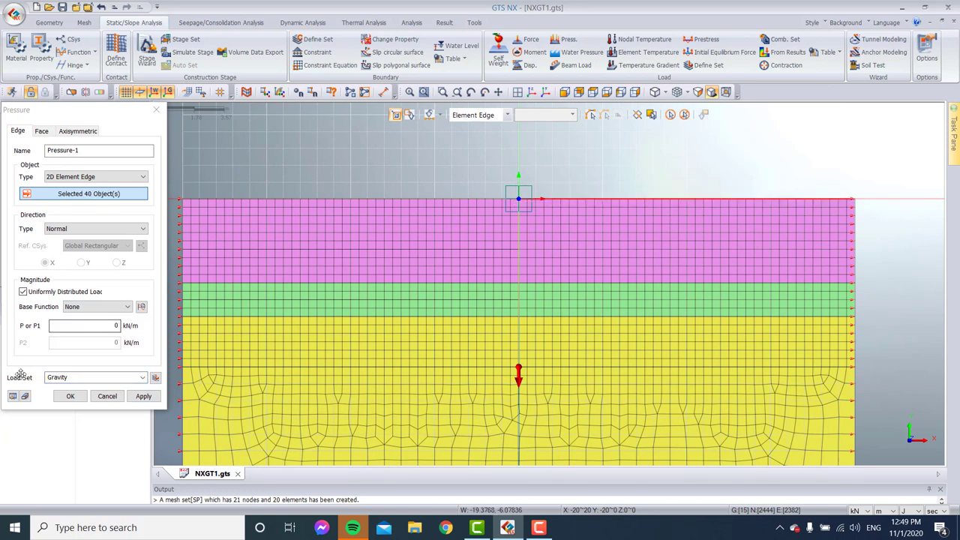
{"action": "double_click", "coordinate": [83, 326]}
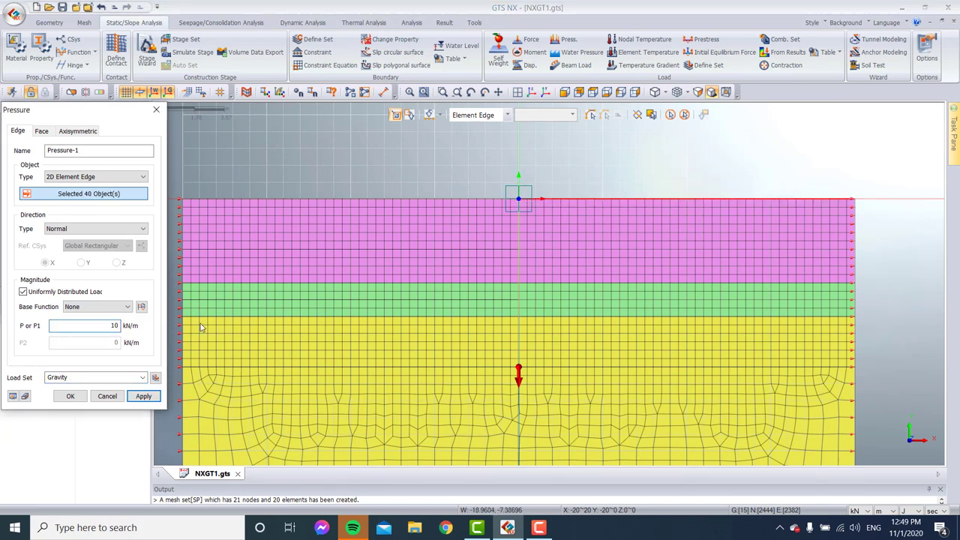
{"action": "double_click", "coordinate": [82, 377]}
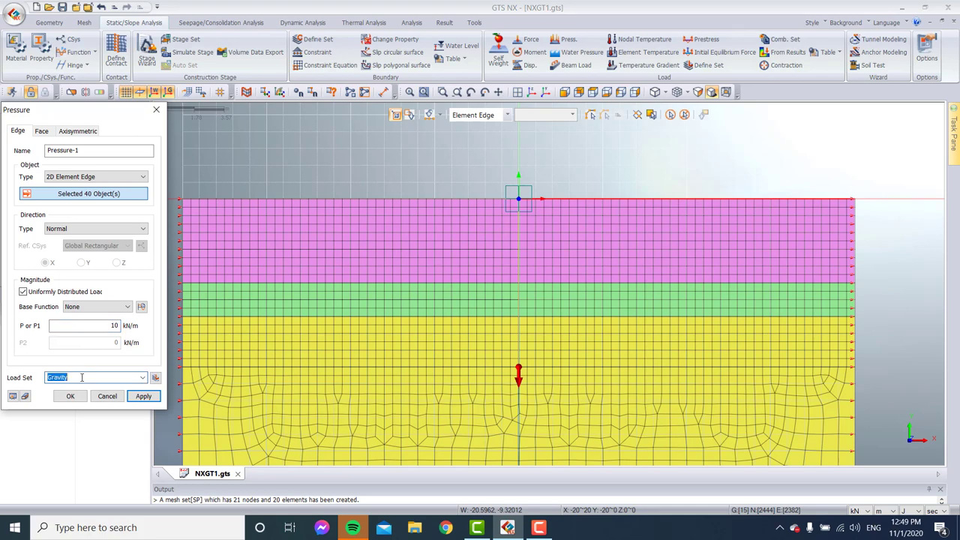
{"action": "type", "text": "LL"}
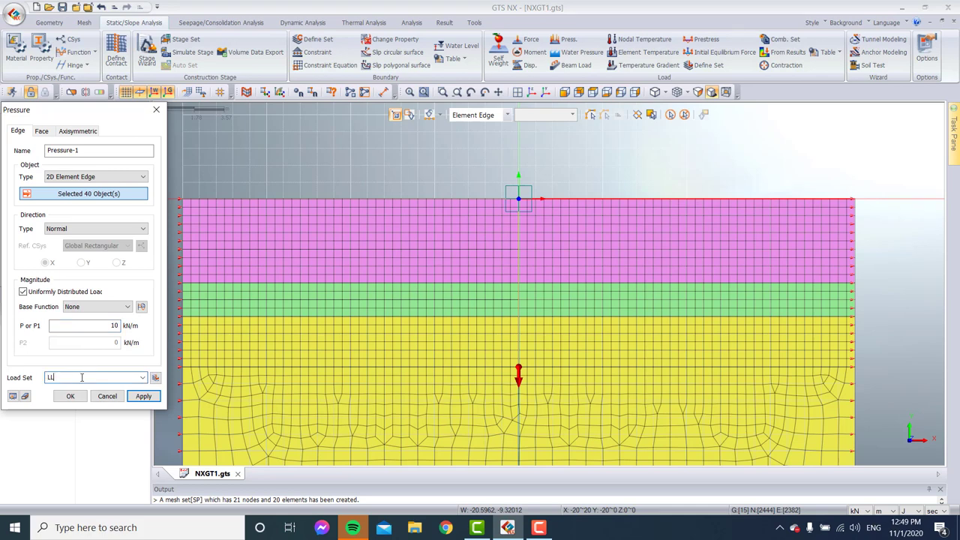
{"action": "left_click", "coordinate": [143, 396]}
{"action": "left_click", "coordinate": [107, 396]}
{"action": "scroll", "coordinate": [526, 254], "scroll_direction": "down", "scroll_amount": 3}
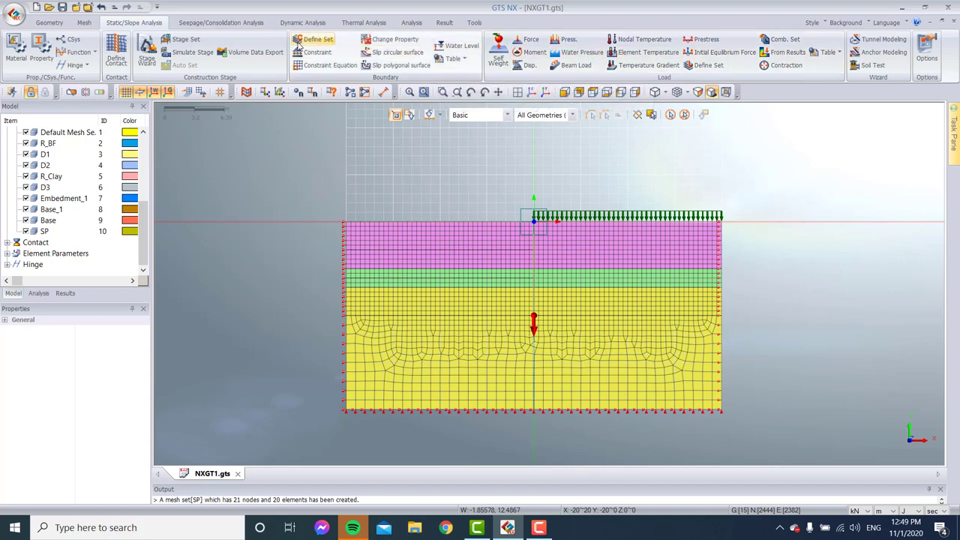
Step: Add a stress-type construction stage set and open its stage definition, showing only activated data in the model view
{"action": "left_click", "coordinate": [38, 293]}
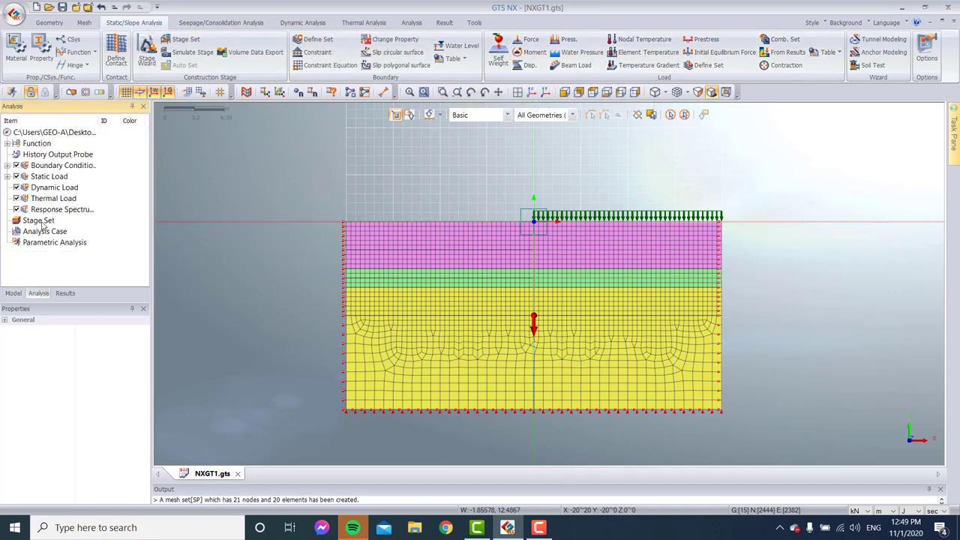
{"action": "double_click", "coordinate": [37, 221]}
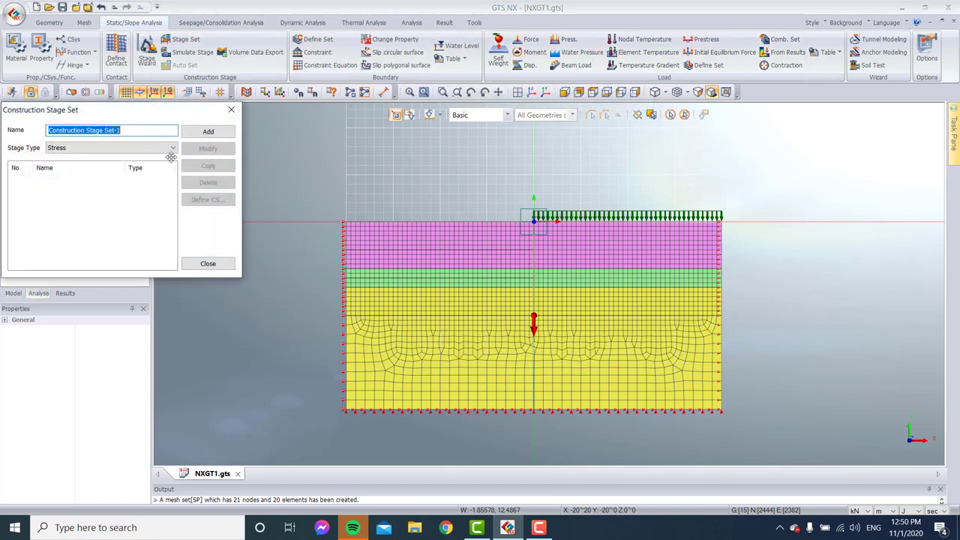
{"action": "left_click", "coordinate": [208, 132]}
{"action": "left_click", "coordinate": [75, 178]}
{"action": "left_click", "coordinate": [208, 199]}
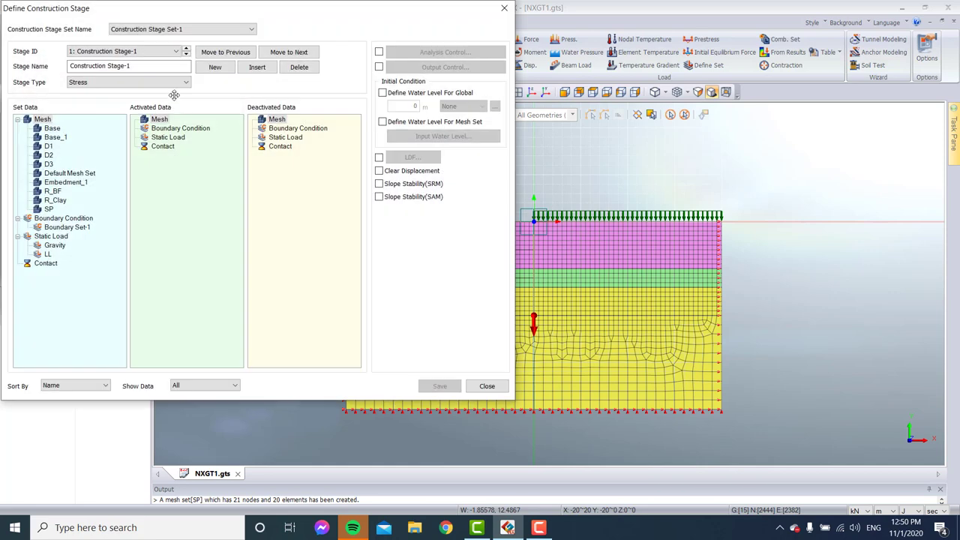
{"action": "left_click", "coordinate": [187, 386]}
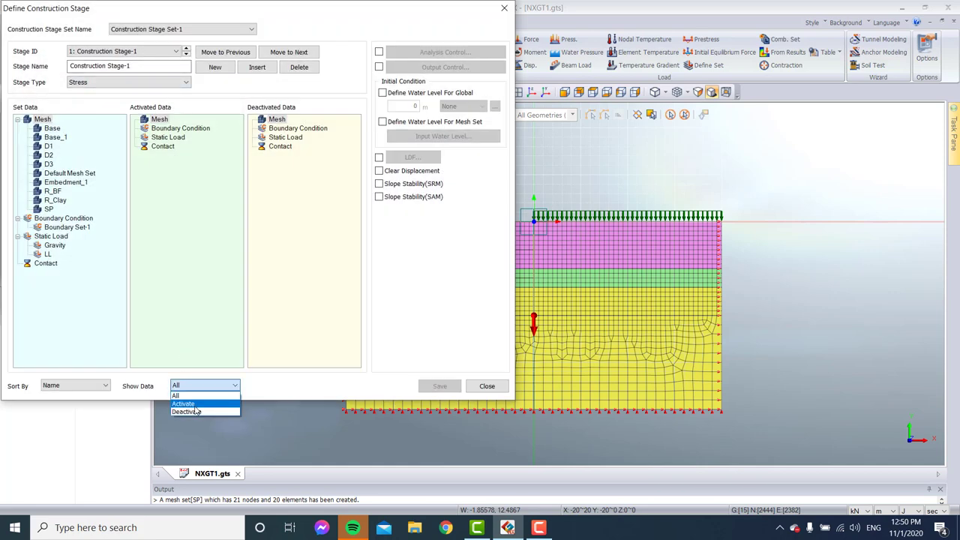
{"action": "left_click", "coordinate": [187, 403]}
{"action": "left_click_drag", "start_coordinate": [192, 10], "coordinate": [191, 71]}
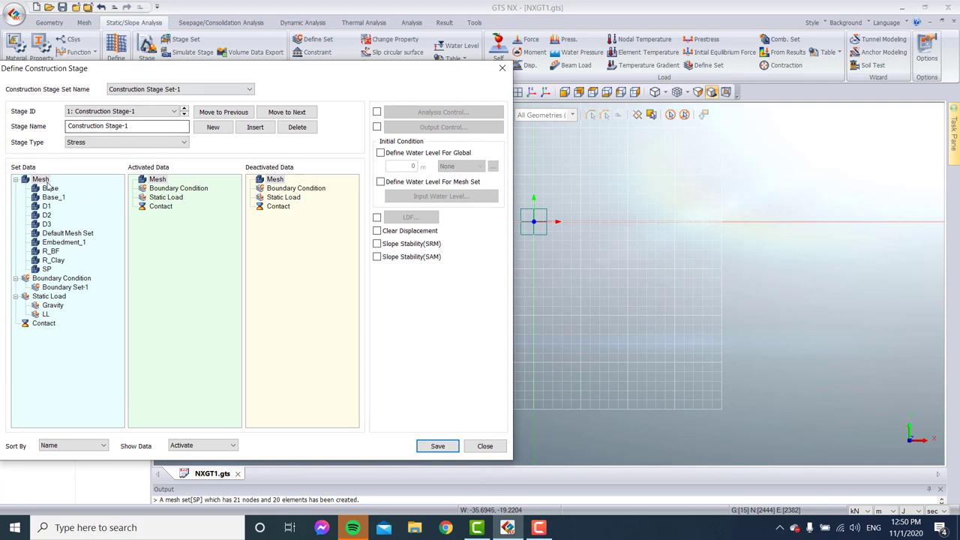
Step: Activate all soil mesh sets except SP, plus Boundary Set-1 and Gravity, in the first stage with Clear Displacement enabled, and save it
{"action": "left_click", "coordinate": [395, 233]}
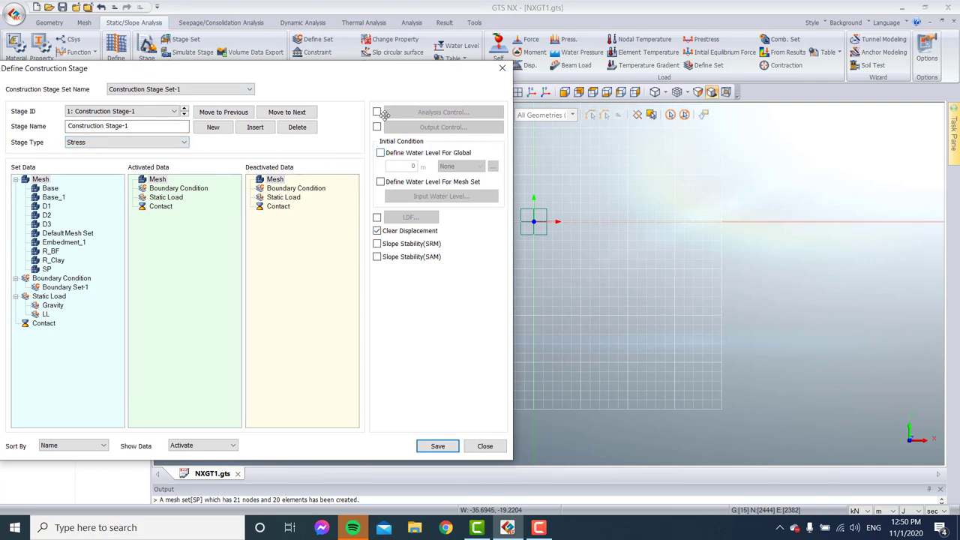
{"action": "left_click_drag", "start_coordinate": [35, 180], "coordinate": [200, 205]}
{"action": "left_click_drag", "start_coordinate": [157, 269], "coordinate": [81, 259]}
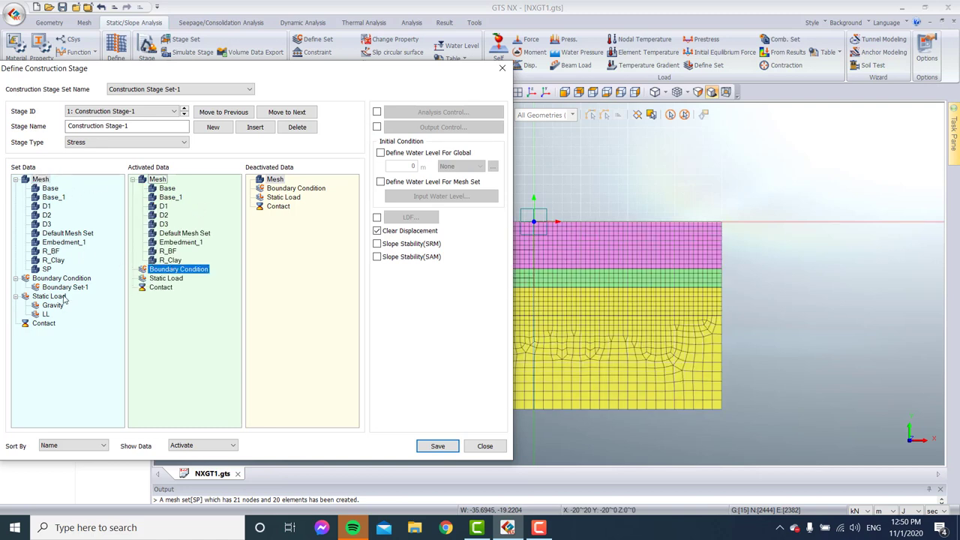
{"action": "left_click_drag", "start_coordinate": [57, 289], "coordinate": [107, 288]}
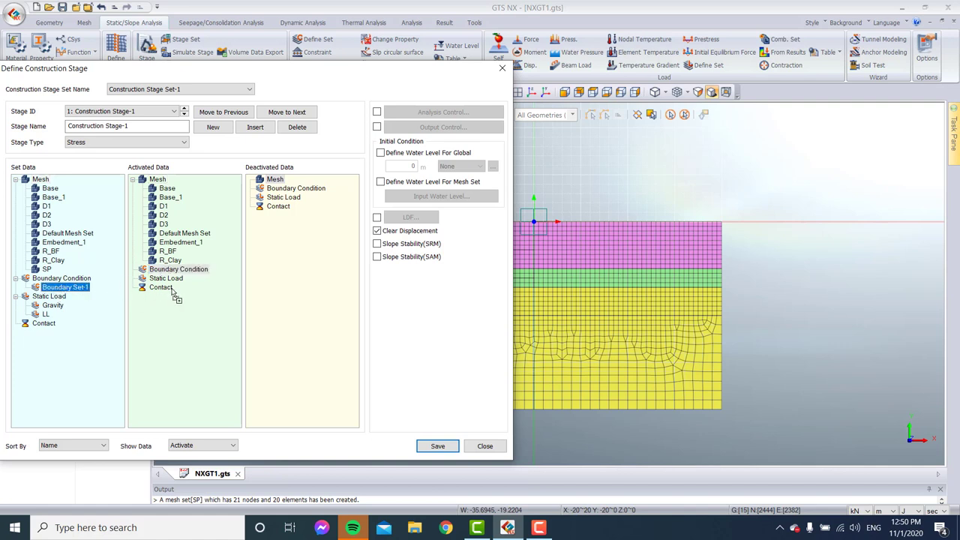
{"action": "left_click_drag", "start_coordinate": [172, 294], "coordinate": [169, 295]}
{"action": "left_click_drag", "start_coordinate": [47, 308], "coordinate": [201, 338]}
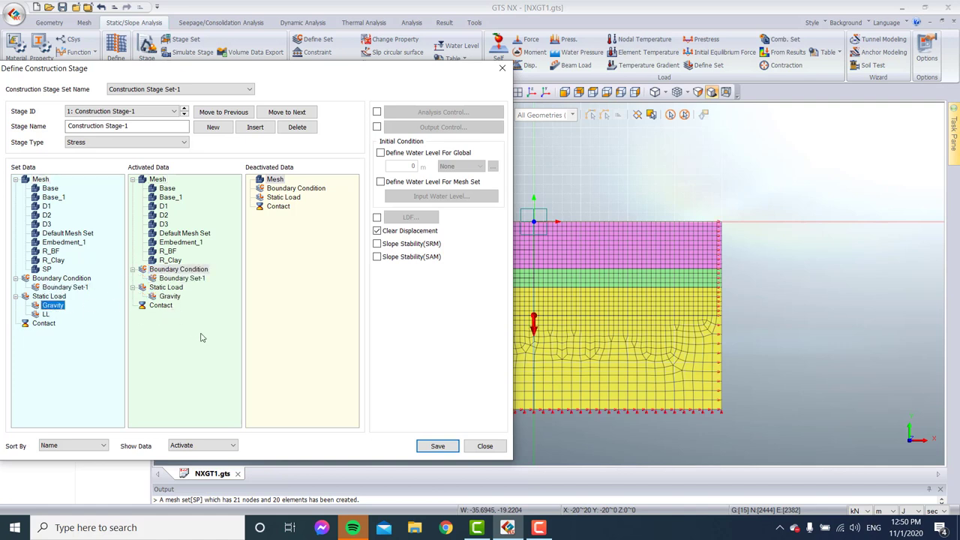
{"action": "left_click", "coordinate": [437, 447]}
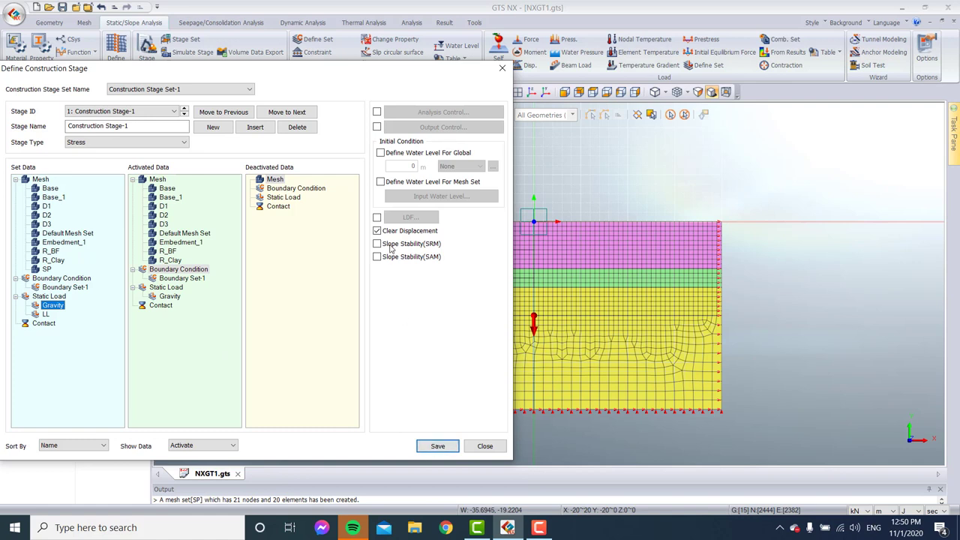
{"action": "left_click", "coordinate": [438, 446]}
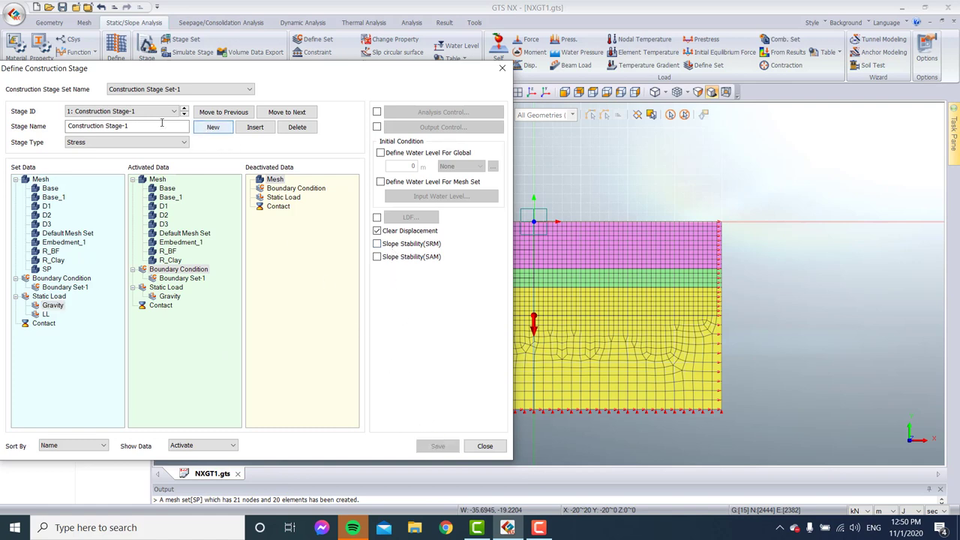
Step: Rename the first construction stage as Initial and save it
{"action": "left_click_drag", "start_coordinate": [161, 122], "coordinate": [69, 126]}
{"action": "type", "text": "CP"}
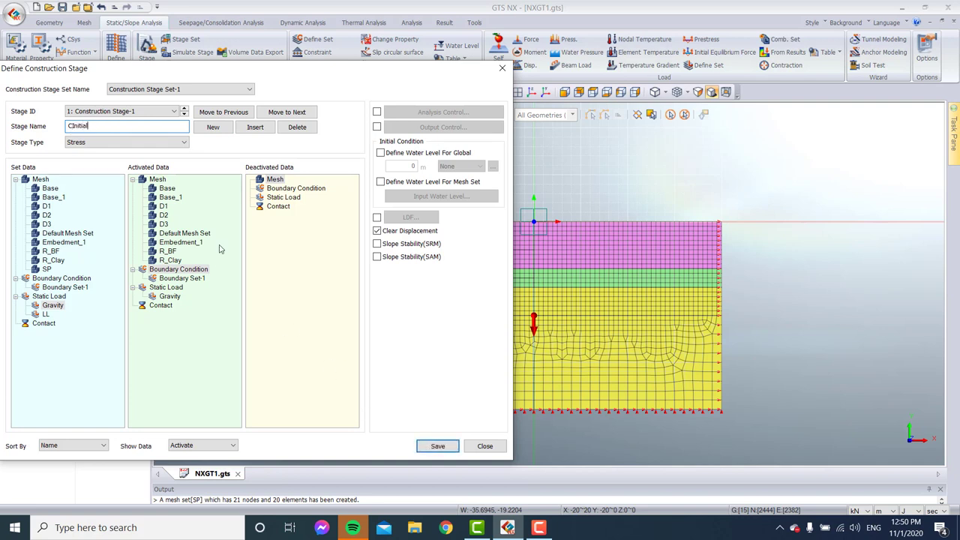
{"action": "key", "text": "BackSpace"}
{"action": "left_click", "coordinate": [438, 446]}
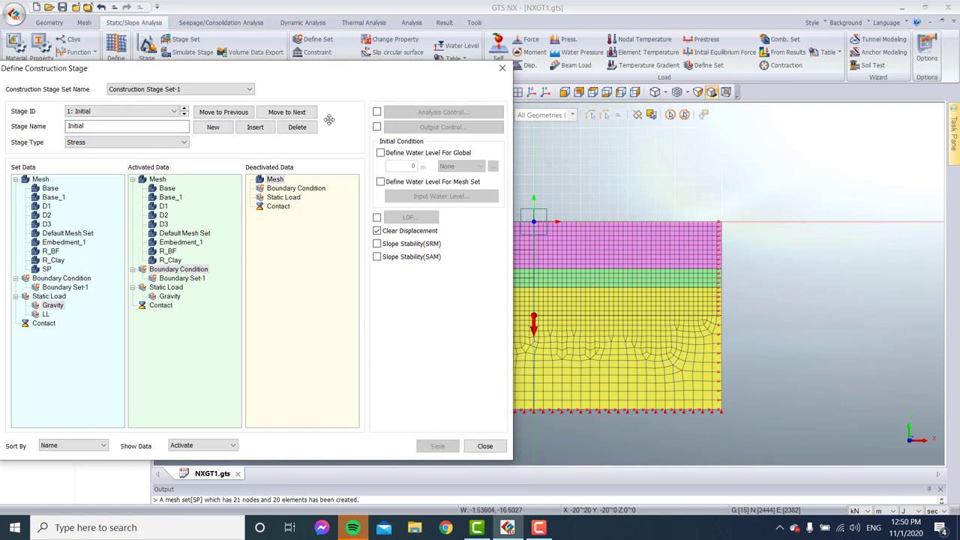
Step: Create a second construction stage named Sheet_Pile that activates the SP mesh set, and save it
{"action": "left_click", "coordinate": [213, 126]}
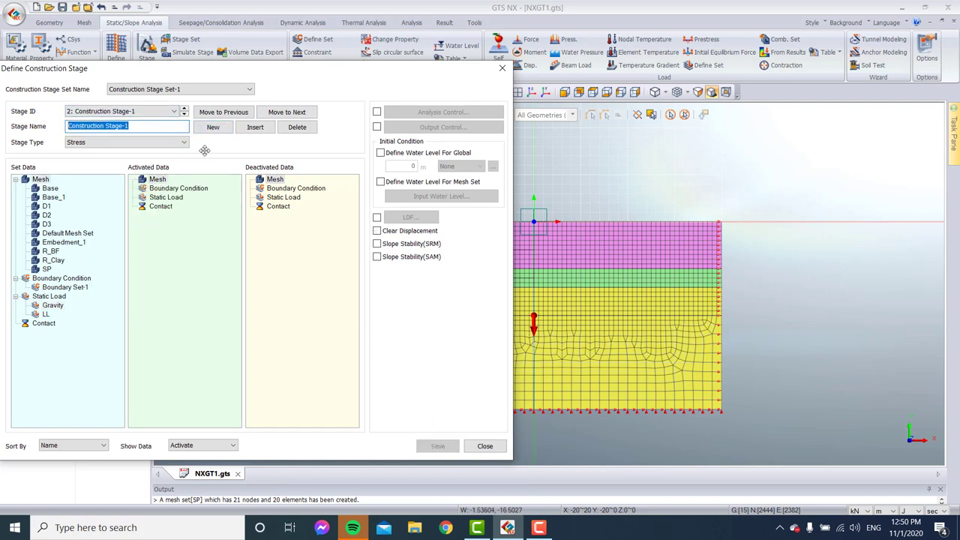
{"action": "type", "text": "Sheet_Pile"}
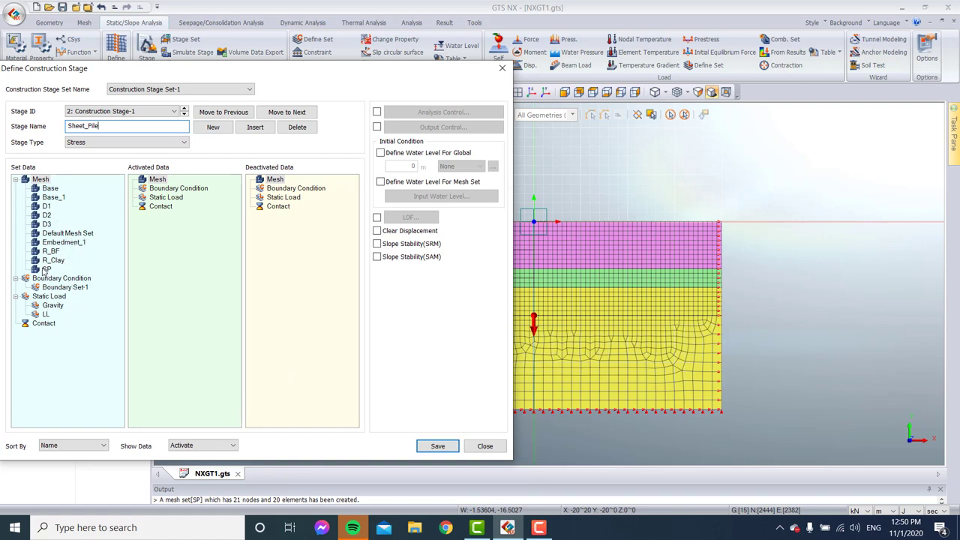
{"action": "left_click_drag", "start_coordinate": [44, 271], "coordinate": [191, 264]}
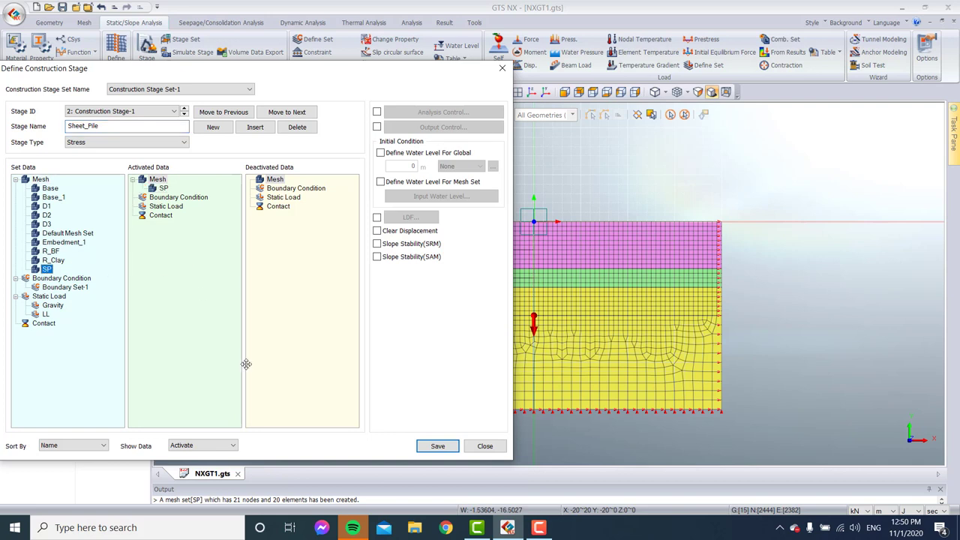
{"action": "left_click", "coordinate": [446, 446]}
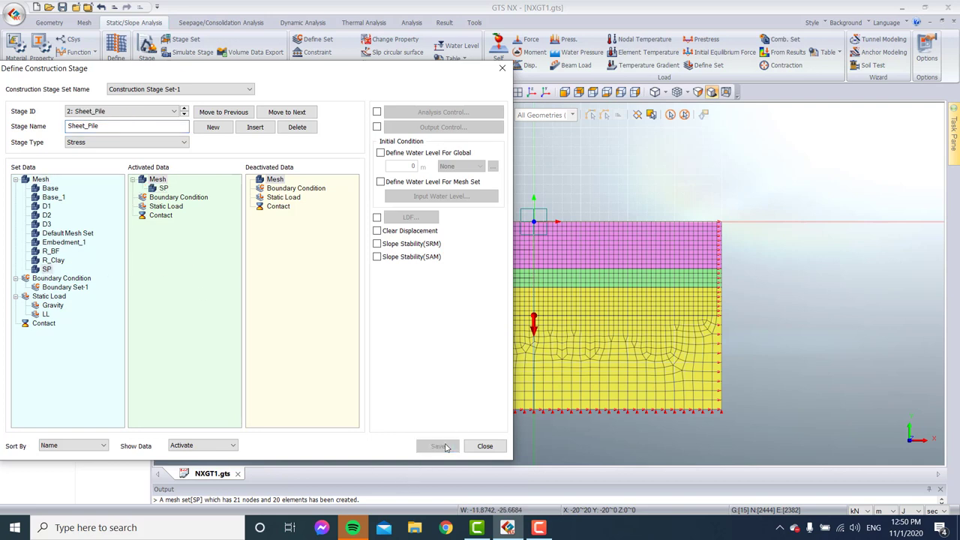
Step: Create a third construction stage that deactivates the D1 mesh set and name it d1
{"action": "left_click", "coordinate": [213, 126]}
{"action": "left_click_drag", "start_coordinate": [44, 207], "coordinate": [294, 218]}
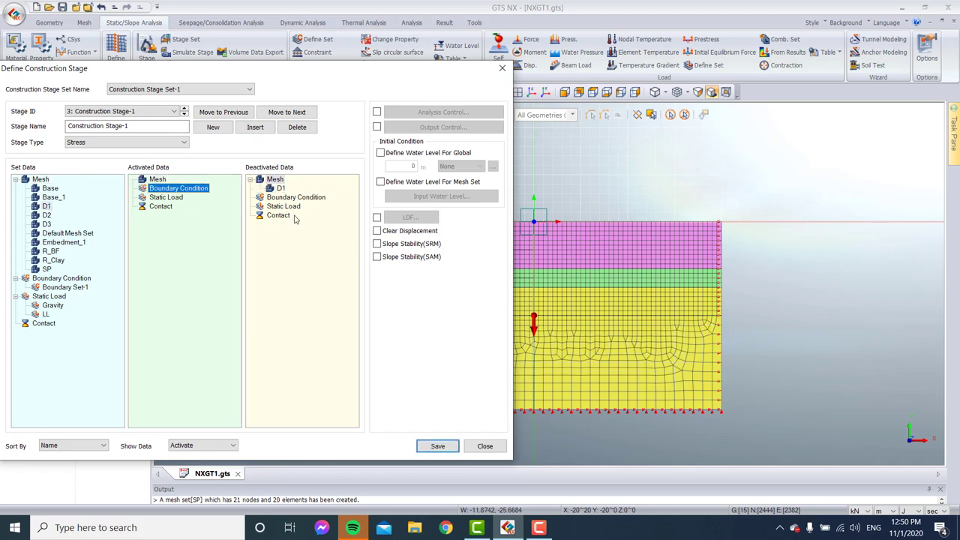
{"action": "left_click_drag", "start_coordinate": [296, 74], "coordinate": [330, 119]}
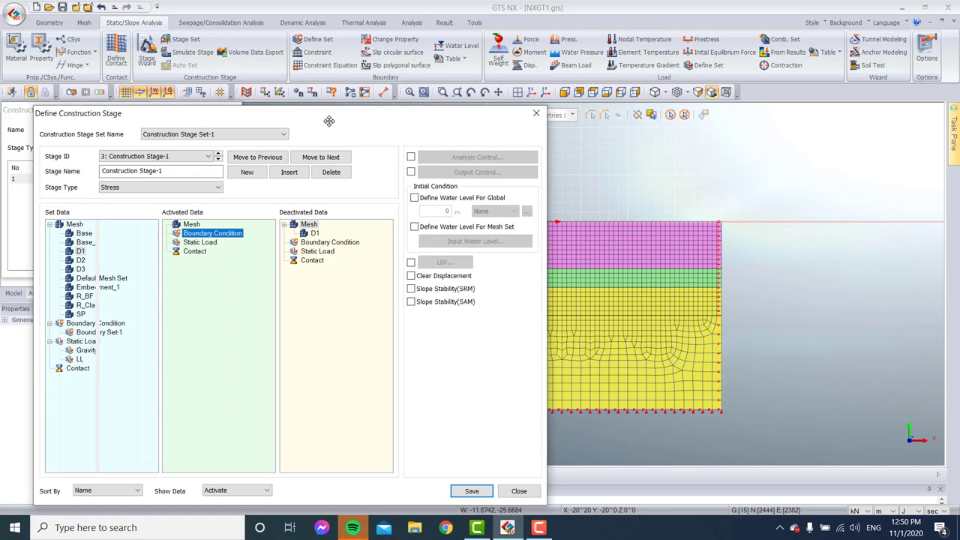
{"action": "left_click", "coordinate": [125, 172]}
{"action": "double_click", "coordinate": [125, 172]}
{"action": "type", "text": "d1"}
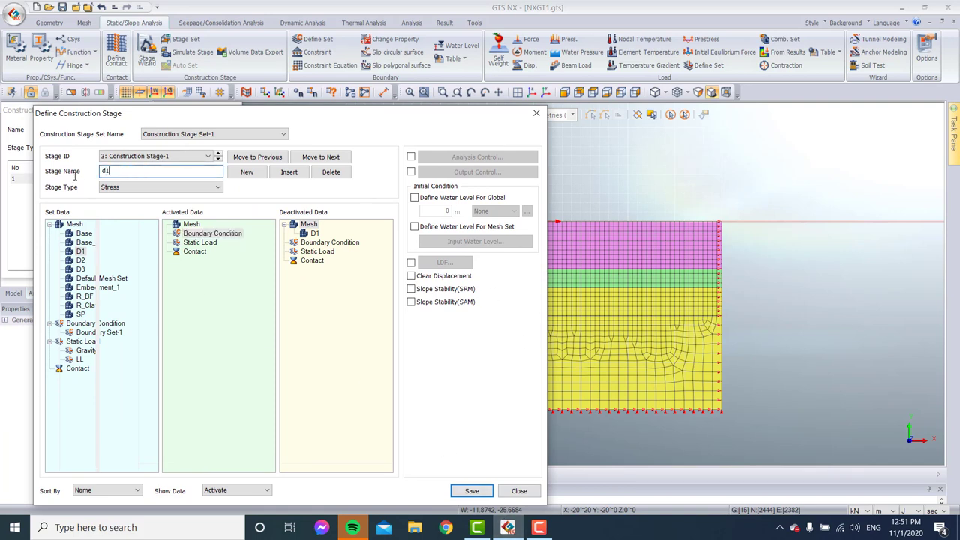
Step: Save stage d1, add a construction stage named d2 that deactivates mesh set D2, and save it
{"action": "left_click", "coordinate": [479, 493]}
{"action": "left_click", "coordinate": [247, 172]}
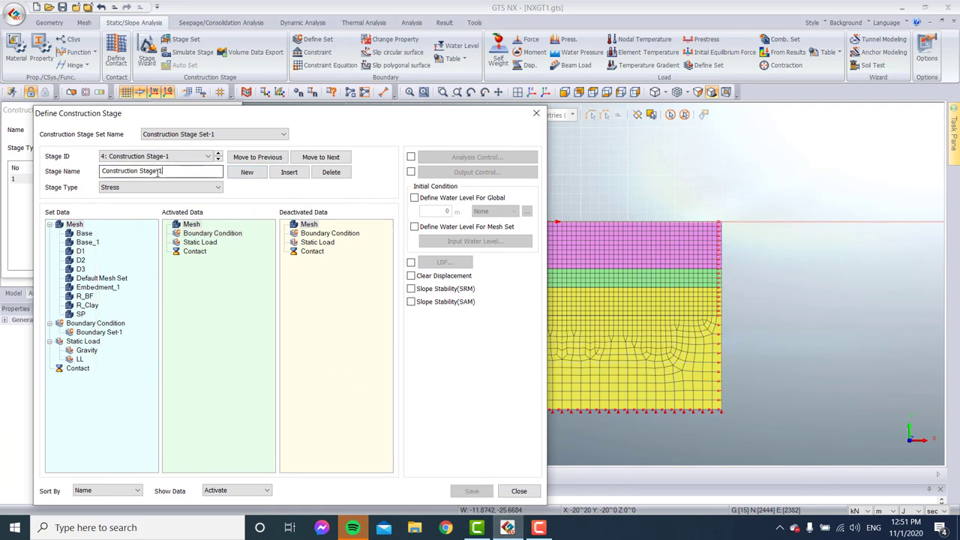
{"action": "double_click", "coordinate": [158, 172]}
{"action": "type", "text": "d2"}
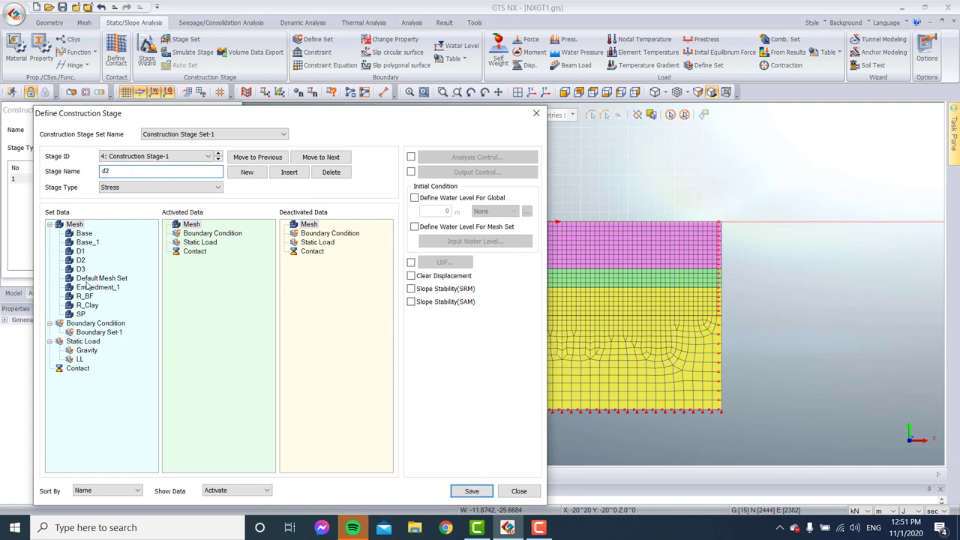
{"action": "left_click_drag", "start_coordinate": [80, 260], "coordinate": [324, 297]}
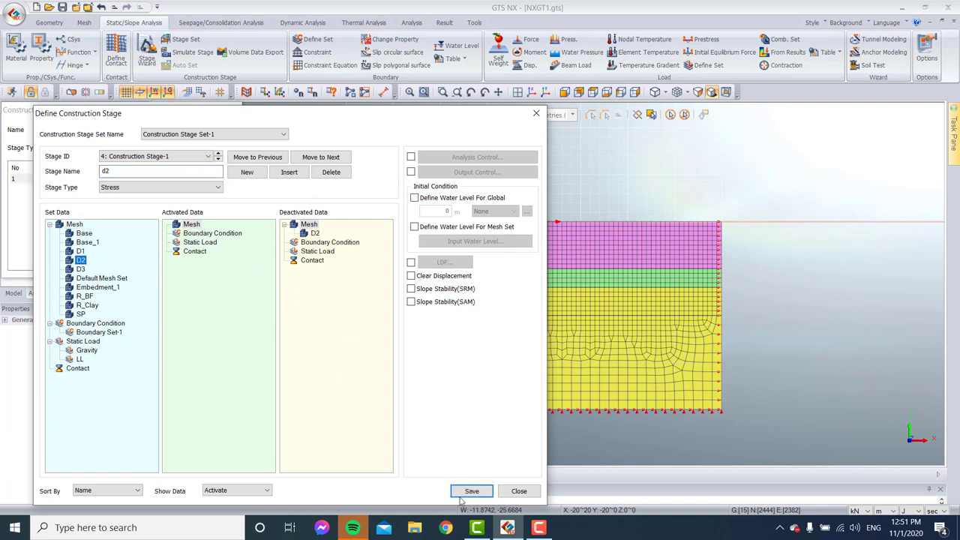
{"action": "left_click", "coordinate": [471, 491]}
Step: Add a construction stage named d3 that deactivates mesh set D3, and save it
{"action": "left_click", "coordinate": [247, 172]}
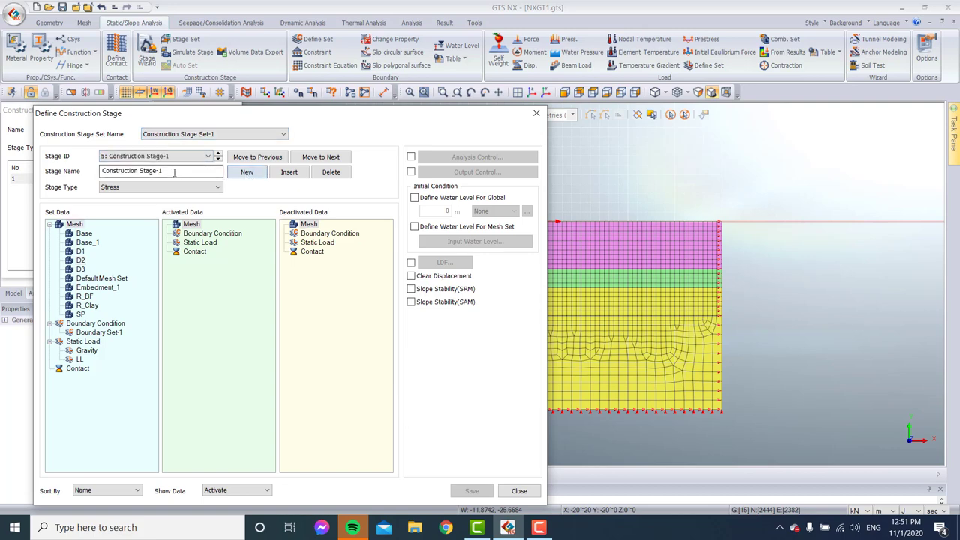
{"action": "left_click_drag", "start_coordinate": [222, 171], "coordinate": [40, 178]}
{"action": "type", "text": "d3"}
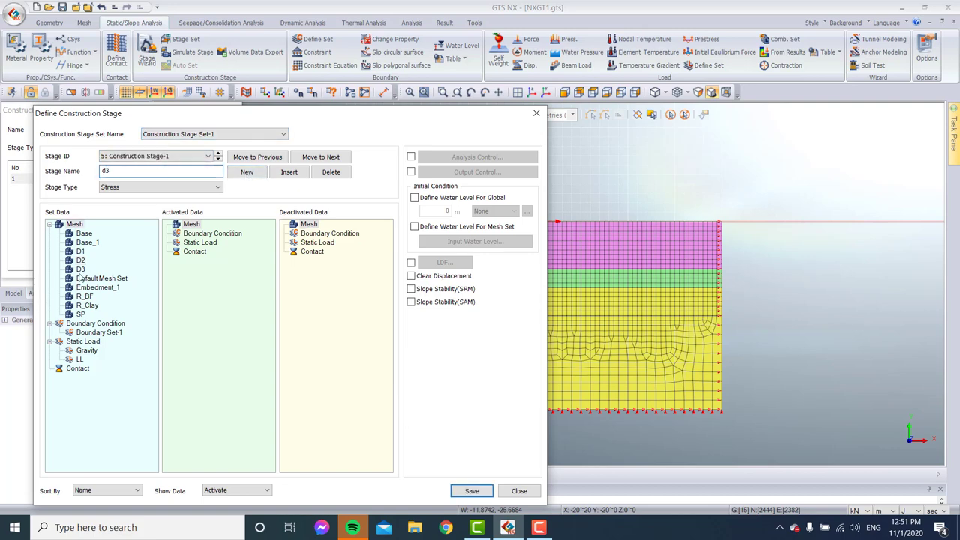
{"action": "left_click_drag", "start_coordinate": [80, 270], "coordinate": [324, 297]}
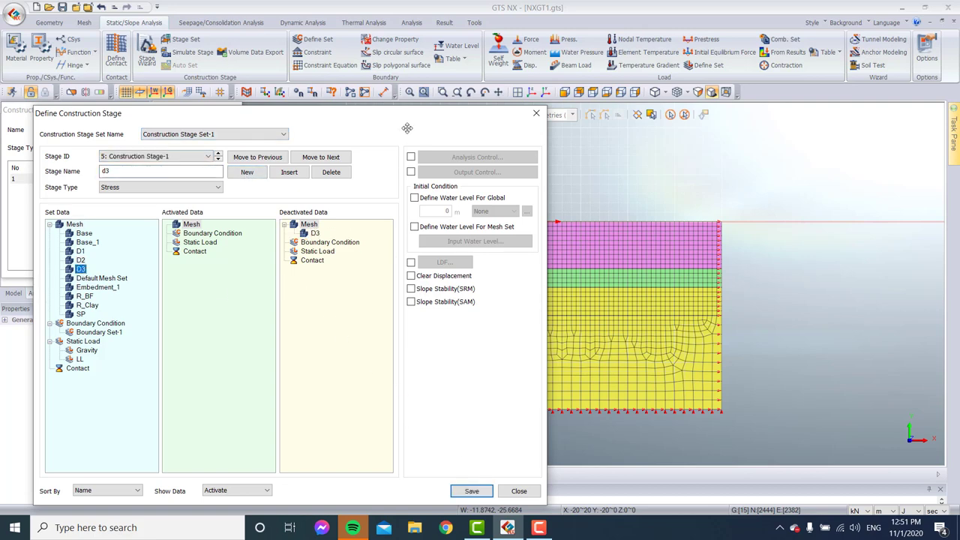
{"action": "left_click_drag", "start_coordinate": [407, 129], "coordinate": [370, 71]}
{"action": "left_click", "coordinate": [434, 433]}
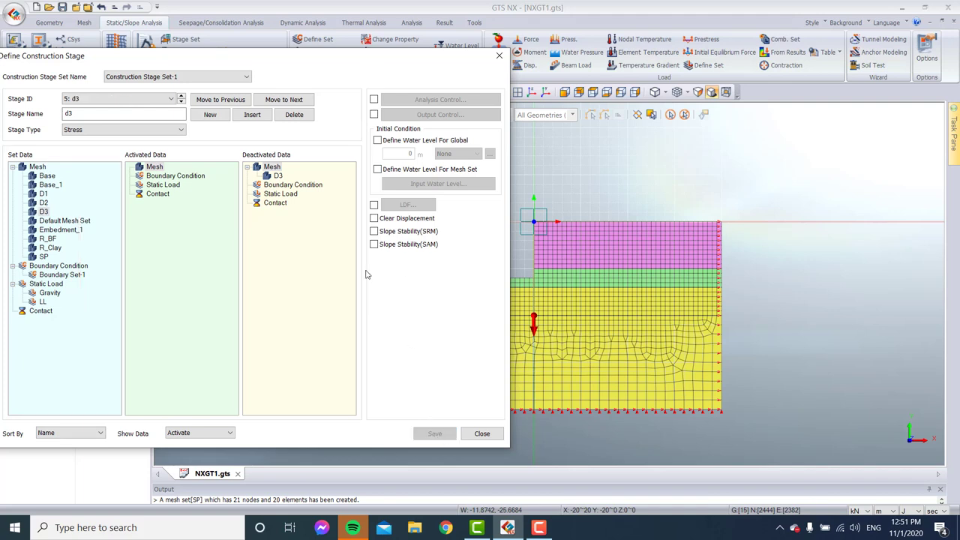
Step: Add a construction stage named LL that activates the static load LL, save it and finish the stage definition
{"action": "left_click", "coordinate": [208, 116]}
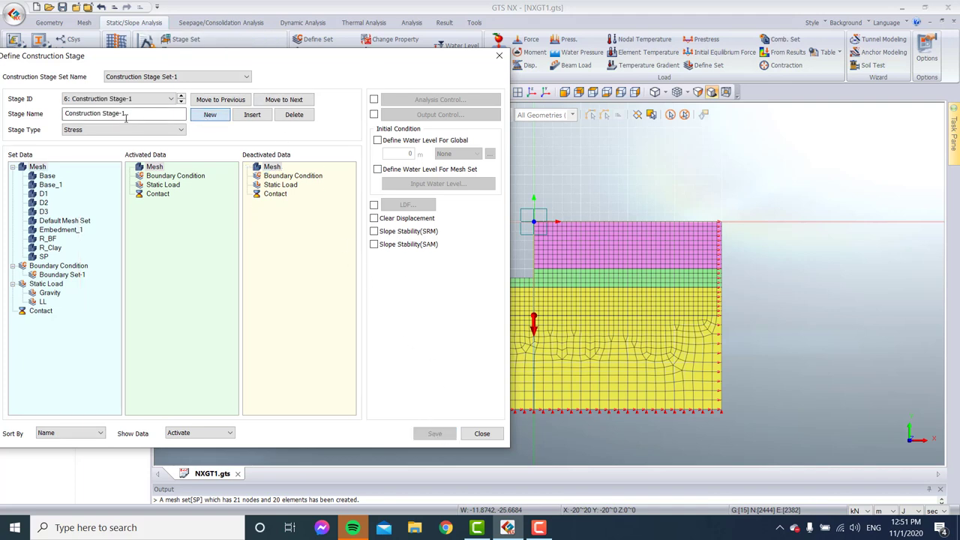
{"action": "type", "text": "LL"}
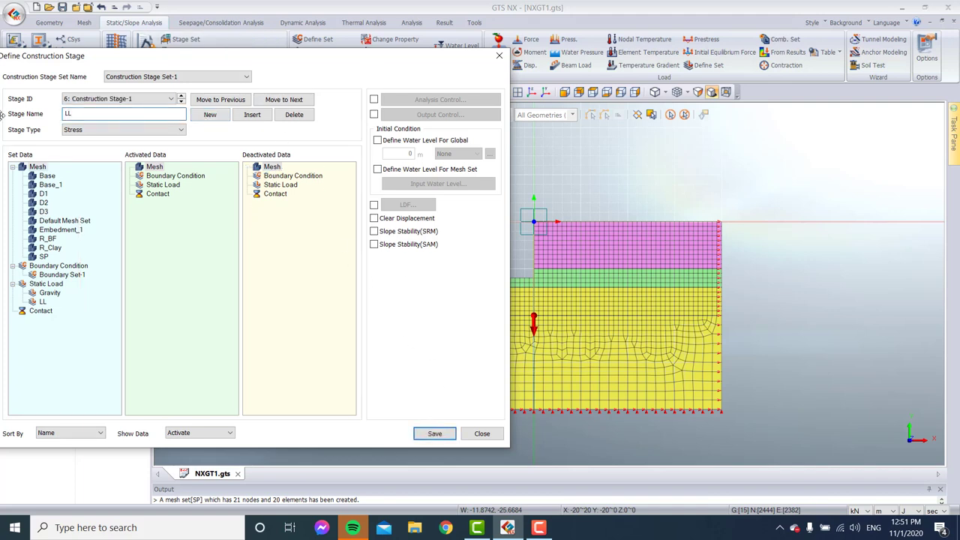
{"action": "left_click_drag", "start_coordinate": [41, 302], "coordinate": [237, 315]}
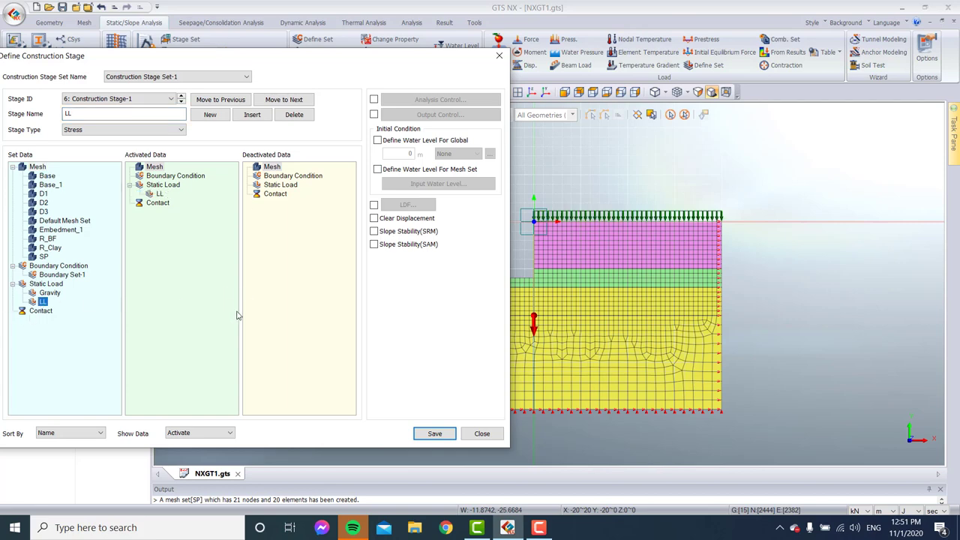
{"action": "left_click", "coordinate": [434, 434]}
{"action": "left_click", "coordinate": [474, 433]}
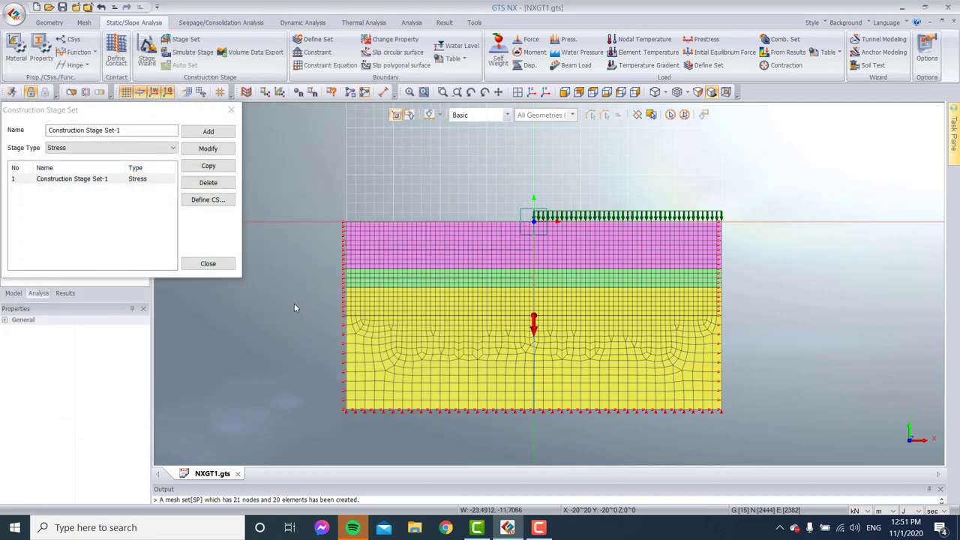
{"action": "left_click", "coordinate": [208, 264]}
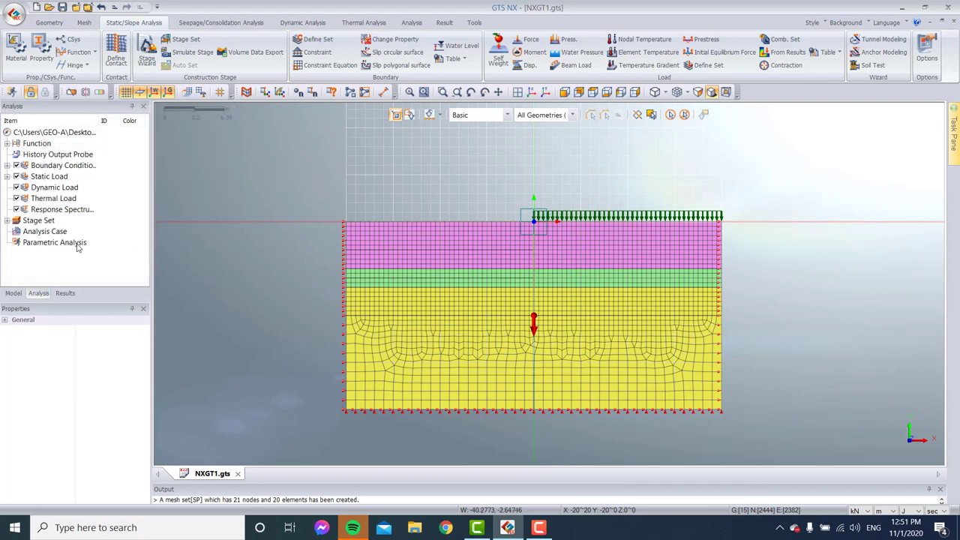
Step: Create an analysis case titled 1 with the Construction Stage solution type for Construction Stage Set-1
{"action": "right_click", "coordinate": [30, 232]}
{"action": "left_click", "coordinate": [47, 242]}
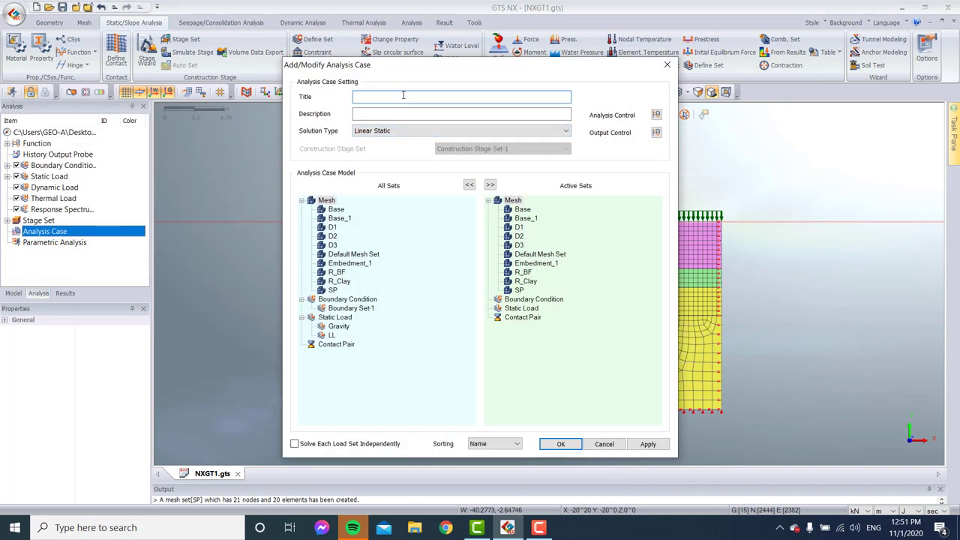
{"action": "left_click", "coordinate": [379, 132]}
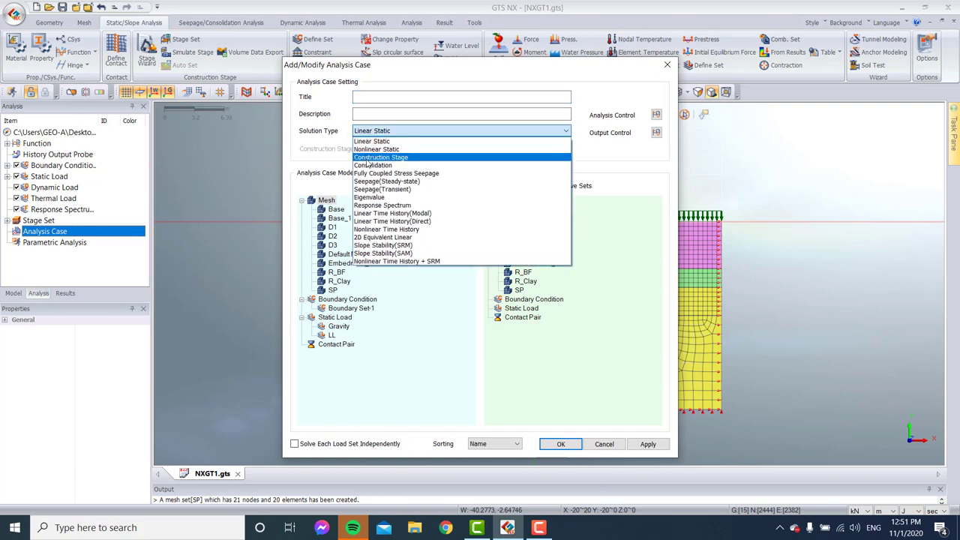
{"action": "left_click", "coordinate": [369, 155]}
{"action": "left_click", "coordinate": [372, 99]}
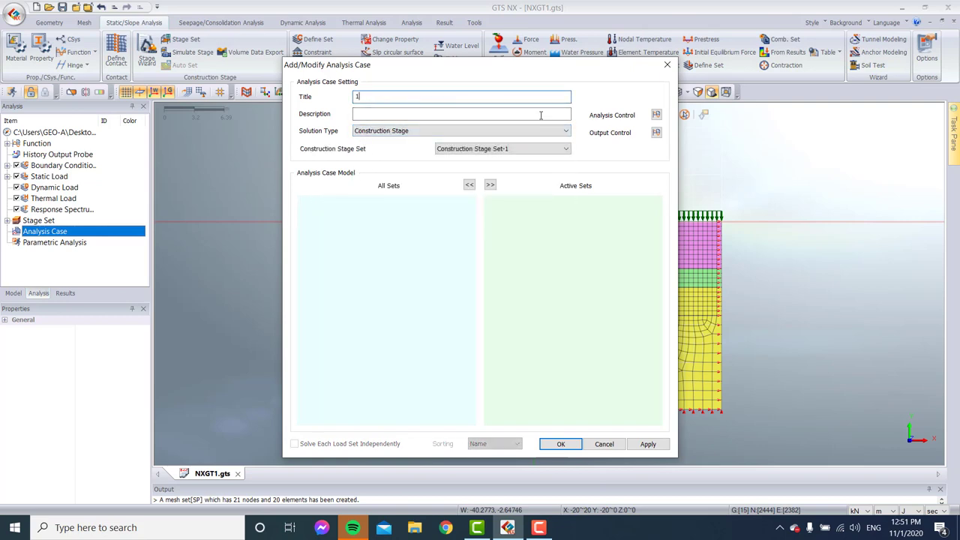
Step: Enable automatic water pressure, 1:Initial as the initial stress stage and the K0 condition in the analysis control, and confirm the case
{"action": "left_click", "coordinate": [656, 114]}
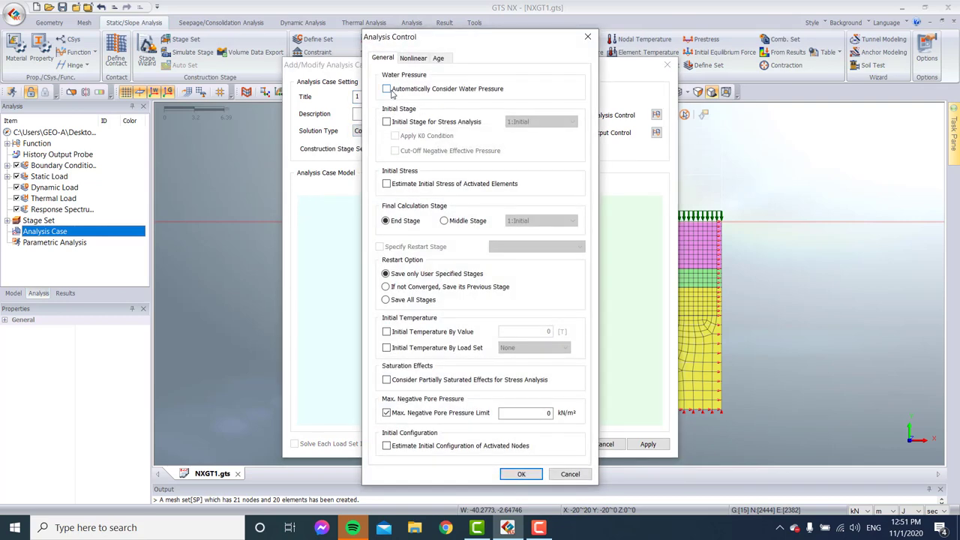
{"action": "left_click", "coordinate": [387, 122]}
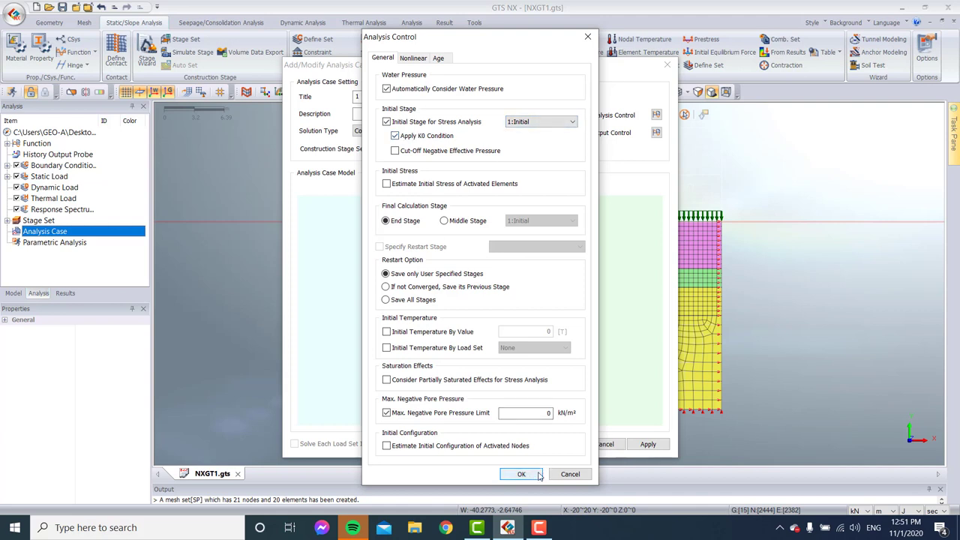
{"action": "left_click", "coordinate": [521, 474]}
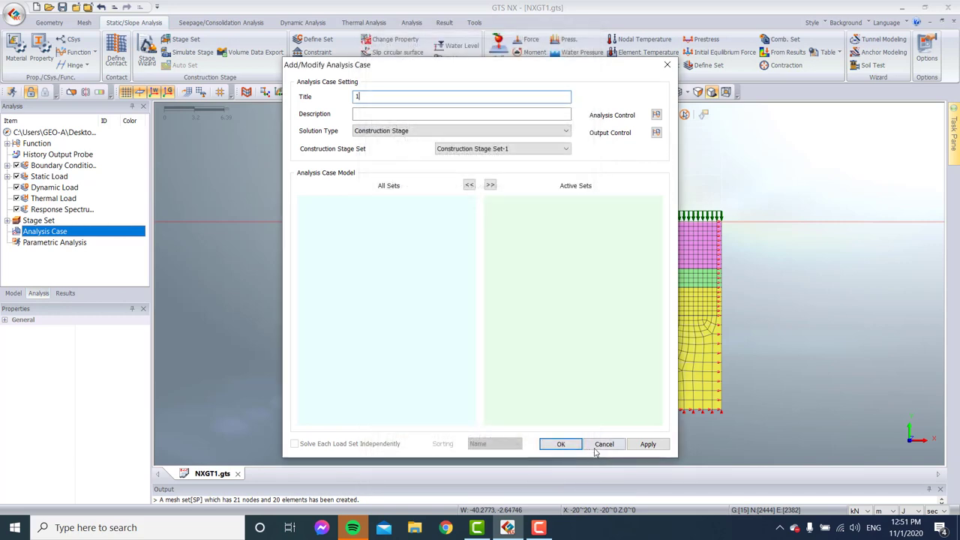
{"action": "left_click", "coordinate": [559, 444]}
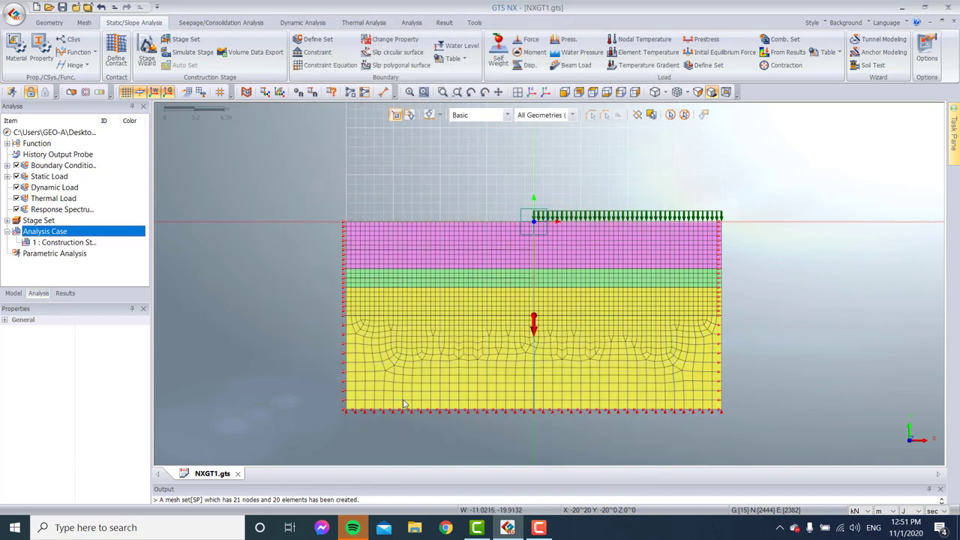
Step: Run the analysis for construction stage case 1 and shrink the output log area
{"action": "right_click", "coordinate": [68, 243]}
{"action": "left_click", "coordinate": [90, 249]}
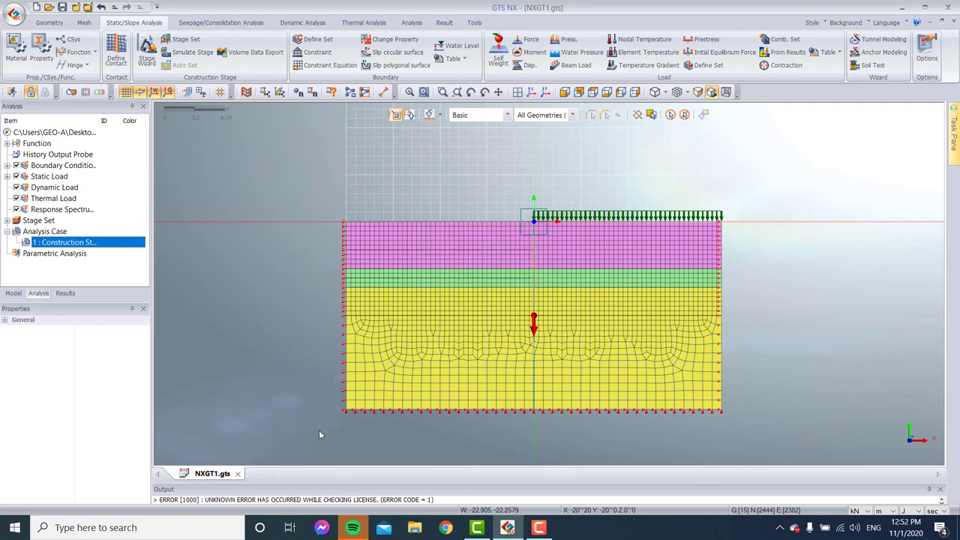
{"action": "scroll", "coordinate": [318, 429], "scroll_direction": "up", "scroll_amount": 2}
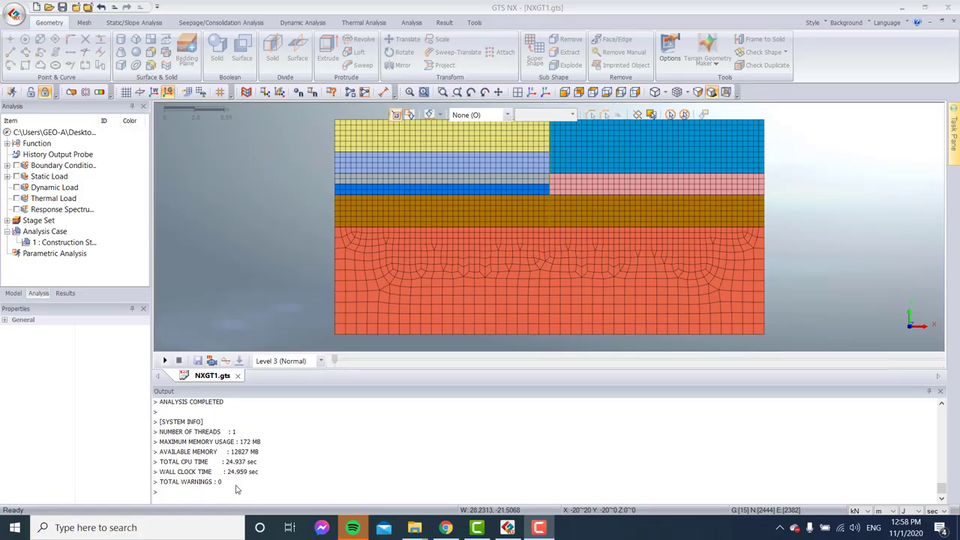
{"action": "left_click_drag", "start_coordinate": [357, 387], "coordinate": [350, 480]}
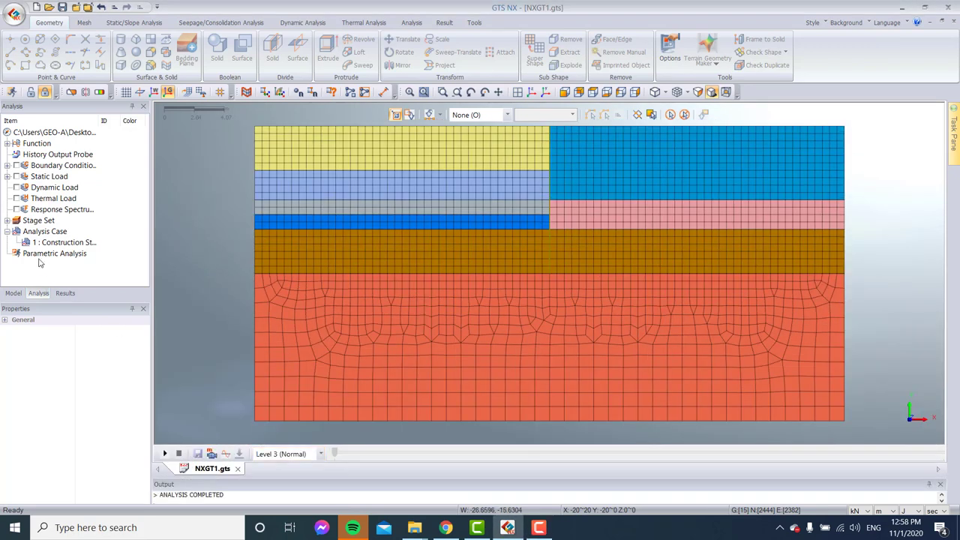
Step: Display the TX translation displacement contour for the INCR=8 result of stage LL
{"action": "left_click", "coordinate": [65, 294]}
{"action": "scroll", "coordinate": [43, 258], "scroll_direction": "down", "scroll_amount": 1}
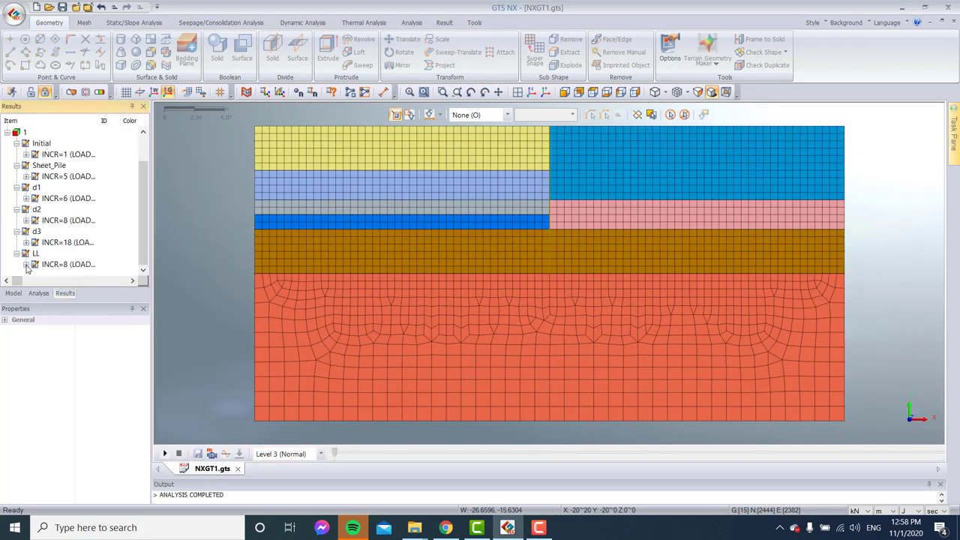
{"action": "left_click", "coordinate": [26, 265]}
{"action": "left_click", "coordinate": [35, 187]}
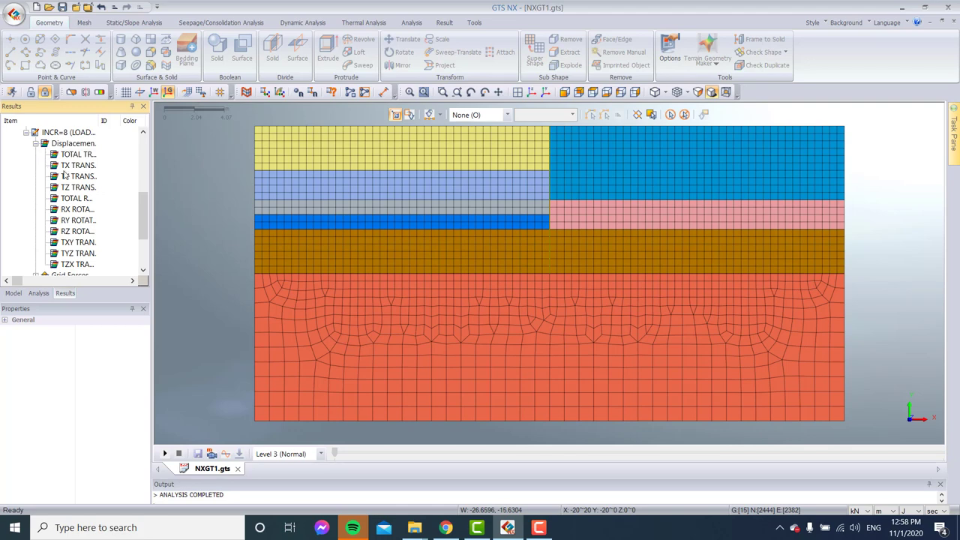
{"action": "double_click", "coordinate": [75, 165]}
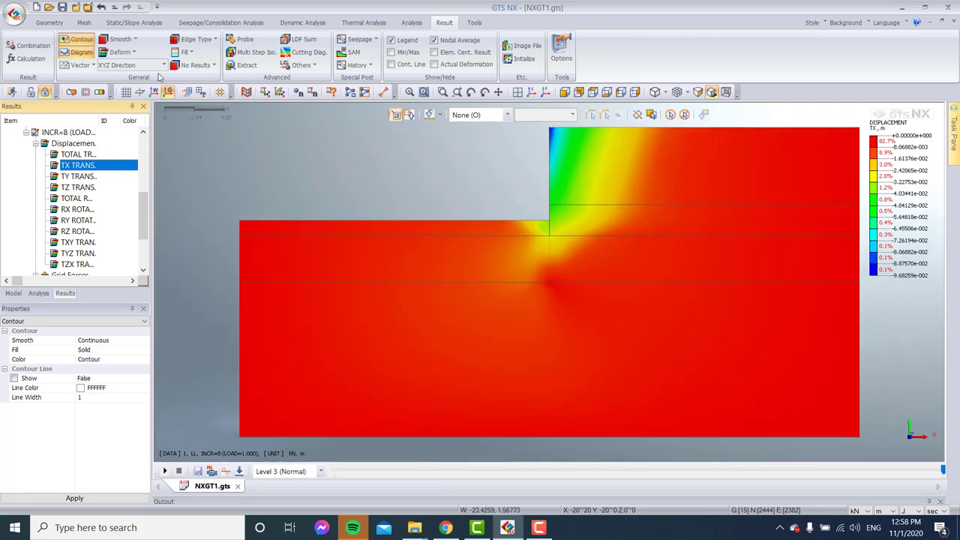
Step: Set the contour smoothing to Fringe and show the model in its Deformed shape
{"action": "left_click", "coordinate": [117, 43]}
{"action": "left_click", "coordinate": [123, 65]}
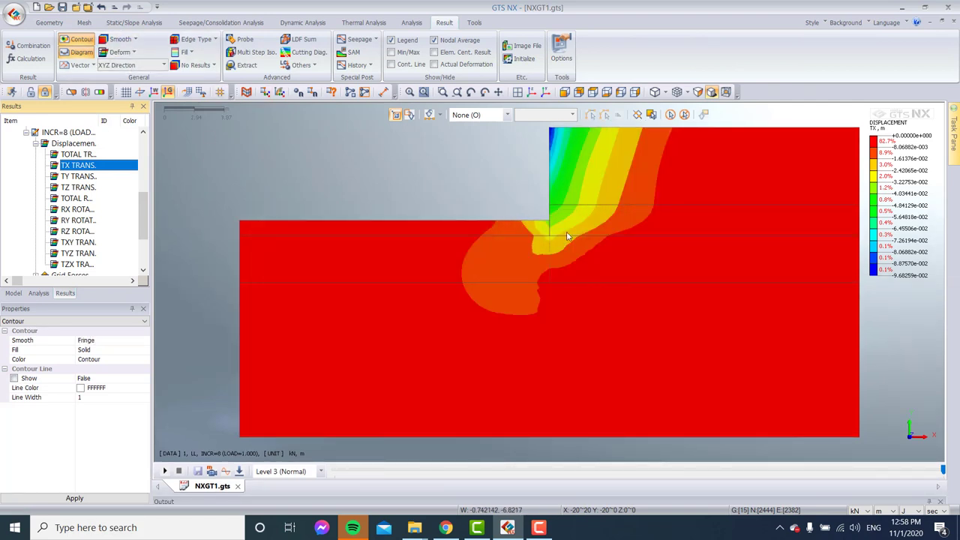
{"action": "scroll", "coordinate": [307, 283], "scroll_direction": "down", "scroll_amount": 1}
{"action": "left_click", "coordinate": [120, 51]}
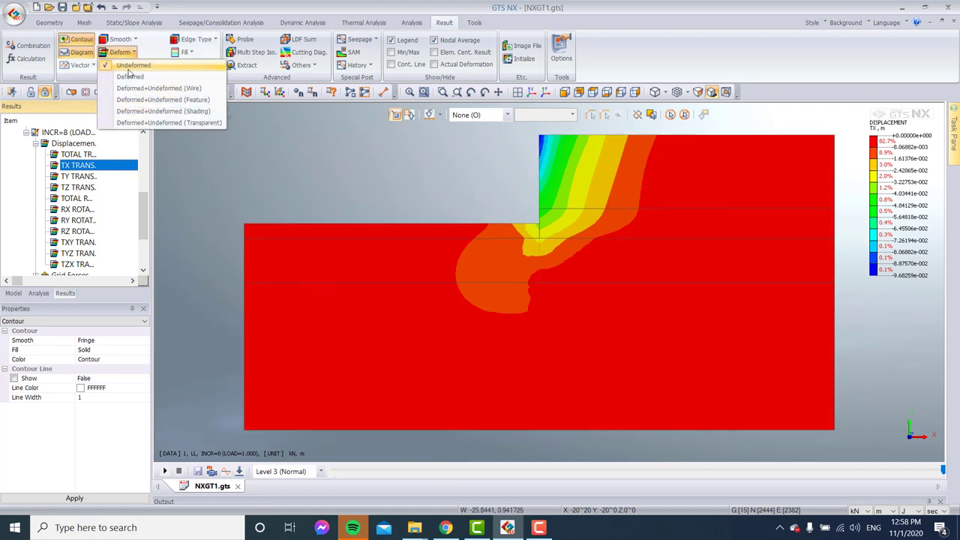
{"action": "left_click", "coordinate": [129, 78]}
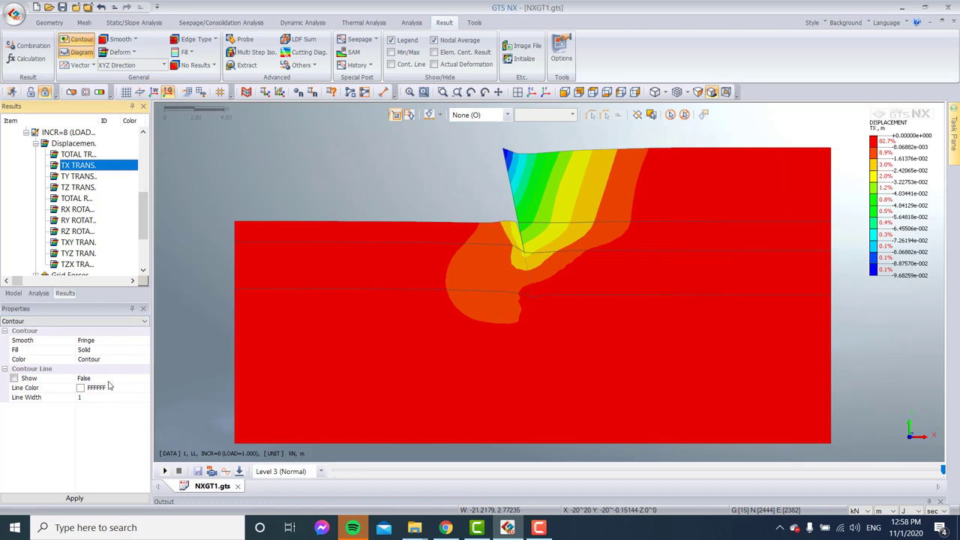
Step: Enable Actual Deformation in the deform properties and apply it to the displacement plot
{"action": "left_click", "coordinate": [30, 321]}
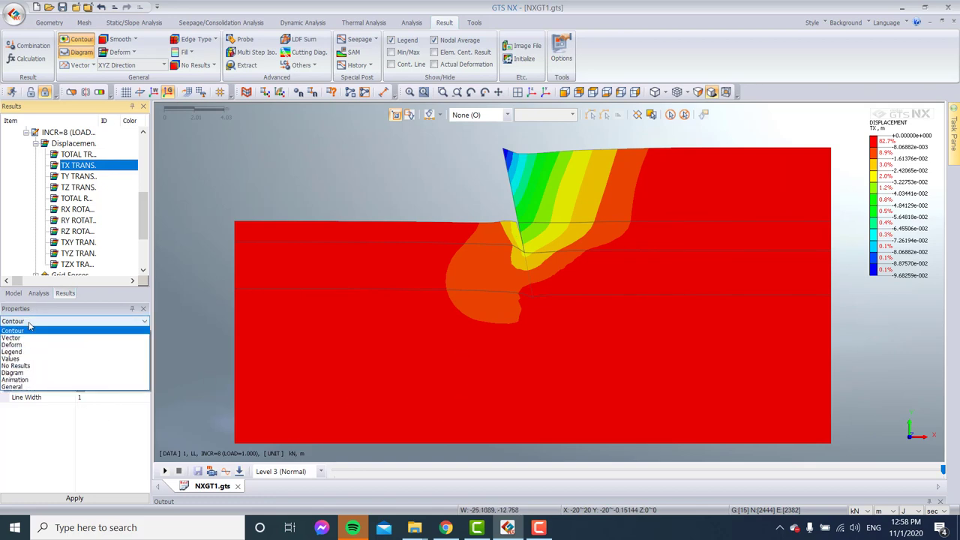
{"action": "left_click", "coordinate": [14, 345]}
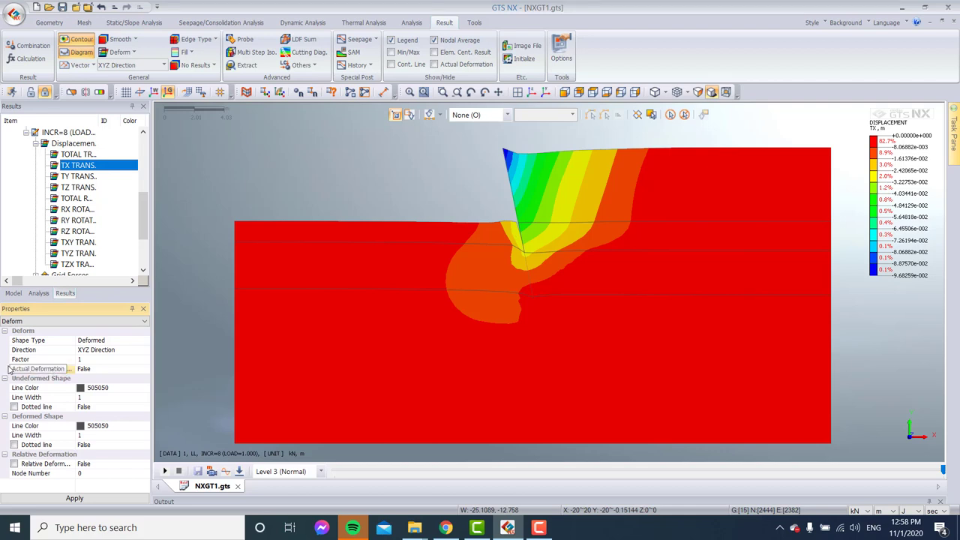
{"action": "left_click", "coordinate": [91, 495]}
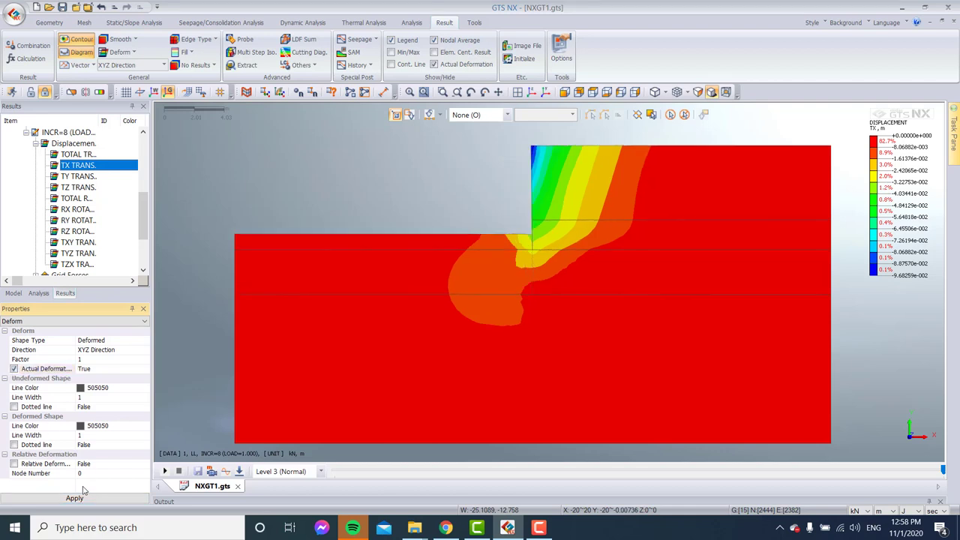
Step: Start the Probe tool for nodal results and show the minimum and maximum TX displacement labels
{"action": "left_click", "coordinate": [264, 39]}
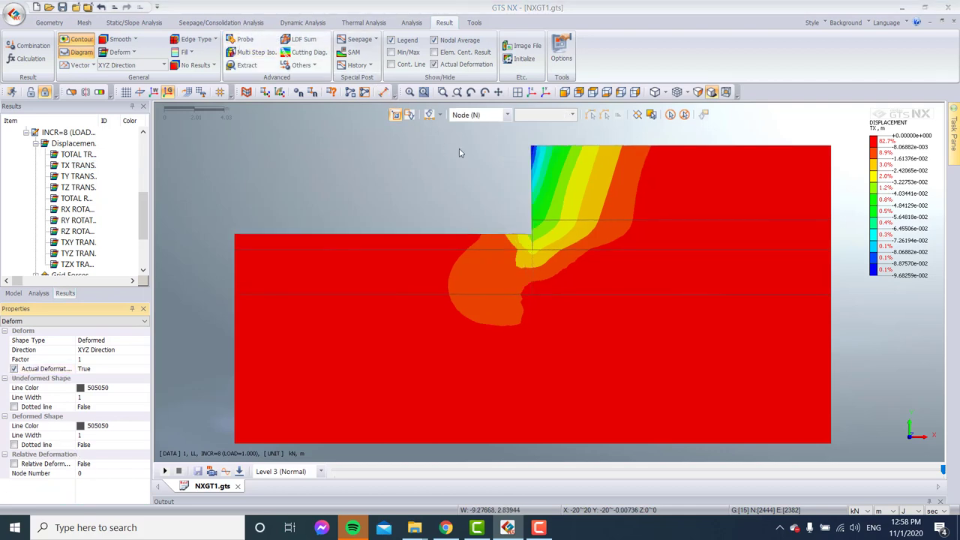
{"action": "left_click", "coordinate": [391, 53]}
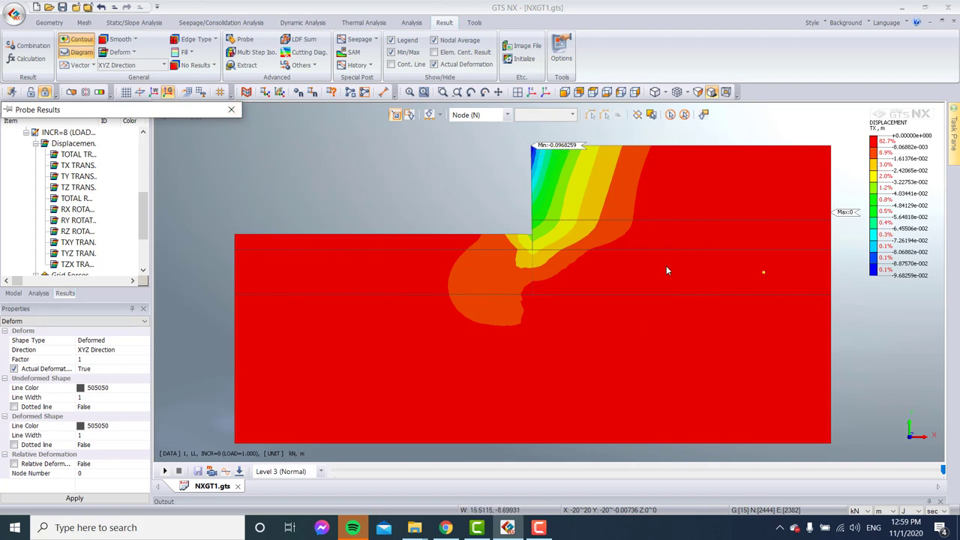
Step: Play the animation of the TX displacement result and stop it
{"action": "left_click", "coordinate": [164, 471]}
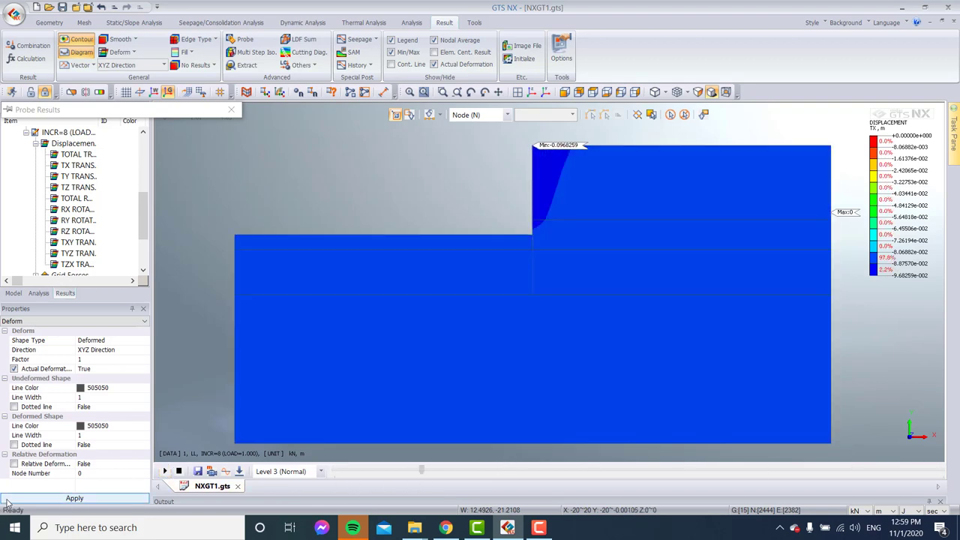
{"action": "left_click", "coordinate": [180, 471]}
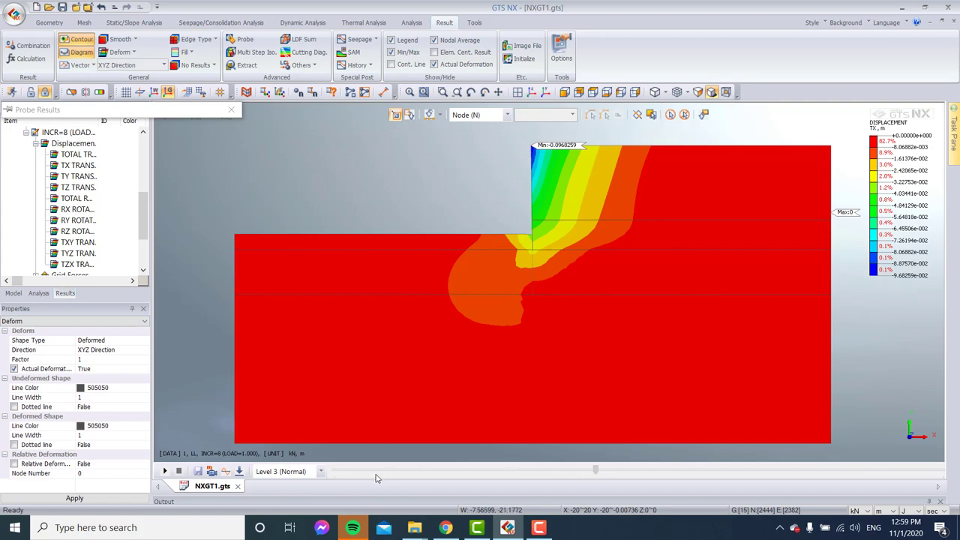
Step: Close the probe results and replay the TX displacement animation, stopping it after a moment
{"action": "left_click_drag", "start_coordinate": [150, 110], "coordinate": [153, 103]}
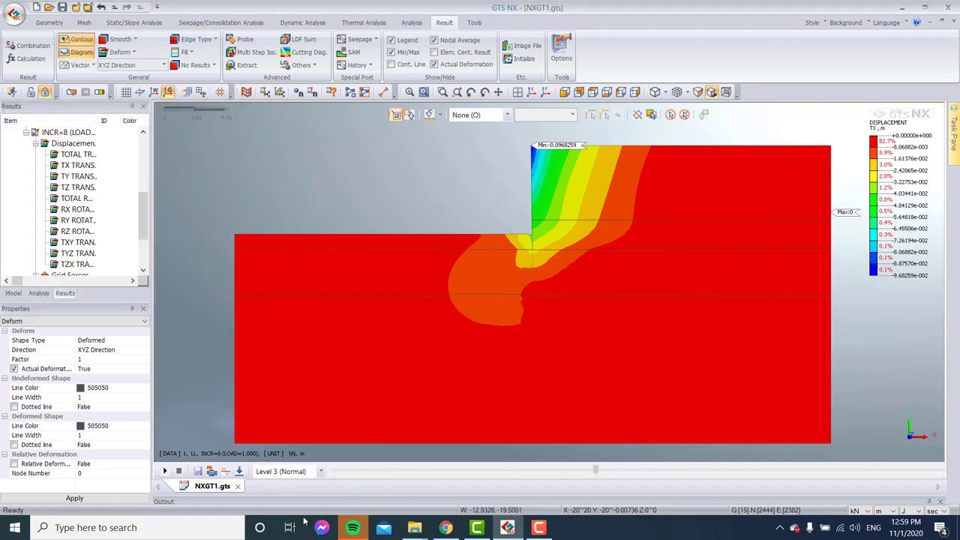
{"action": "left_click", "coordinate": [166, 471]}
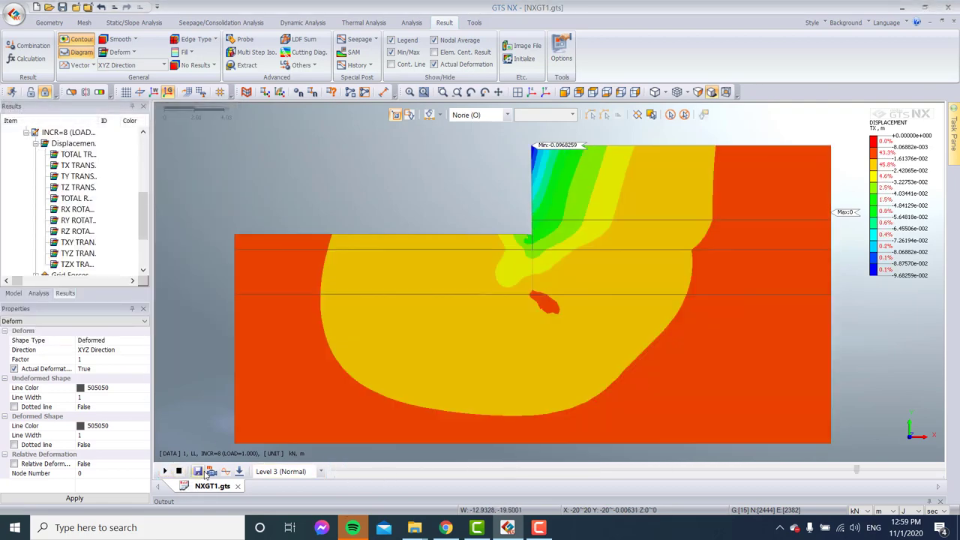
{"action": "left_click", "coordinate": [178, 471]}
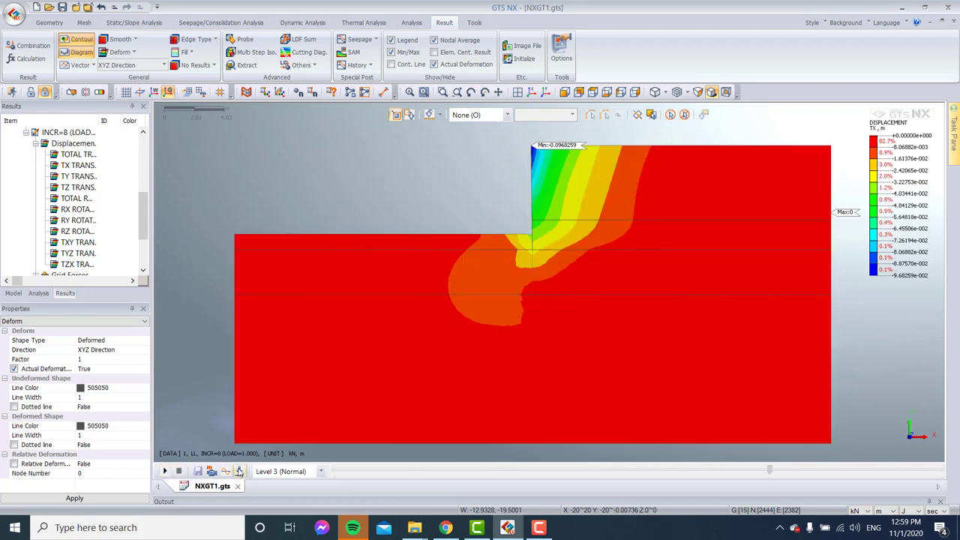
Step: Display the TX and TY translation results of stage LL and scrub each one through the construction stages
{"action": "scroll", "coordinate": [78, 219], "scroll_direction": "down", "scroll_amount": 3}
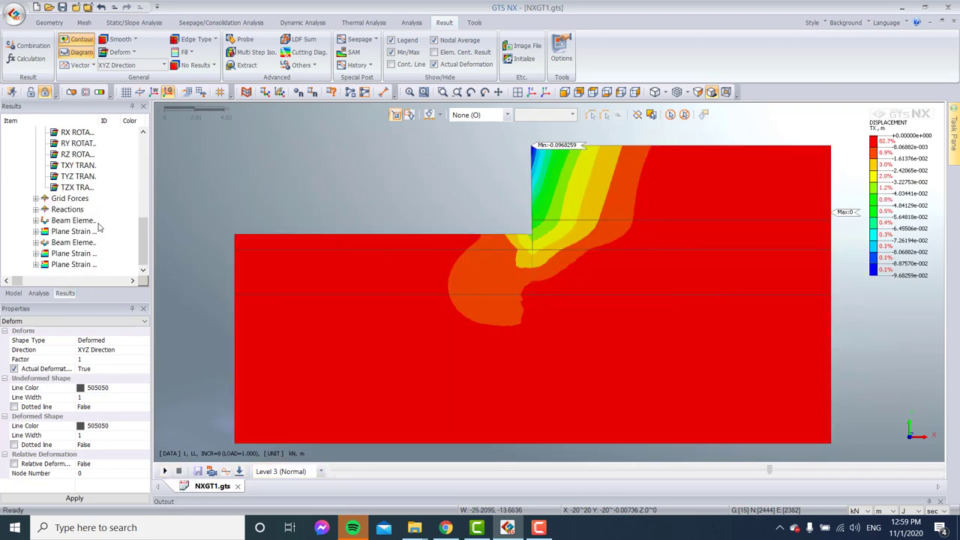
{"action": "scroll", "coordinate": [70, 215], "scroll_direction": "up", "scroll_amount": 4}
{"action": "left_click", "coordinate": [69, 221]}
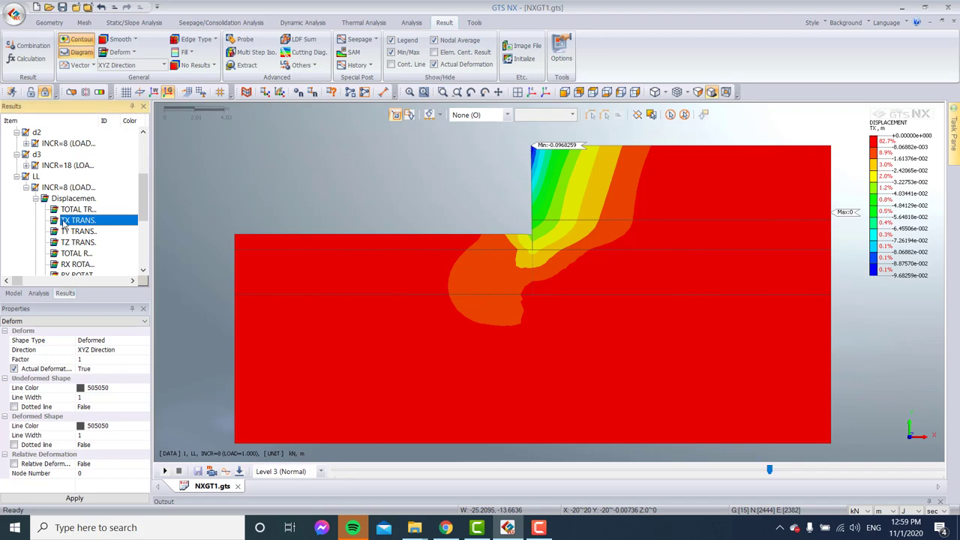
{"action": "left_click_drag", "start_coordinate": [768, 471], "coordinate": [740, 480]}
{"action": "left_click_drag", "start_coordinate": [632, 479], "coordinate": [409, 469]}
{"action": "left_click_drag", "start_coordinate": [590, 470], "coordinate": [854, 473]}
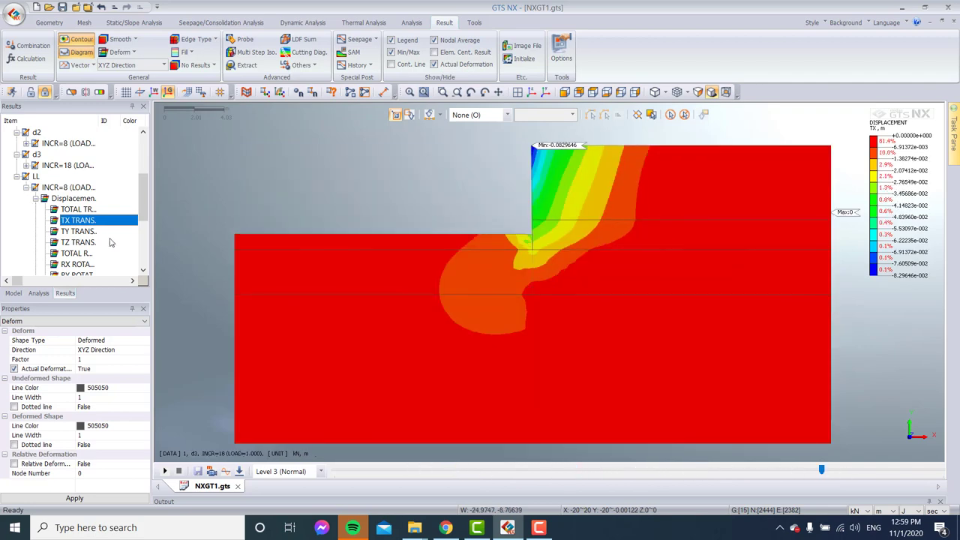
{"action": "left_click", "coordinate": [71, 233]}
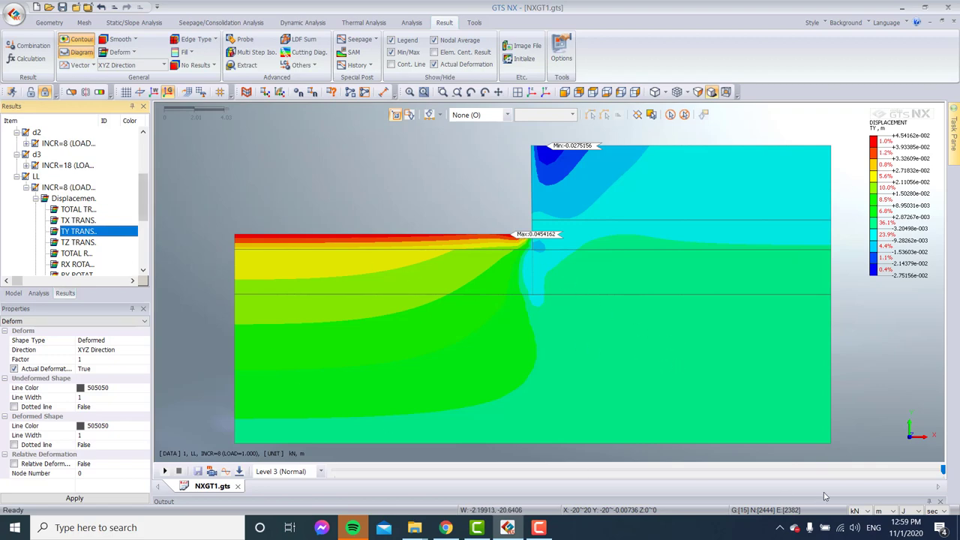
{"action": "left_click_drag", "start_coordinate": [358, 468], "coordinate": [449, 476]}
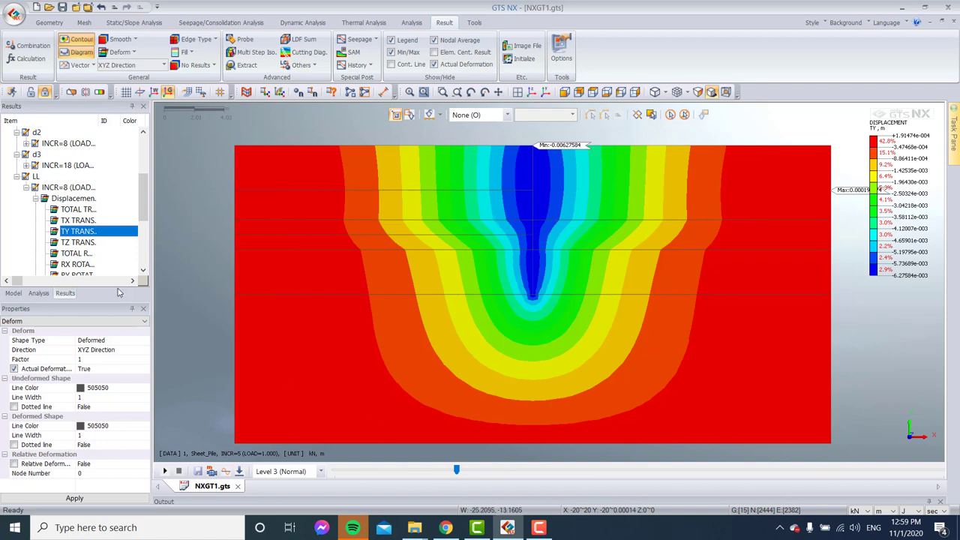
Step: Hide all mesh sets except the sheet pile set SP
{"action": "scroll", "coordinate": [76, 255], "scroll_direction": "down", "scroll_amount": 4}
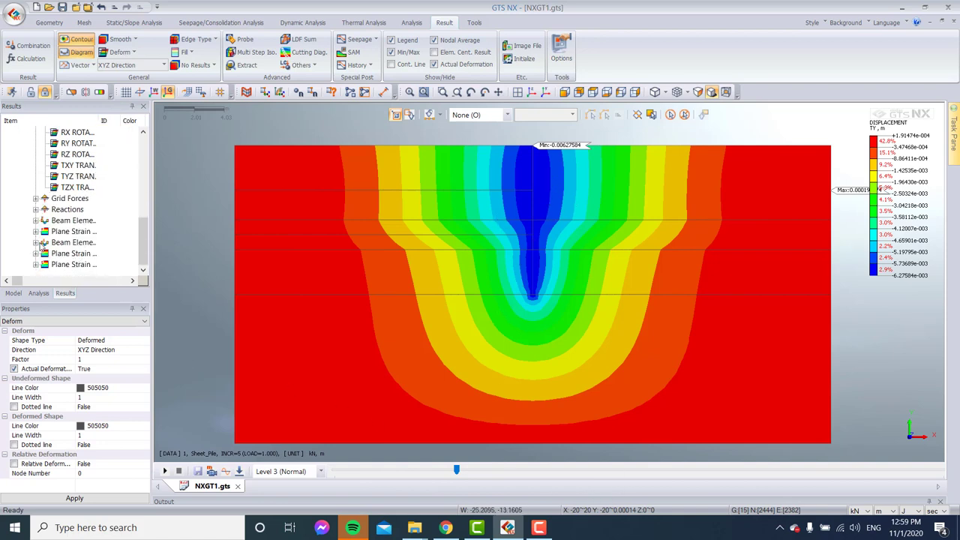
{"action": "left_click", "coordinate": [41, 242]}
{"action": "left_click", "coordinate": [14, 293]}
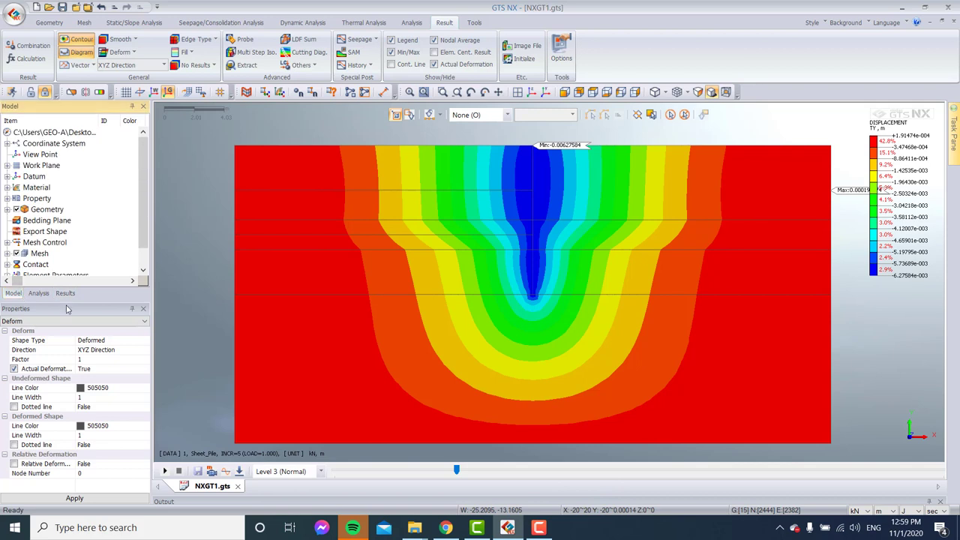
{"action": "left_click", "coordinate": [17, 254]}
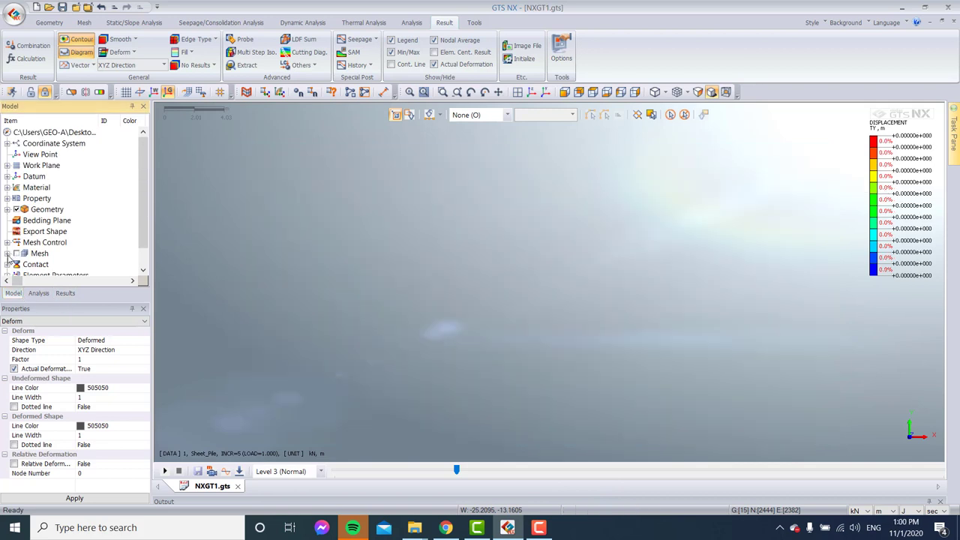
{"action": "left_click", "coordinate": [6, 253]}
{"action": "left_click", "coordinate": [44, 264]}
{"action": "left_click", "coordinate": [27, 264]}
Step: Collapse the Beam Element Stresses group in the results tree and widen its Item column to show longer result names
{"action": "left_click", "coordinate": [57, 293]}
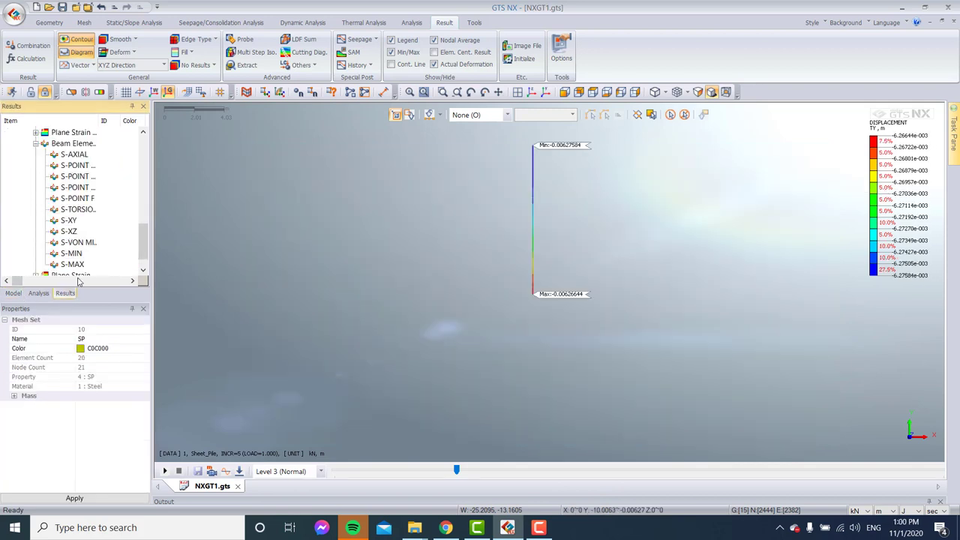
{"action": "scroll", "coordinate": [75, 251], "scroll_direction": "up", "scroll_amount": 4}
{"action": "scroll", "coordinate": [66, 253], "scroll_direction": "up", "scroll_amount": 1}
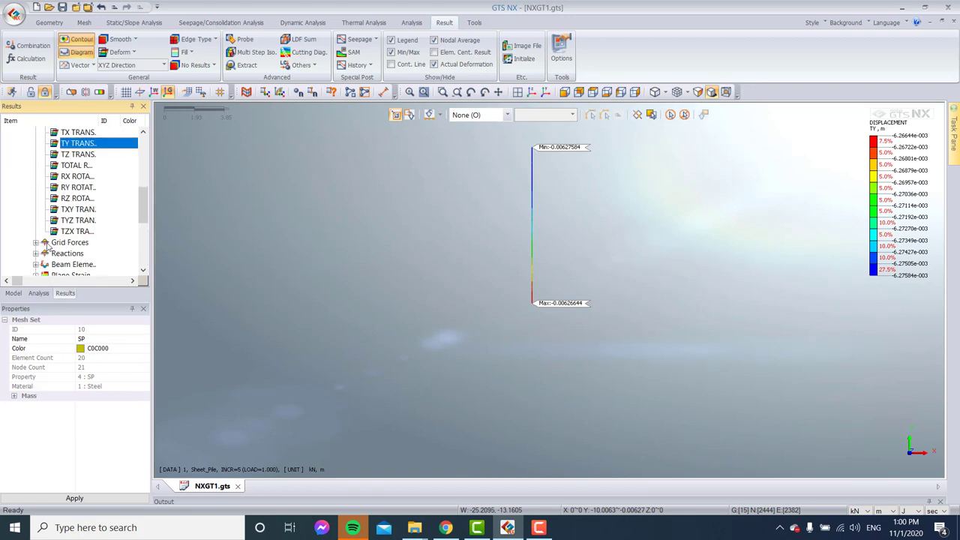
{"action": "scroll", "coordinate": [36, 246], "scroll_direction": "down", "scroll_amount": 2}
{"action": "left_click", "coordinate": [35, 221]}
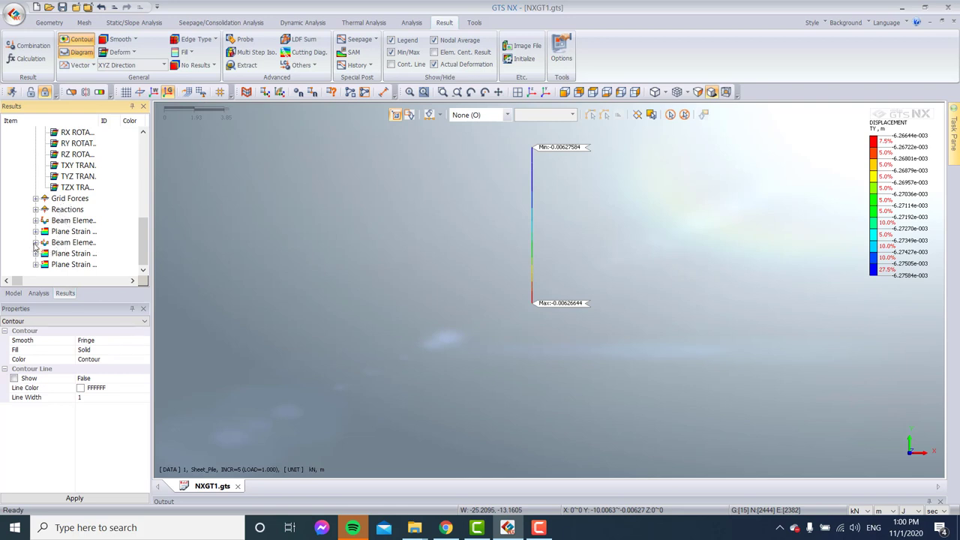
{"action": "left_click", "coordinate": [35, 242]}
{"action": "left_click", "coordinate": [35, 143]}
{"action": "left_click_drag", "start_coordinate": [106, 118], "coordinate": [128, 119]}
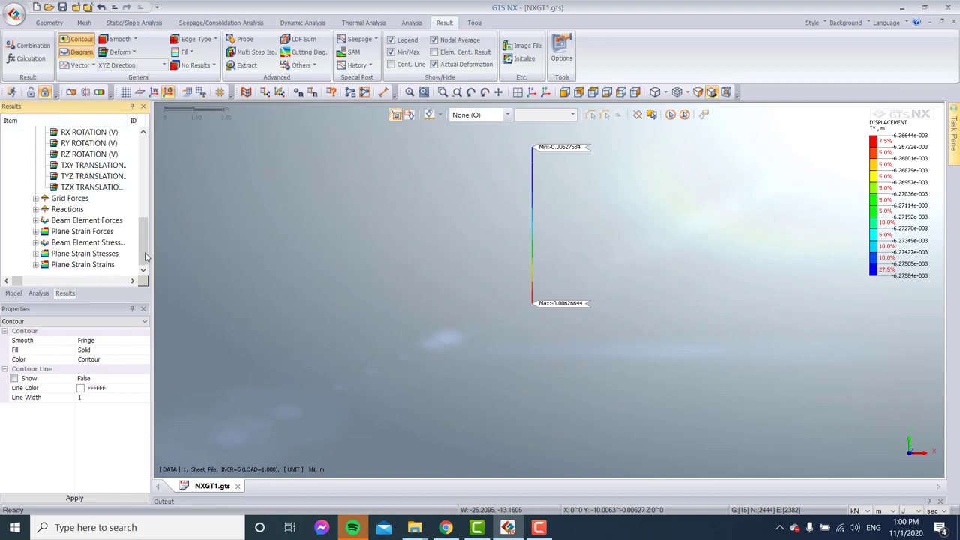
Step: Display the sheet pile's Shear Force Y and Bending Moment Y from the stage LL Beam Element Forces
{"action": "left_click", "coordinate": [35, 220]}
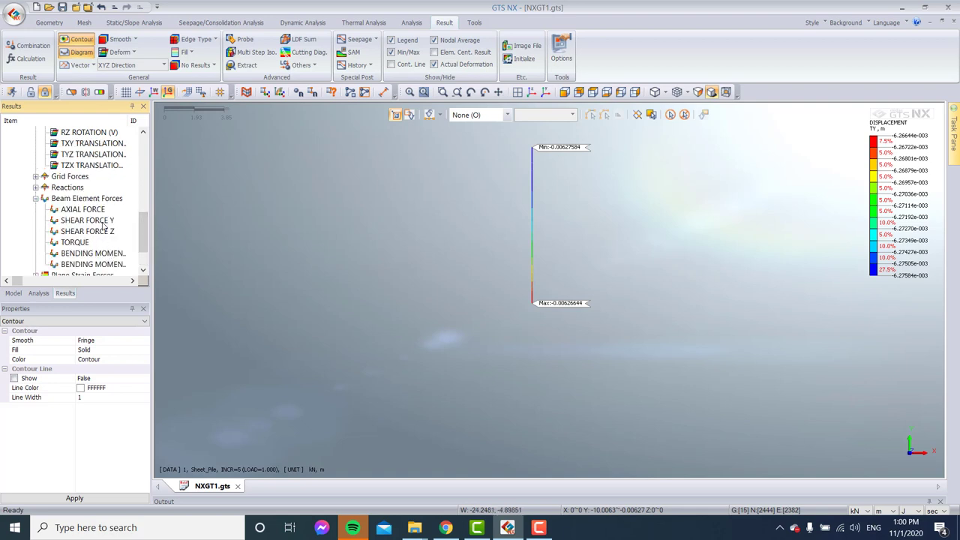
{"action": "left_click", "coordinate": [87, 220]}
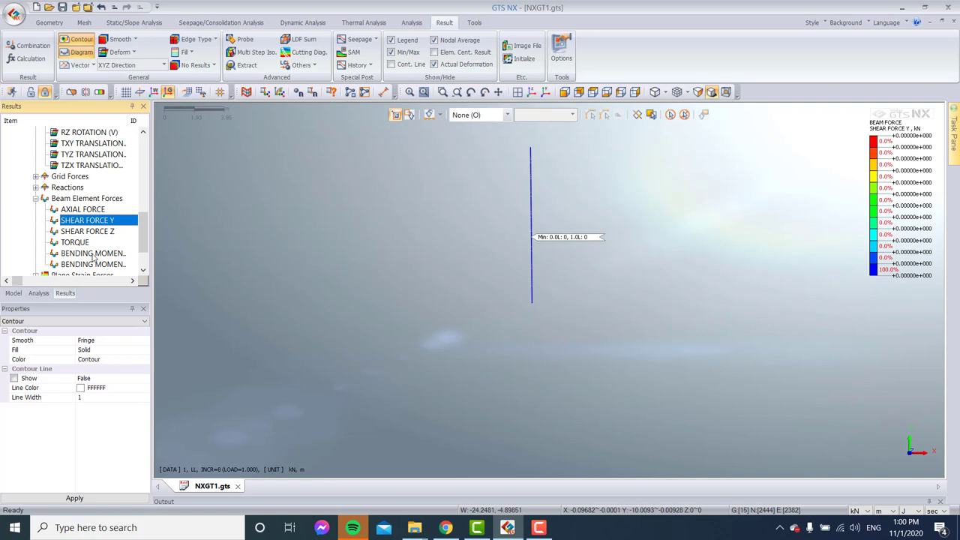
{"action": "left_click", "coordinate": [91, 254]}
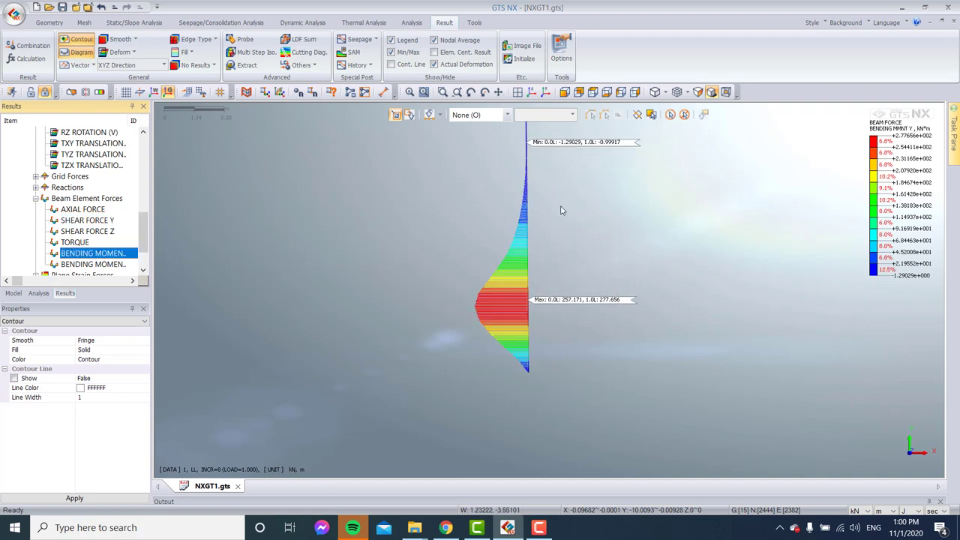
{"action": "middle_click_drag", "start_coordinate": [560, 210], "coordinate": [525, 258], "text": "ctrl"}
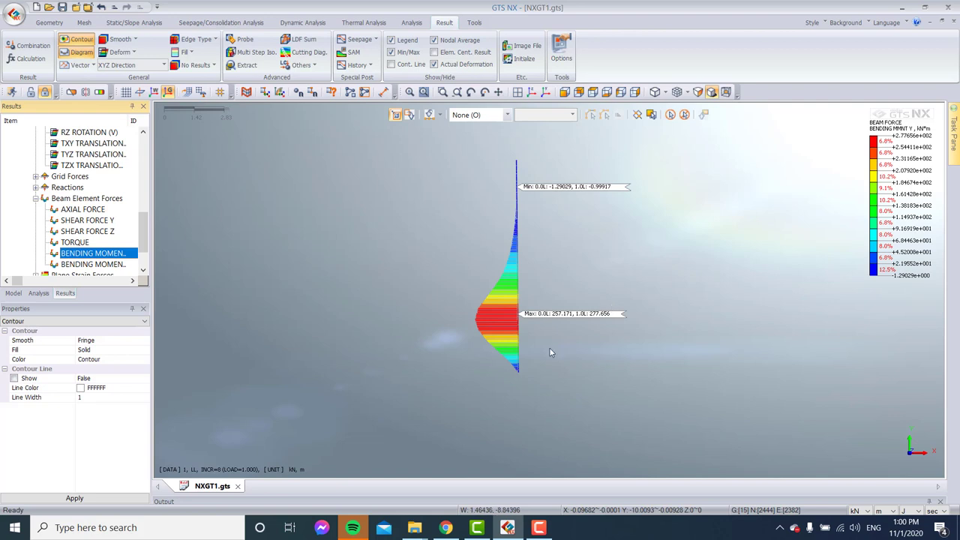
Step: Switch back to pre-processing mode and show all mesh sets again
{"action": "left_click", "coordinate": [30, 92]}
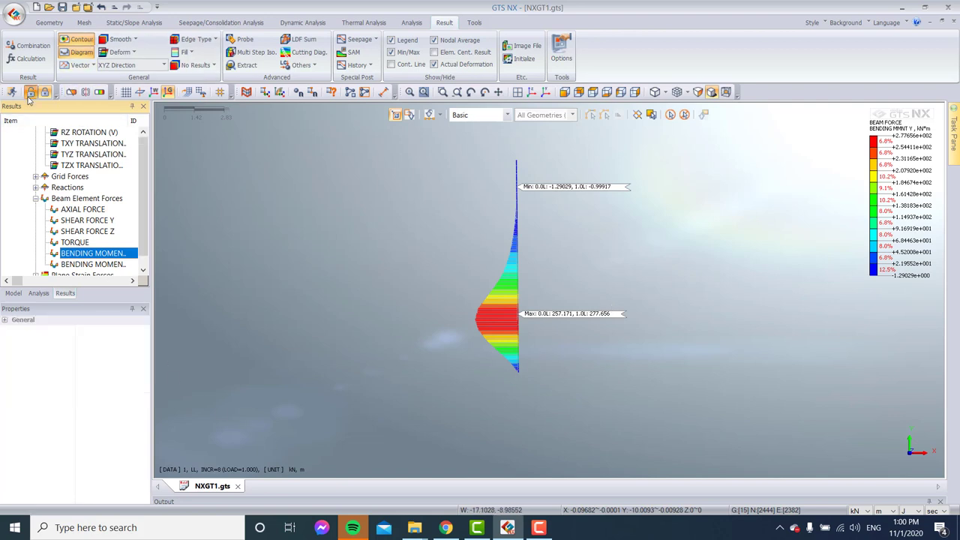
{"action": "left_click", "coordinate": [14, 294]}
{"action": "left_click", "coordinate": [16, 154]}
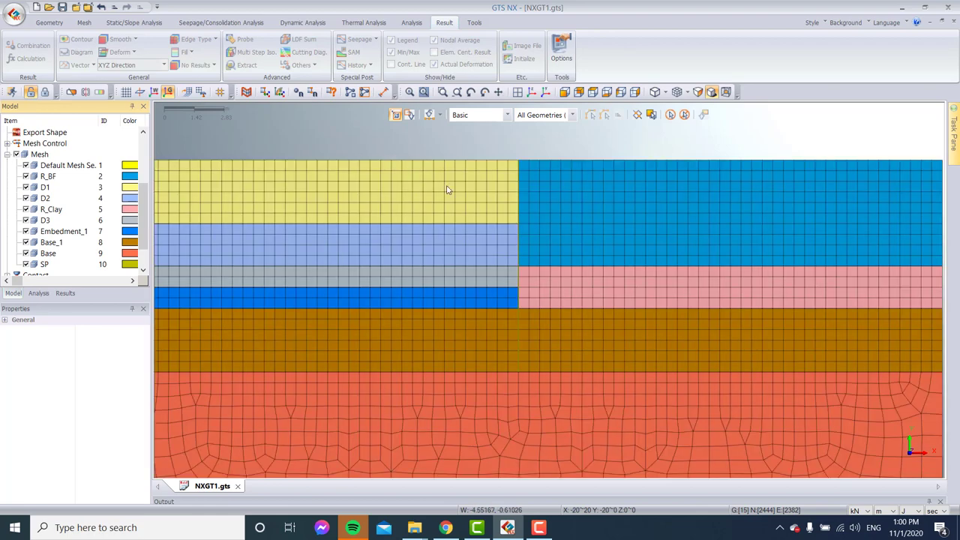
{"action": "scroll", "coordinate": [553, 246], "scroll_direction": "down", "scroll_amount": 3}
{"action": "scroll", "coordinate": [499, 210], "scroll_direction": "up", "scroll_amount": 2}
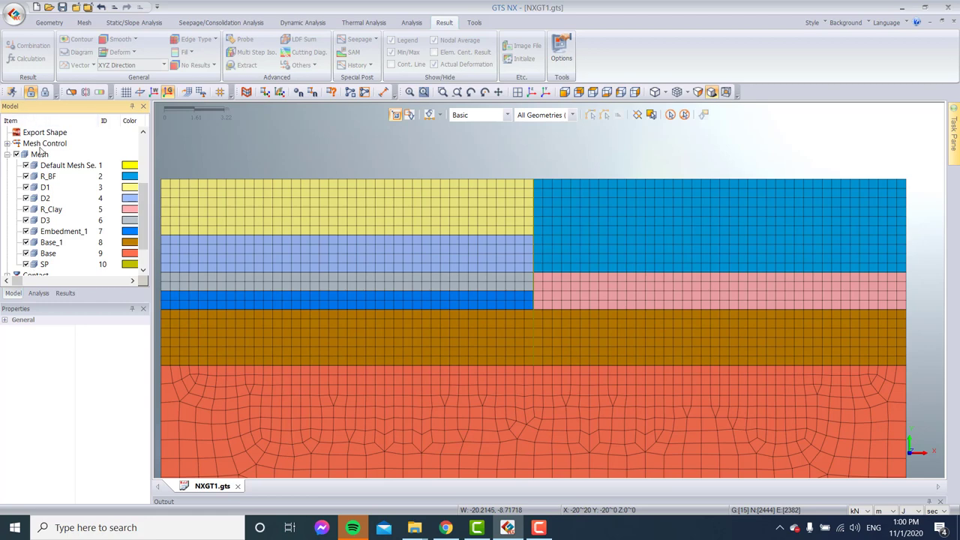
Step: Launch Excel through the Windows search
{"action": "left_click", "coordinate": [239, 534]}
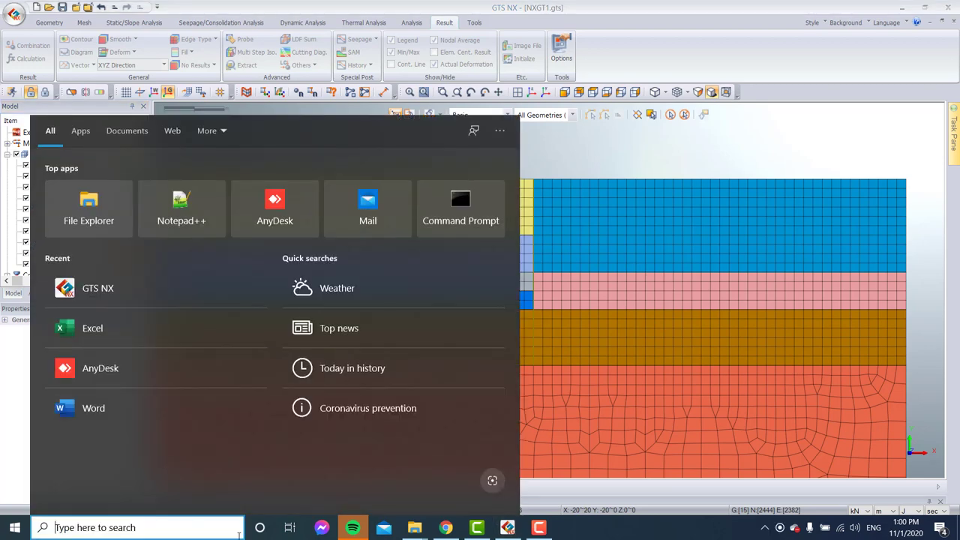
{"action": "type", "text": "ex"}
{"action": "key", "text": "Return"}
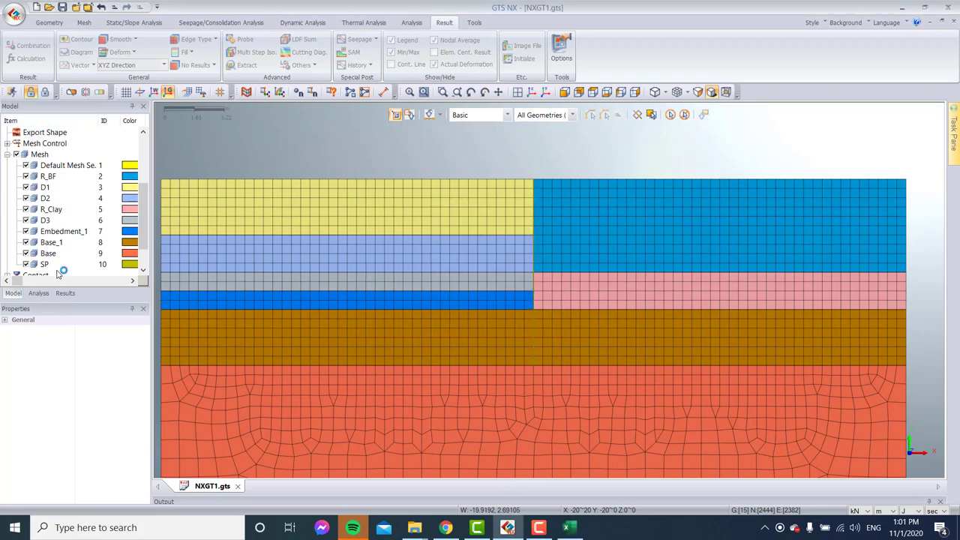
Step: Import the NXGT1_1 analysis result file into the results tree
{"action": "left_click", "coordinate": [65, 293]}
{"action": "left_click", "coordinate": [30, 133]}
{"action": "right_click", "coordinate": [27, 133]}
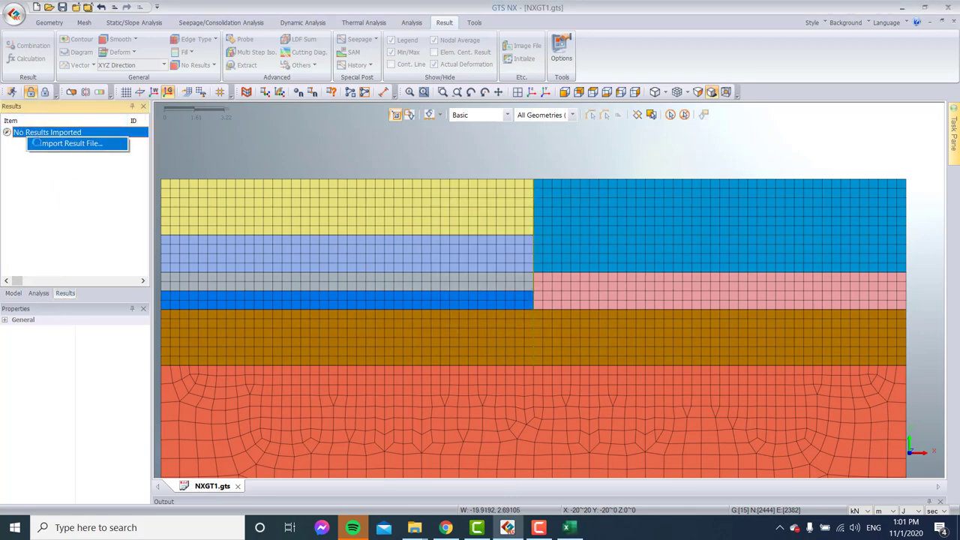
{"action": "left_click", "coordinate": [69, 143]}
{"action": "double_click", "coordinate": [137, 96]}
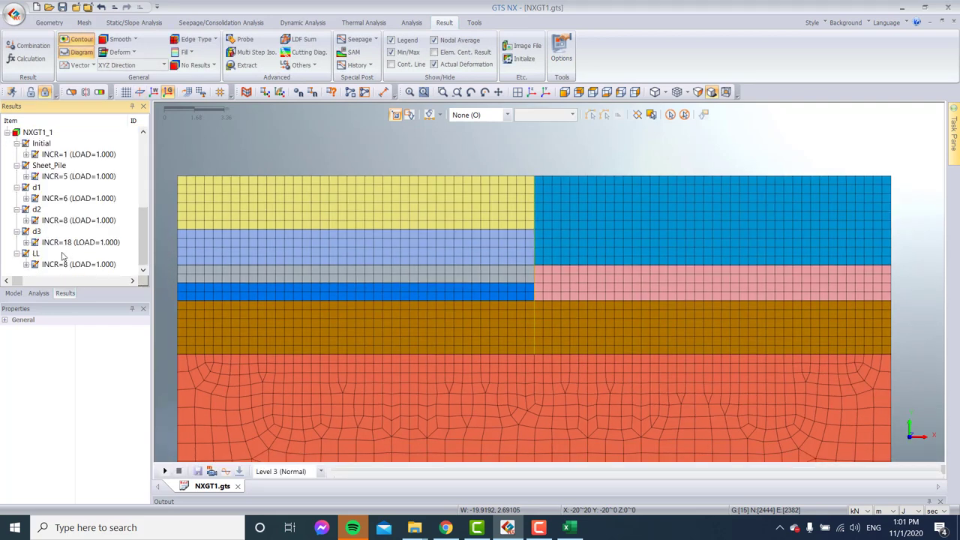
Step: Expand the Beam Element Forces of the imported stage LL, INCR=8, and select Bending Moment Y
{"action": "left_click", "coordinate": [27, 265]}
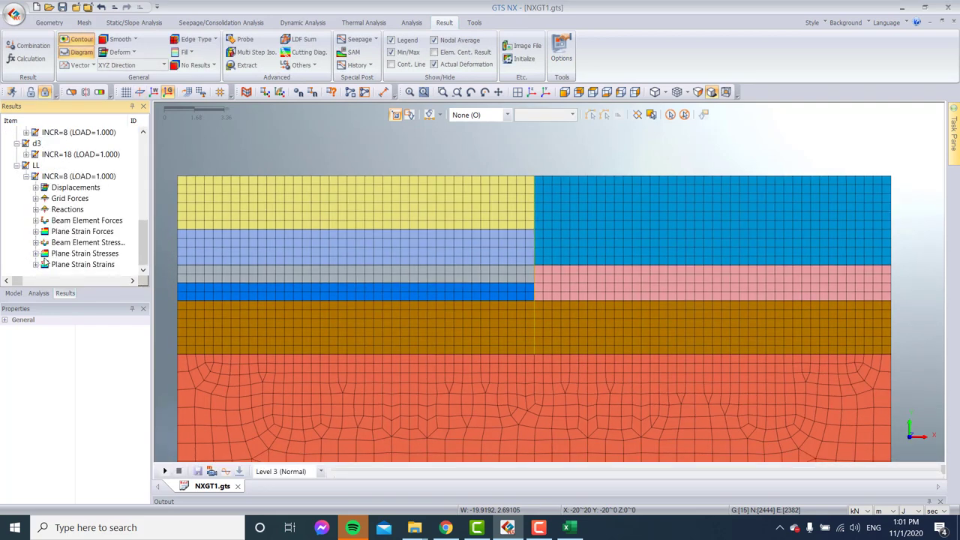
{"action": "left_click", "coordinate": [36, 188]}
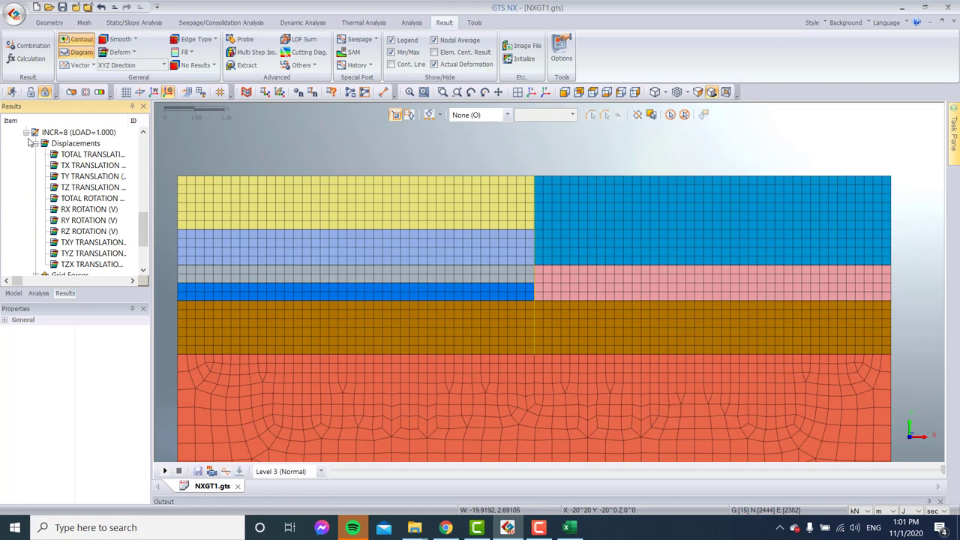
{"action": "left_click", "coordinate": [26, 132]}
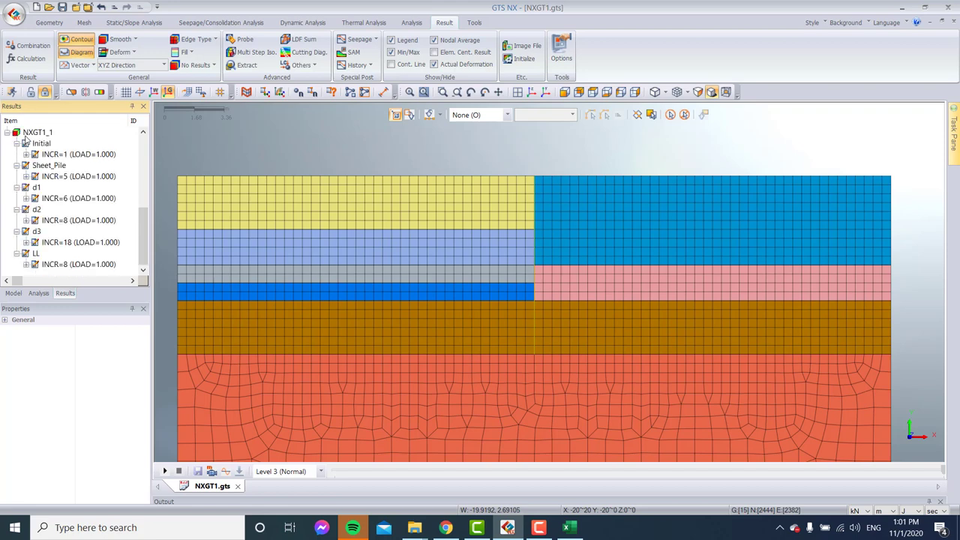
{"action": "left_click", "coordinate": [26, 264]}
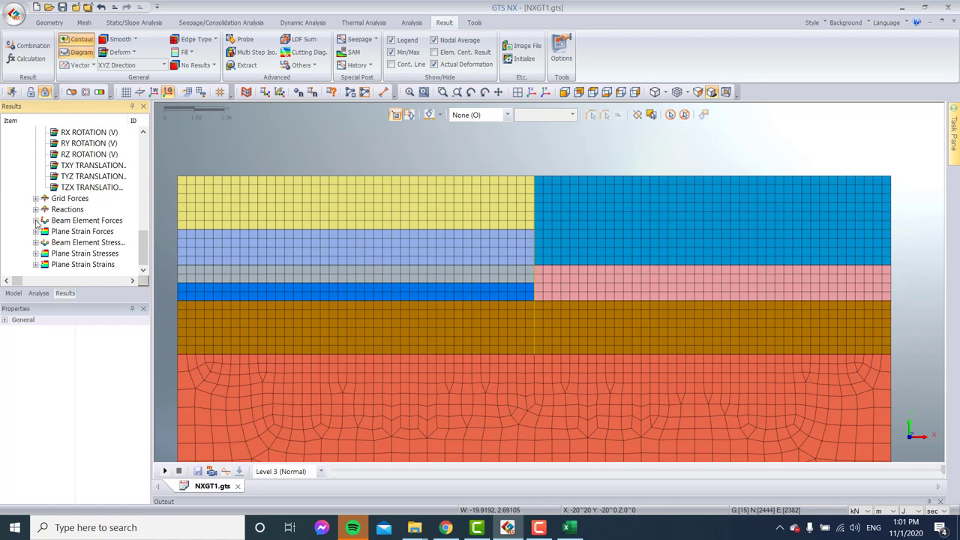
{"action": "left_click", "coordinate": [36, 221]}
{"action": "left_click", "coordinate": [88, 254]}
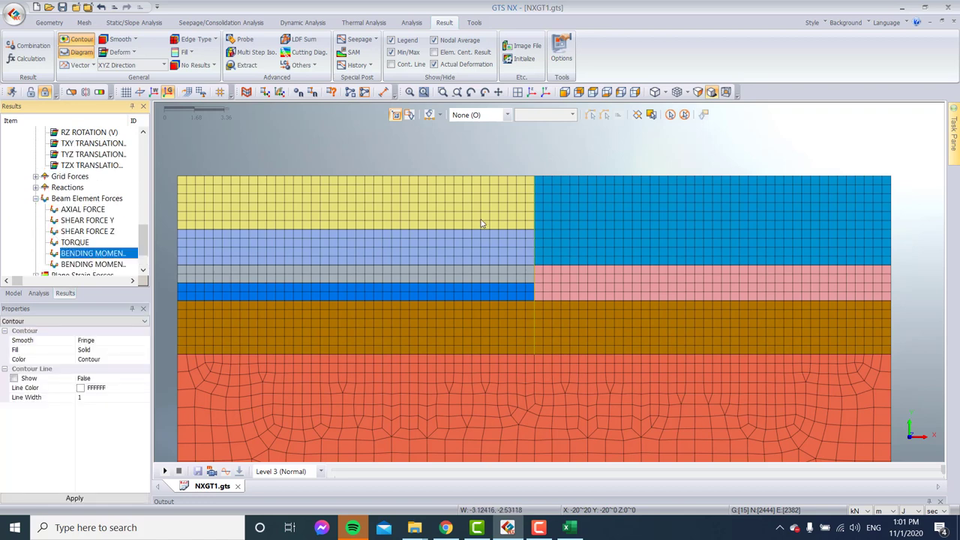
Step: Show only the SP mesh set and display its Bending Moment Y diagram for stage LL
{"action": "left_click", "coordinate": [13, 293]}
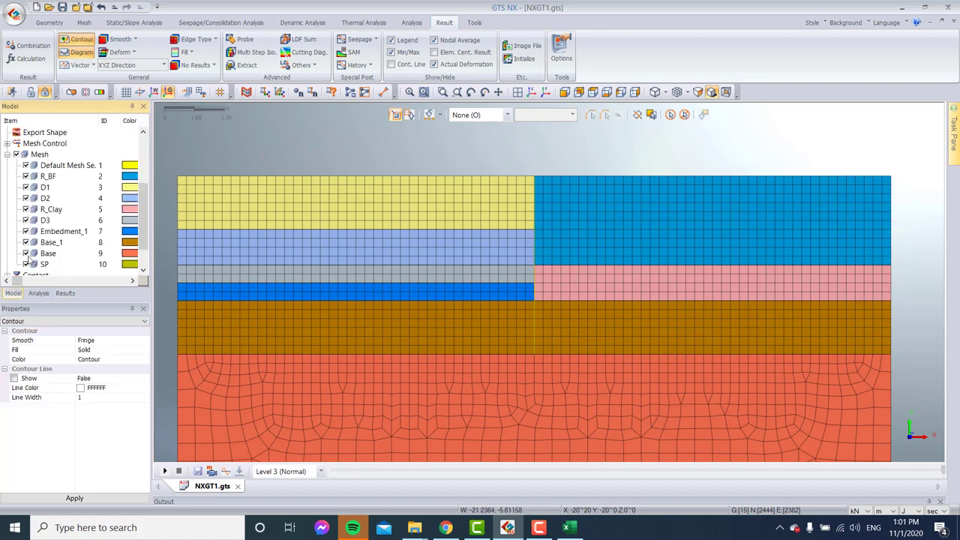
{"action": "left_click", "coordinate": [16, 153]}
{"action": "left_click", "coordinate": [26, 264]}
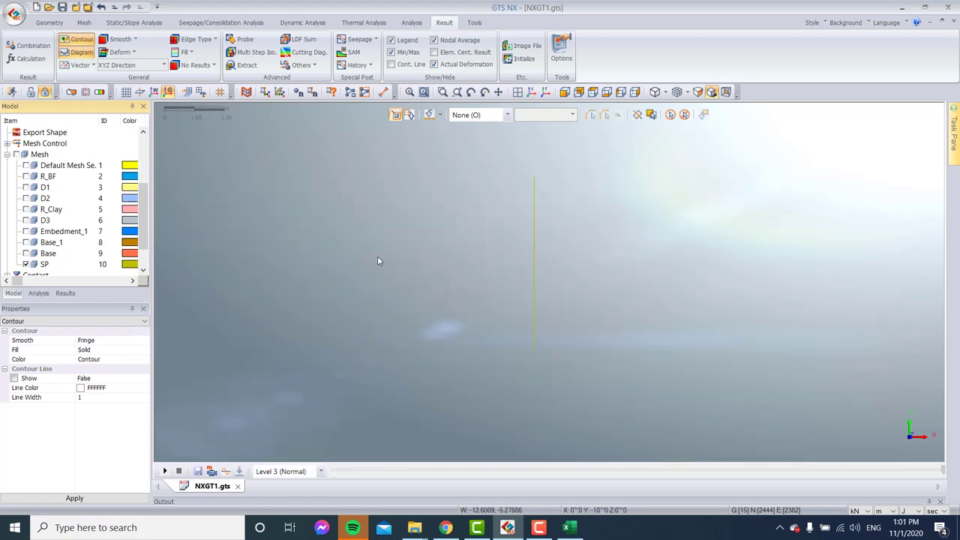
{"action": "left_click", "coordinate": [64, 293]}
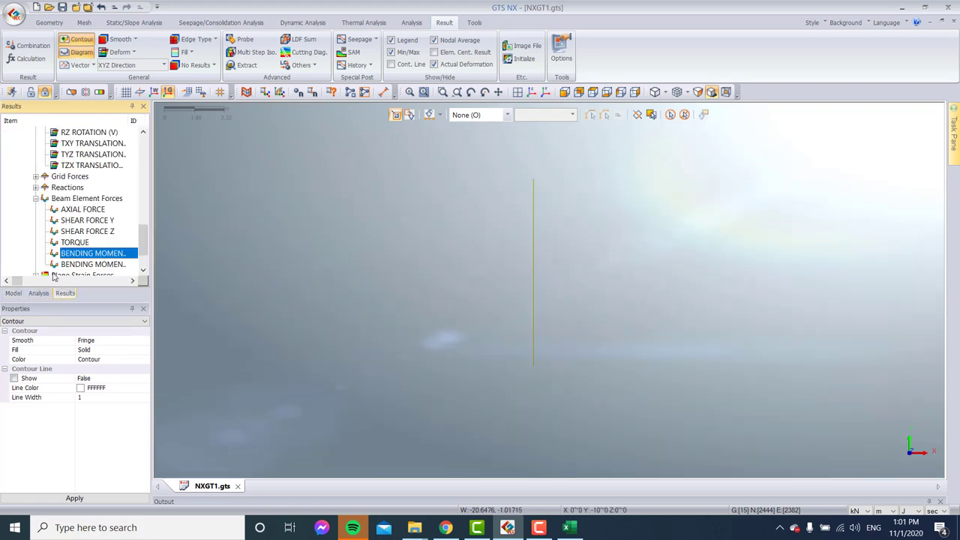
{"action": "double_click", "coordinate": [87, 252]}
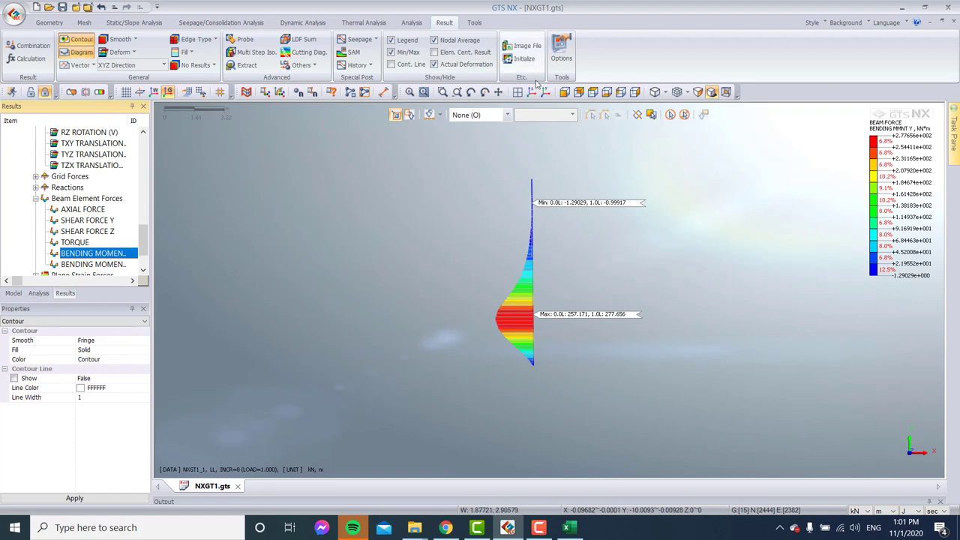
Step: Set up a result extraction for Beam Element Forces with BENDING MOMENT Y as the result
{"action": "left_click", "coordinate": [250, 65]}
{"action": "left_click", "coordinate": [96, 151]}
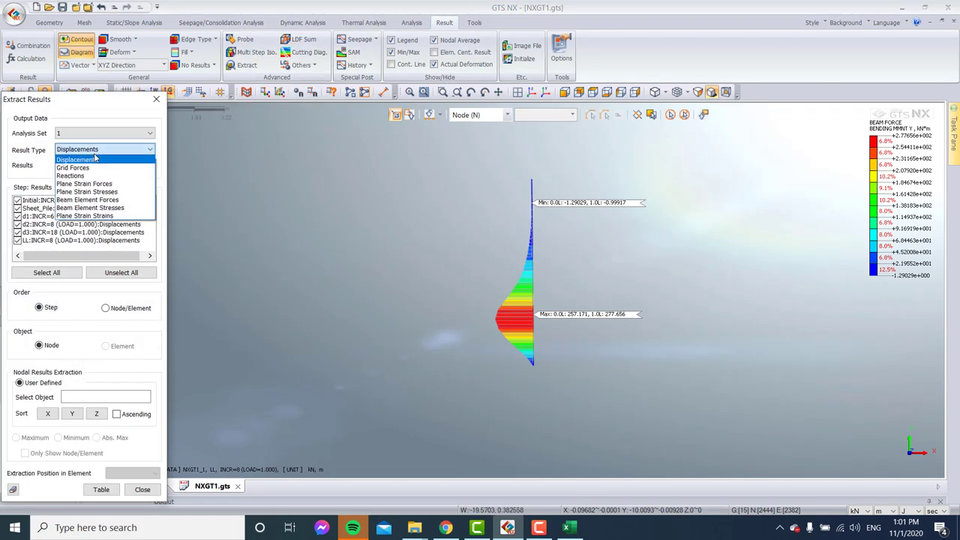
{"action": "left_click", "coordinate": [113, 200]}
{"action": "left_click", "coordinate": [112, 165]}
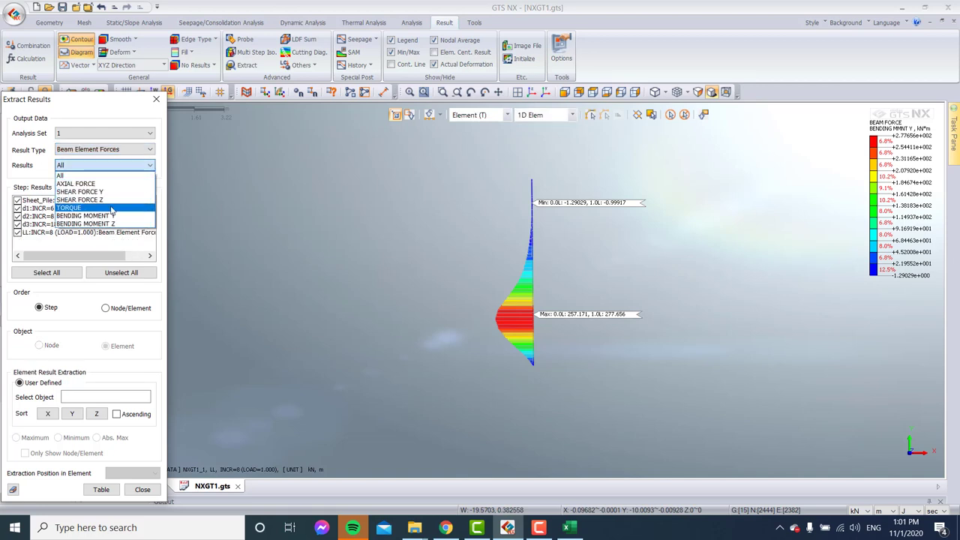
{"action": "left_click", "coordinate": [112, 216]}
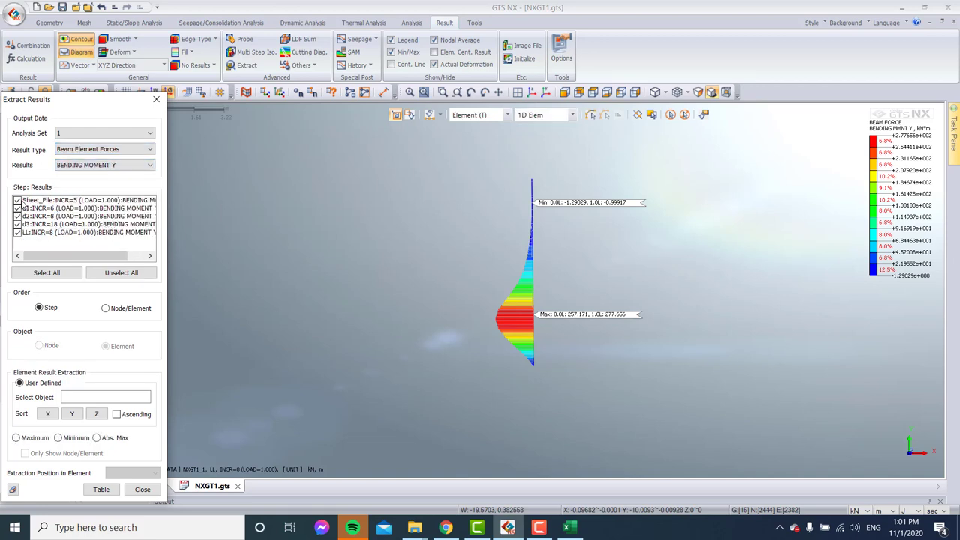
Step: Limit the extraction to the LL:INCR=8 stage only, with the order set to Node/Element
{"action": "left_click", "coordinate": [17, 200]}
{"action": "left_click", "coordinate": [17, 208]}
{"action": "left_click", "coordinate": [17, 216]}
{"action": "left_click", "coordinate": [17, 224]}
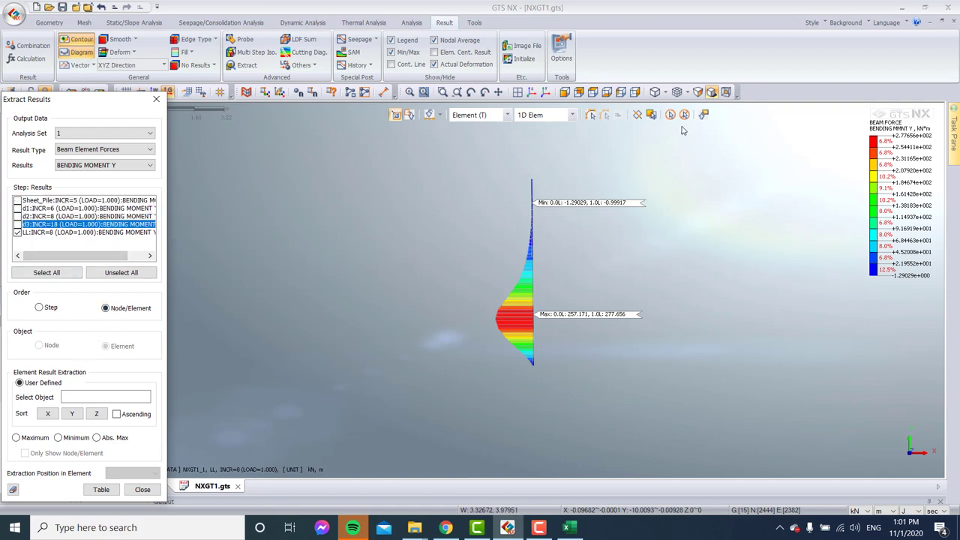
Step: Tabulate the extracted bending moments for all displayed sheet pile elements, sorted by Y
{"action": "left_click", "coordinate": [252, 339]}
{"action": "key", "text": "ctrl+a"}
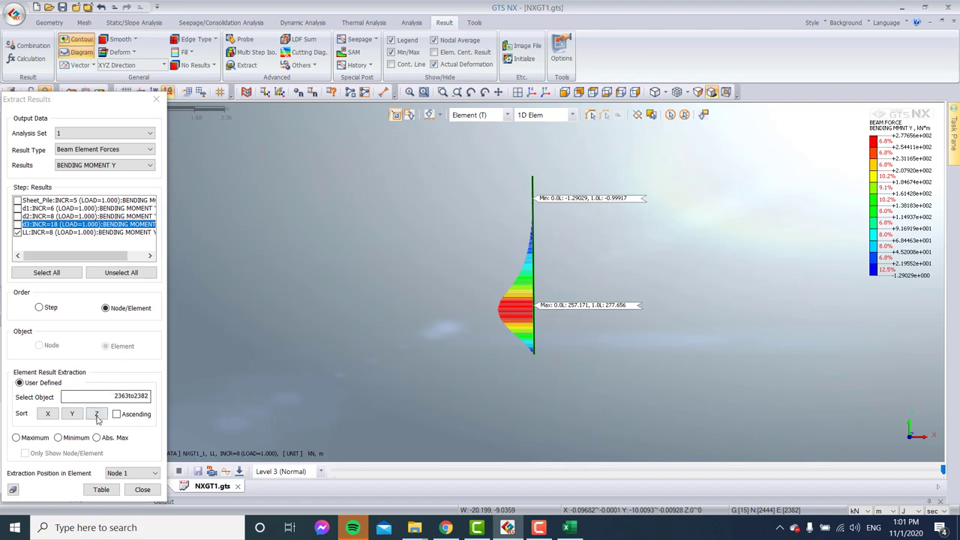
{"action": "left_click", "coordinate": [72, 414]}
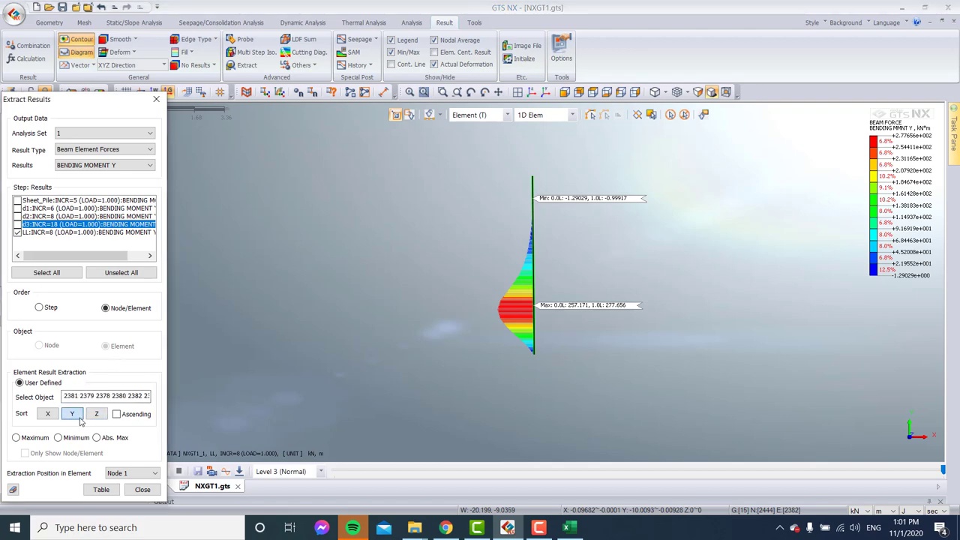
{"action": "left_click", "coordinate": [113, 490]}
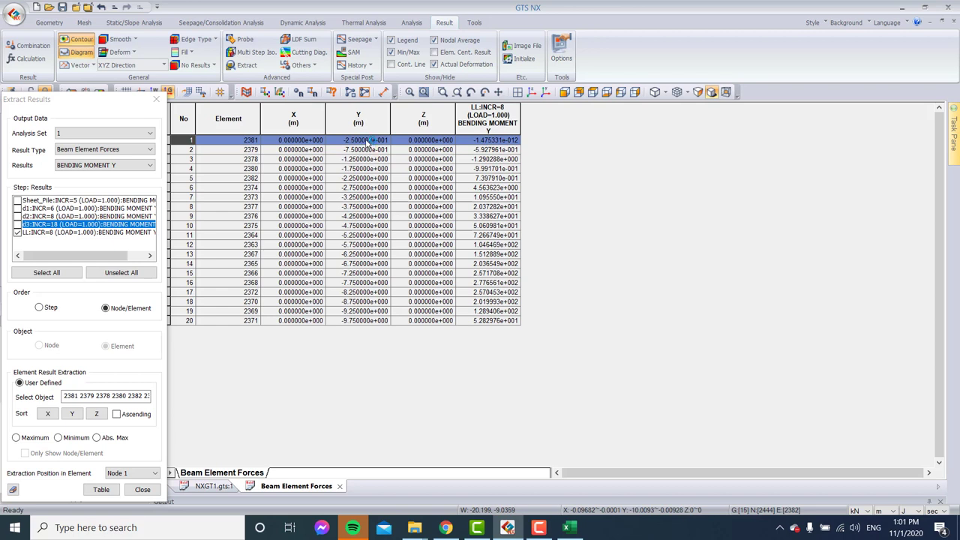
Step: Copy the table's 20 Y coordinates into a blank Excel workbook from cell F6 and fit the column width
{"action": "left_click_drag", "start_coordinate": [367, 141], "coordinate": [383, 323]}
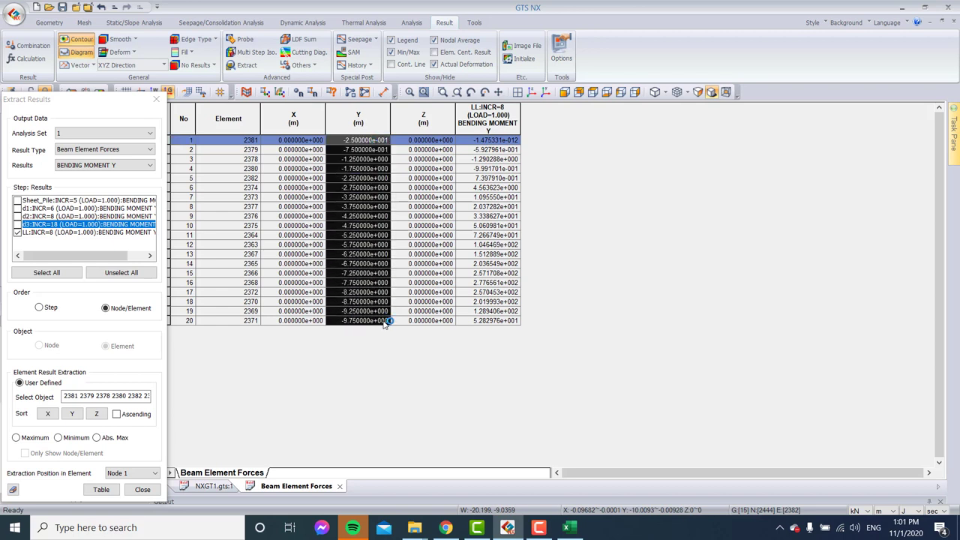
{"action": "left_click", "coordinate": [568, 529]}
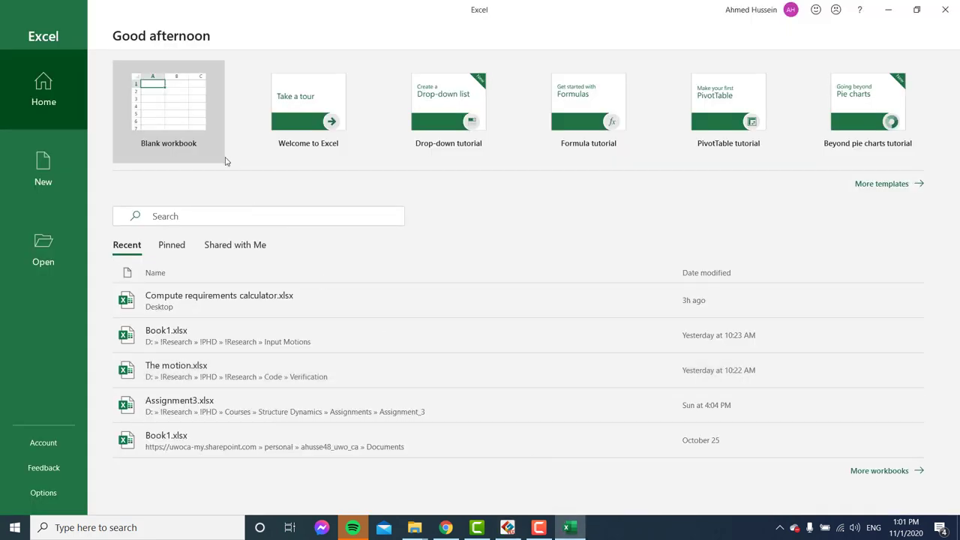
{"action": "left_click", "coordinate": [201, 117]}
{"action": "left_click", "coordinate": [240, 206]}
{"action": "type", "text": "-0.25 -0.75 -1.25 -1.75 -2.25 -2.75 -3.25 -3.75 -4.25 -4.75 -5.25 -5.75 -6.25 -6.75 -7.25 -7.75 -8.25 -8.75 -9.25 -9.75"}
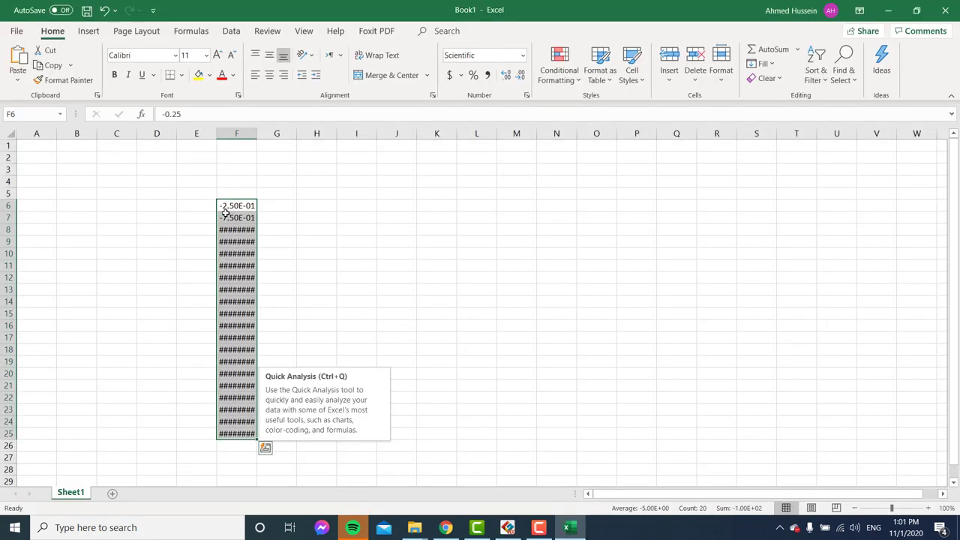
{"action": "double_click", "coordinate": [257, 133]}
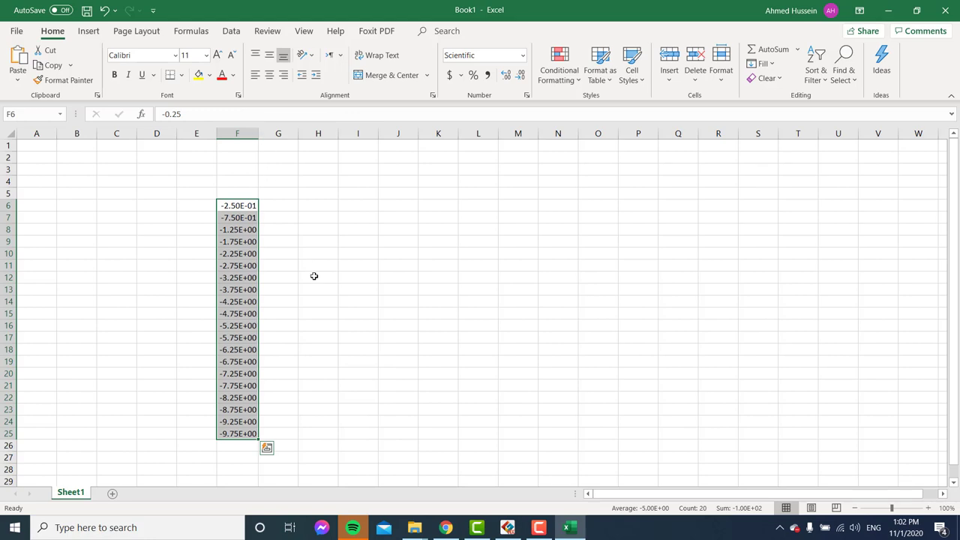
Step: Copy the BENDING MOMENT Y values from the GTS NX table into Excel from cell G6, beside the coordinates
{"action": "key", "text": "alt+Tab"}
{"action": "left_click_drag", "start_coordinate": [495, 141], "coordinate": [504, 332]}
{"action": "key", "text": "alt+Tab"}
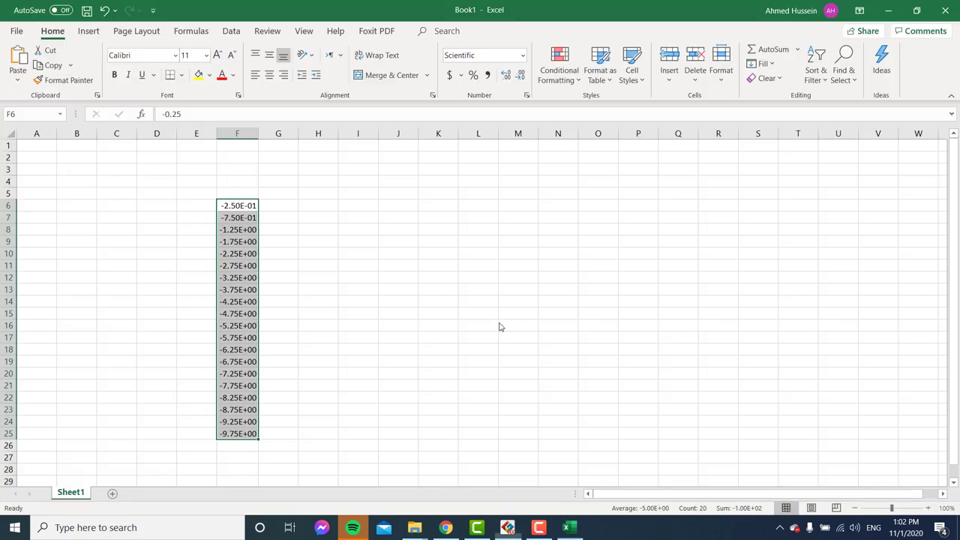
{"action": "left_click", "coordinate": [287, 206]}
{"action": "type", "text": "-1.48E-12 -5.93E-01 ######## -9.99E-01 7.40E-01 4.56E+00 1.10E+01 2.04E+01 3.34E+01 5.06E+01 7.27E+01 1.05E+02 1.51E+02 2.04E+02 2.57E+02 2.78E+02 2.57E+02 2.02E+02 1.29E+02 5.28E+01"}
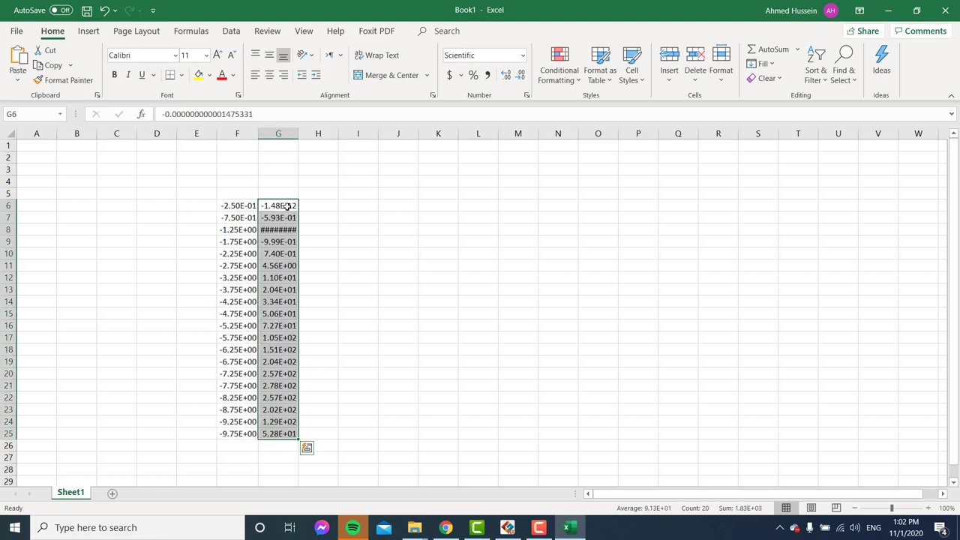
{"action": "left_click", "coordinate": [346, 222]}
{"action": "left_click", "coordinate": [386, 298]}
{"action": "left_click", "coordinate": [398, 326]}
{"action": "left_click", "coordinate": [311, 397]}
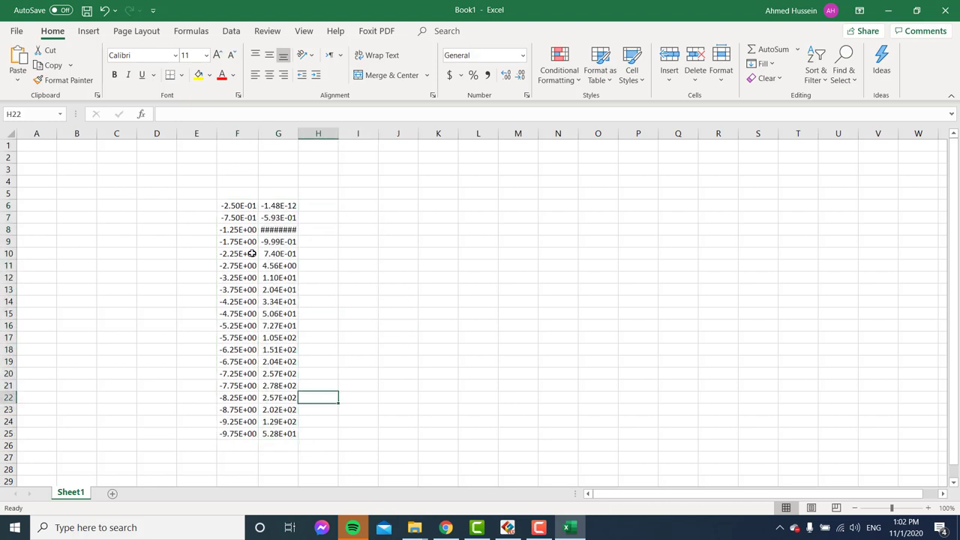
Step: Change the number format of cells F6:G25 to General
{"action": "left_click_drag", "start_coordinate": [229, 205], "coordinate": [279, 434]}
{"action": "left_click", "coordinate": [522, 56]}
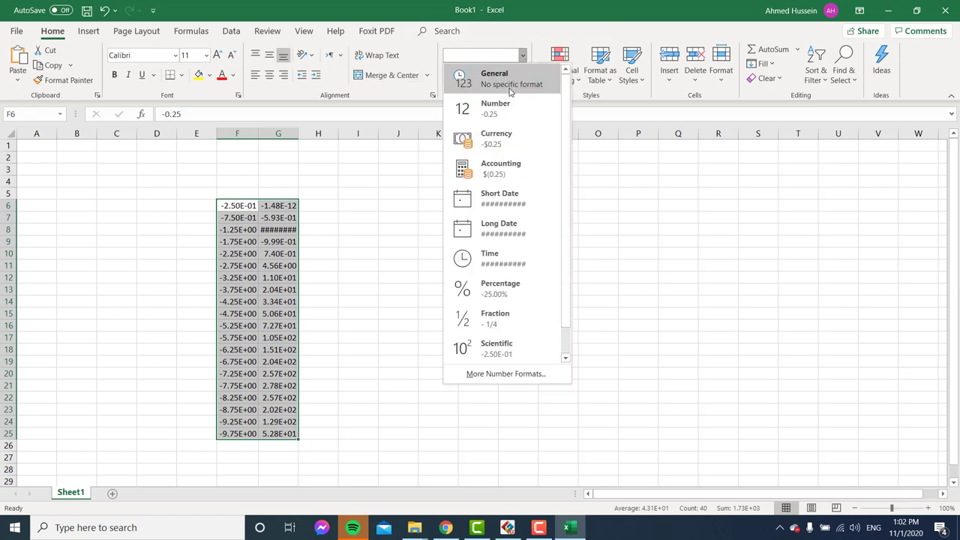
{"action": "left_click", "coordinate": [510, 90]}
{"action": "left_click", "coordinate": [371, 277]}
{"action": "left_click", "coordinate": [318, 277]}
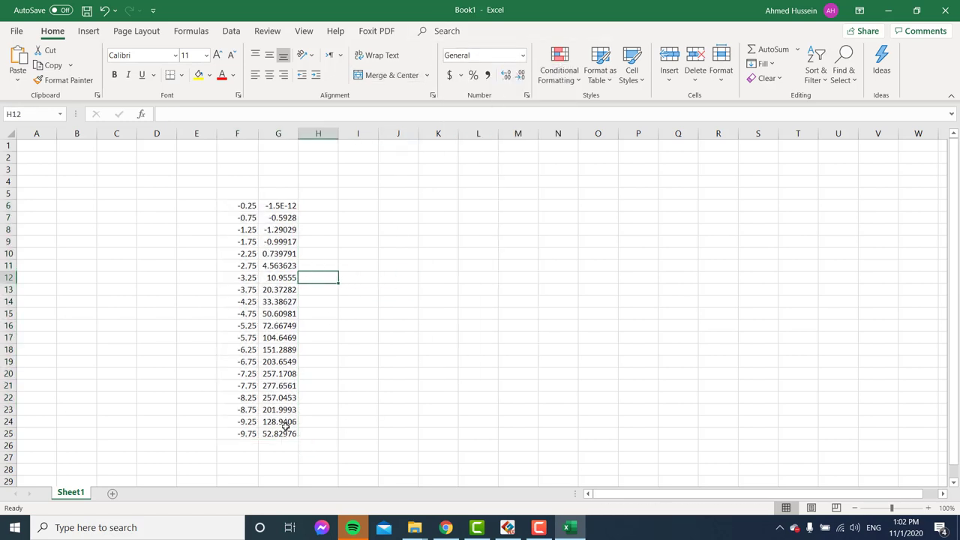
{"action": "left_click_drag", "start_coordinate": [344, 448], "coordinate": [346, 459]}
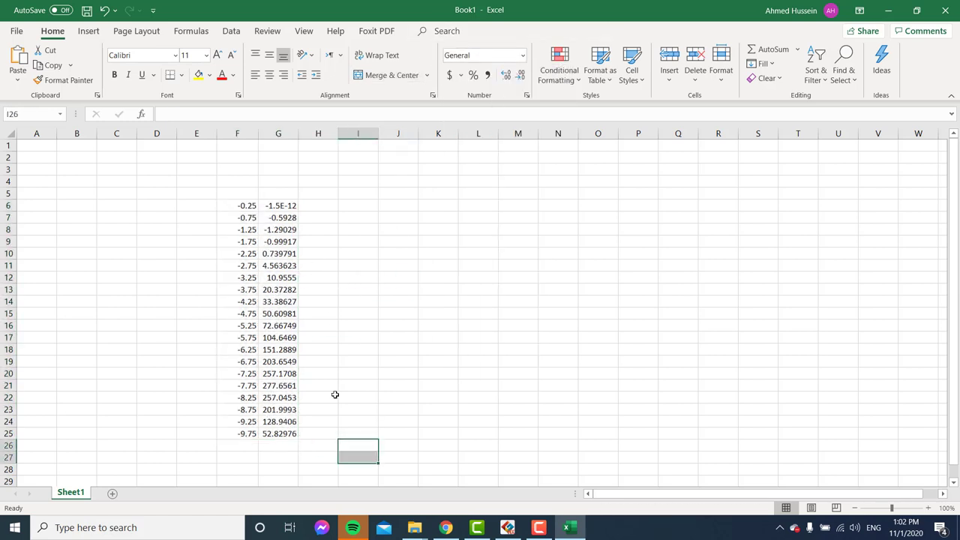
{"action": "left_click", "coordinate": [318, 226]}
{"action": "left_click_drag", "start_coordinate": [248, 206], "coordinate": [279, 434]}
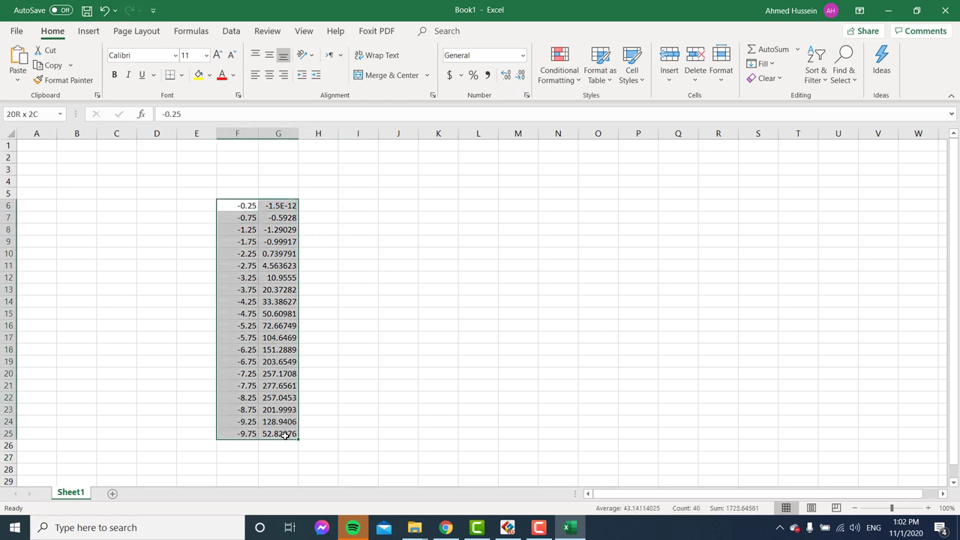
{"action": "left_click", "coordinate": [88, 31]}
{"action": "left_click", "coordinate": [477, 78]}
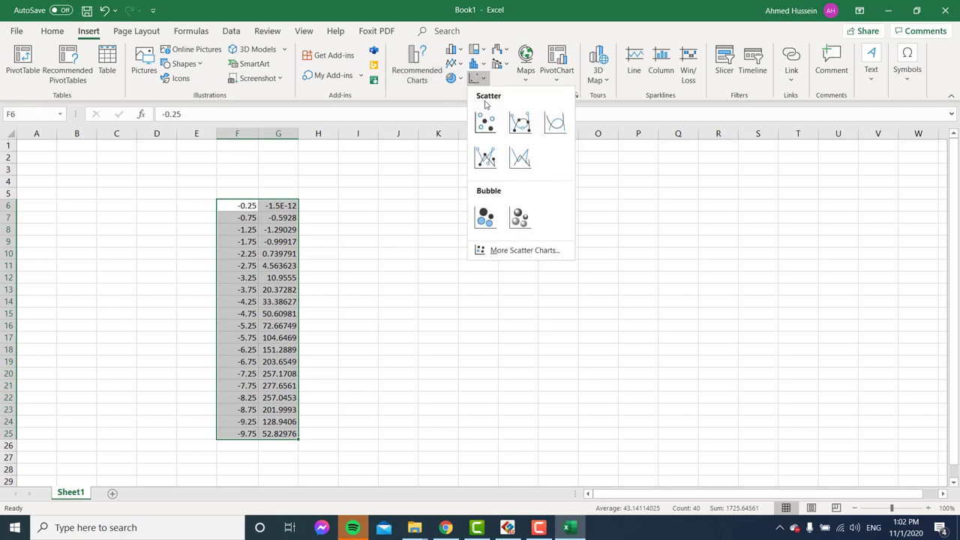
{"action": "left_click", "coordinate": [525, 131]}
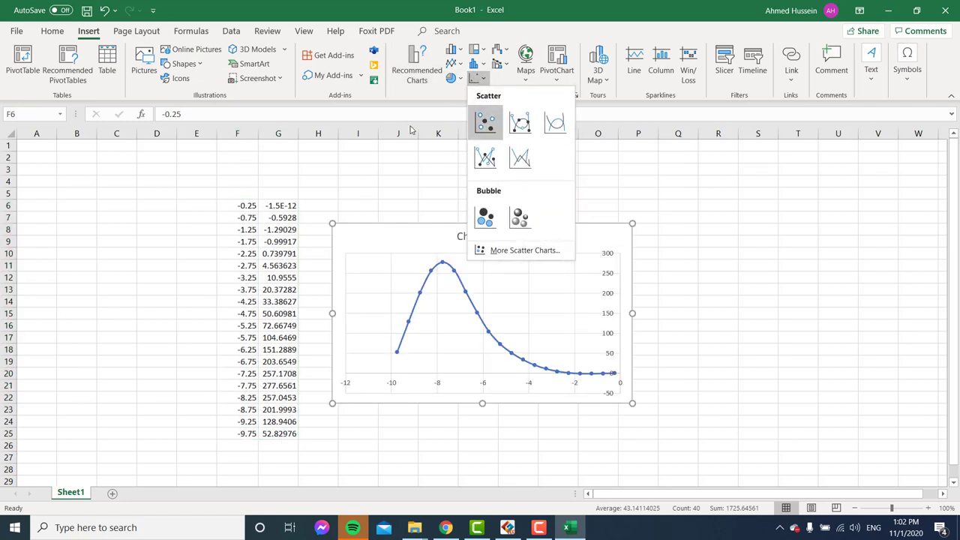
{"action": "left_click", "coordinate": [334, 185]}
{"action": "left_click", "coordinate": [279, 229]}
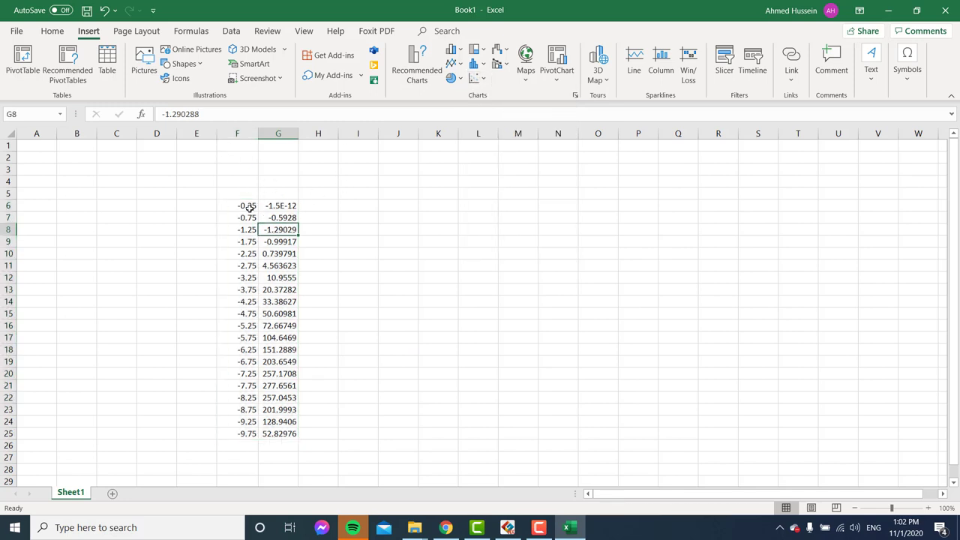
Step: Move the coordinates from F6:F25 to H6:H25 and plot G6:H25 as a scatter chart with smooth lines and markers
{"action": "left_click_drag", "start_coordinate": [249, 208], "coordinate": [244, 435]}
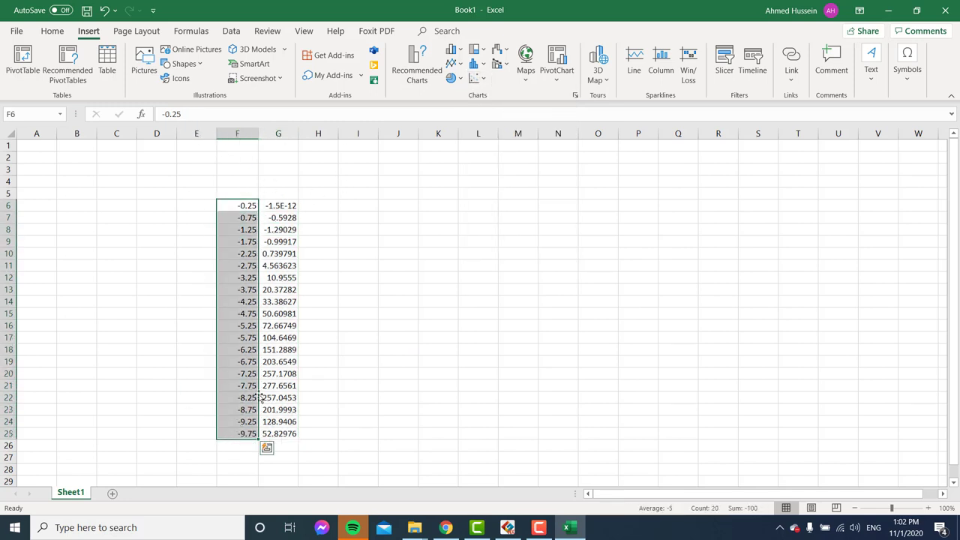
{"action": "left_click_drag", "start_coordinate": [261, 398], "coordinate": [317, 398]}
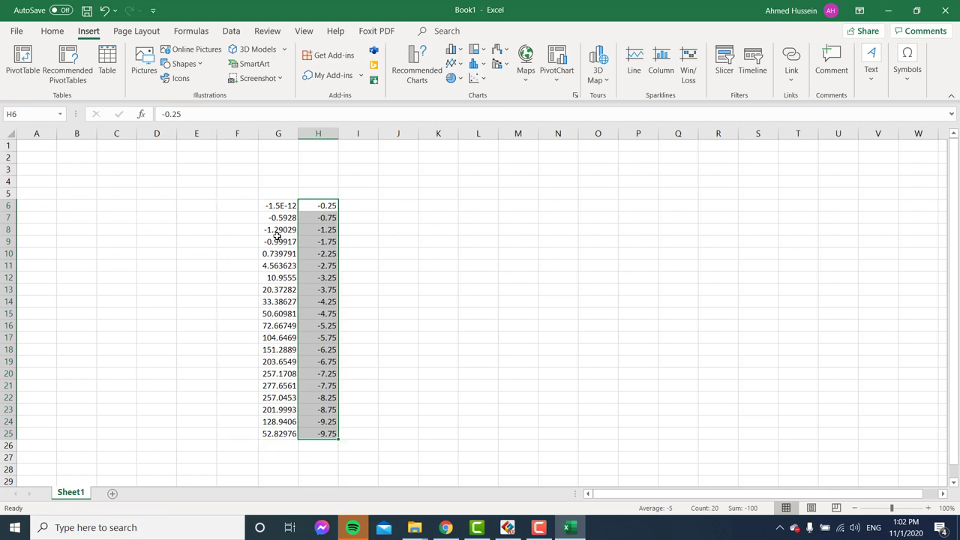
{"action": "left_click", "coordinate": [276, 204]}
{"action": "left_click_drag", "start_coordinate": [297, 217], "coordinate": [319, 435]}
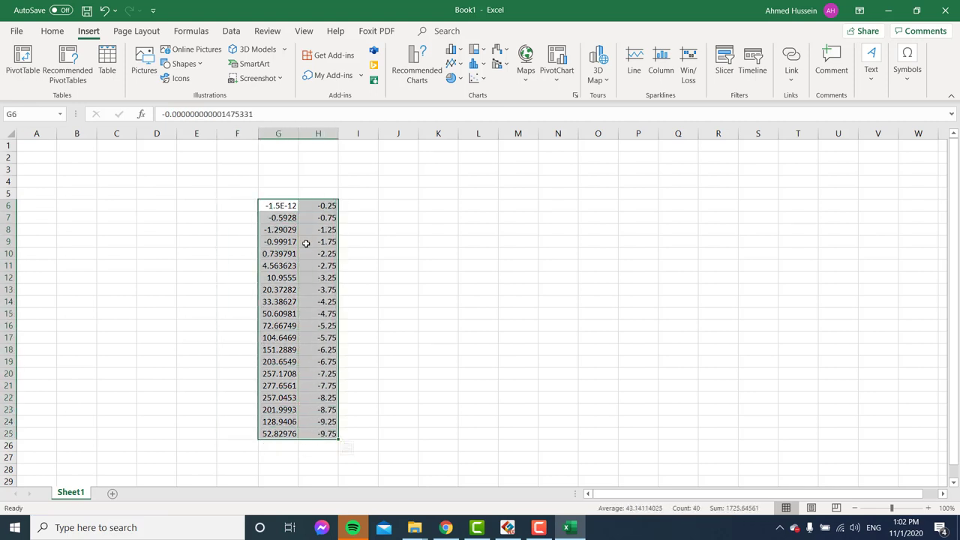
{"action": "left_click", "coordinate": [477, 78]}
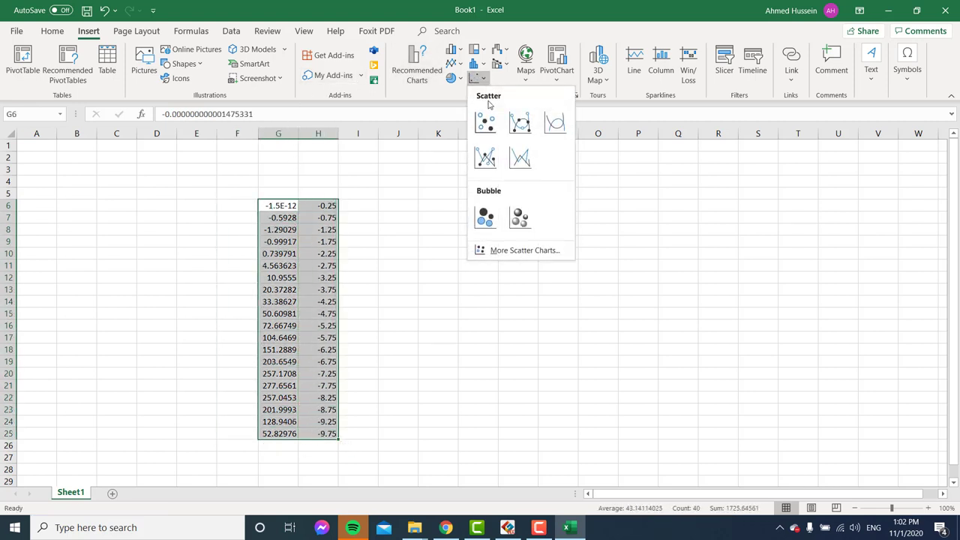
{"action": "left_click", "coordinate": [523, 128]}
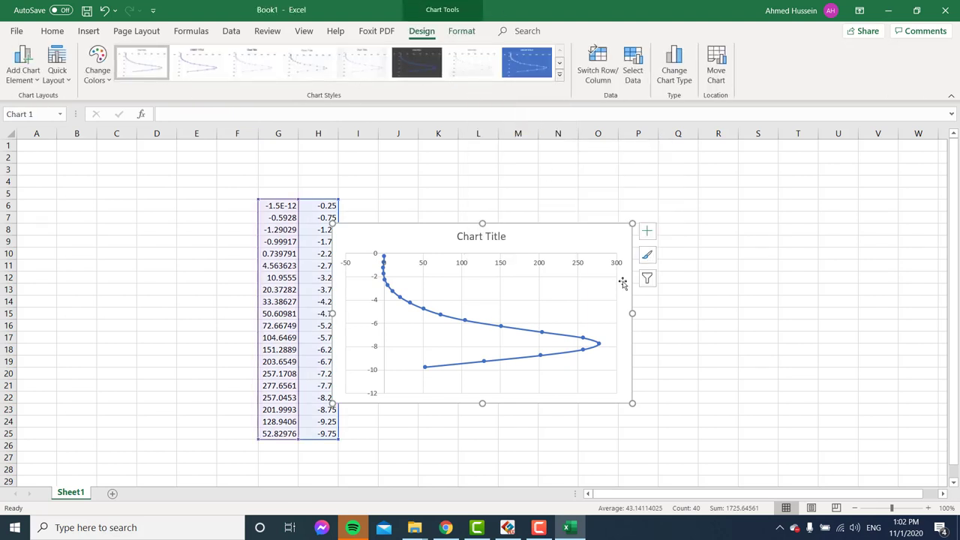
Step: Make the bending moment chart narrower and taller, and place it beside the data columns without covering them
{"action": "left_click", "coordinate": [631, 398]}
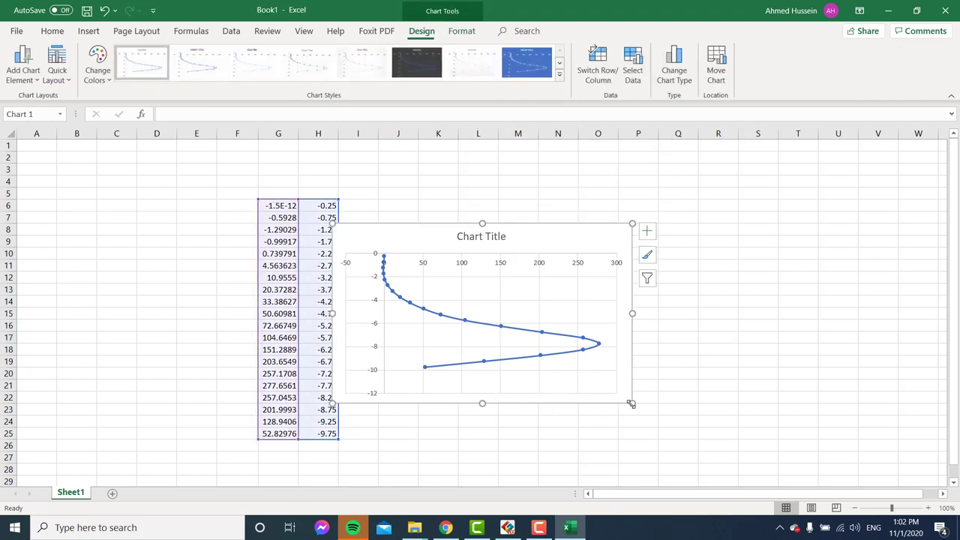
{"action": "left_click_drag", "start_coordinate": [632, 403], "coordinate": [601, 463]}
{"action": "left_click_drag", "start_coordinate": [604, 343], "coordinate": [547, 343]}
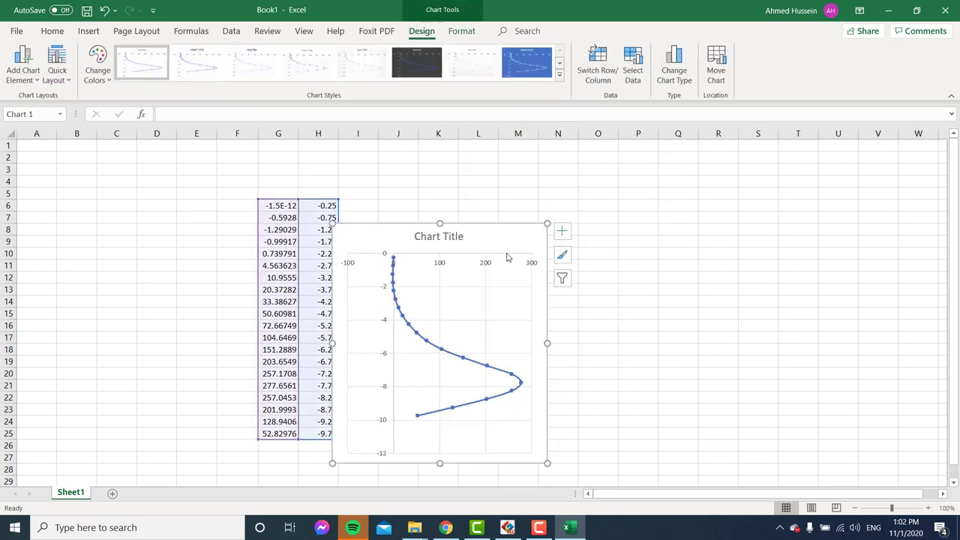
{"action": "left_click_drag", "start_coordinate": [501, 232], "coordinate": [514, 175]}
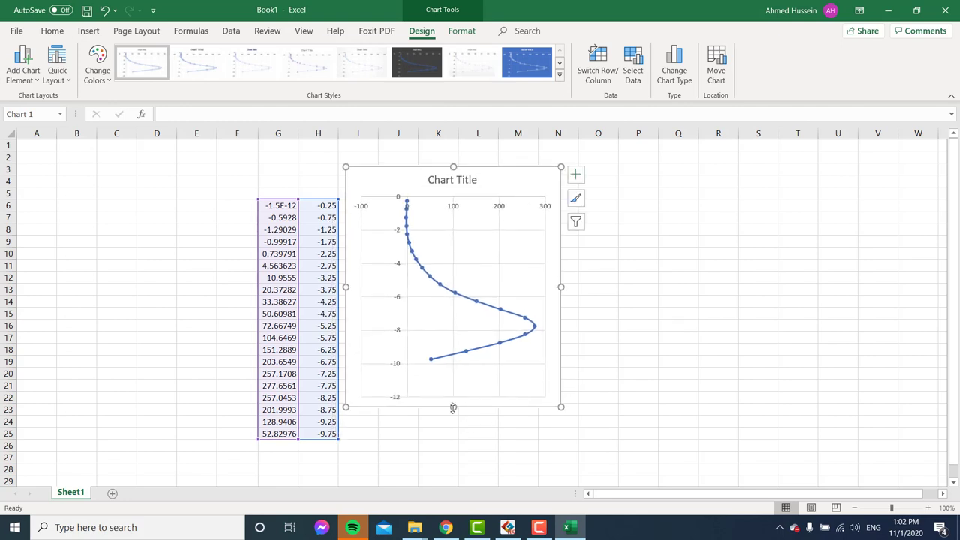
{"action": "left_click_drag", "start_coordinate": [453, 407], "coordinate": [453, 462]}
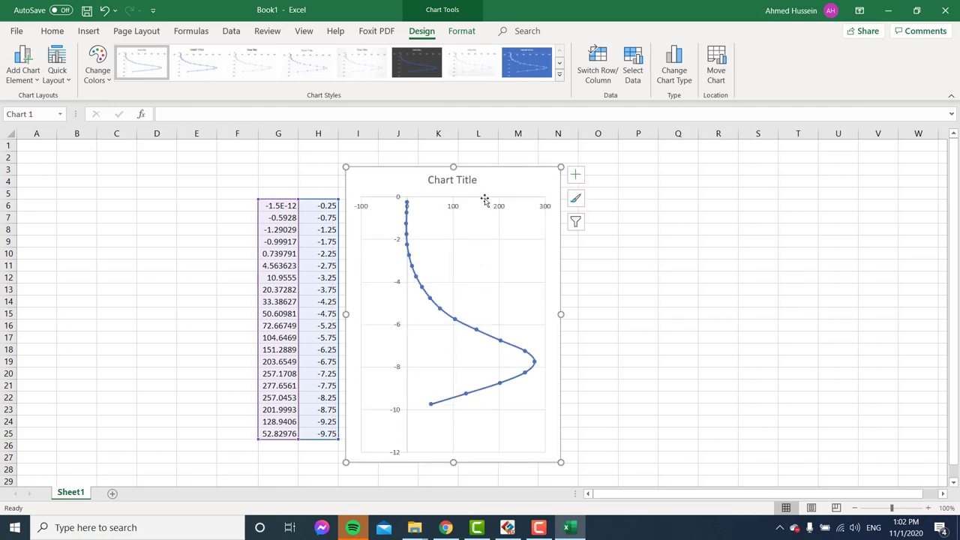
{"action": "left_click", "coordinate": [537, 366]}
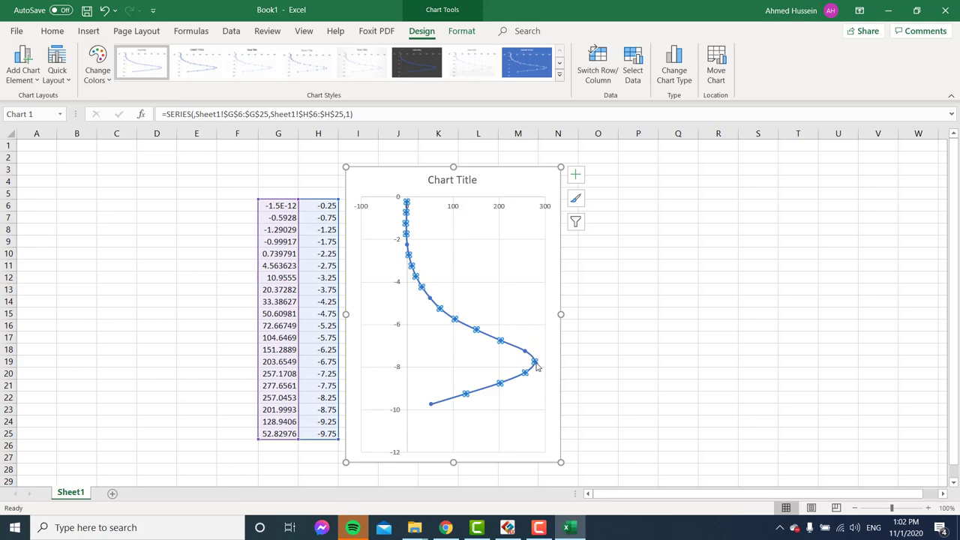
{"action": "left_click", "coordinate": [664, 350]}
Step: Switch back to GTS NX and close the Beam Element Forces table and the Extract Results dialog
{"action": "key", "text": "alt+Tab"}
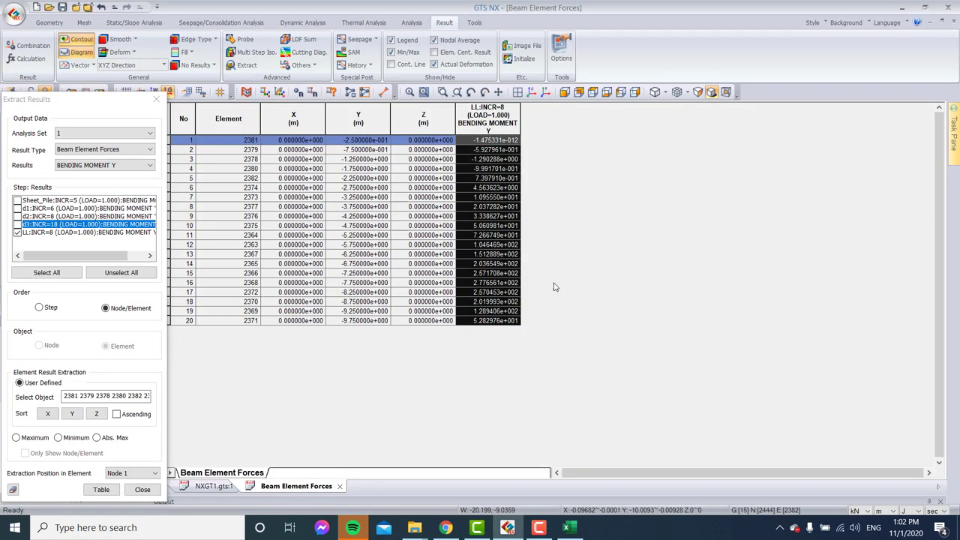
{"action": "left_click", "coordinate": [339, 486]}
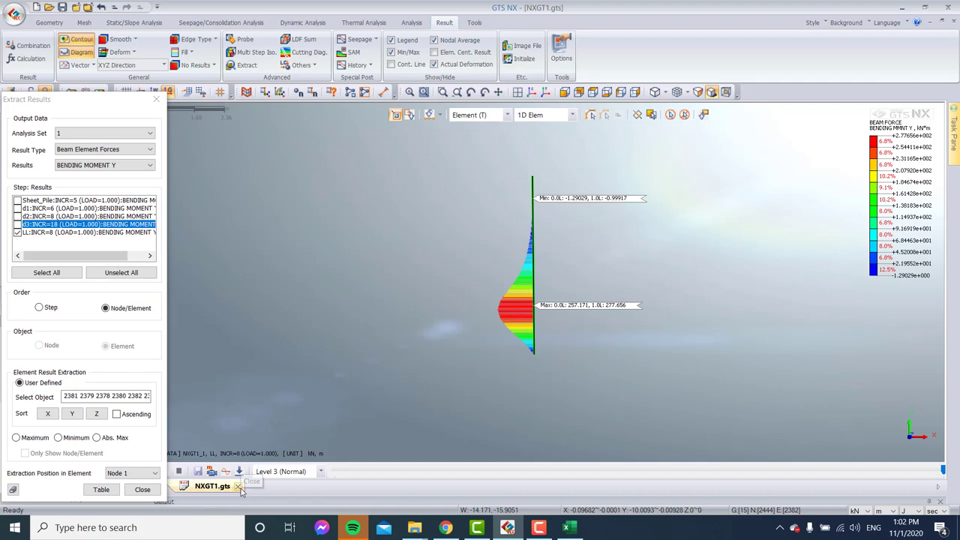
{"action": "left_click", "coordinate": [156, 99]}
Step: Return to pre-processing mode, show all mesh sets of the model, and start creating a line interface
{"action": "left_click", "coordinate": [30, 91]}
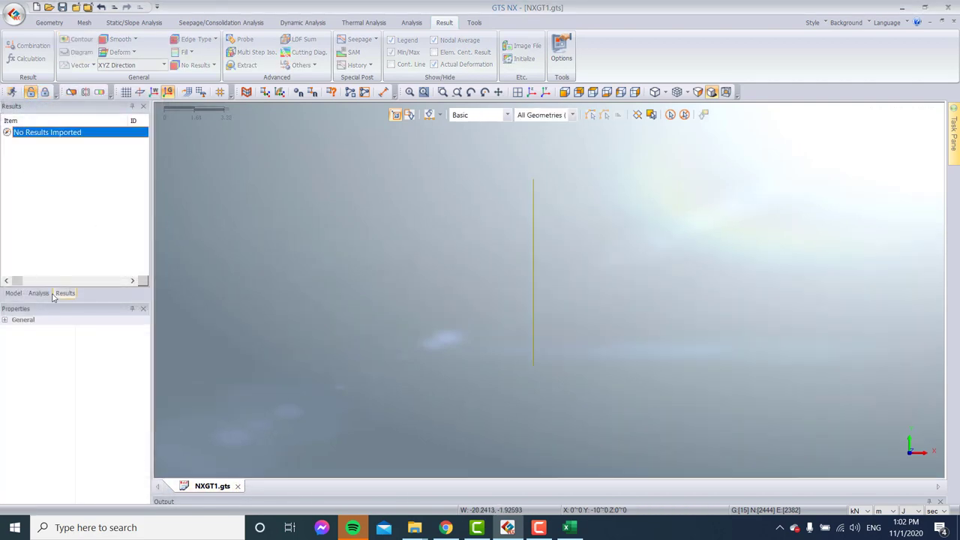
{"action": "left_click", "coordinate": [16, 294]}
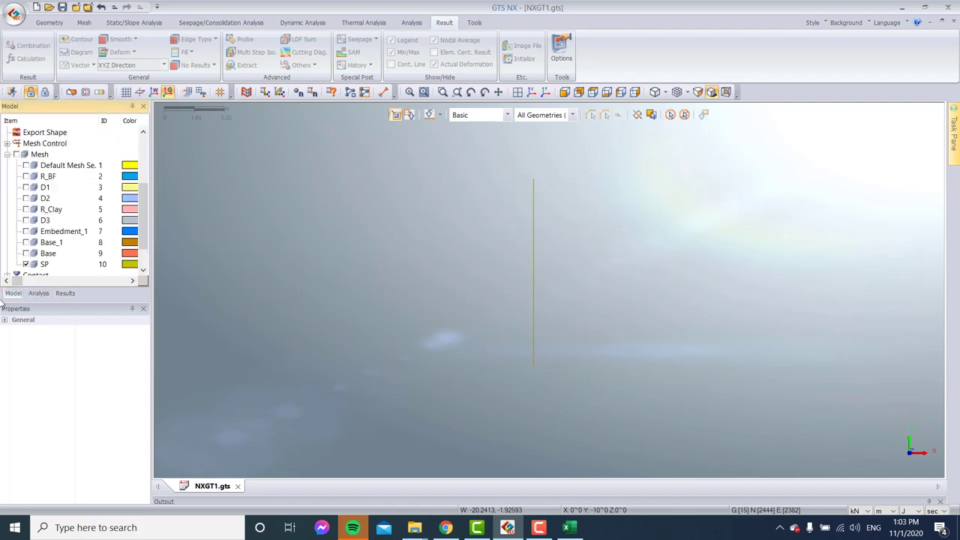
{"action": "left_click", "coordinate": [17, 155]}
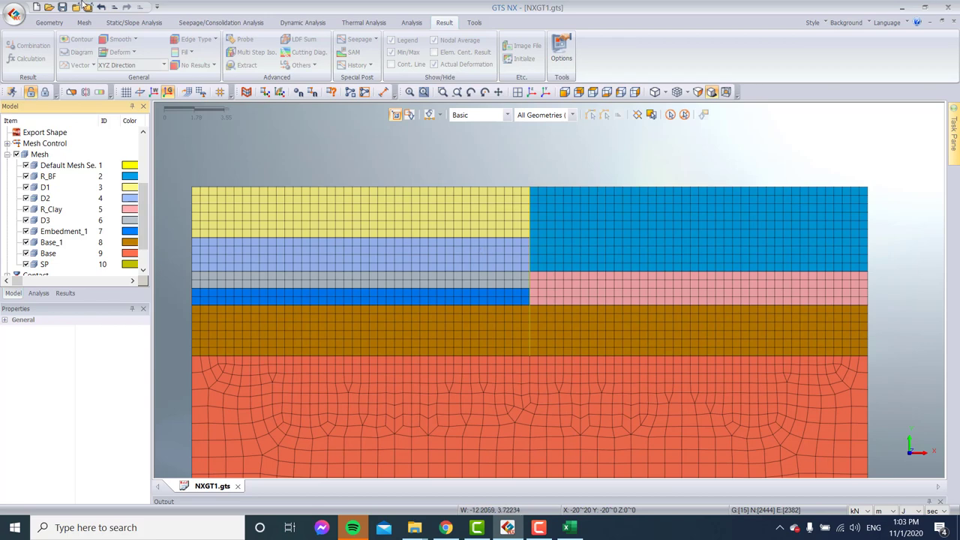
{"action": "left_click", "coordinate": [85, 23]}
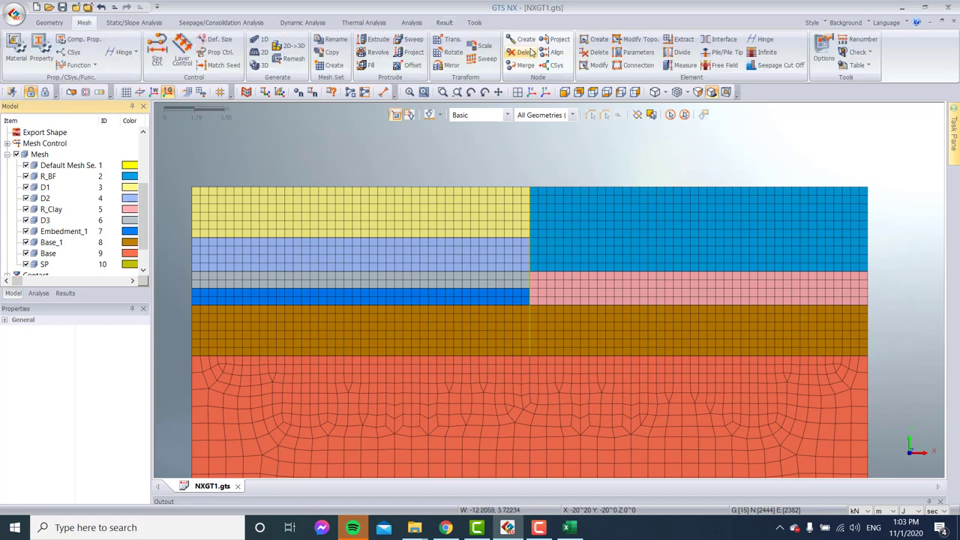
{"action": "left_click", "coordinate": [724, 39]}
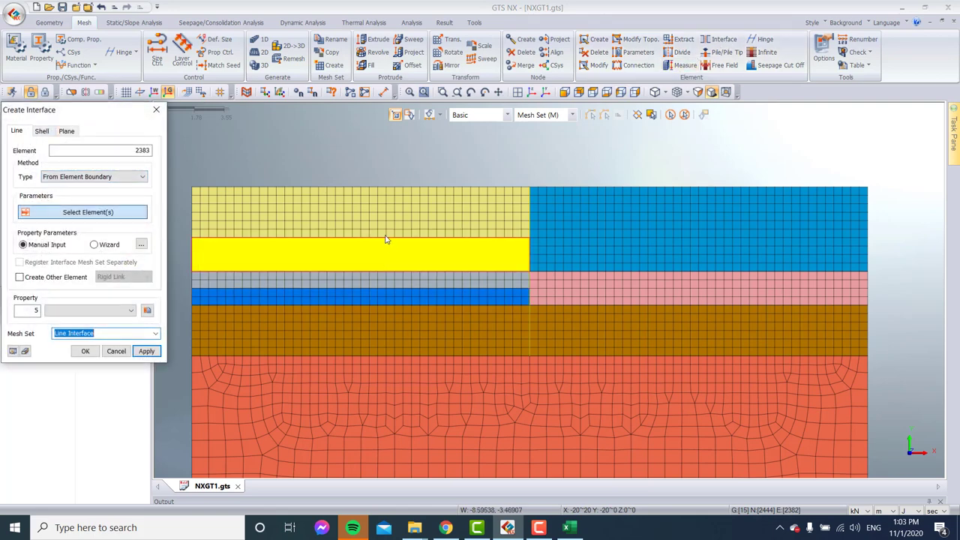
{"action": "left_click", "coordinate": [427, 215]}
{"action": "left_click", "coordinate": [430, 295]}
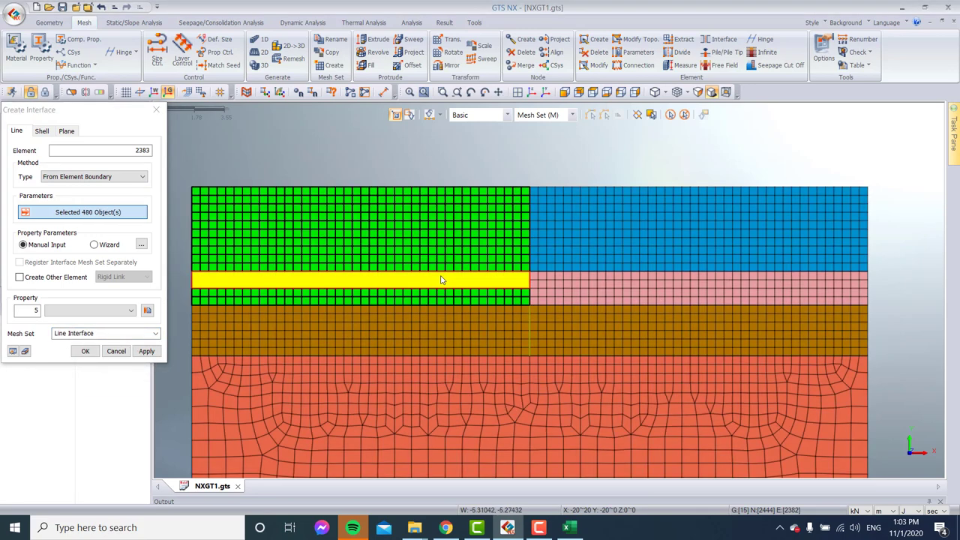
{"action": "left_click", "coordinate": [440, 278]}
{"action": "left_click", "coordinate": [450, 332]}
{"action": "left_click", "coordinate": [599, 285]}
{"action": "left_click", "coordinate": [585, 240]}
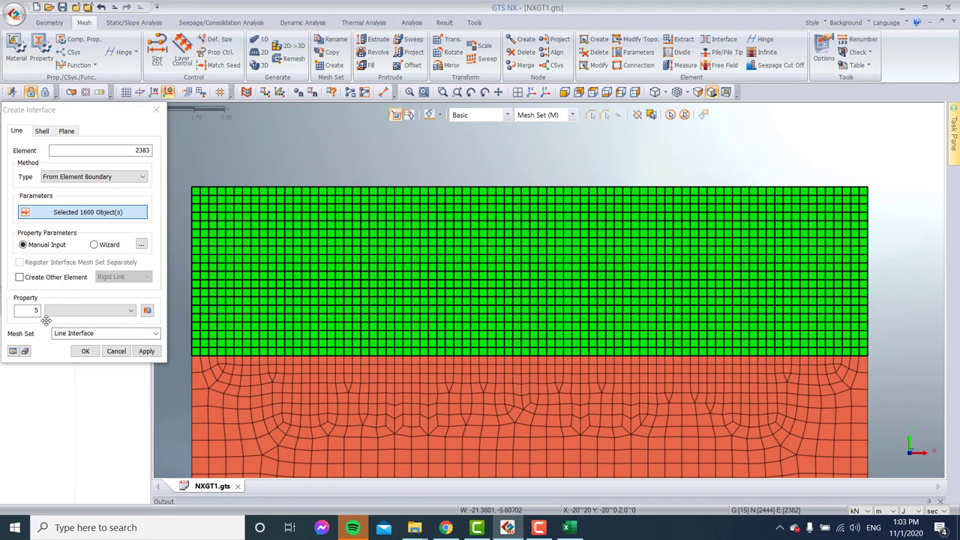
{"action": "left_click", "coordinate": [147, 310]}
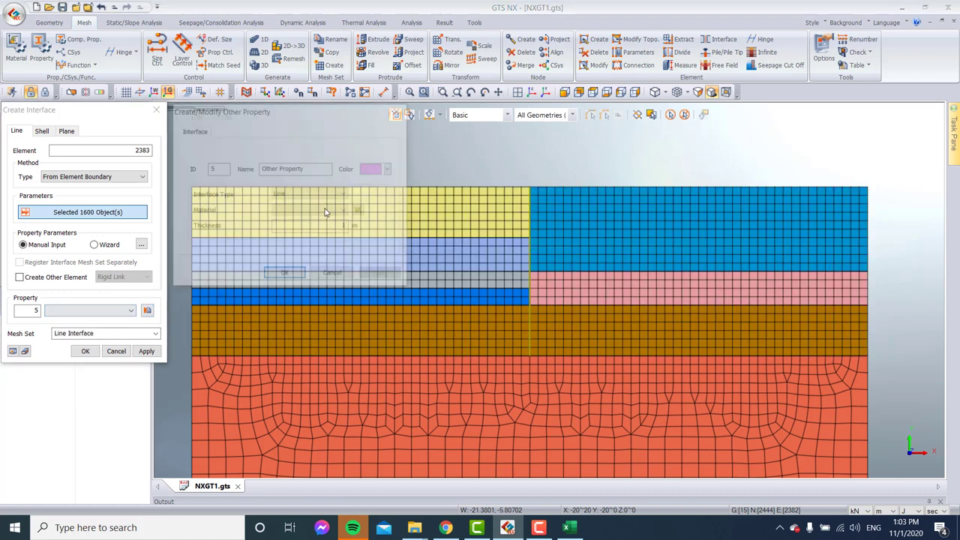
{"action": "key", "text": "Escape"}
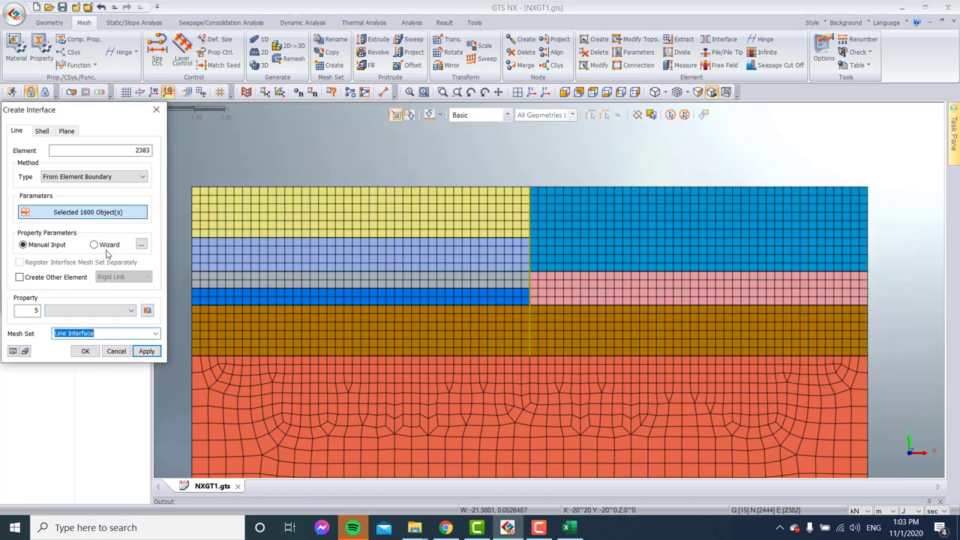
{"action": "left_click", "coordinate": [95, 245]}
{"action": "key", "text": "Tab"}
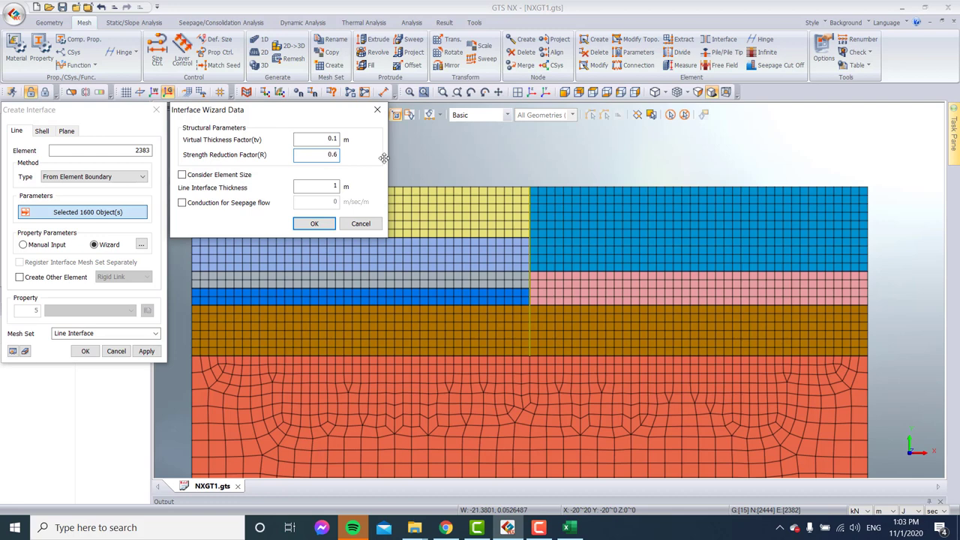
{"action": "left_click", "coordinate": [323, 222]}
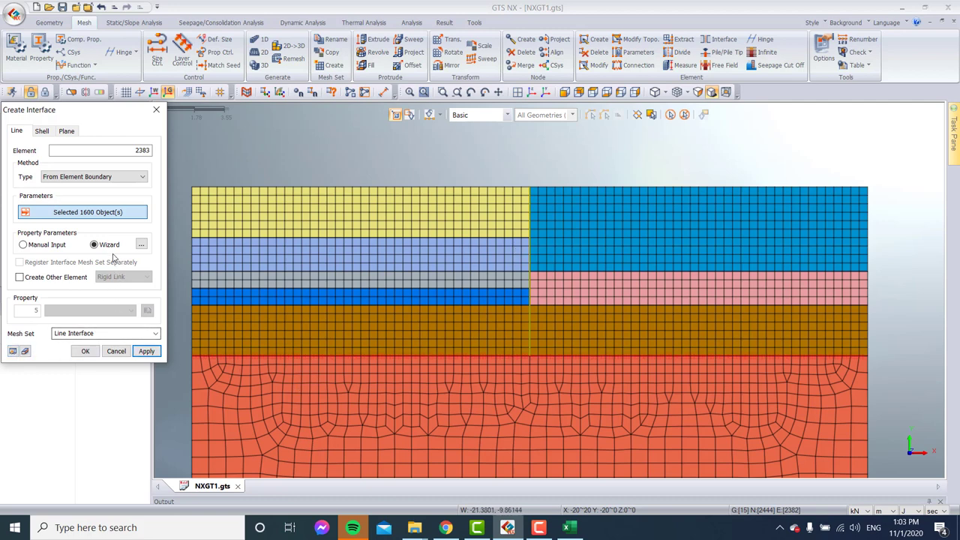
{"action": "left_click", "coordinate": [393, 178]}
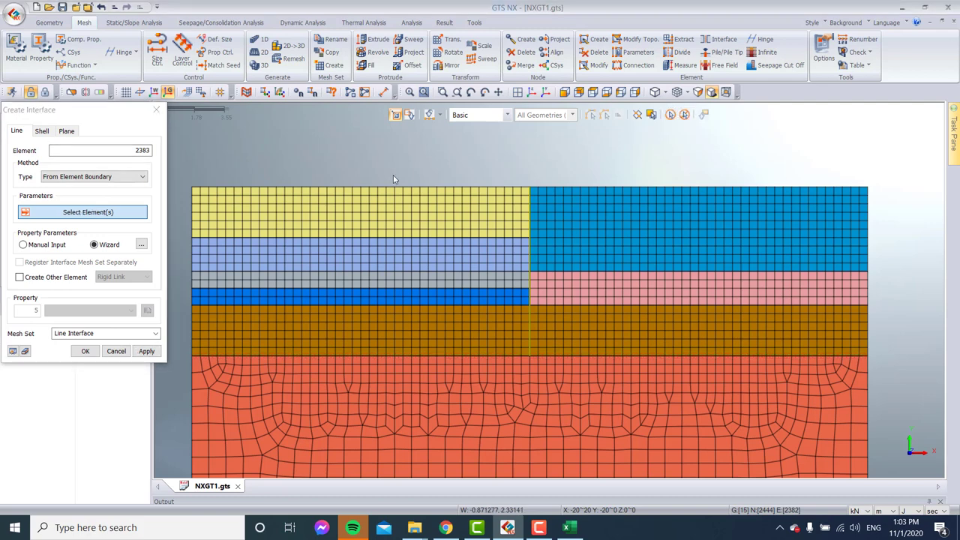
{"action": "left_click", "coordinate": [63, 178]}
{"action": "left_click", "coordinate": [75, 188]}
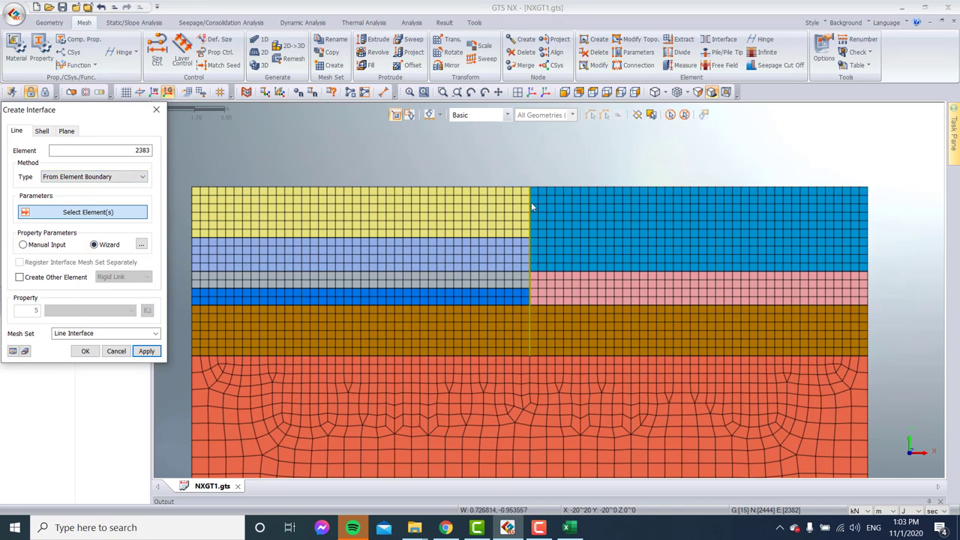
Step: Set the interface method to From Truss/Beam, select the elements of the SP mesh set, and preview the interface
{"action": "scroll", "coordinate": [531, 203], "scroll_direction": "up", "scroll_amount": 2}
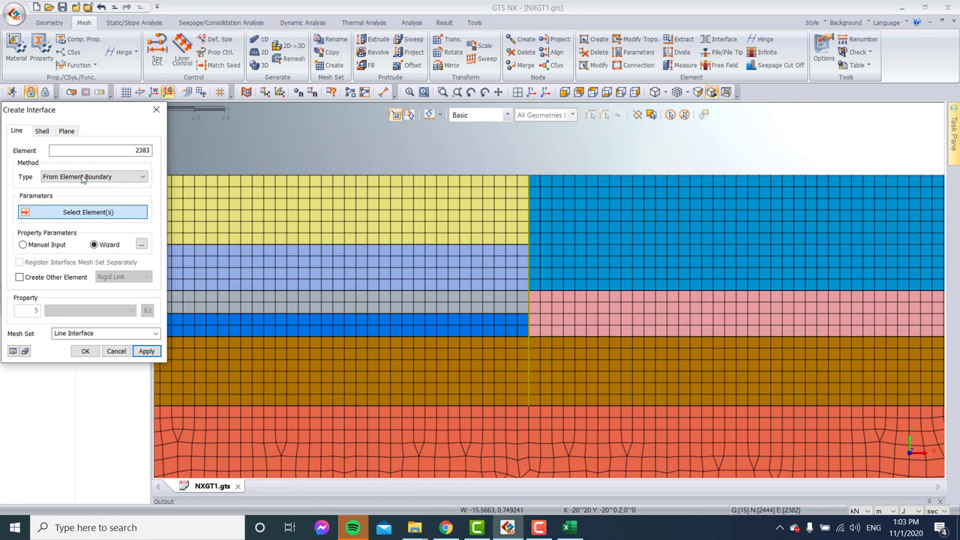
{"action": "left_click", "coordinate": [82, 177]}
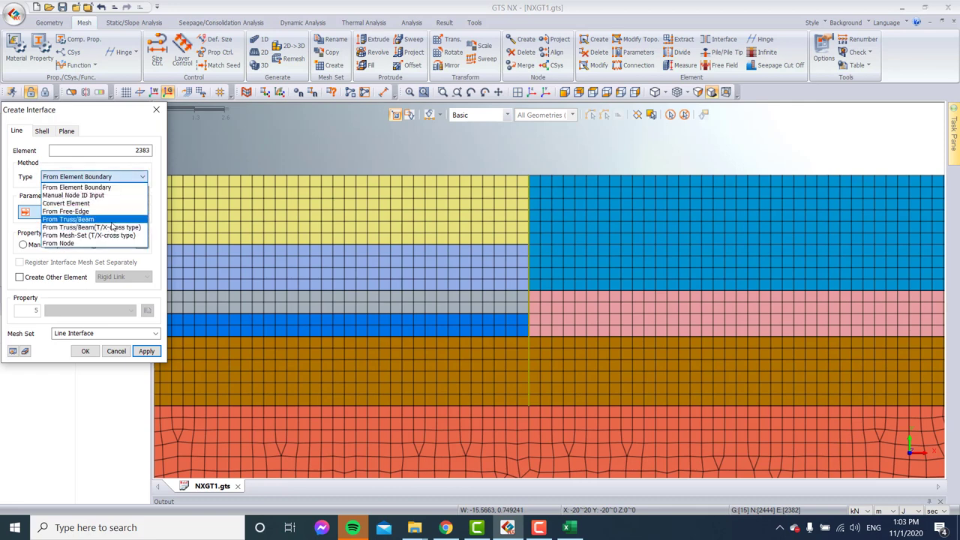
{"action": "left_click", "coordinate": [83, 219]}
{"action": "left_click_drag", "start_coordinate": [75, 113], "coordinate": [295, 115]}
{"action": "scroll", "coordinate": [45, 263], "scroll_direction": "down", "scroll_amount": 1}
{"action": "left_click", "coordinate": [44, 231]}
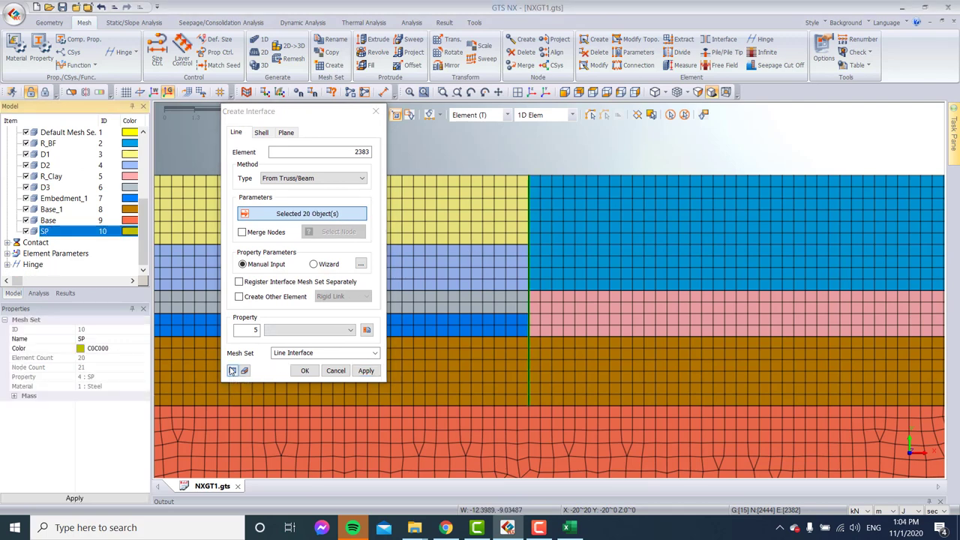
{"action": "left_click", "coordinate": [232, 371]}
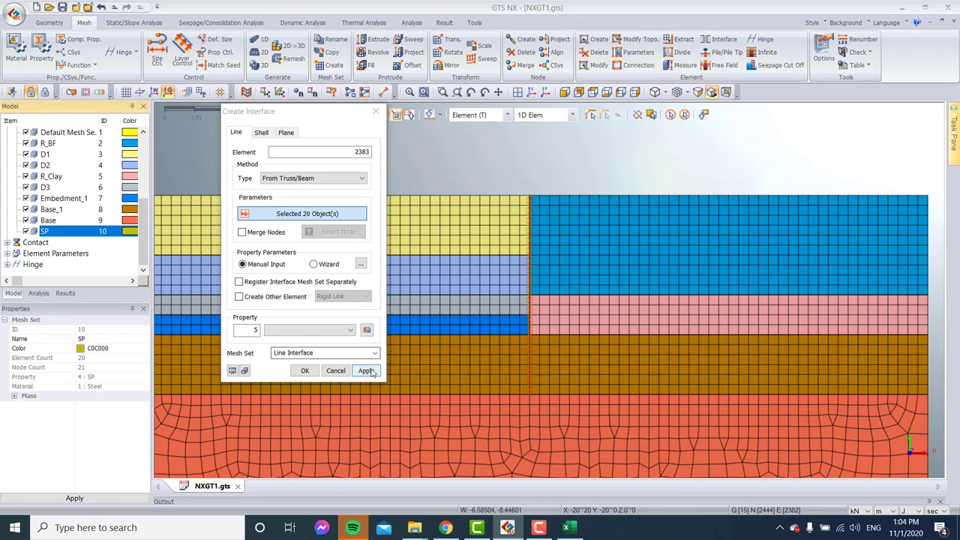
Step: Create the line interface with the property wizard, using virtual thickness factor 0.1 m and strength reduction factor 0.6, and close the dialog
{"action": "left_click", "coordinate": [366, 370]}
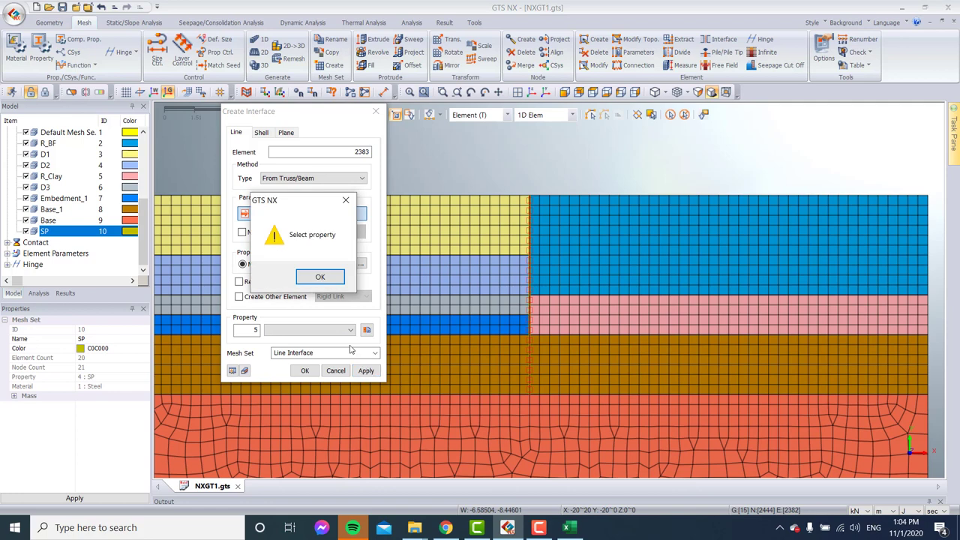
{"action": "left_click", "coordinate": [320, 276]}
{"action": "left_click", "coordinate": [333, 264]}
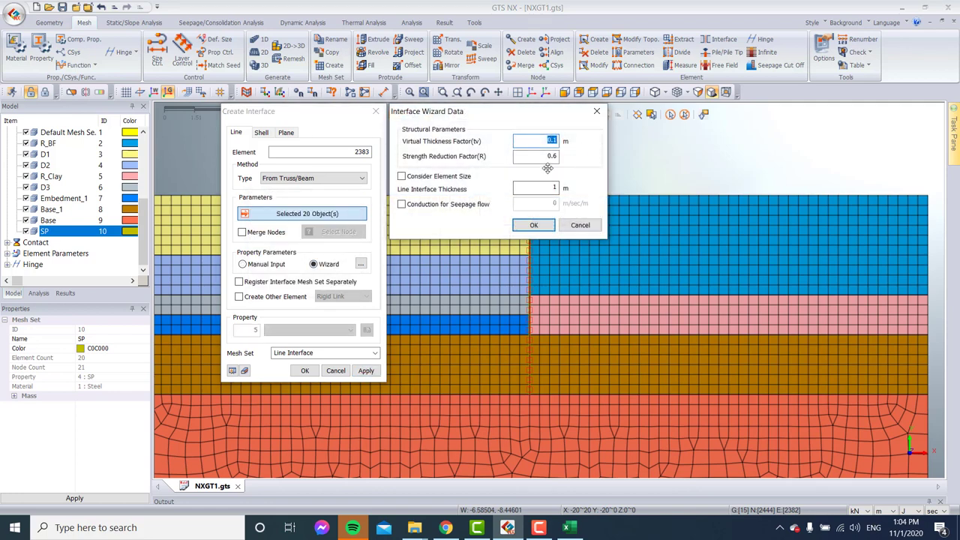
{"action": "left_click", "coordinate": [529, 223]}
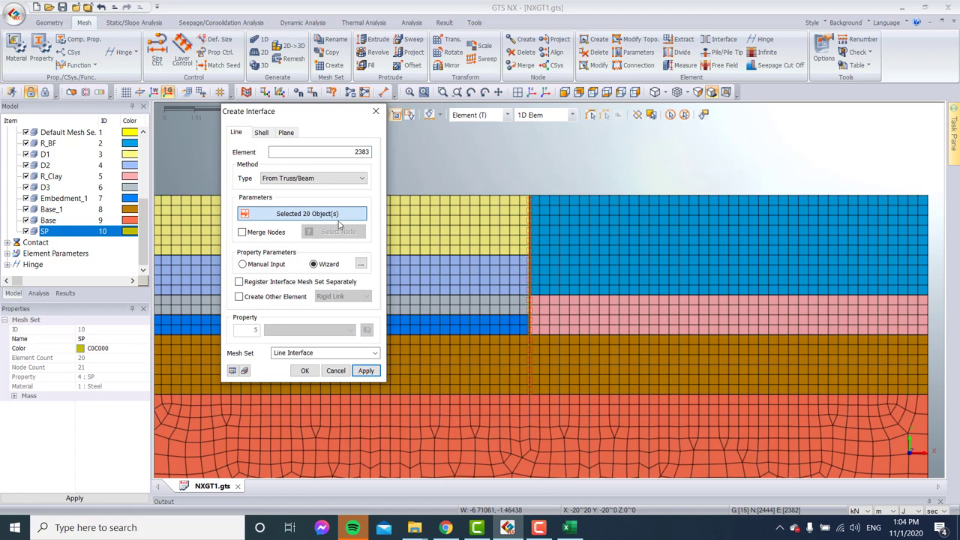
{"action": "left_click", "coordinate": [365, 371]}
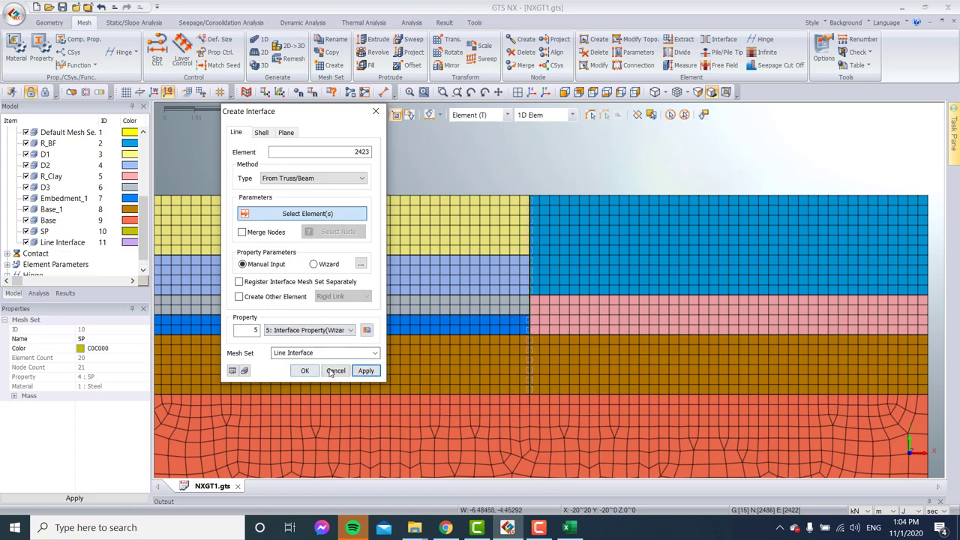
{"action": "left_click", "coordinate": [336, 370]}
Step: Check the material list for the interface materials and close it
{"action": "scroll", "coordinate": [39, 250], "scroll_direction": "down", "scroll_amount": 1}
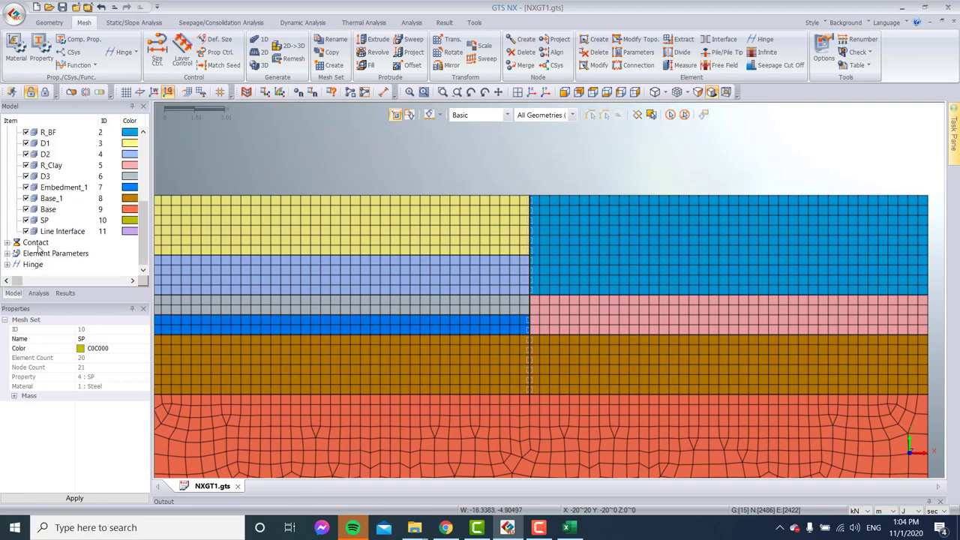
{"action": "left_click", "coordinate": [16, 51]}
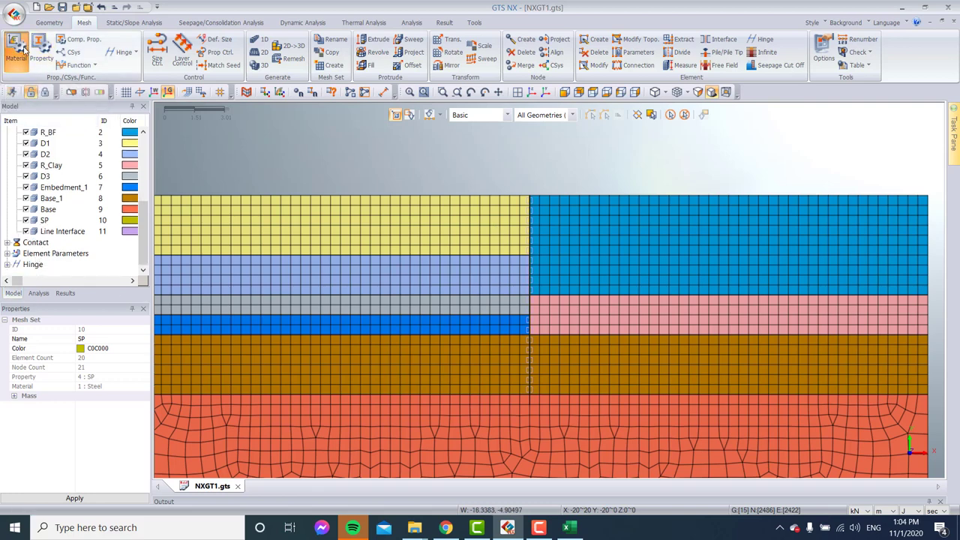
{"action": "left_click", "coordinate": [56, 174]}
{"action": "left_click", "coordinate": [57, 184]}
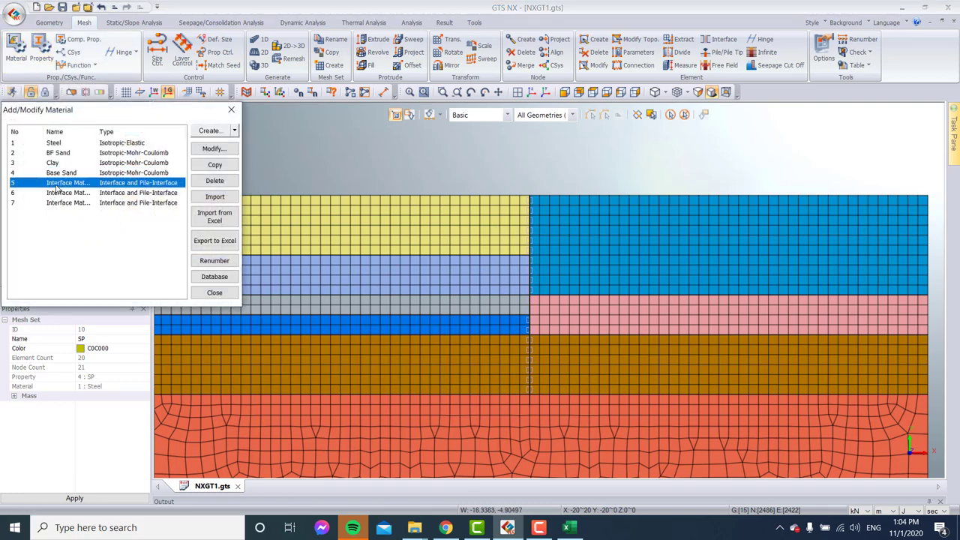
{"action": "left_click", "coordinate": [232, 111]}
Step: Expand the construction stage set of the analysis to view its stages, and examine the mesh around the sheet pile
{"action": "scroll", "coordinate": [464, 289], "scroll_direction": "down", "scroll_amount": 1}
{"action": "scroll", "coordinate": [452, 302], "scroll_direction": "up", "scroll_amount": 1}
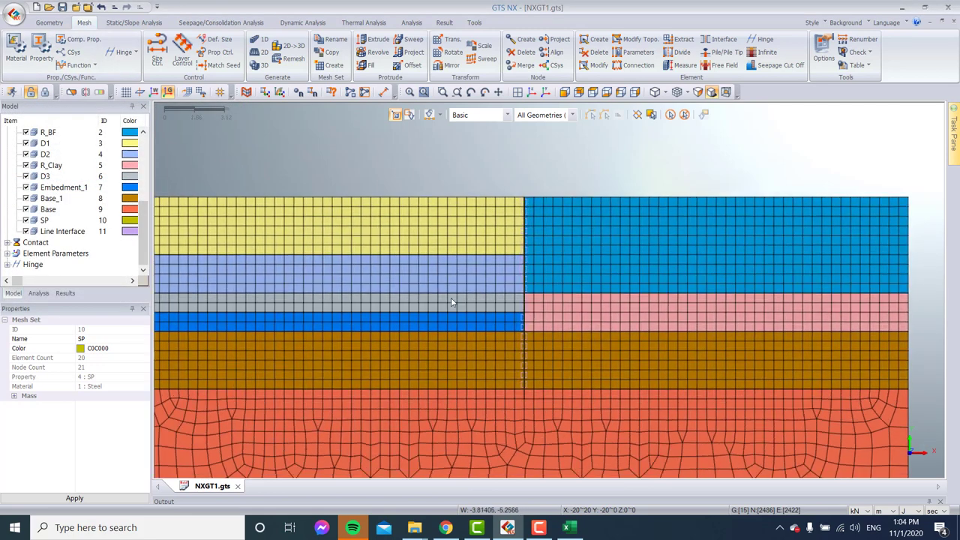
{"action": "scroll", "coordinate": [575, 265], "scroll_direction": "up", "scroll_amount": 1}
{"action": "scroll", "coordinate": [574, 268], "scroll_direction": "down", "scroll_amount": 1}
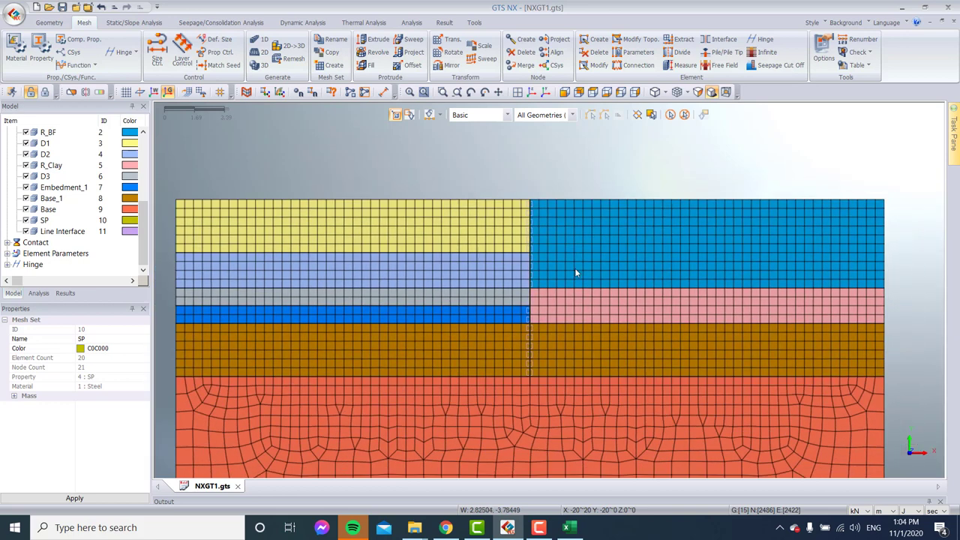
{"action": "left_click", "coordinate": [38, 294]}
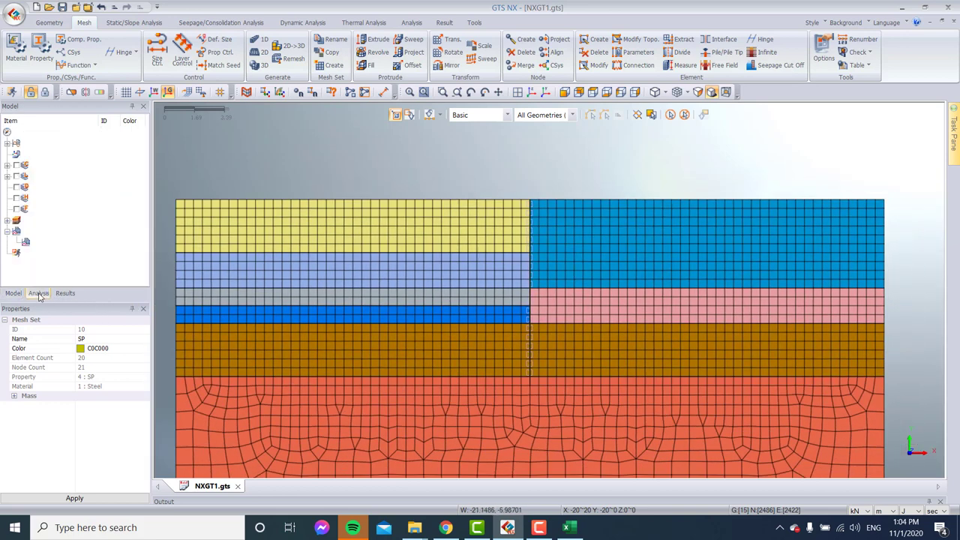
{"action": "double_click", "coordinate": [16, 222]}
{"action": "left_click", "coordinate": [17, 233]}
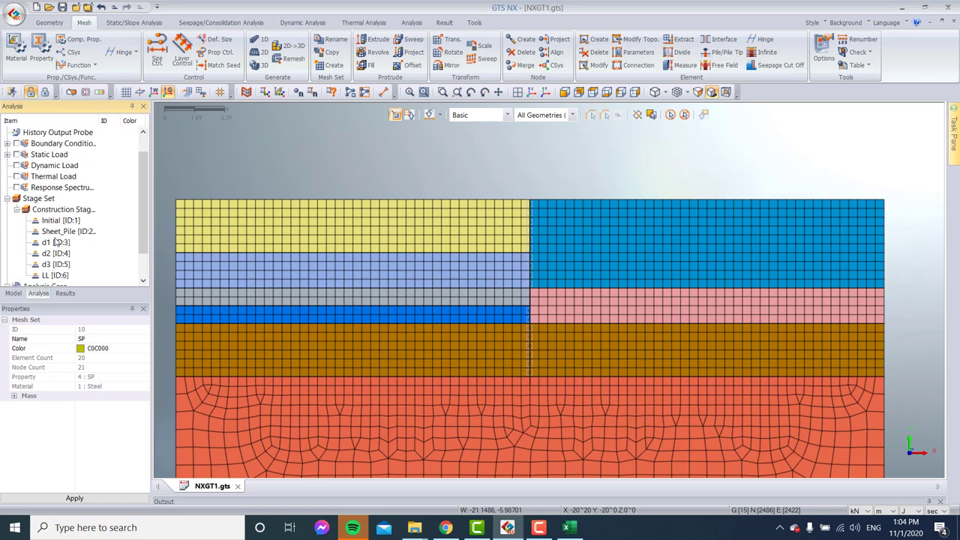
{"action": "scroll", "coordinate": [635, 322], "scroll_direction": "down", "scroll_amount": 3}
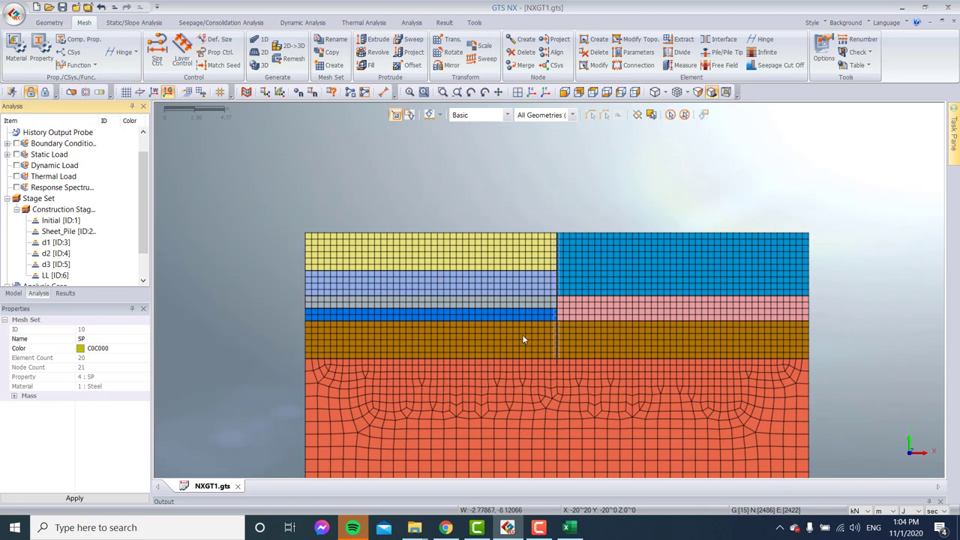
{"action": "scroll", "coordinate": [551, 338], "scroll_direction": "up", "scroll_amount": 5}
{"action": "scroll", "coordinate": [559, 330], "scroll_direction": "down", "scroll_amount": 1}
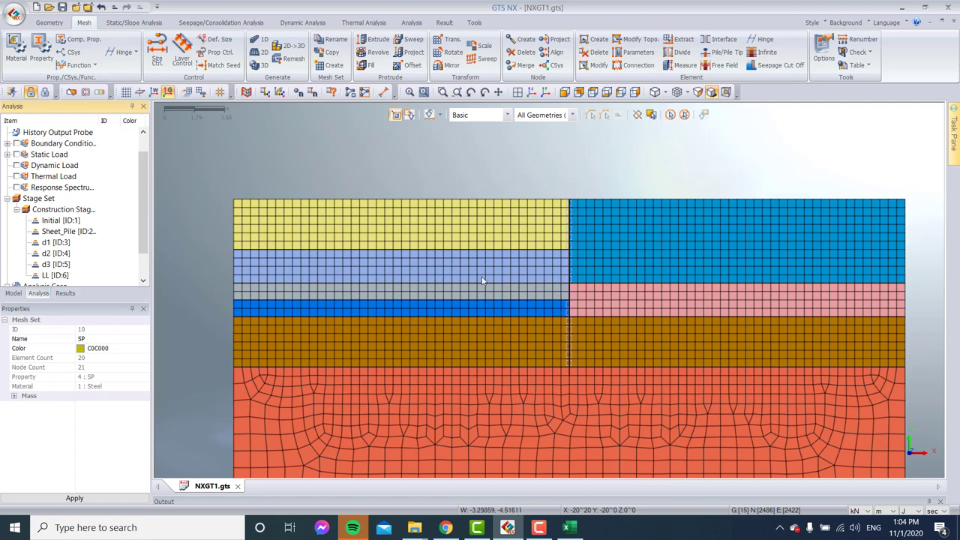
Step: Set the selection filter to Node and select the nodes at the top of the sheet pile to check how many coincide
{"action": "left_click", "coordinate": [548, 115]}
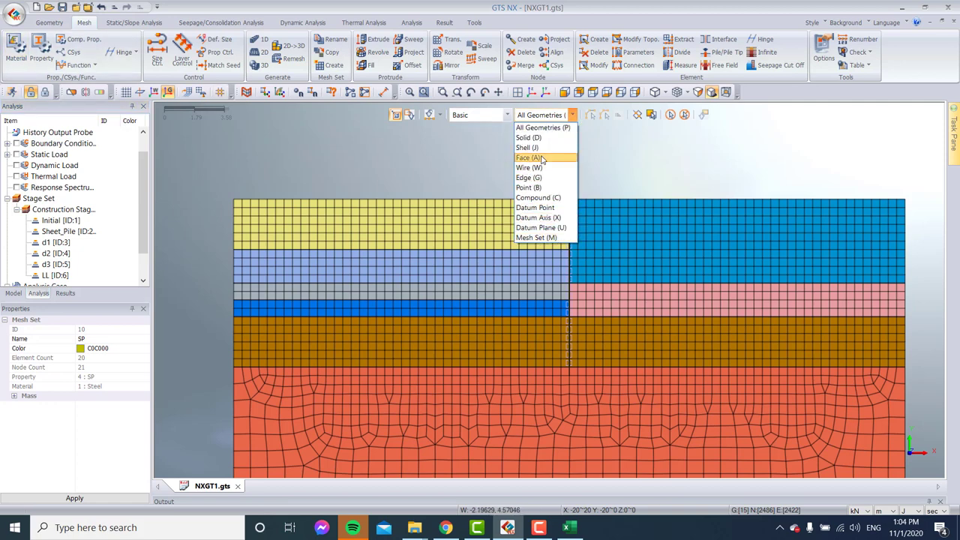
{"action": "left_click", "coordinate": [492, 118]}
{"action": "left_click", "coordinate": [492, 118]}
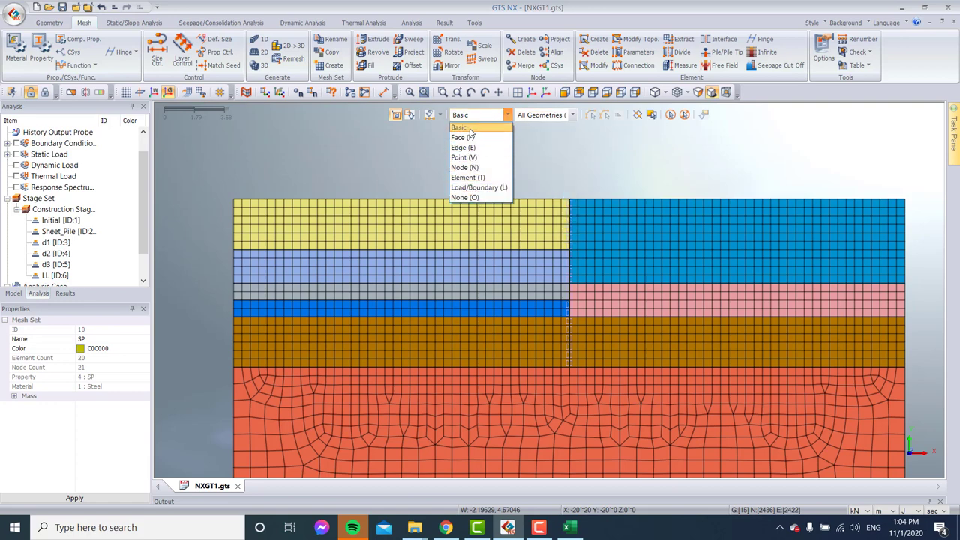
{"action": "left_click", "coordinate": [464, 167]}
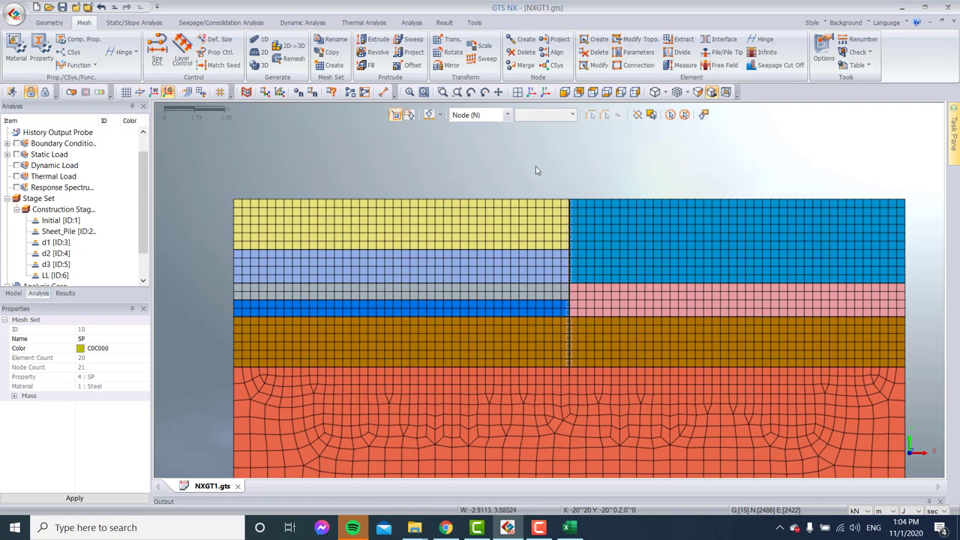
{"action": "scroll", "coordinate": [567, 208], "scroll_direction": "up", "scroll_amount": 3}
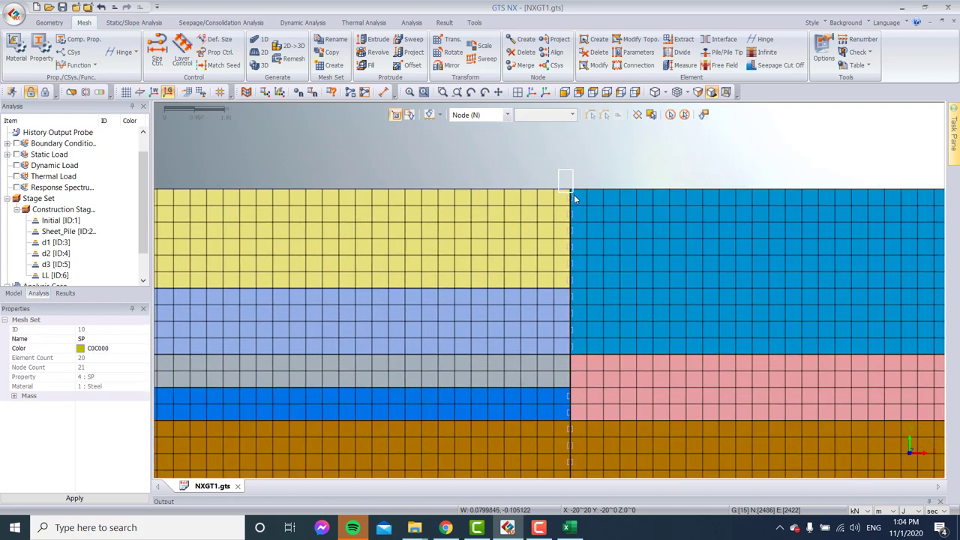
{"action": "left_click", "coordinate": [578, 198]}
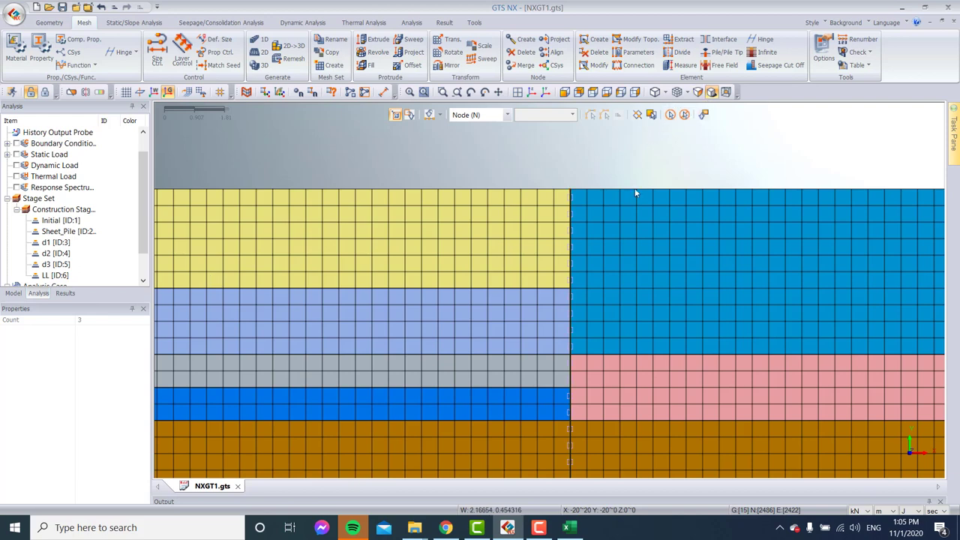
Step: Remove the line interface elements along the sheet pile and start creating a new line interface
{"action": "scroll", "coordinate": [632, 239], "scroll_direction": "down", "scroll_amount": 3}
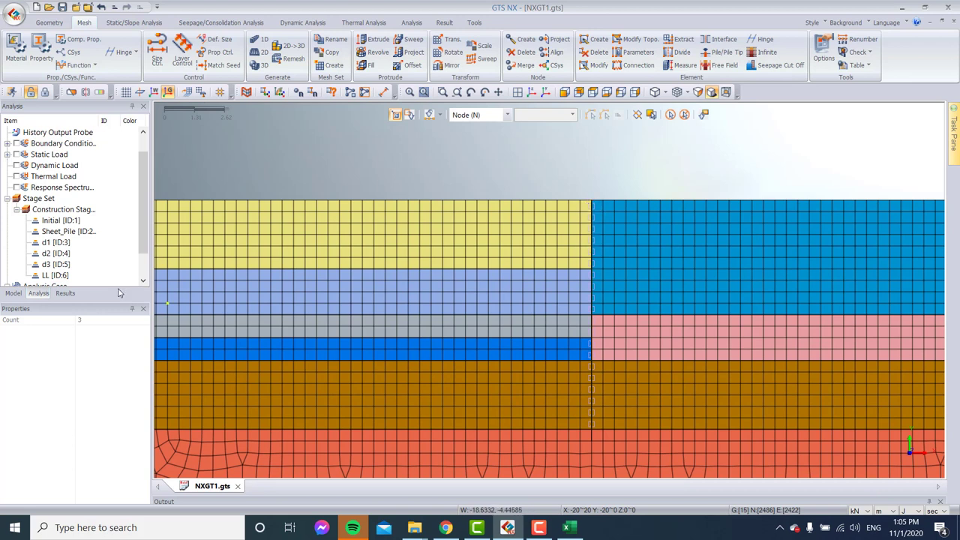
{"action": "key", "text": "Delete"}
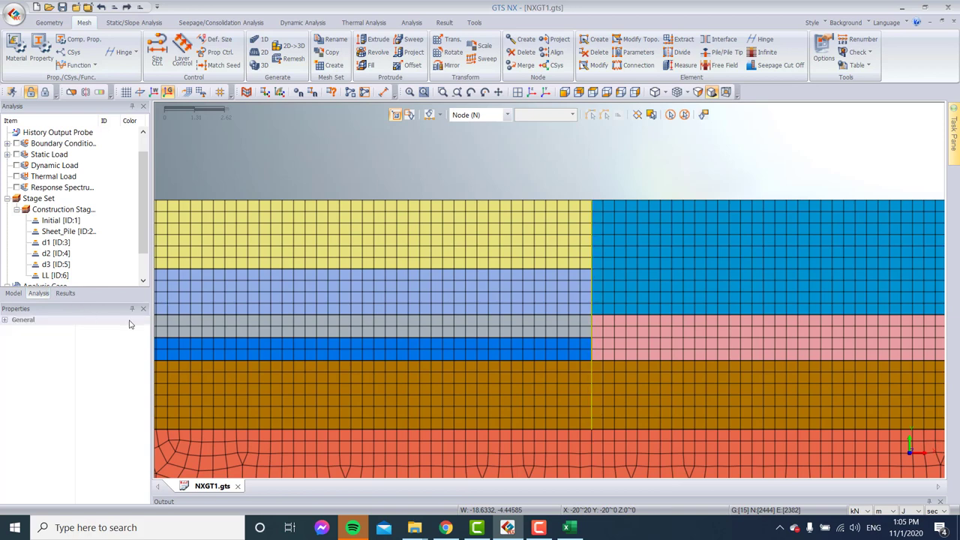
{"action": "left_click", "coordinate": [16, 49]}
{"action": "left_click", "coordinate": [681, 41]}
{"action": "left_click", "coordinate": [720, 39]}
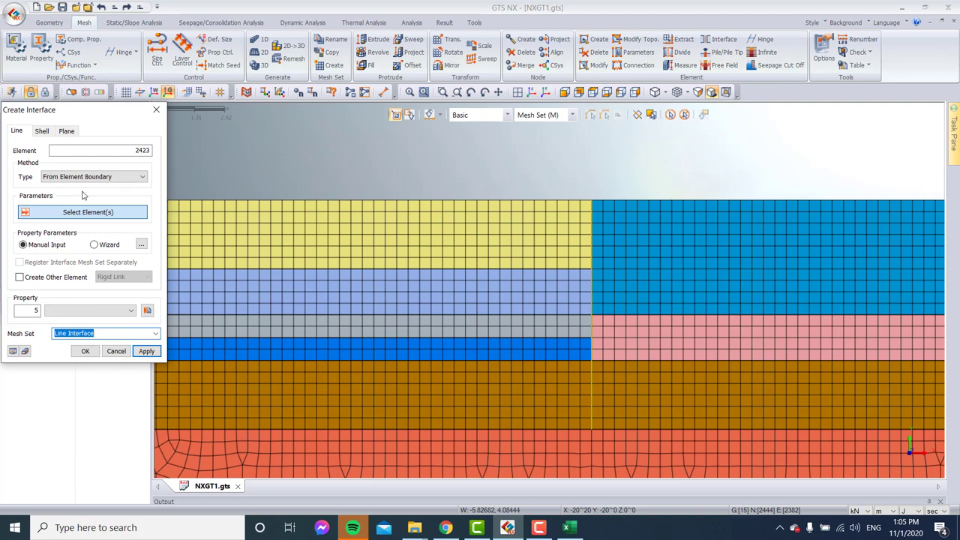
Step: Set the interface method to From Truss/Beam and select the elements of the SP mesh set
{"action": "left_click", "coordinate": [84, 177]}
{"action": "left_click", "coordinate": [94, 224]}
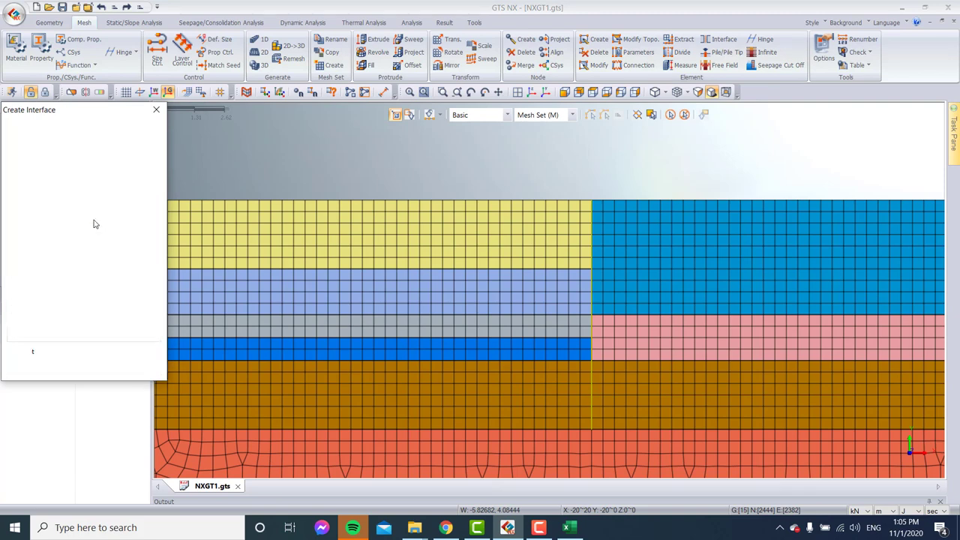
{"action": "scroll", "coordinate": [87, 258], "scroll_direction": "down", "scroll_amount": 1}
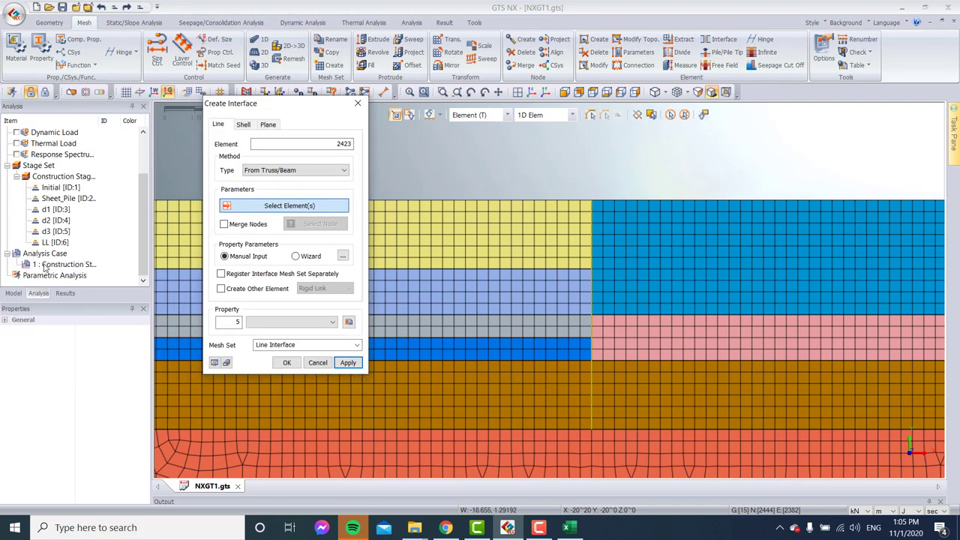
{"action": "left_click", "coordinate": [13, 293]}
{"action": "left_click", "coordinate": [45, 242]}
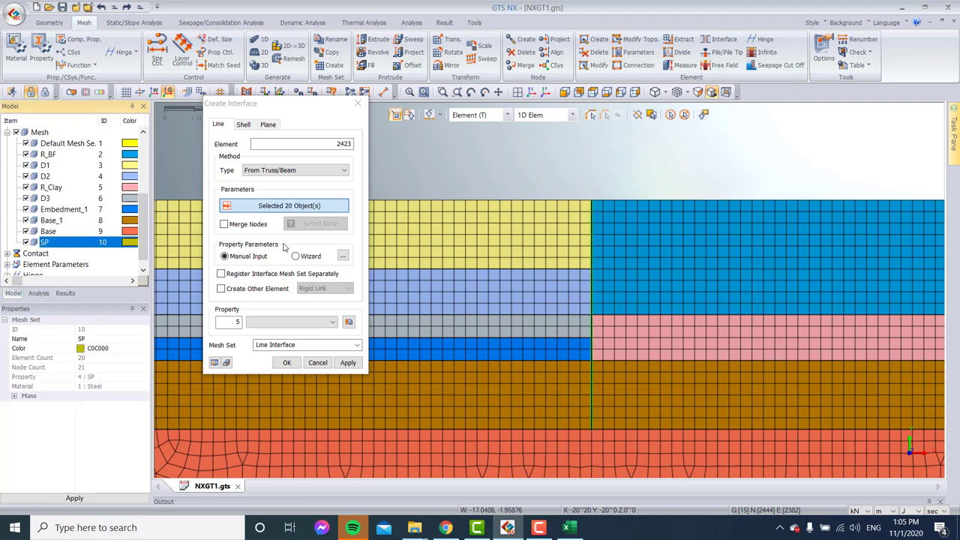
Step: Use the wizard for the interface properties, keeping virtual thickness factor 0.1 m and setting strength reduction factor 0.6
{"action": "left_click", "coordinate": [308, 256]}
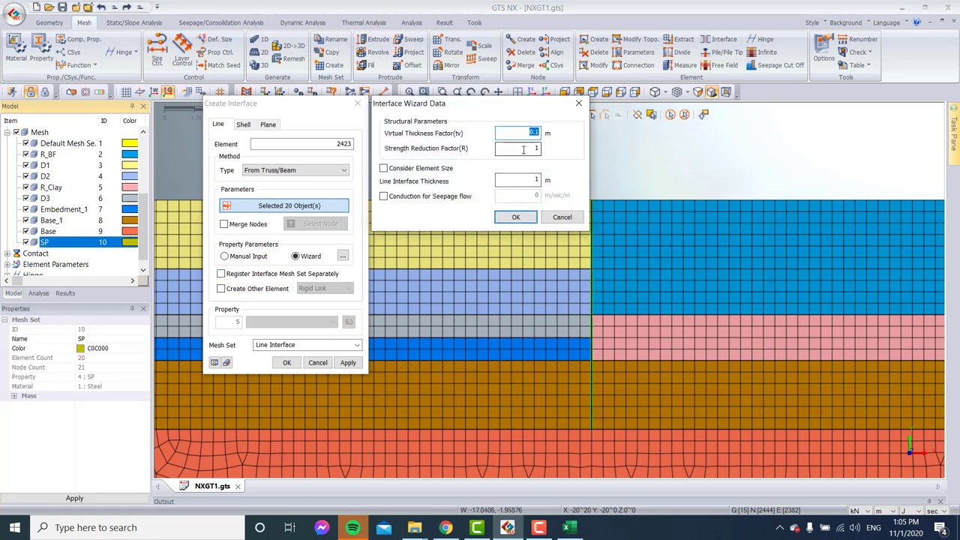
{"action": "key", "text": "Tab"}
{"action": "type", "text": "0.6"}
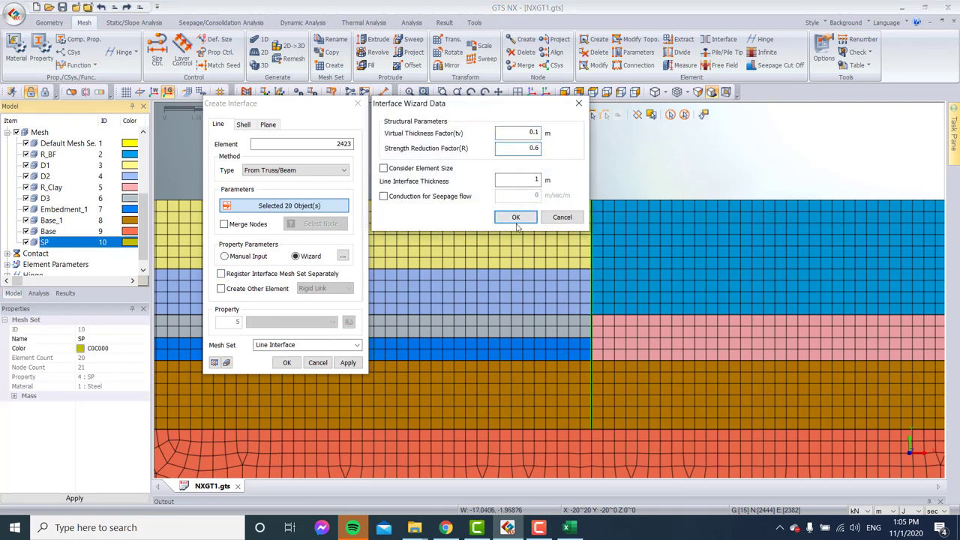
{"action": "left_click", "coordinate": [515, 217]}
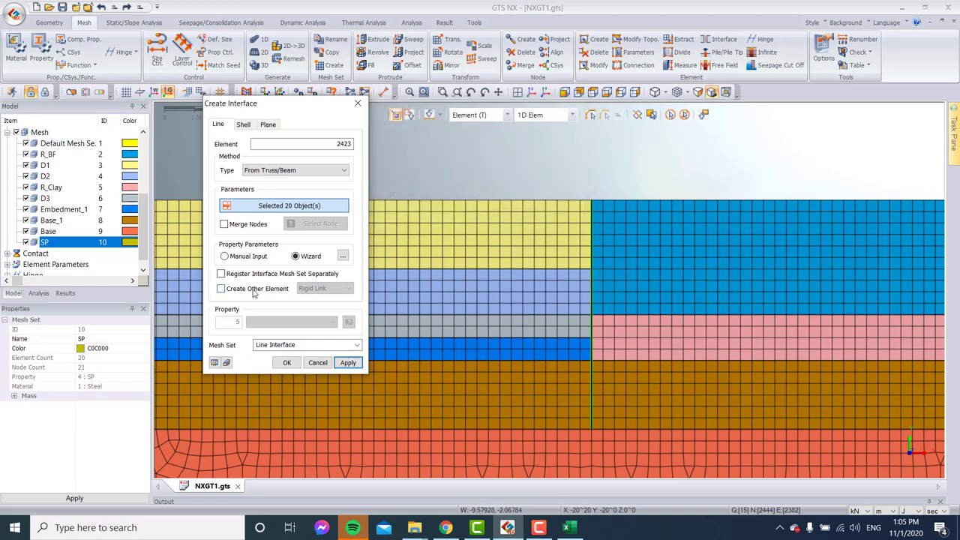
Step: Enable creation of Rigid Link elements, generate the Line Interface mesh set along the sheet pile, and close the dialog
{"action": "left_click", "coordinate": [254, 291]}
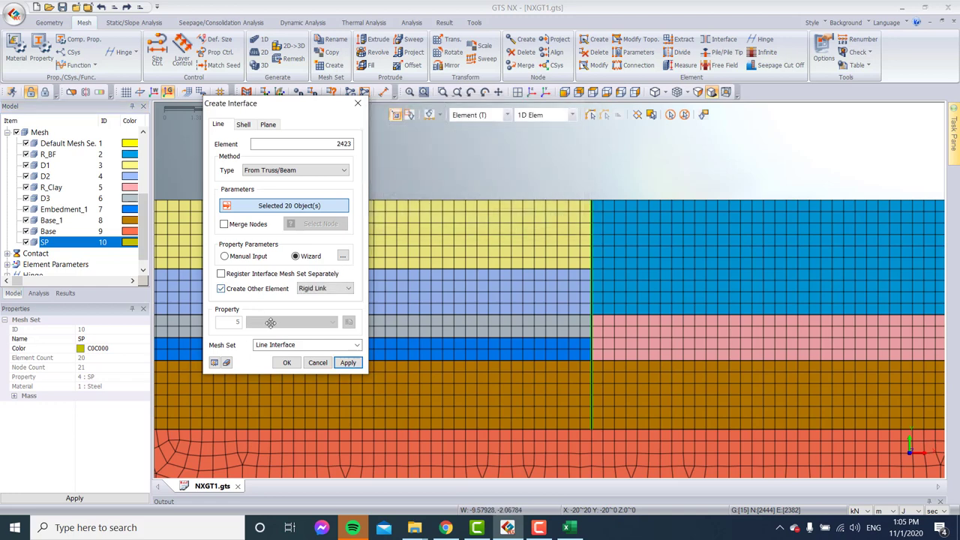
{"action": "left_click", "coordinate": [348, 363]}
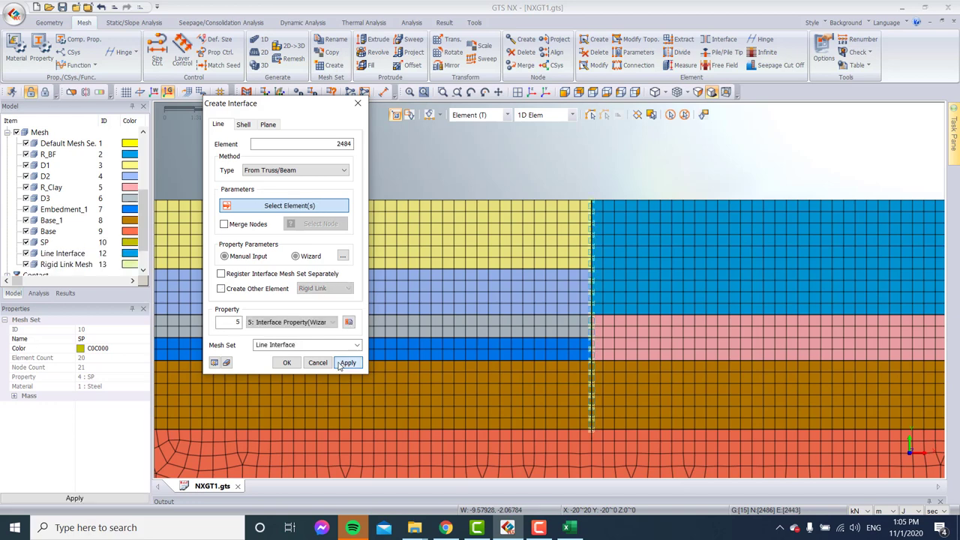
{"action": "left_click", "coordinate": [317, 363]}
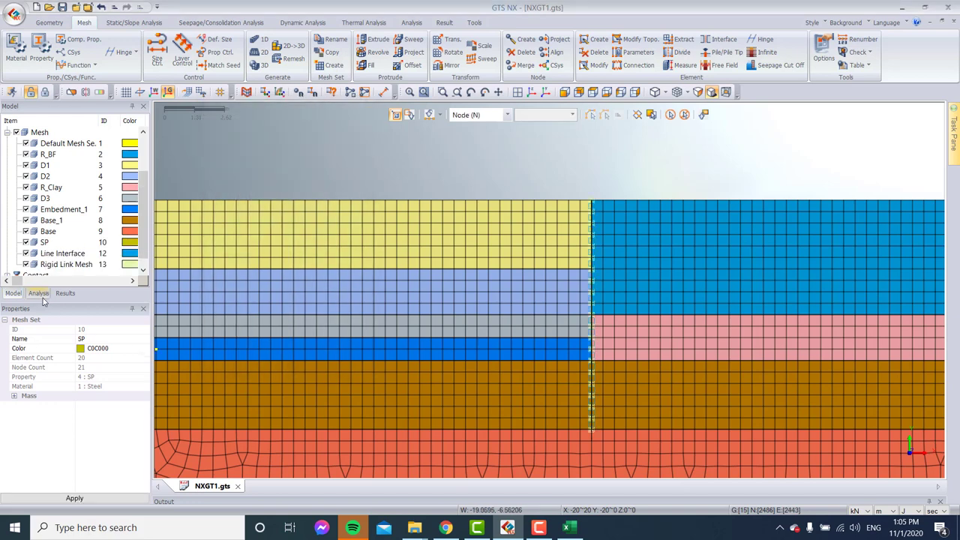
Step: Check the mesh sets in the model and open Construction Stage Set-1 for editing
{"action": "left_click", "coordinate": [38, 294]}
{"action": "left_click", "coordinate": [13, 293]}
{"action": "scroll", "coordinate": [47, 231], "scroll_direction": "down", "scroll_amount": 1}
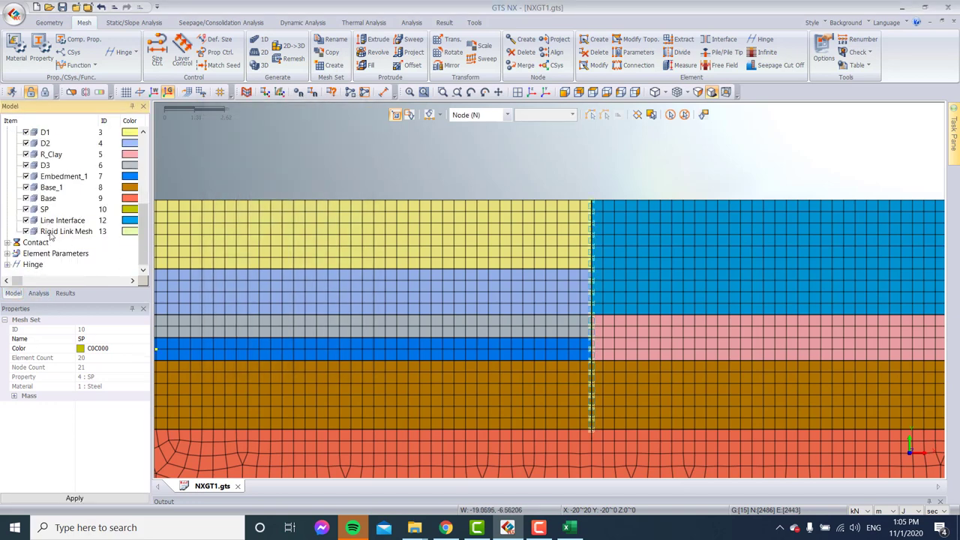
{"action": "left_click", "coordinate": [39, 293]}
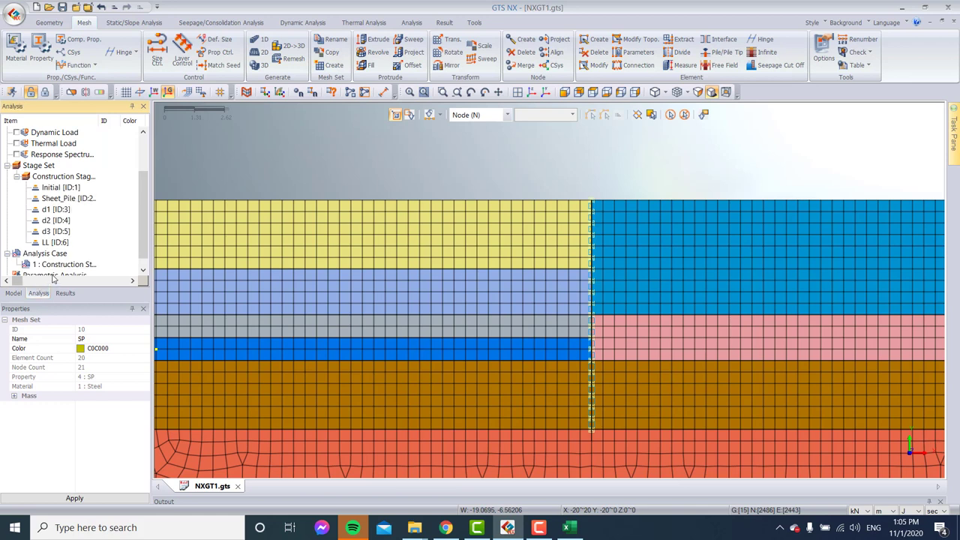
{"action": "scroll", "coordinate": [51, 255], "scroll_direction": "down", "scroll_amount": 1}
{"action": "right_click", "coordinate": [37, 167]}
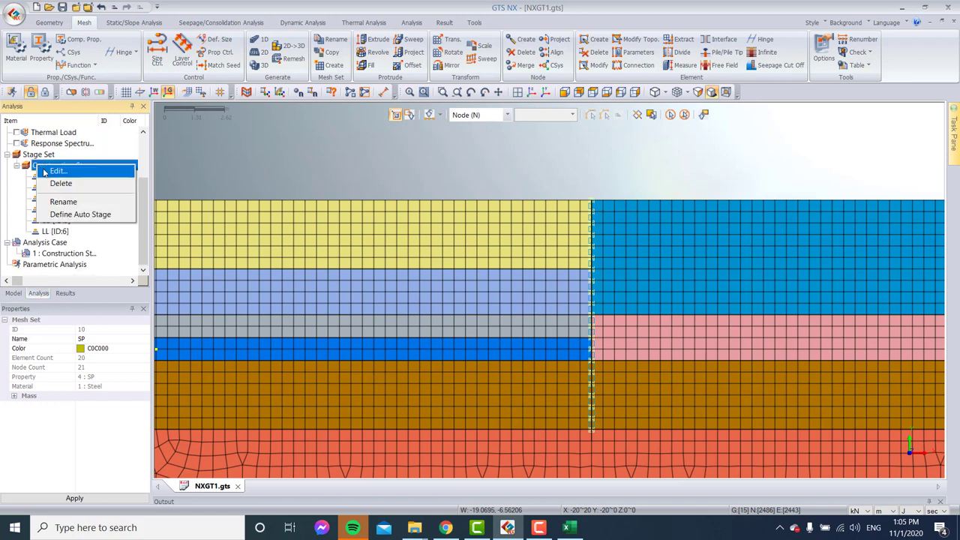
{"action": "left_click", "coordinate": [51, 177]}
{"action": "right_click", "coordinate": [51, 177]}
{"action": "left_click", "coordinate": [59, 185]}
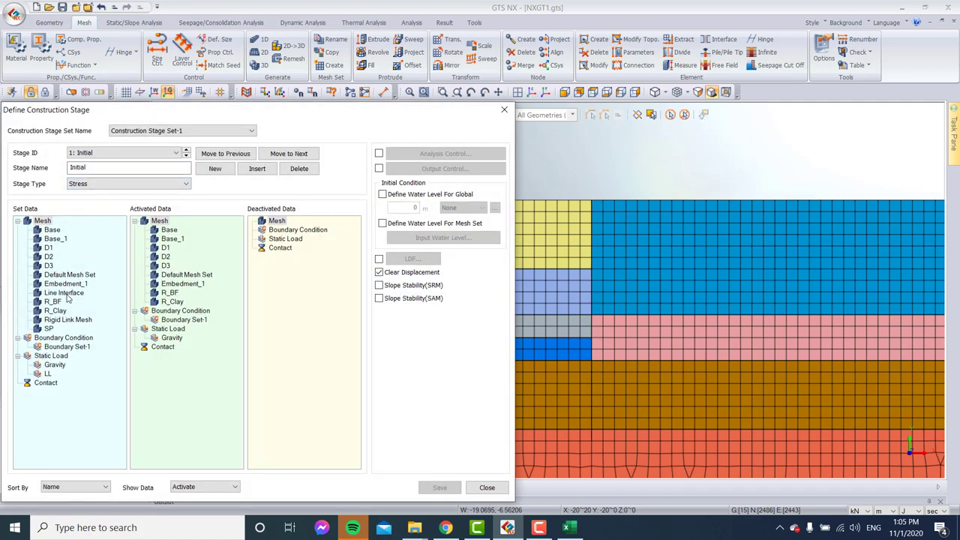
Step: Activate the Rigid Link Mesh in the Initial stage and save the stage
{"action": "left_click", "coordinate": [67, 294]}
{"action": "left_click", "coordinate": [60, 320]}
{"action": "left_click_drag", "start_coordinate": [154, 298], "coordinate": [154, 300]}
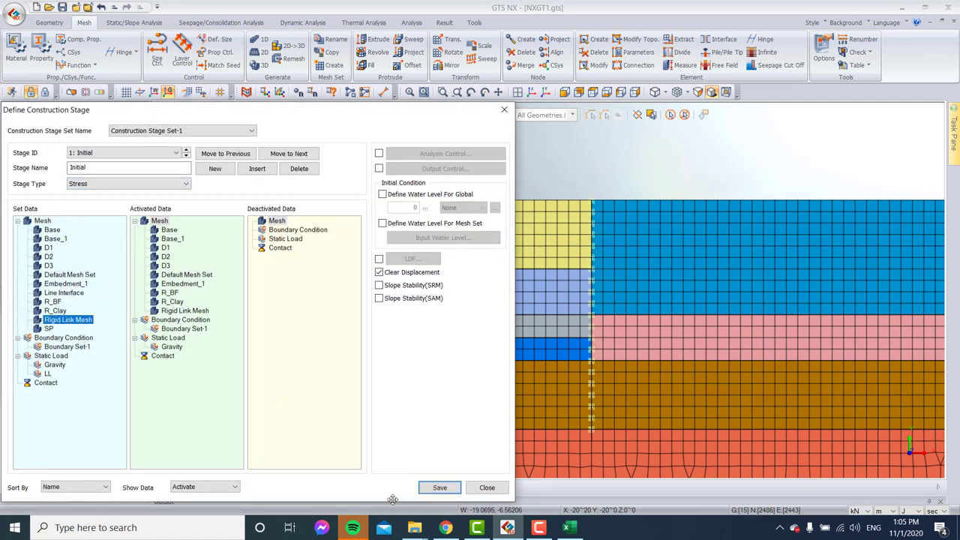
{"action": "left_click", "coordinate": [440, 488]}
Step: In the Sheet_Pile stage, activate Line Interface and deactivate Rigid Link Mesh, then save and close the stage definition
{"action": "left_click", "coordinate": [186, 156]}
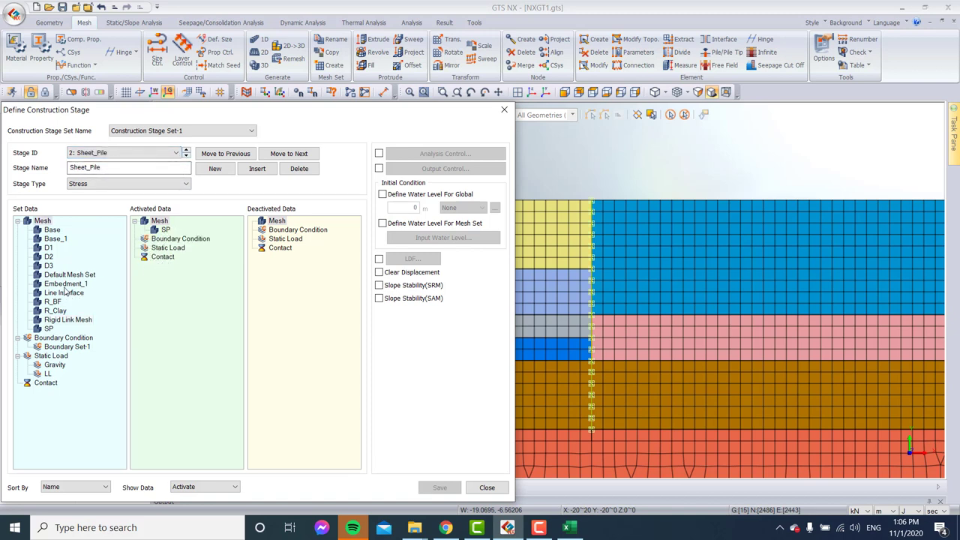
{"action": "left_click_drag", "start_coordinate": [63, 293], "coordinate": [175, 297]}
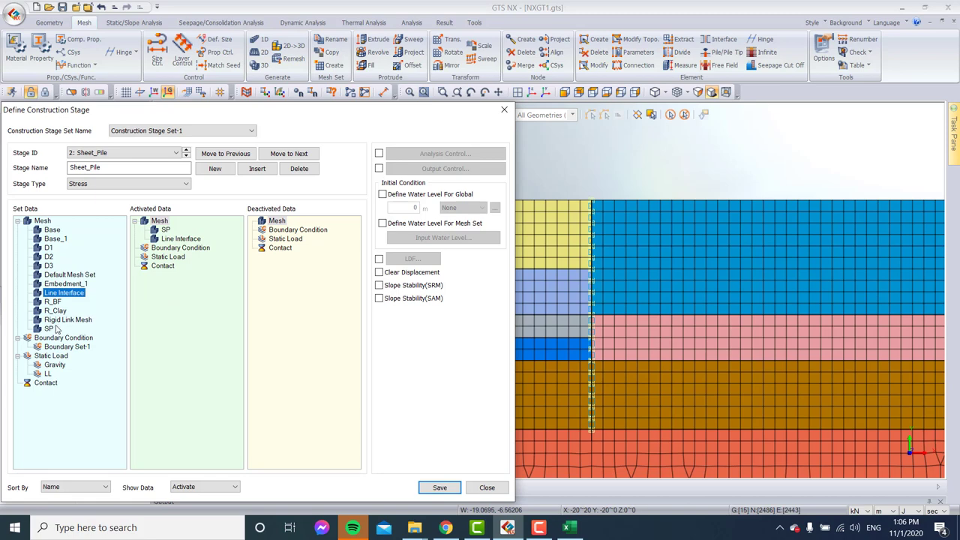
{"action": "left_click_drag", "start_coordinate": [57, 320], "coordinate": [327, 337]}
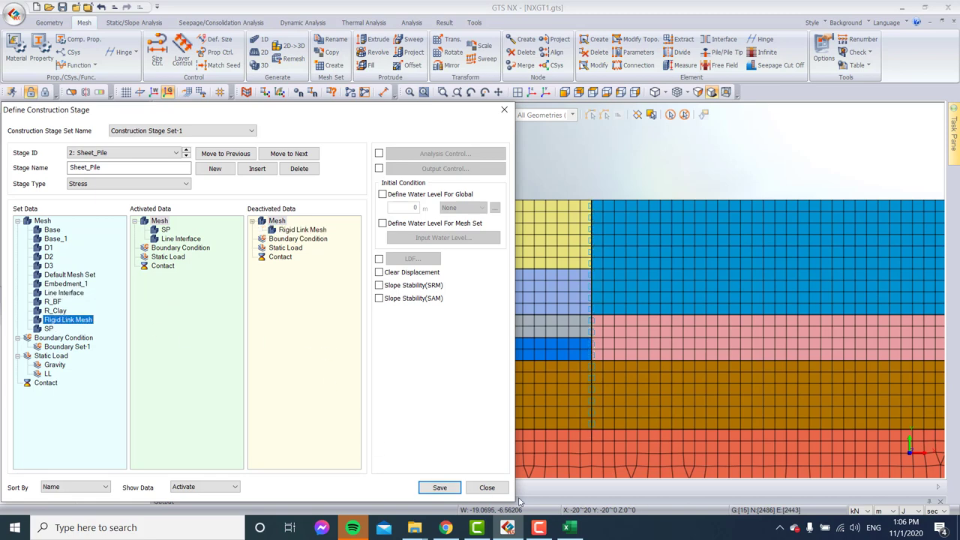
{"action": "left_click", "coordinate": [439, 487]}
{"action": "left_click", "coordinate": [487, 487]}
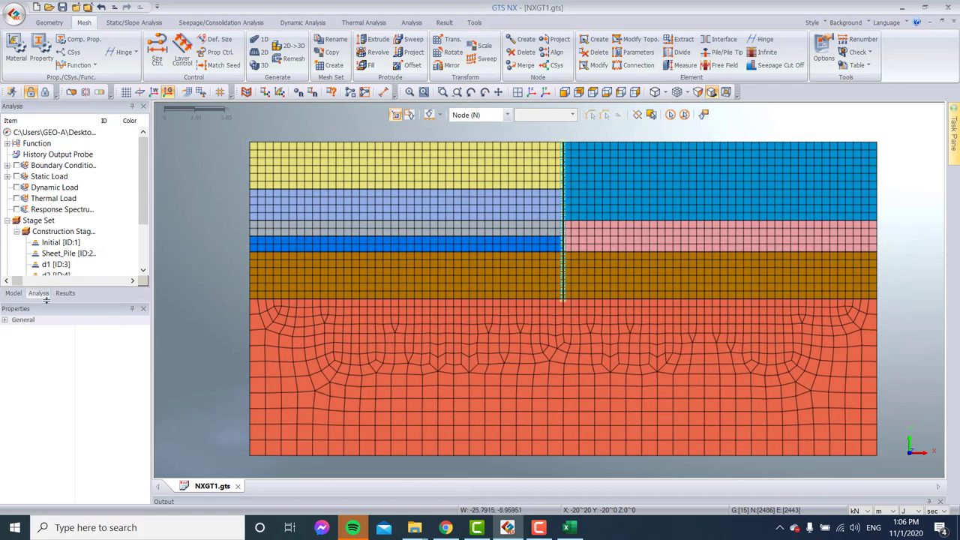
Step: Run the solver on the construction stage analysis case and enlarge the output area to follow its progress
{"action": "left_click", "coordinate": [10, 92]}
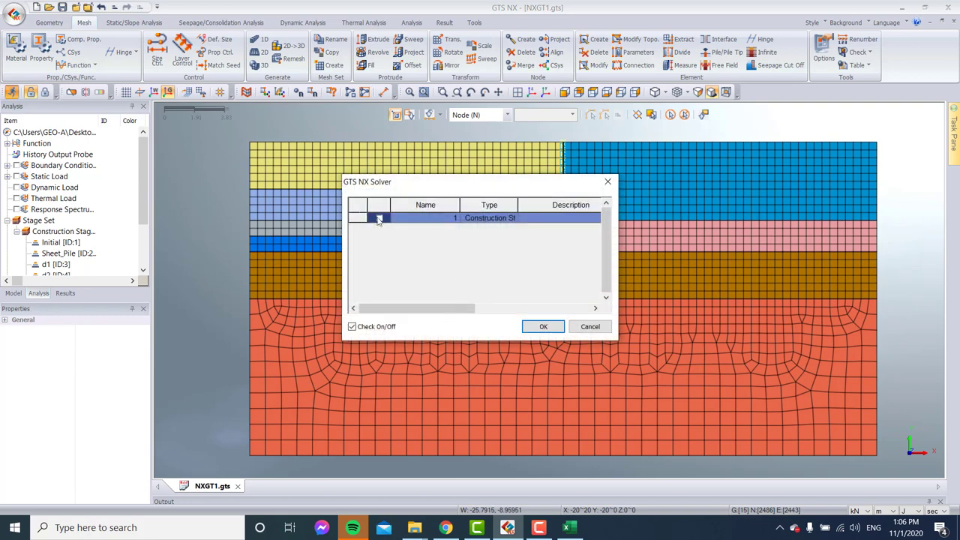
{"action": "left_click", "coordinate": [379, 219]}
{"action": "left_click", "coordinate": [543, 326]}
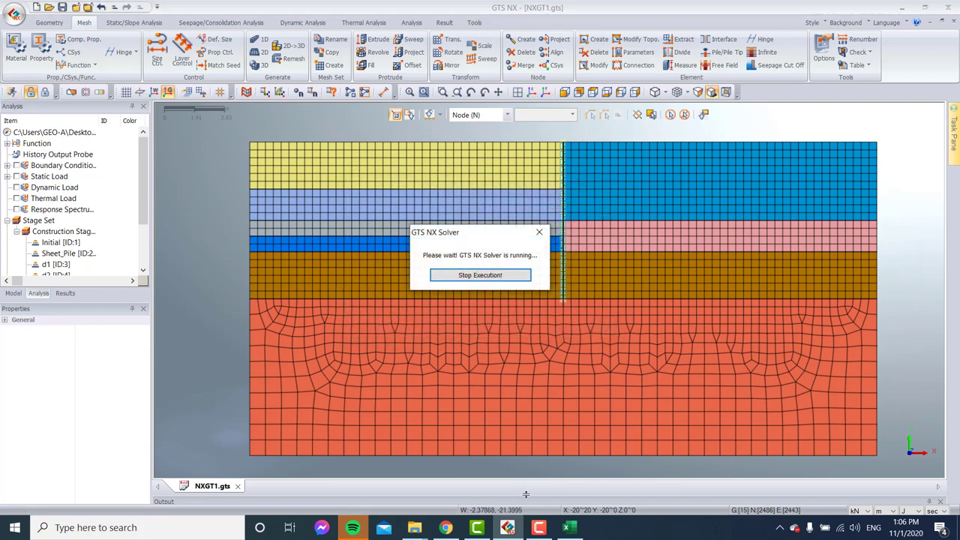
{"action": "left_click_drag", "start_coordinate": [525, 493], "coordinate": [510, 350]}
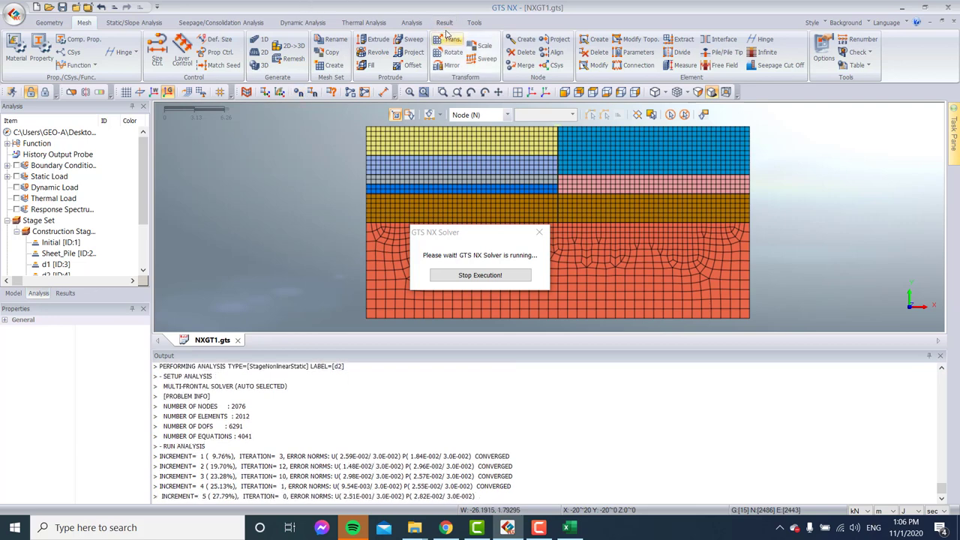
Step: Set the number of processors for the analysis to 12 in the program options and accept the change
{"action": "left_click", "coordinate": [474, 23]}
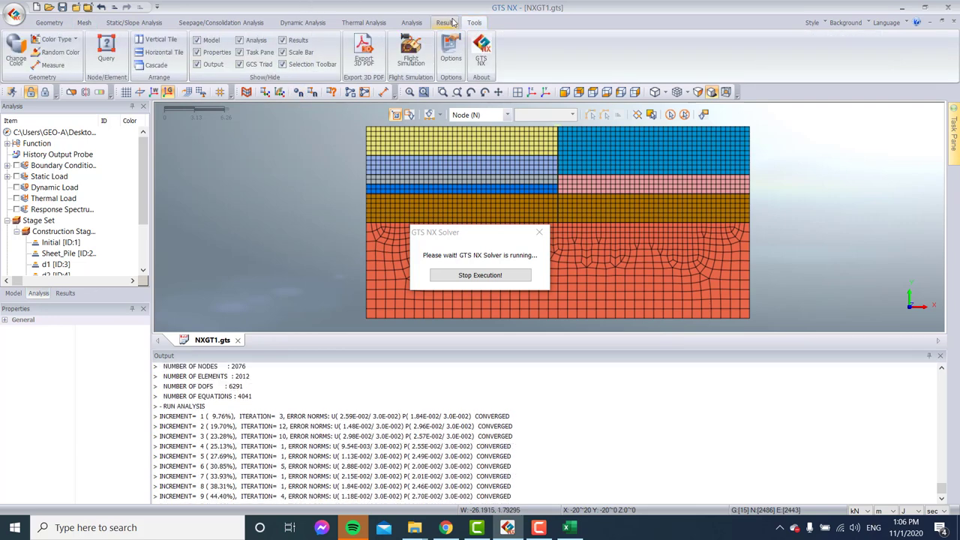
{"action": "left_click", "coordinate": [450, 46]}
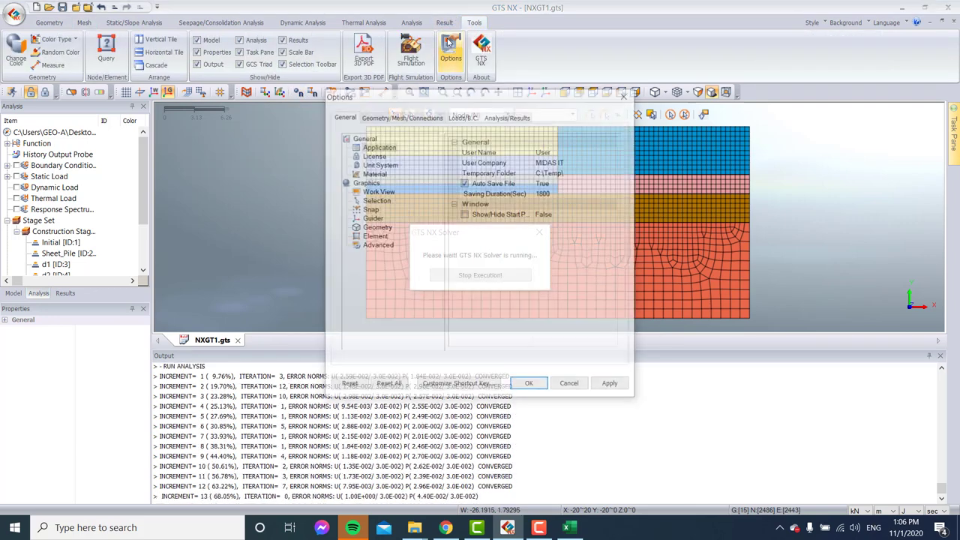
{"action": "left_click", "coordinate": [520, 118]}
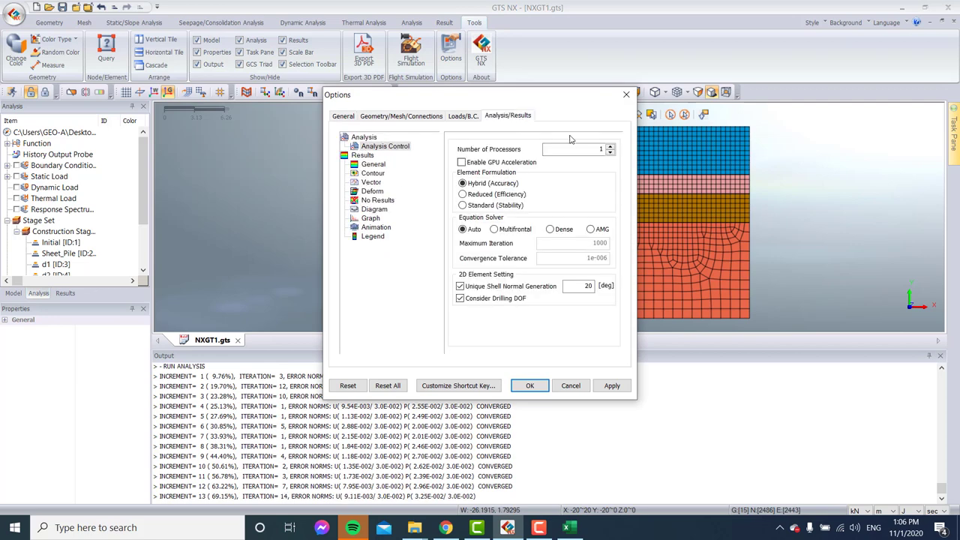
{"action": "left_click", "coordinate": [610, 146]}
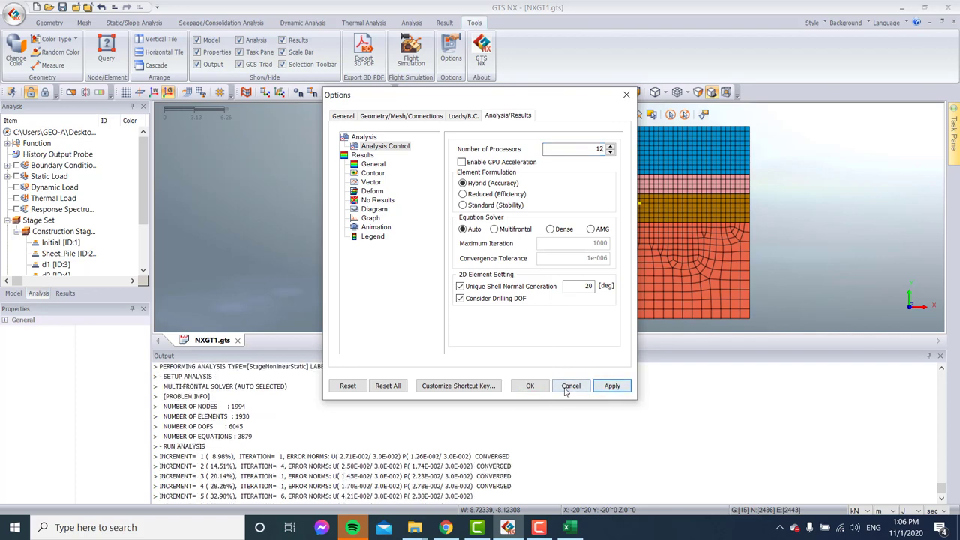
{"action": "left_click", "coordinate": [530, 386]}
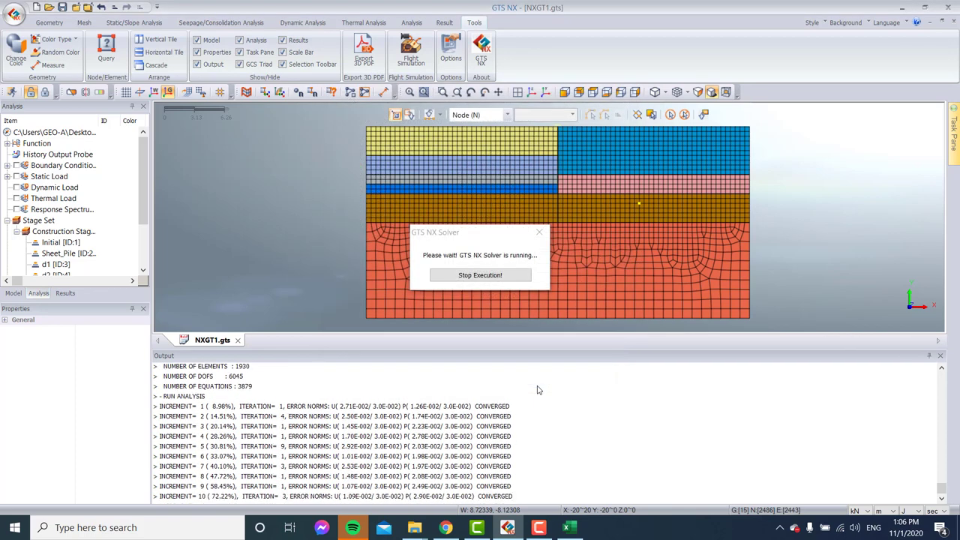
Step: Stop the running solver and rerun the construction stage analysis
{"action": "left_click", "coordinate": [476, 275]}
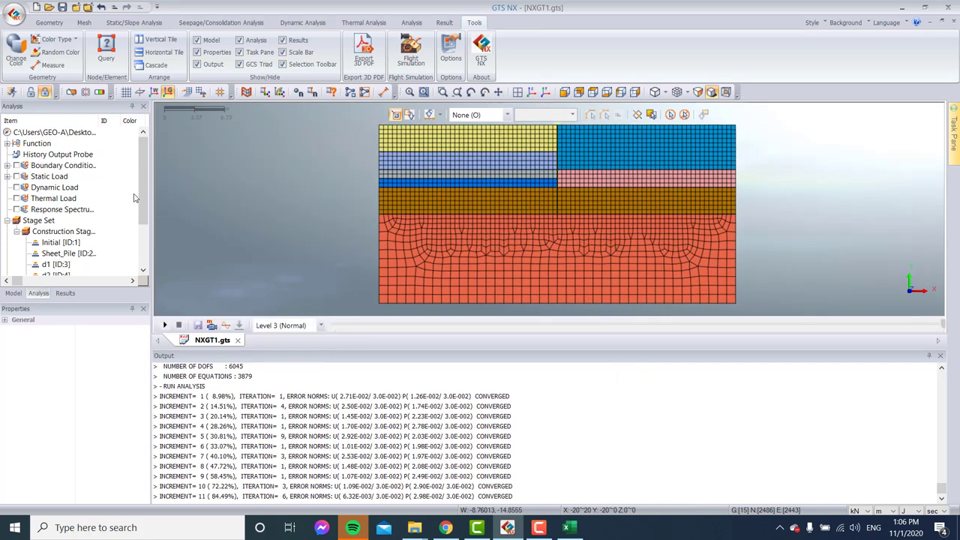
{"action": "left_click", "coordinate": [11, 91]}
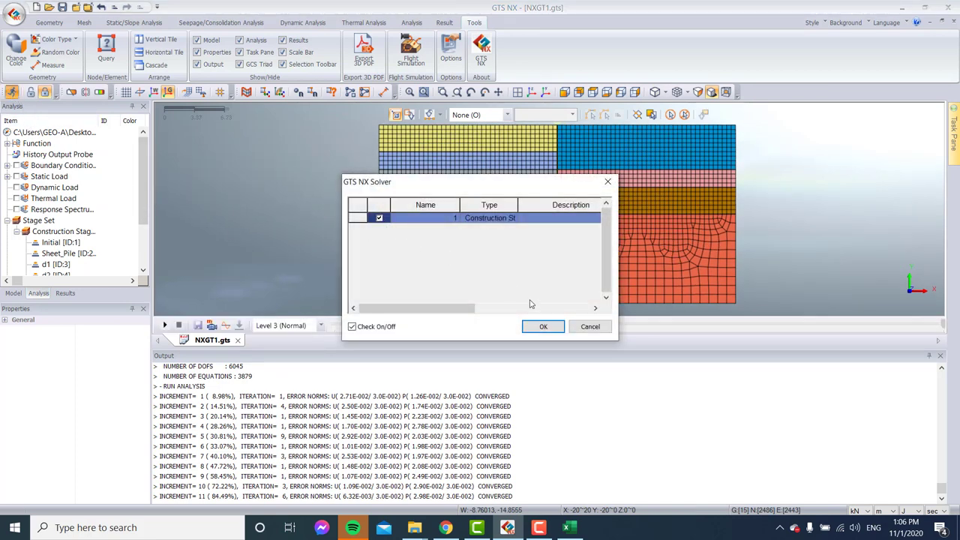
{"action": "left_click", "coordinate": [537, 327]}
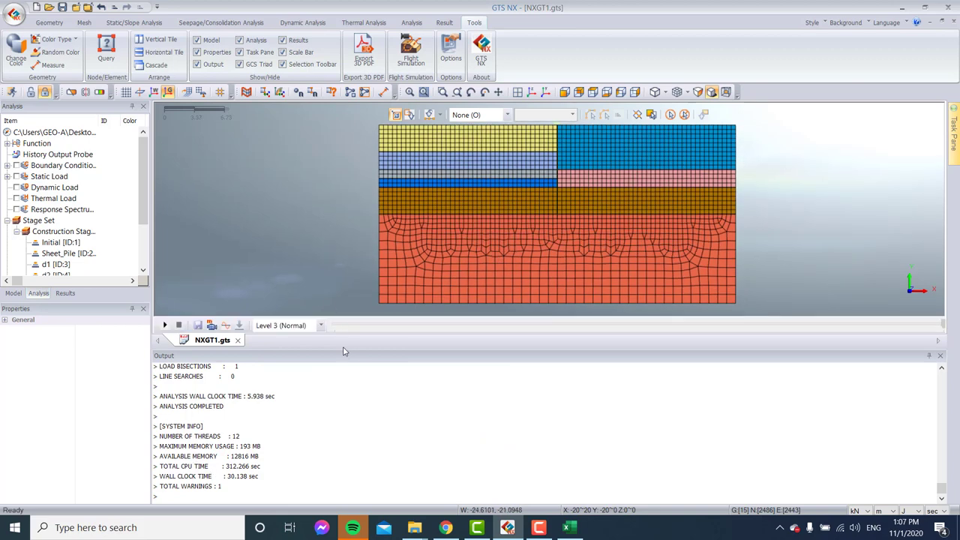
Step: Shrink the output area and display the TX TRANSLATION displacement contour for the LL stage at INCR=12
{"action": "left_click_drag", "start_coordinate": [344, 347], "coordinate": [338, 476]}
{"action": "left_click", "coordinate": [56, 294]}
{"action": "scroll", "coordinate": [41, 216], "scroll_direction": "down", "scroll_amount": 1}
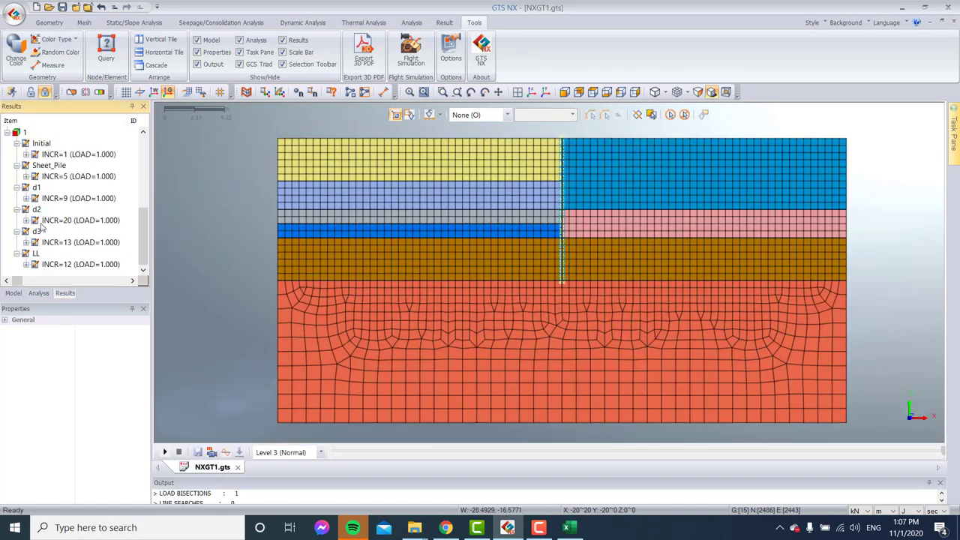
{"action": "left_click", "coordinate": [26, 264]}
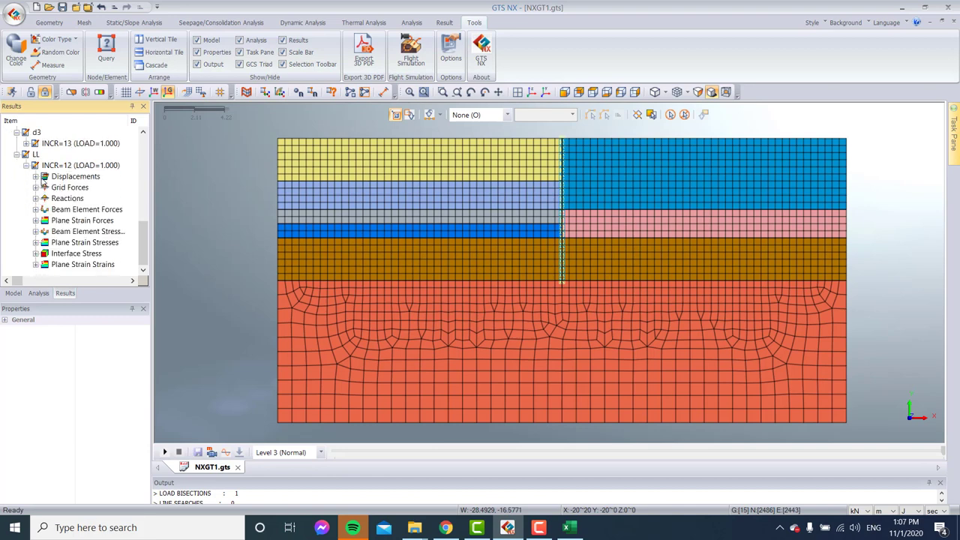
{"action": "left_click", "coordinate": [38, 182]}
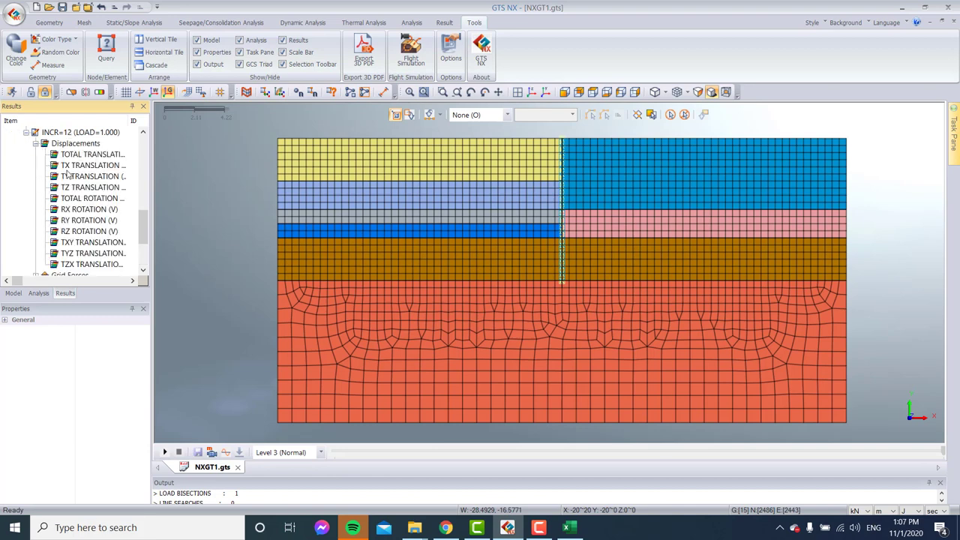
{"action": "double_click", "coordinate": [71, 166]}
Step: Examine the horizontal displacement contour around the top of the sheet pile and the excavation base
{"action": "scroll", "coordinate": [591, 142], "scroll_direction": "up", "scroll_amount": 2}
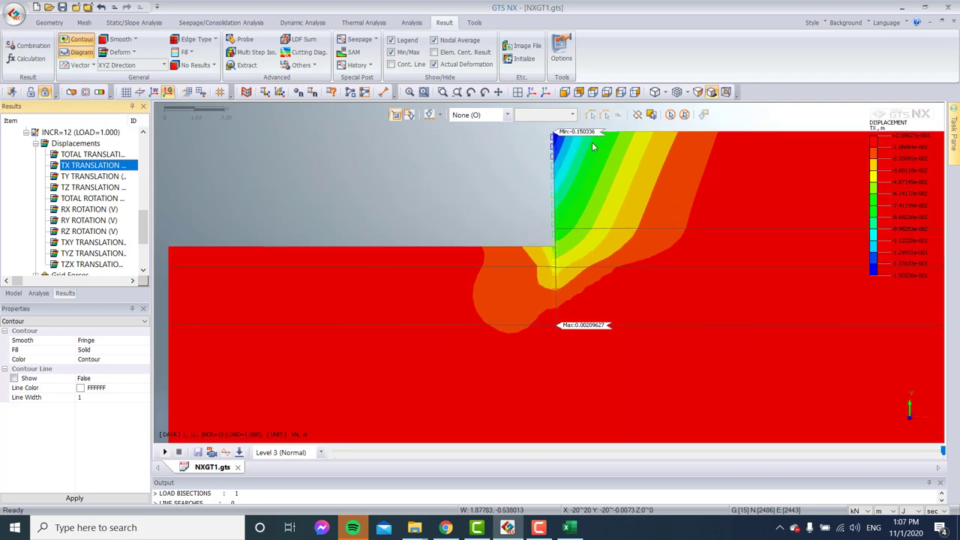
{"action": "scroll", "coordinate": [591, 142], "scroll_direction": "up", "scroll_amount": 4}
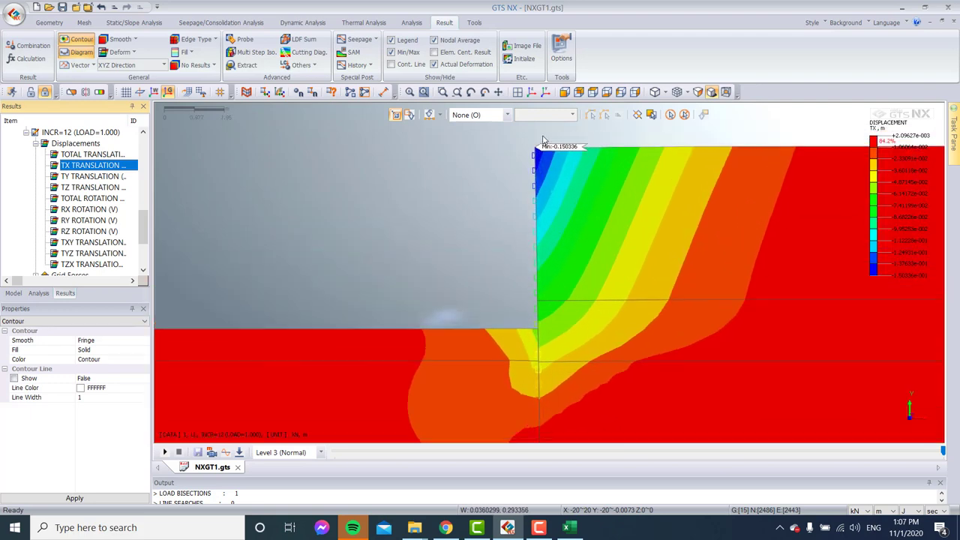
{"action": "scroll", "coordinate": [543, 140], "scroll_direction": "up", "scroll_amount": 2}
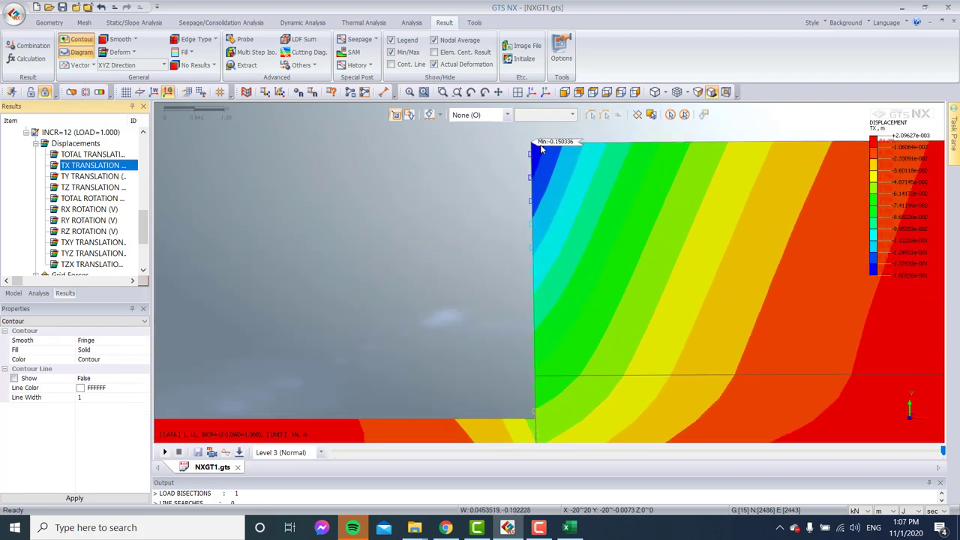
{"action": "scroll", "coordinate": [547, 151], "scroll_direction": "down", "scroll_amount": 1}
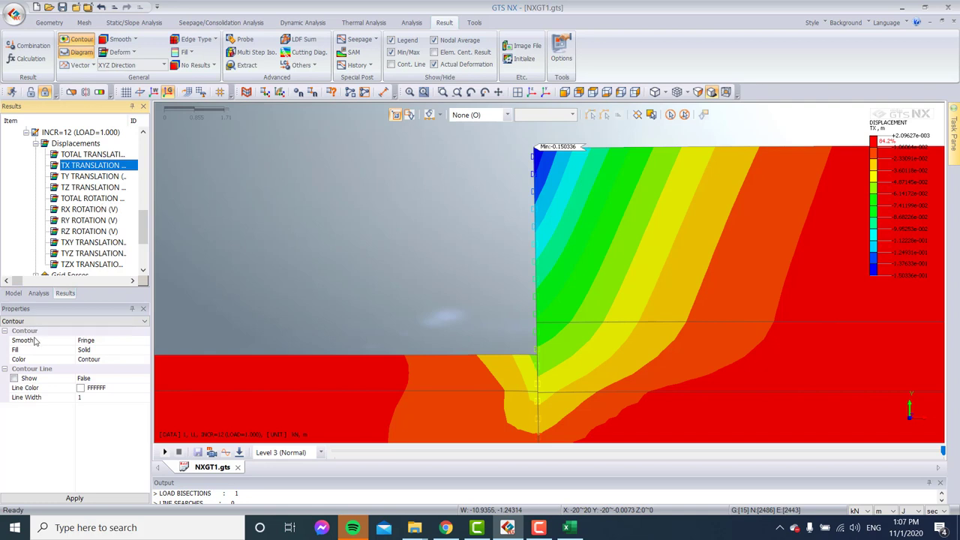
{"action": "scroll", "coordinate": [468, 237], "scroll_direction": "down", "scroll_amount": 2}
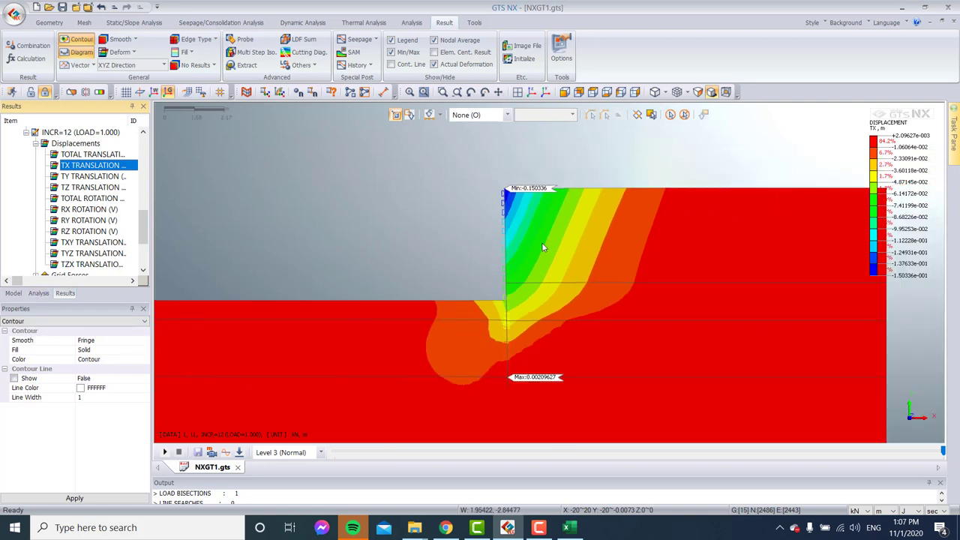
{"action": "scroll", "coordinate": [42, 231], "scroll_direction": "down", "scroll_amount": 3}
{"action": "scroll", "coordinate": [41, 231], "scroll_direction": "up", "scroll_amount": 2}
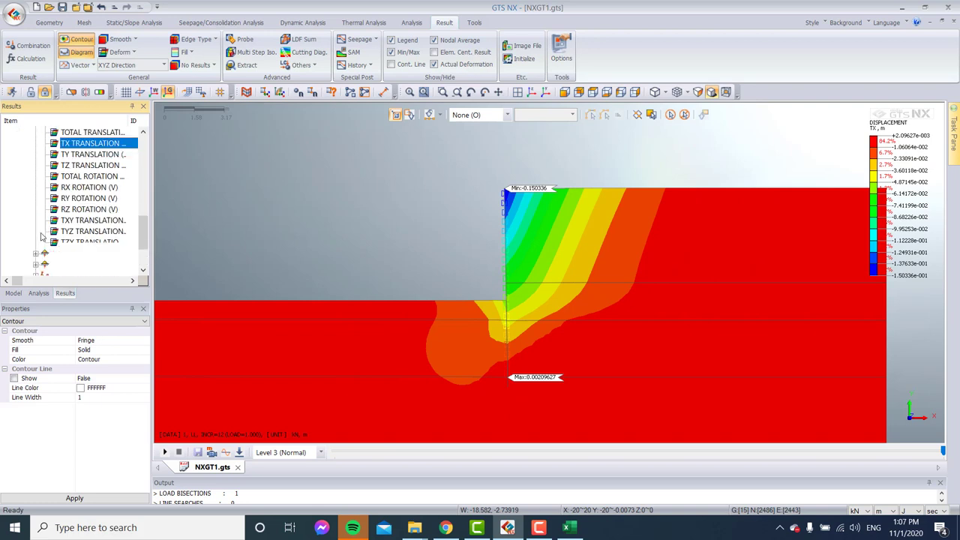
Step: Display the bending moment Y diagram from the LL stage's beam element forces along the sheet pile
{"action": "scroll", "coordinate": [41, 231], "scroll_direction": "down", "scroll_amount": 2}
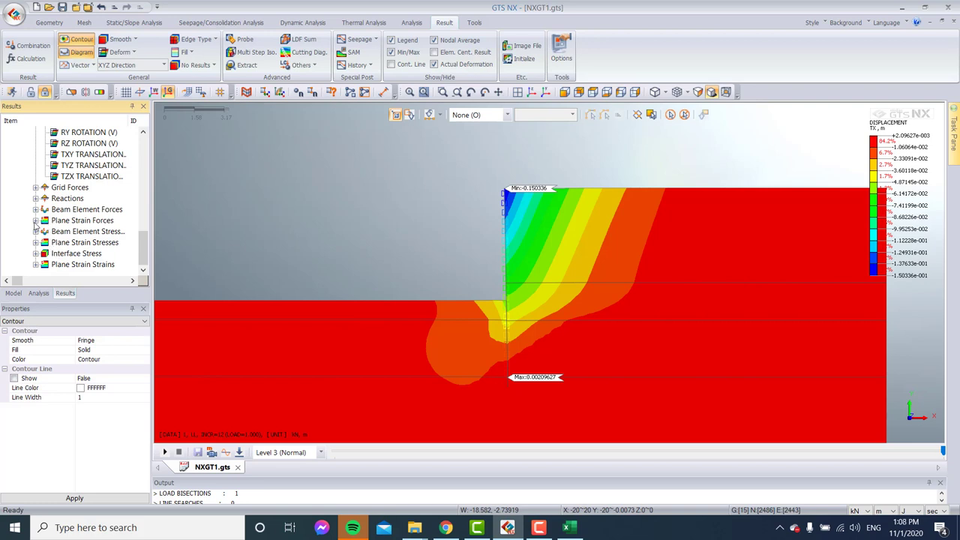
{"action": "left_click", "coordinate": [35, 221]}
{"action": "scroll", "coordinate": [69, 235], "scroll_direction": "down", "scroll_amount": 1}
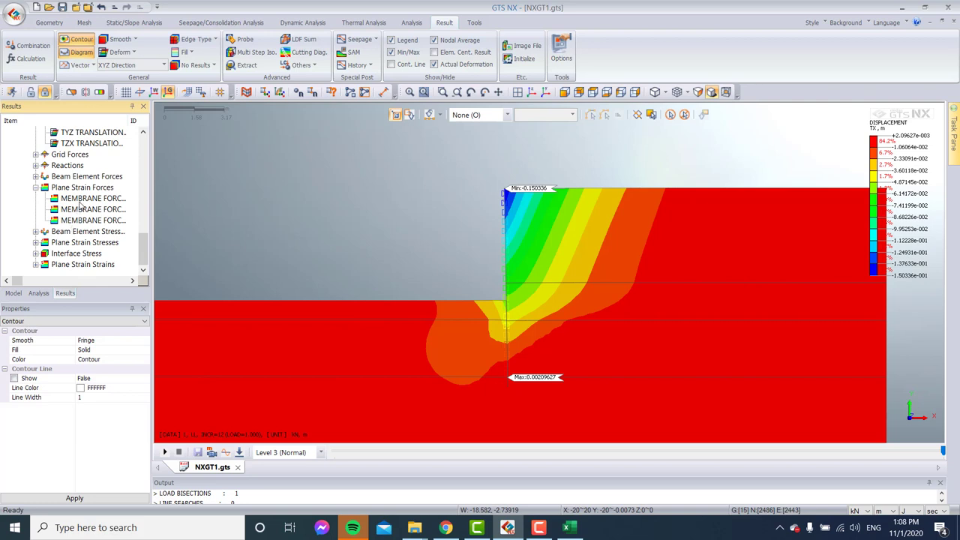
{"action": "left_click", "coordinate": [36, 177]}
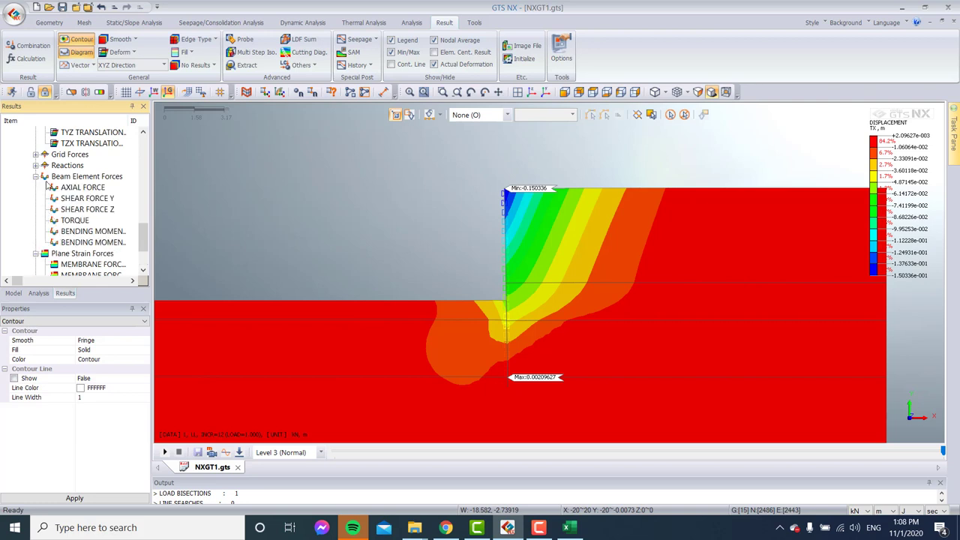
{"action": "left_click", "coordinate": [91, 231]}
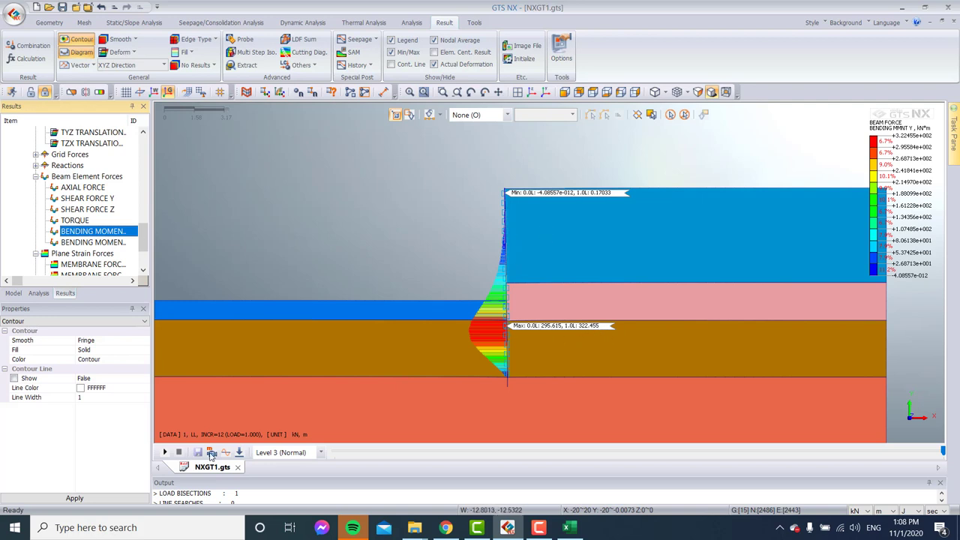
{"action": "left_click", "coordinate": [39, 293]}
{"action": "scroll", "coordinate": [25, 257], "scroll_direction": "down", "scroll_amount": 2}
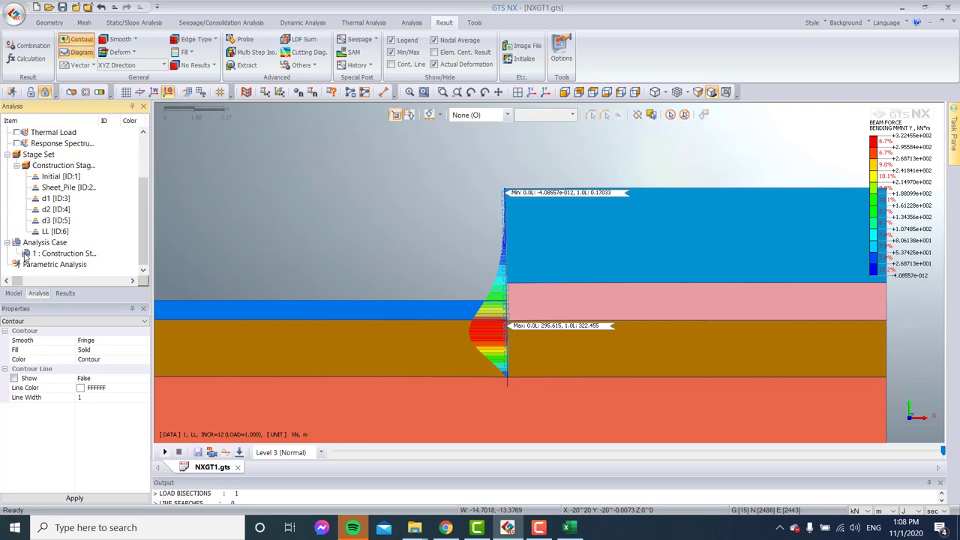
{"action": "left_click", "coordinate": [78, 297]}
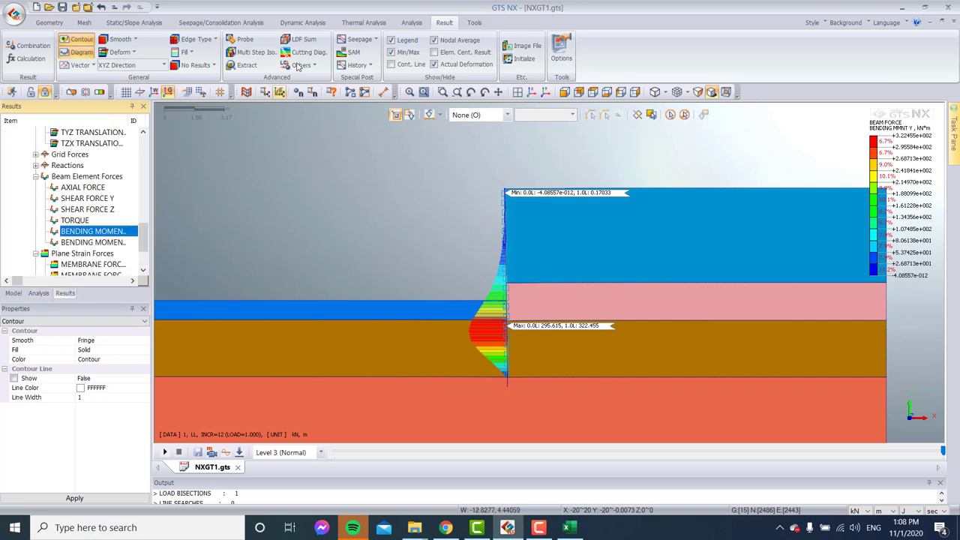
Step: Set up a result extraction of Beam Element Forces, BENDING MOMENT Y, for the LL stage only, ordered by Node/Element
{"action": "left_click", "coordinate": [247, 65]}
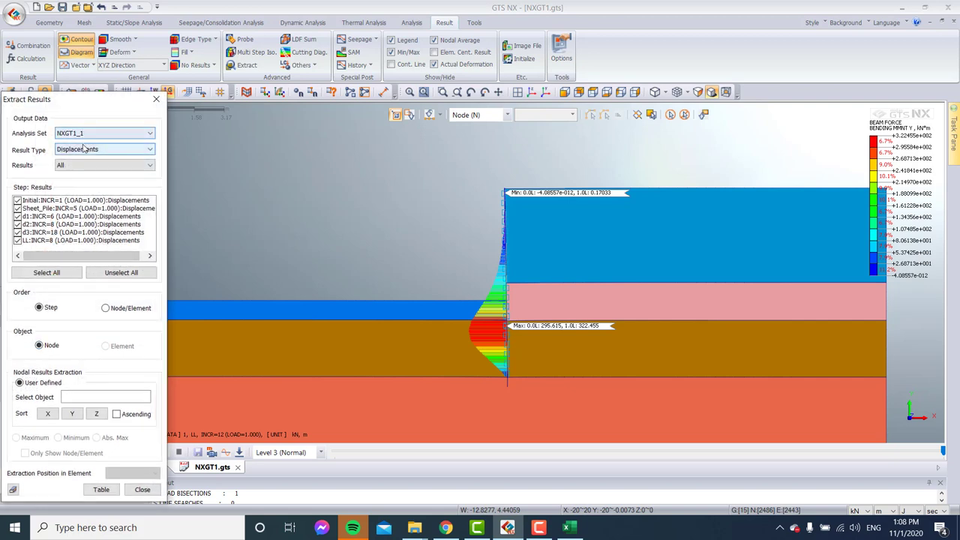
{"action": "left_click", "coordinate": [84, 149]}
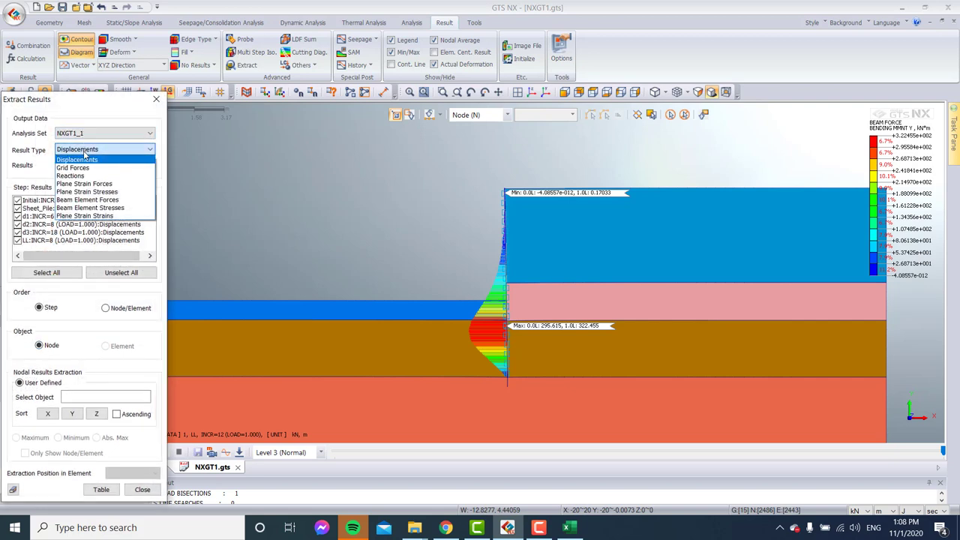
{"action": "left_click", "coordinate": [86, 200]}
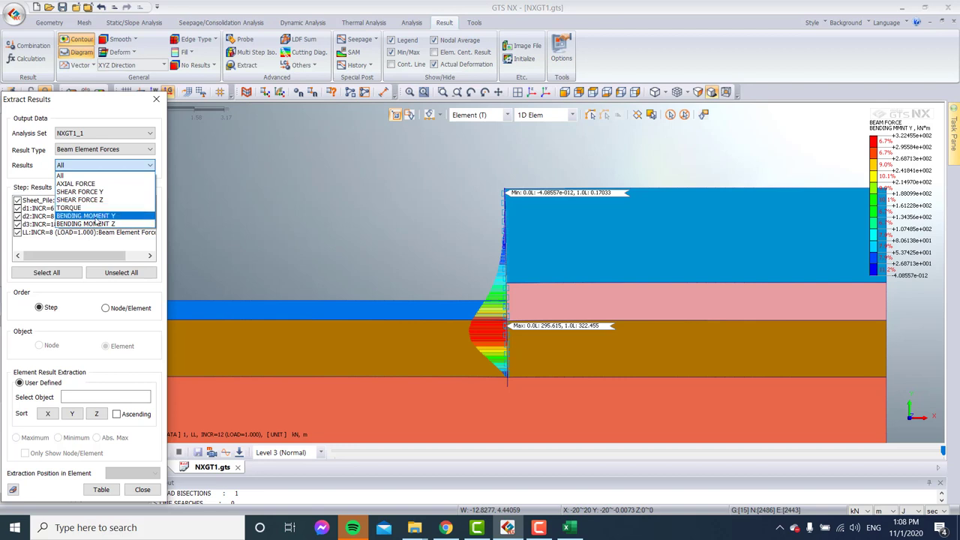
{"action": "left_click", "coordinate": [85, 215]}
{"action": "left_click", "coordinate": [17, 200]}
{"action": "left_click", "coordinate": [17, 208]}
{"action": "left_click", "coordinate": [18, 216]}
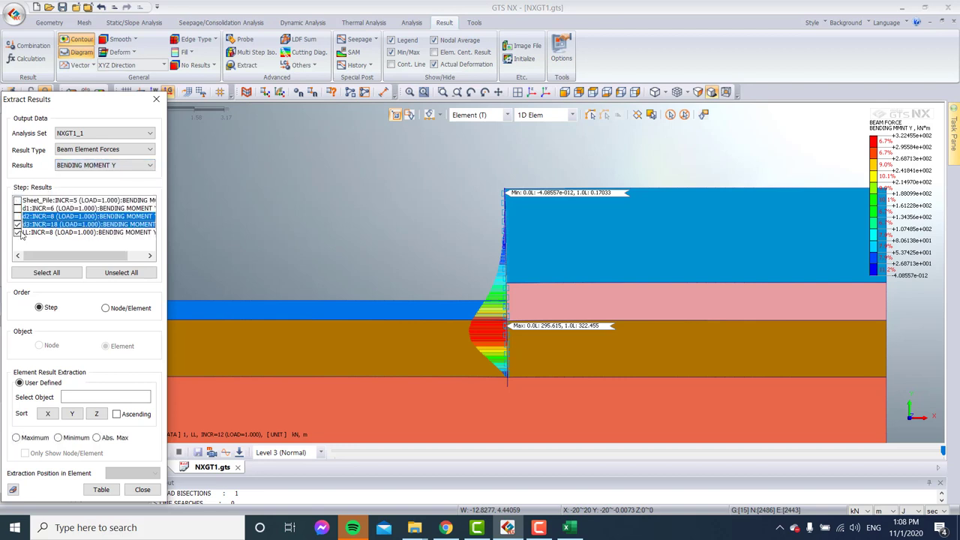
{"action": "left_click", "coordinate": [105, 308]}
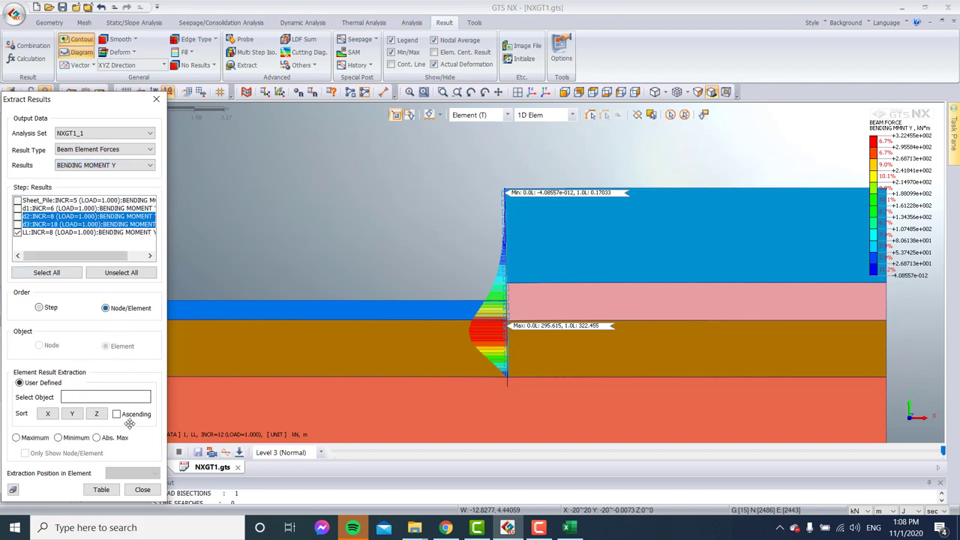
Step: Try to tabulate the extracted bending moments for the SP mesh set's elements, sorted by Y
{"action": "left_click_drag", "start_coordinate": [60, 99], "coordinate": [135, 98]}
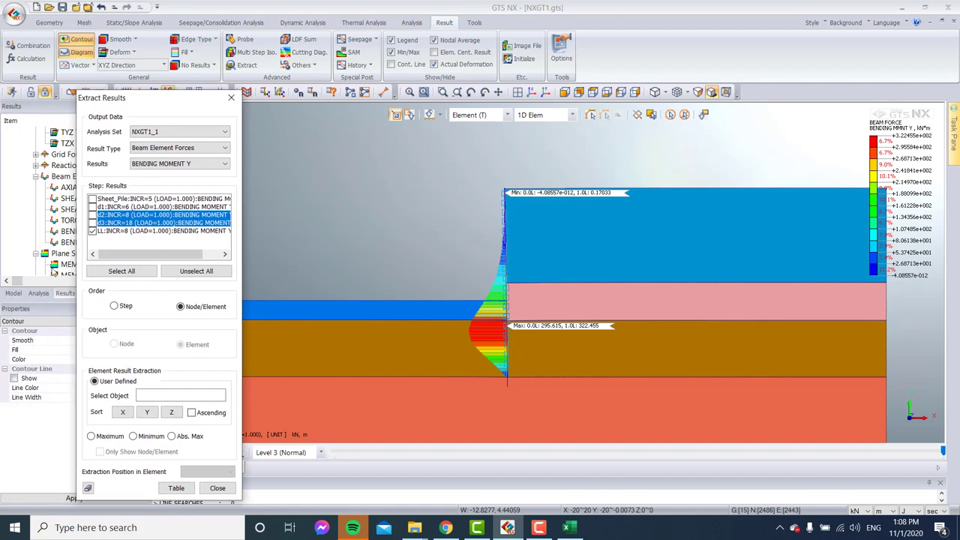
{"action": "left_click", "coordinate": [13, 294]}
{"action": "left_click", "coordinate": [44, 219]}
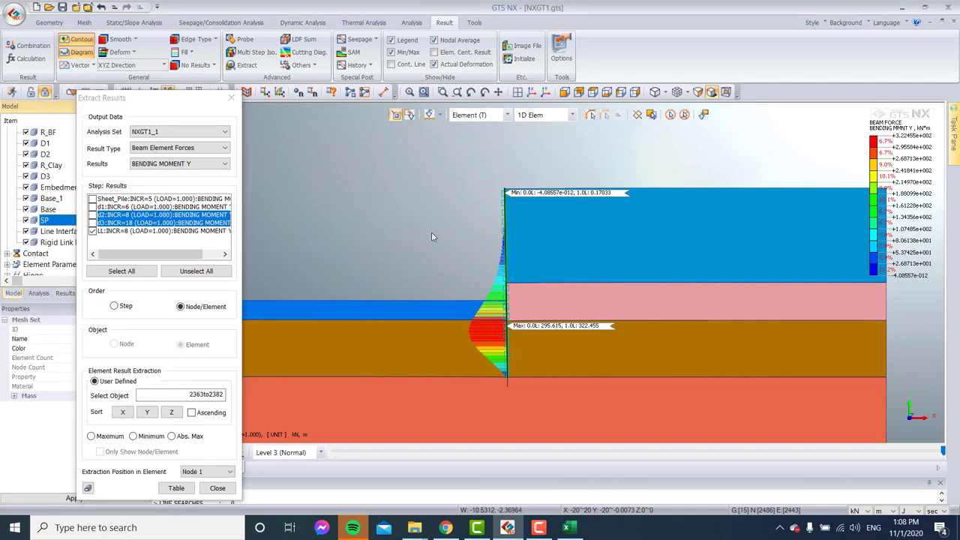
{"action": "left_click", "coordinate": [147, 412]}
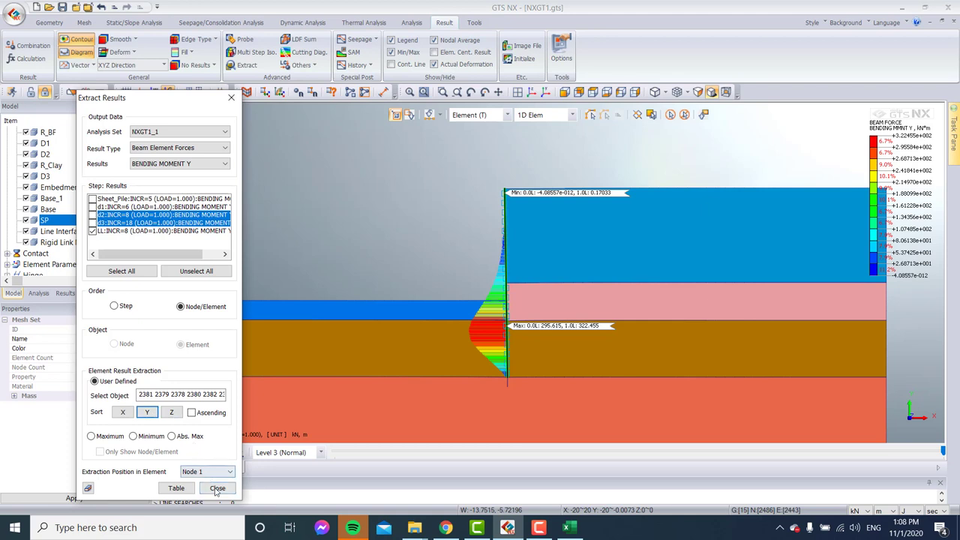
{"action": "left_click", "coordinate": [176, 488]}
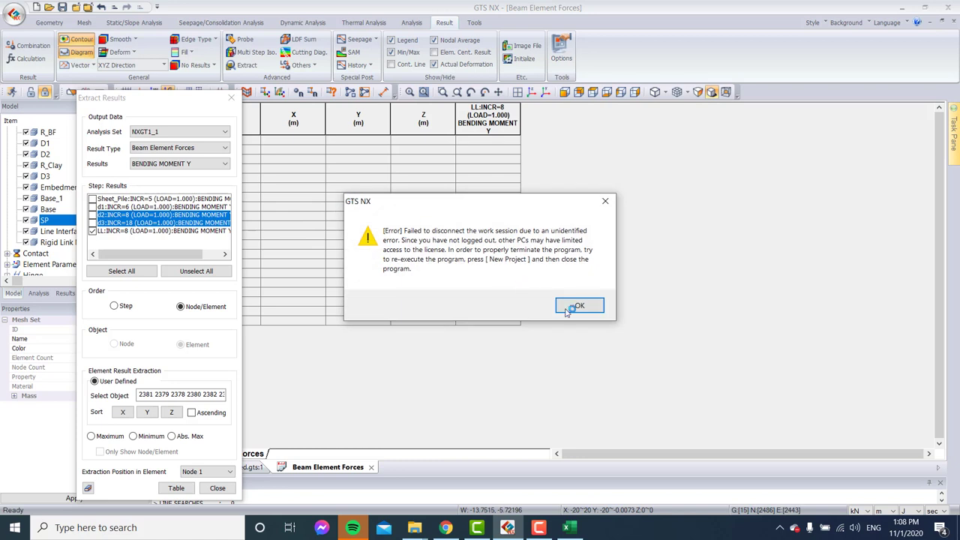
{"action": "left_click", "coordinate": [574, 303]}
{"action": "left_click", "coordinate": [555, 298]}
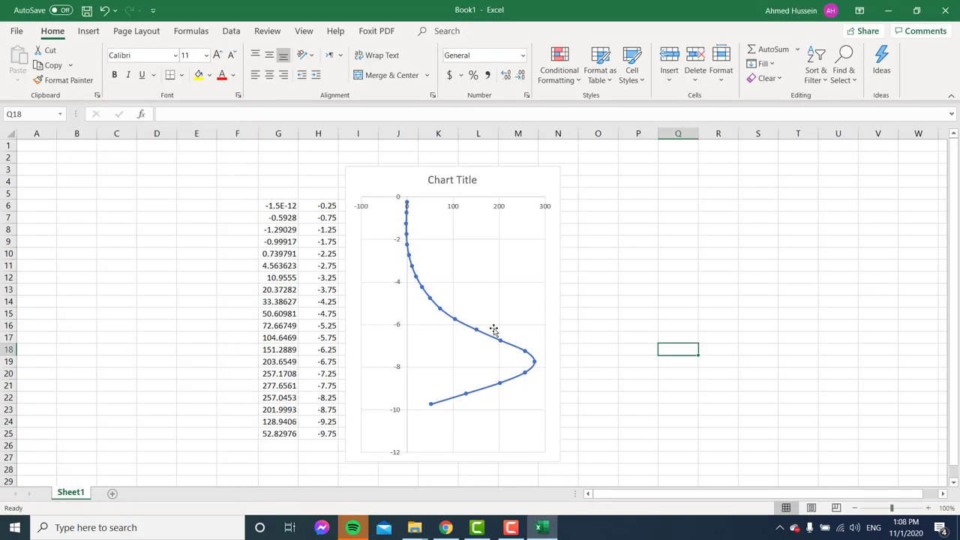
Step: Dismiss the cell formatting dialog in Excel, relaunch GTS NX and reopen the NXGT1.gts model
{"action": "key", "text": "ctrl+1"}
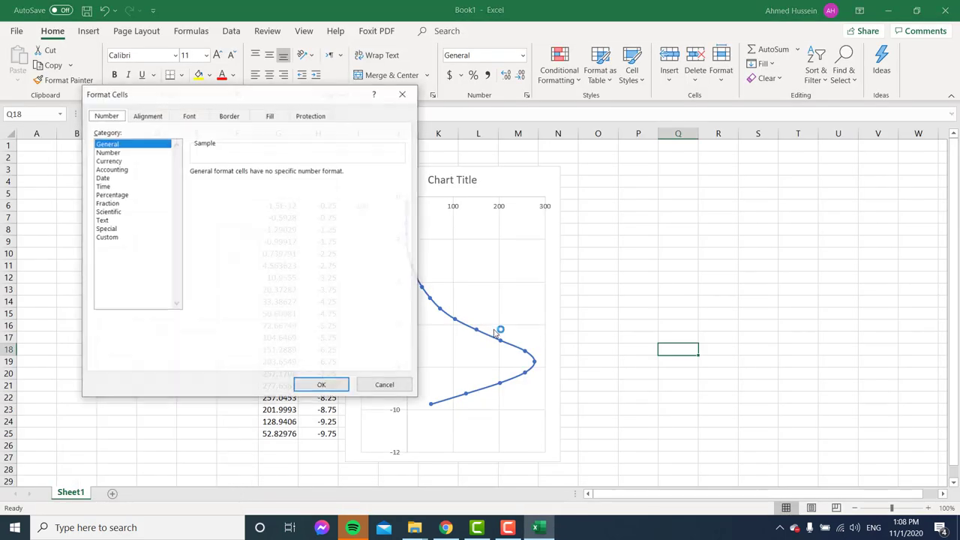
{"action": "left_click", "coordinate": [385, 385]}
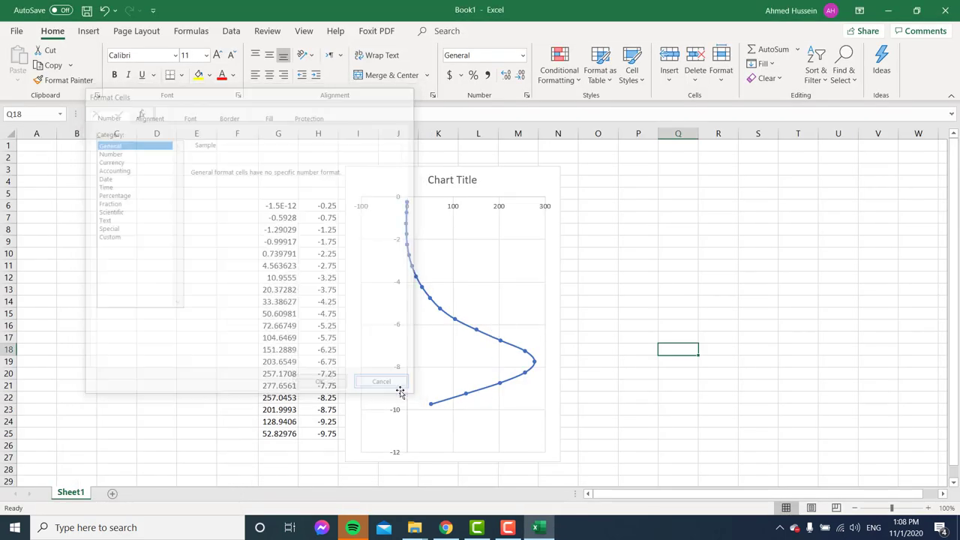
{"action": "left_click", "coordinate": [507, 527]}
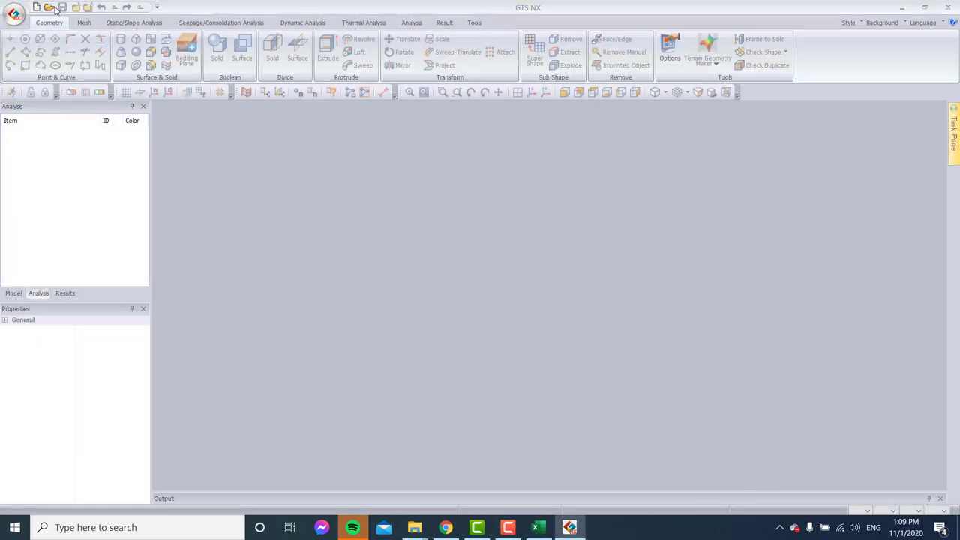
{"action": "left_click", "coordinate": [48, 8]}
{"action": "double_click", "coordinate": [342, 183]}
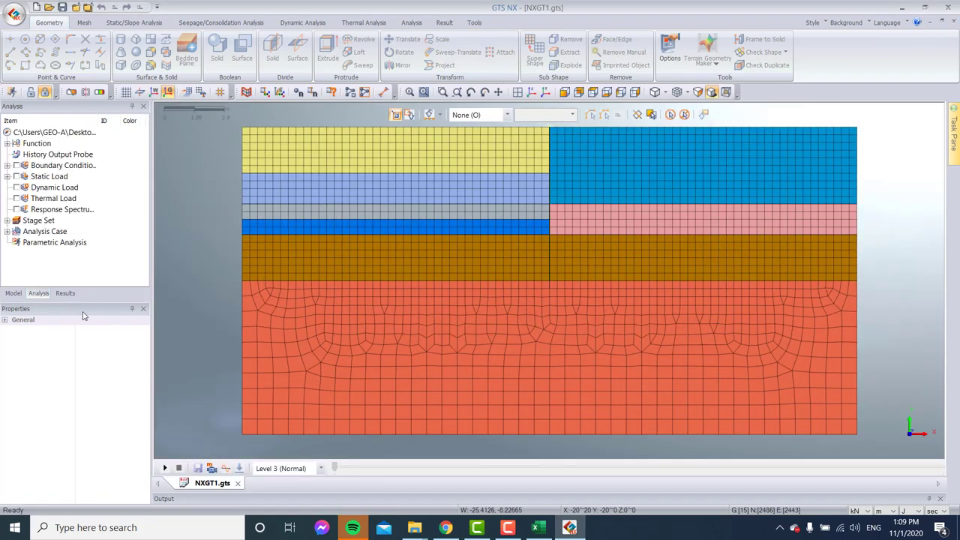
Step: Expand the LL stage's results at INCR=12 and list the model's mesh sets
{"action": "left_click", "coordinate": [60, 293]}
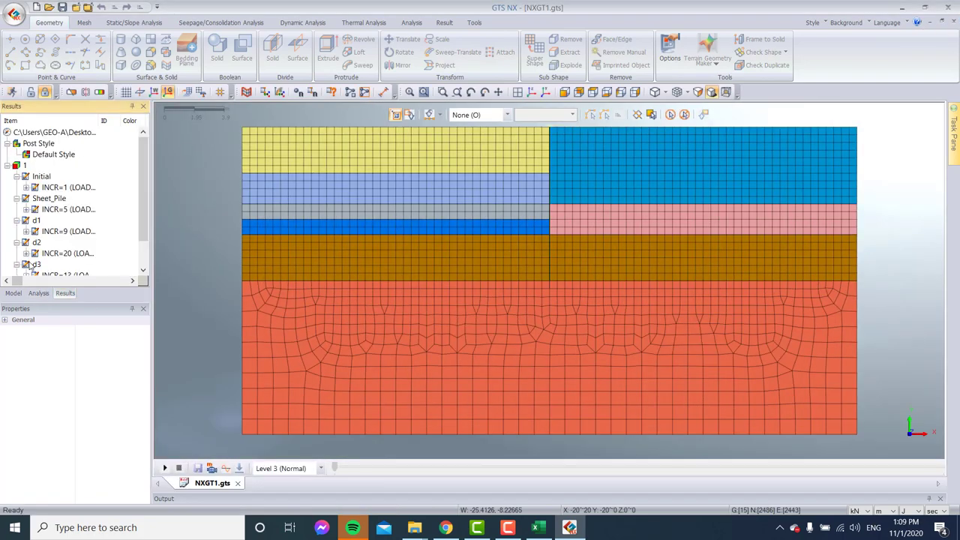
{"action": "scroll", "coordinate": [34, 255], "scroll_direction": "down", "scroll_amount": 5}
{"action": "left_click", "coordinate": [27, 265]}
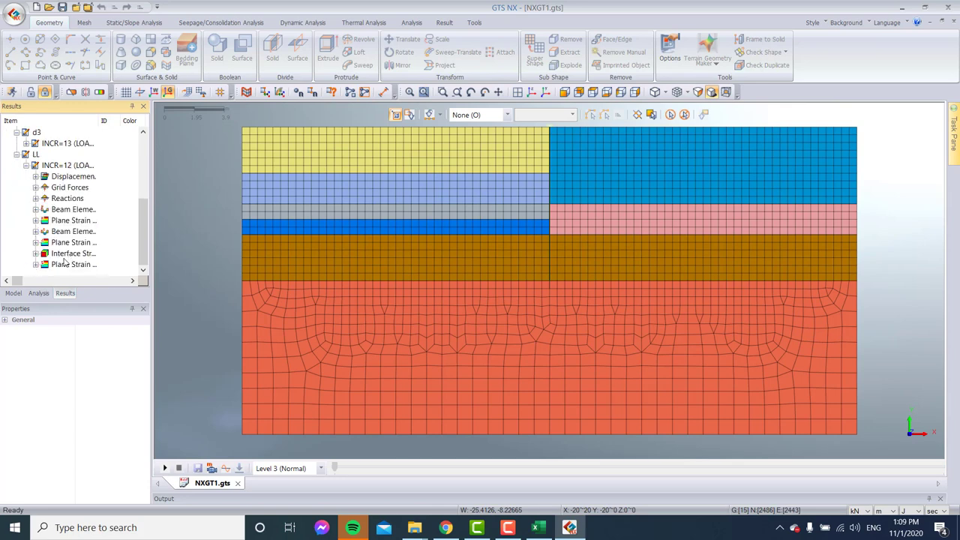
{"action": "left_click", "coordinate": [13, 293]}
{"action": "left_click", "coordinate": [8, 232]}
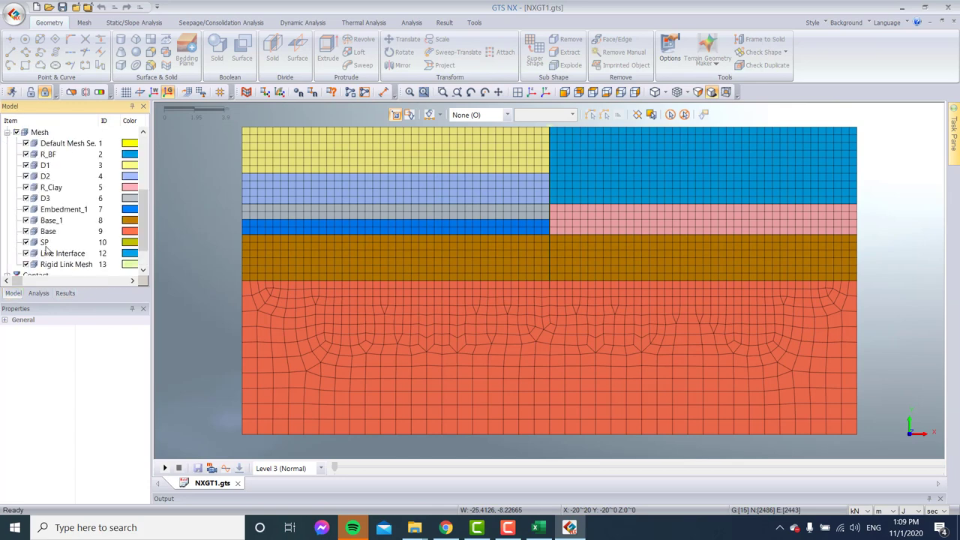
Step: Set up a result extraction for Beam Element Forces, BENDING MOMENT Y, keeping only LL:INCR=12 and ordering by Node/Element
{"action": "left_click", "coordinate": [65, 293]}
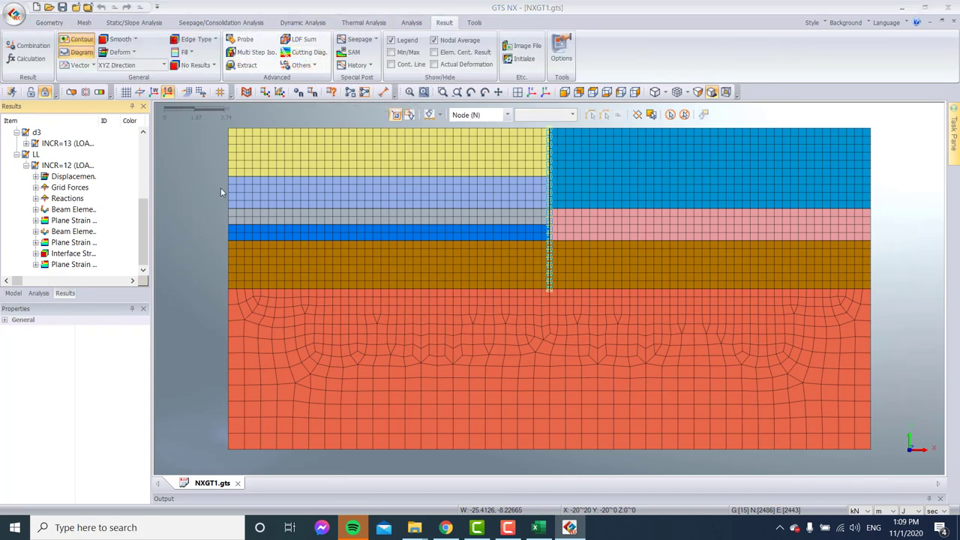
{"action": "left_click", "coordinate": [247, 65]}
{"action": "left_click", "coordinate": [84, 149]}
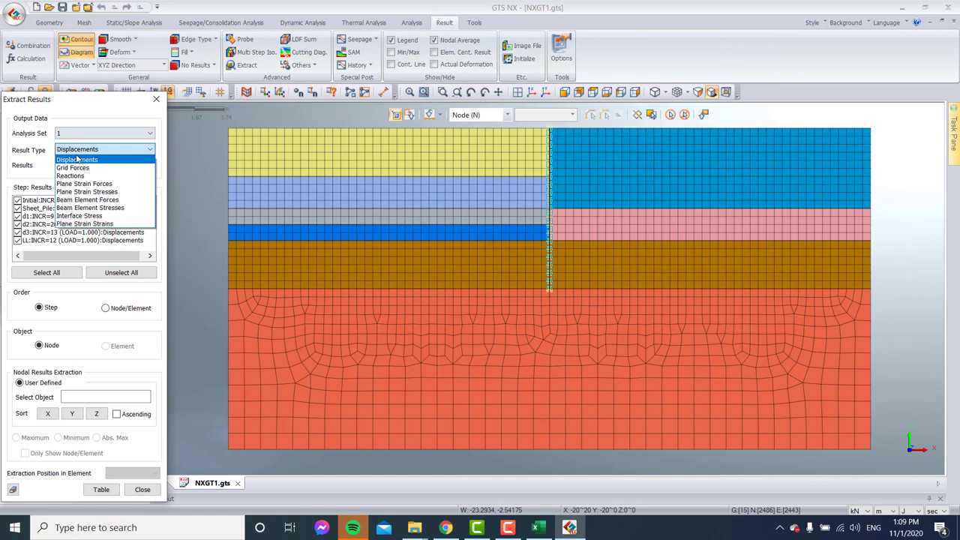
{"action": "left_click", "coordinate": [86, 199]}
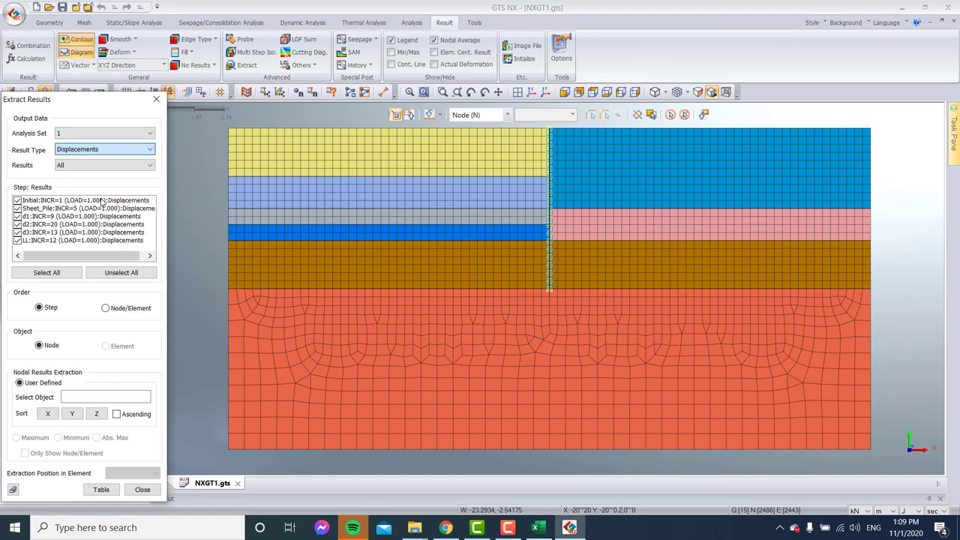
{"action": "left_click", "coordinate": [73, 161]}
{"action": "left_click", "coordinate": [83, 215]}
{"action": "left_click", "coordinate": [17, 200]}
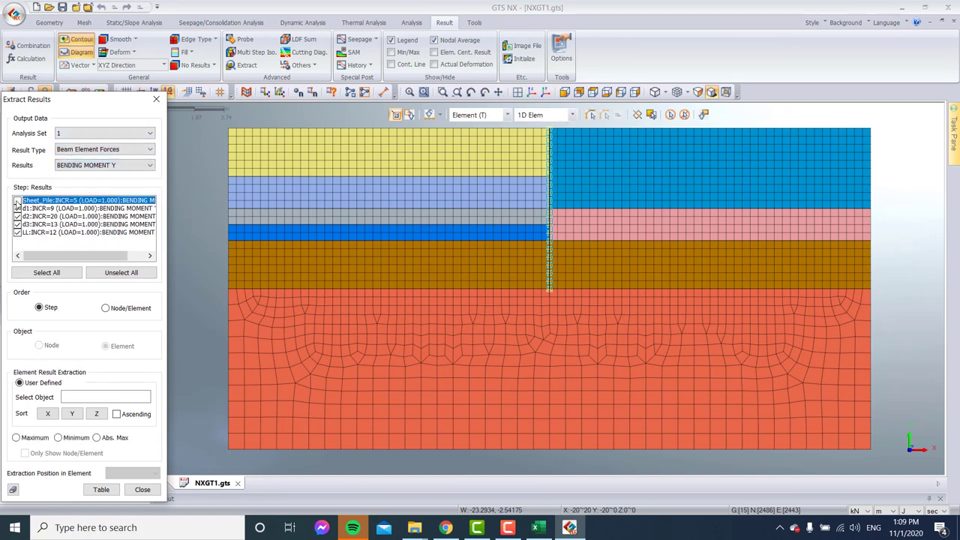
{"action": "left_click", "coordinate": [17, 209]}
{"action": "left_click", "coordinate": [17, 216]}
{"action": "left_click", "coordinate": [17, 216]}
{"action": "left_click", "coordinate": [17, 224]}
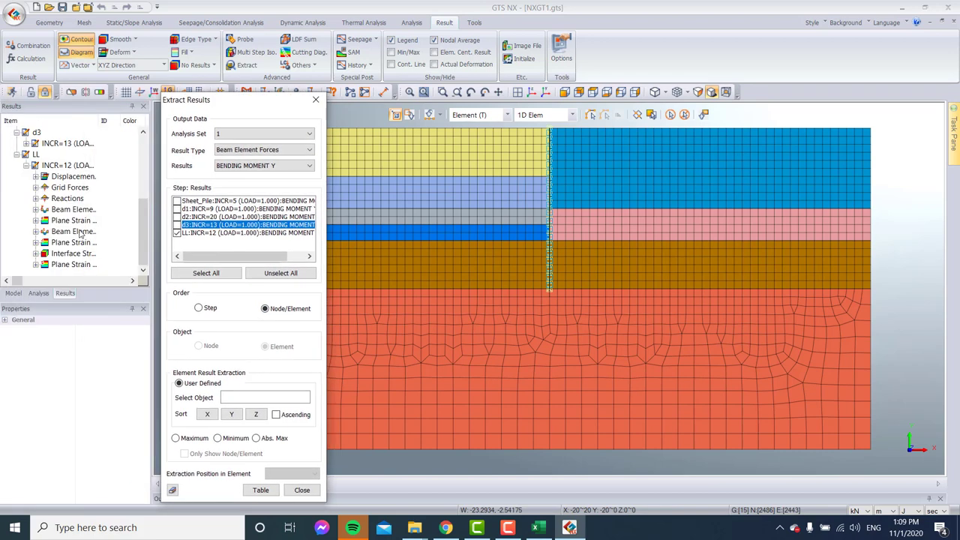
Step: Tabulate the moments for the SP mesh set's elements sorted by Y and copy the whole BENDING MOMENT Y column
{"action": "left_click", "coordinate": [13, 294]}
{"action": "left_click", "coordinate": [43, 242]}
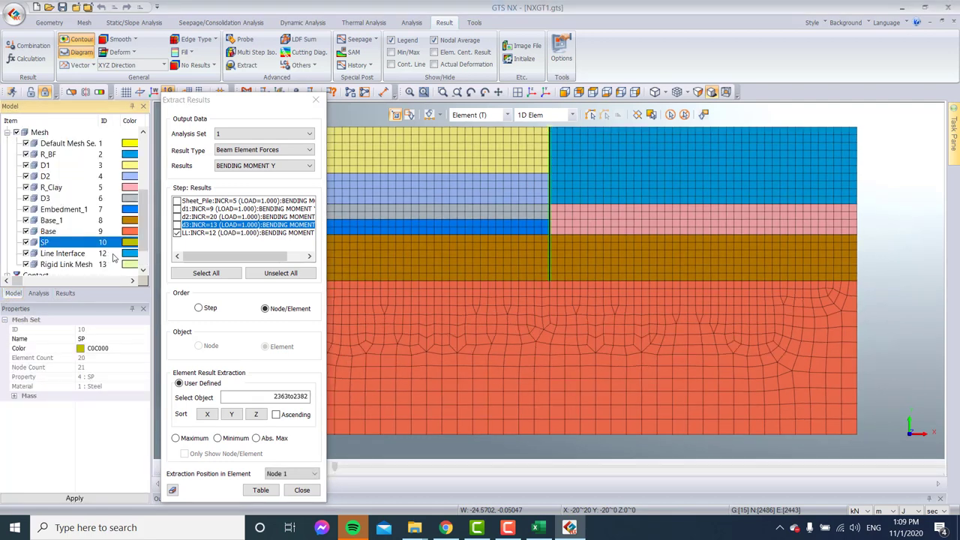
{"action": "left_click", "coordinate": [218, 413]}
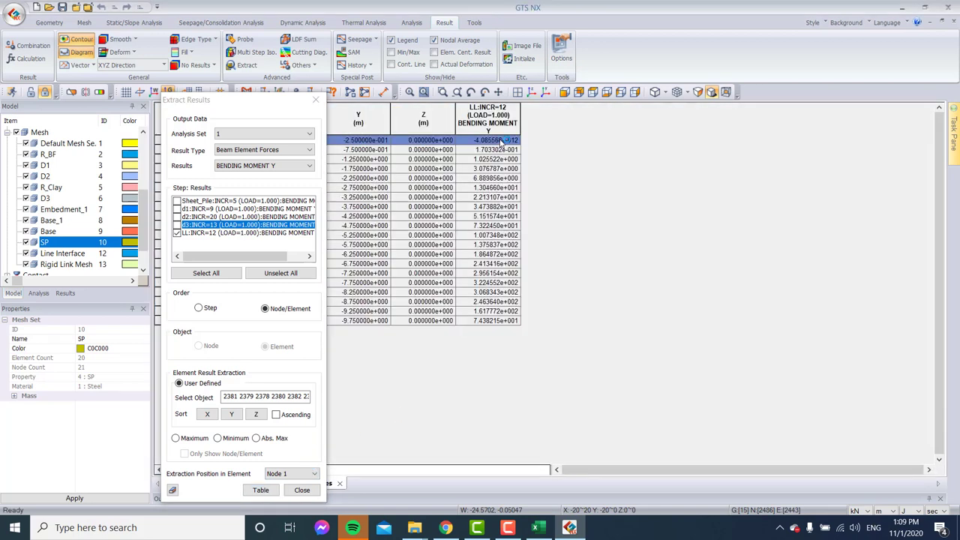
{"action": "left_click_drag", "start_coordinate": [501, 141], "coordinate": [508, 321]}
Step: Switch to Excel, shift the chart farther from the data columns and paste the copied bending moments into F6:F25
{"action": "left_click", "coordinate": [537, 528]}
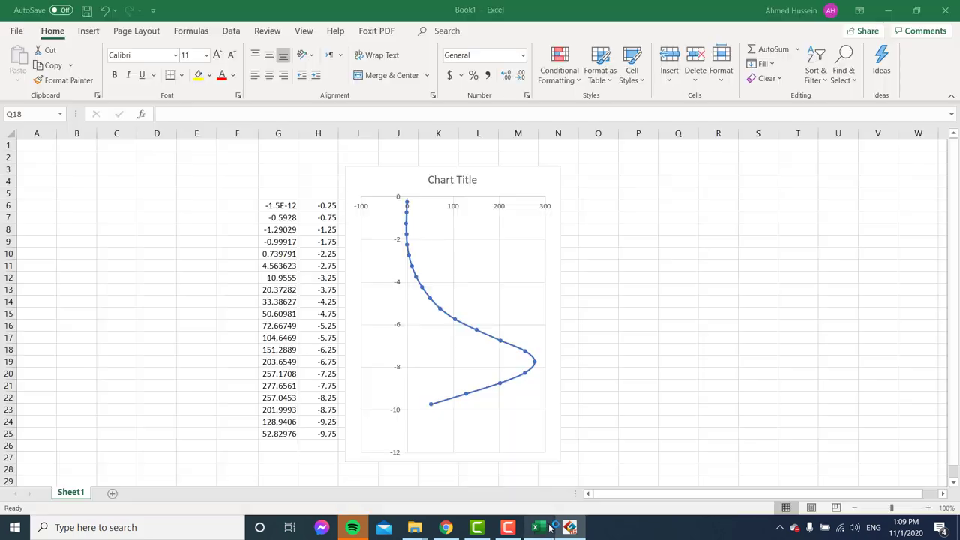
{"action": "left_click_drag", "start_coordinate": [366, 184], "coordinate": [502, 180]}
{"action": "left_click", "coordinate": [248, 210]}
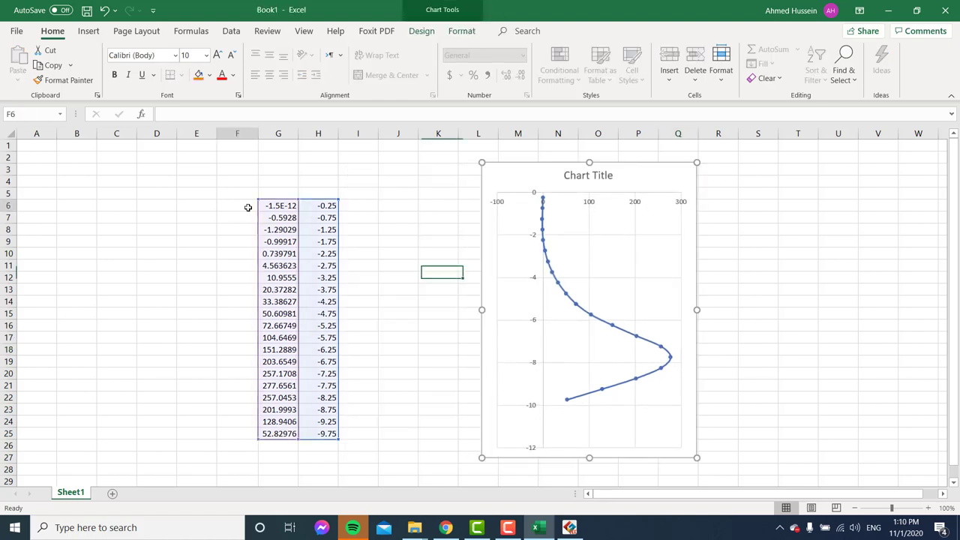
{"action": "left_click", "coordinate": [236, 238]}
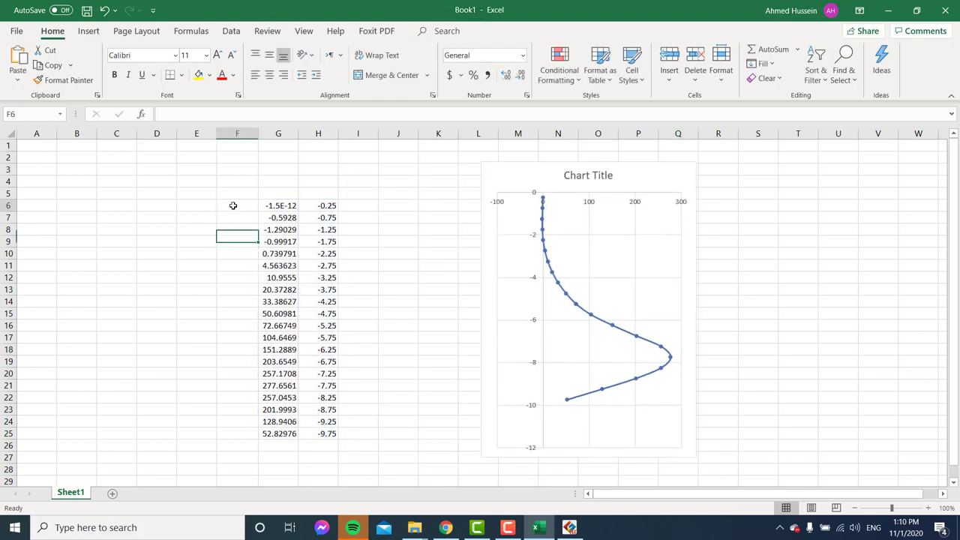
{"action": "left_click", "coordinate": [234, 207]}
{"action": "type", "text": "-4.09E-12 1.70E-01 1.03E+00 3.08E+00 6.89E+00 1.30E+01 2.21E+01 3.47E+01 5.15E+01 7.32E+01 1.01E+02 1.38E+02 1.86E+02 2.41E+02 2.96E+02 3.22E+02 3.07E+02 2.46E+02 1.62E+02 7.44E+01"}
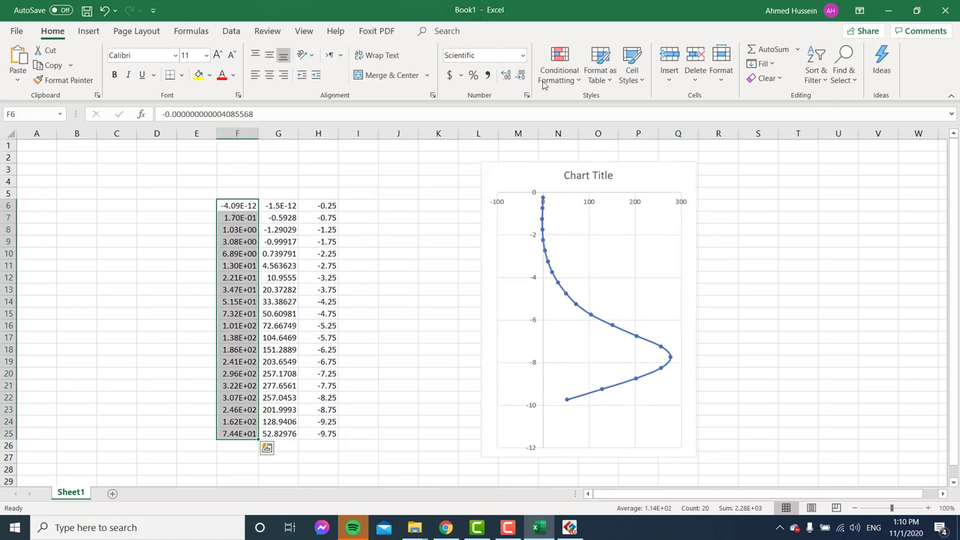
Step: Format the pasted moments in F6:F25 as General and widen the chart to about column T
{"action": "left_click", "coordinate": [523, 55]}
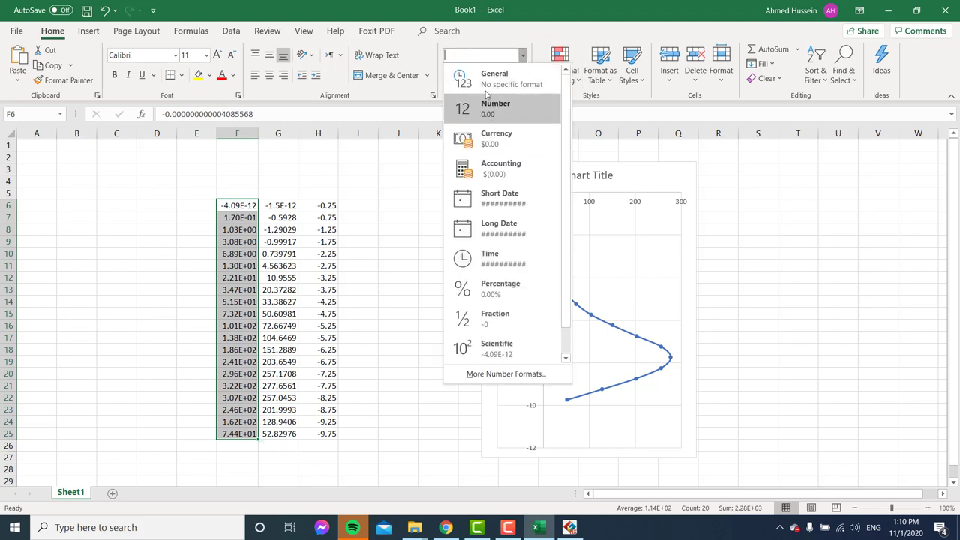
{"action": "left_click", "coordinate": [489, 79]}
{"action": "left_click", "coordinate": [363, 338]}
{"action": "left_click", "coordinate": [525, 194]}
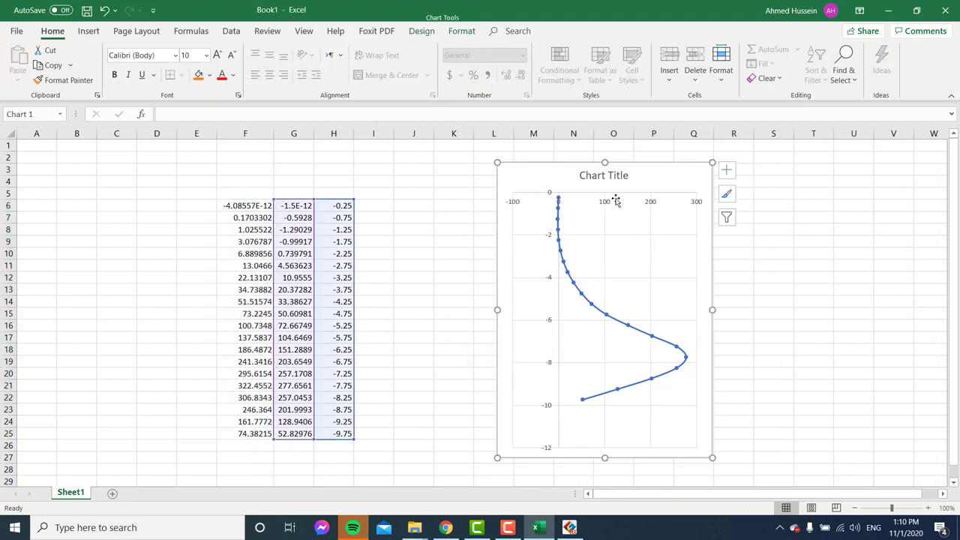
{"action": "left_click_drag", "start_coordinate": [713, 310], "coordinate": [823, 310]}
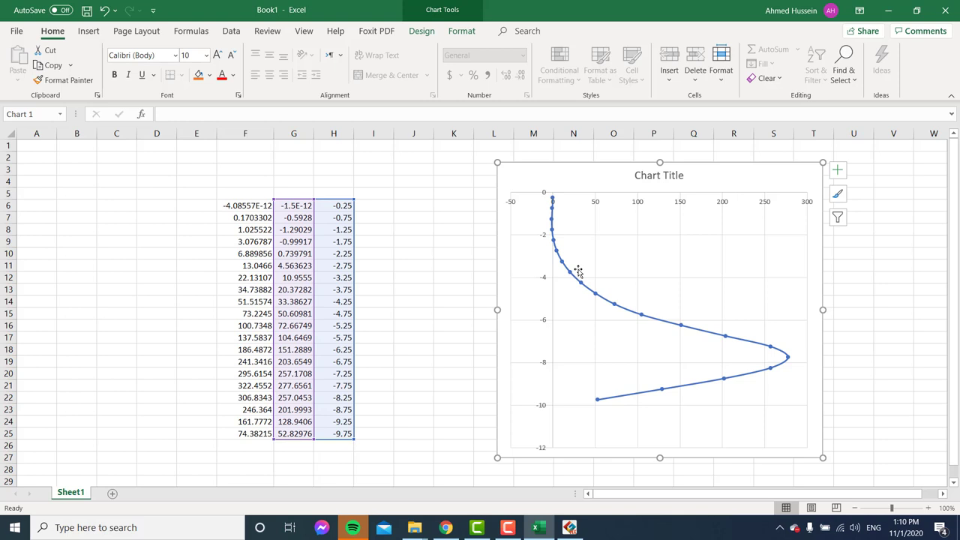
Step: Add a chart series named _Cantlifer_Interface with X values F6:F25 and Y values H6:H25
{"action": "right_click", "coordinate": [559, 173]}
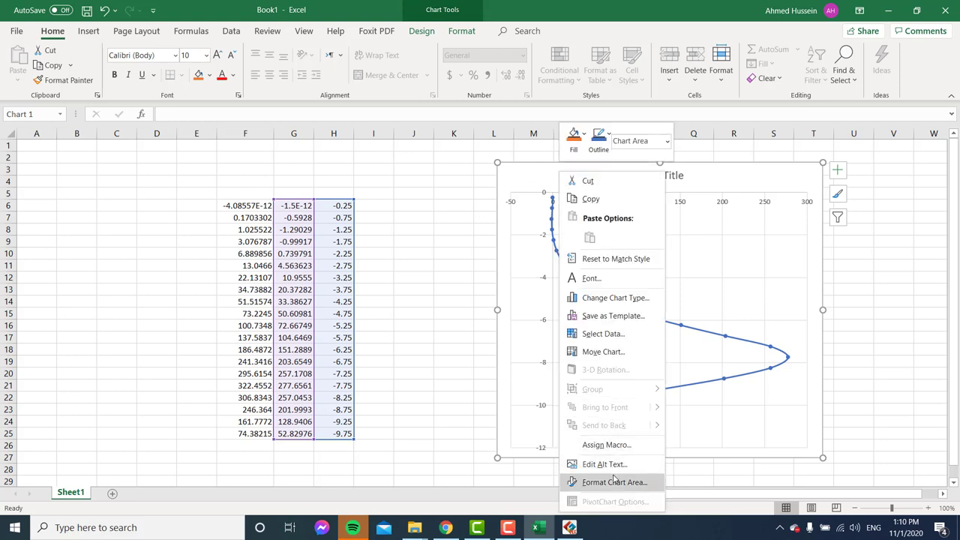
{"action": "left_click", "coordinate": [604, 335]}
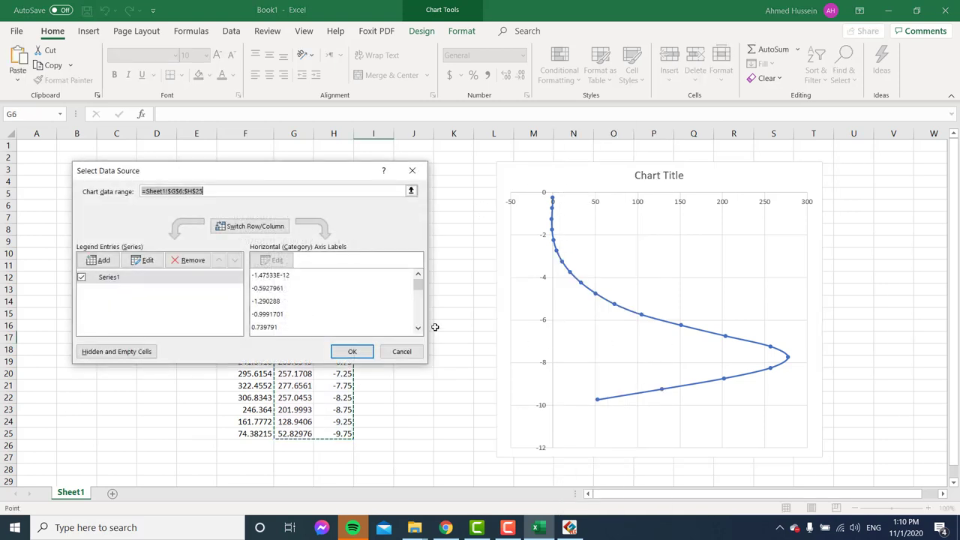
{"action": "left_click", "coordinate": [99, 260]}
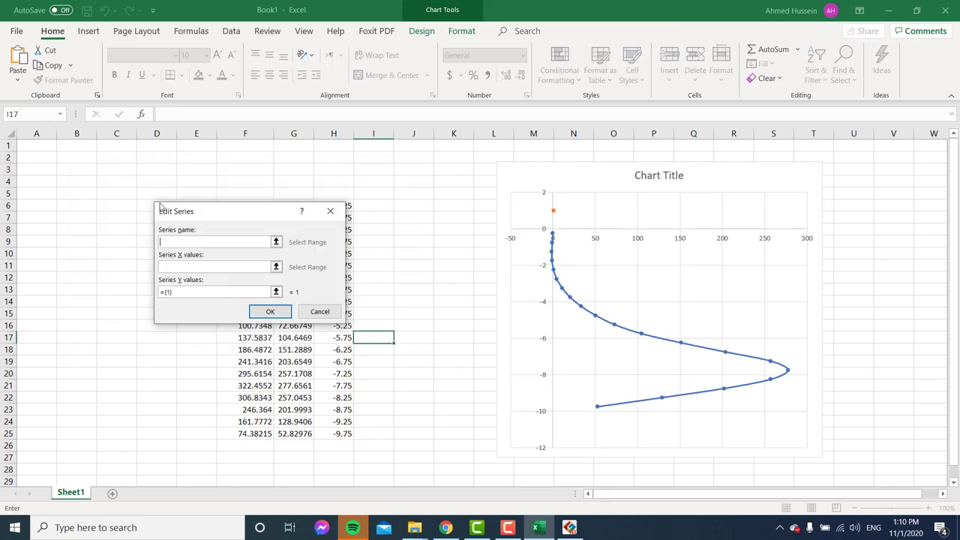
{"action": "left_click_drag", "start_coordinate": [181, 217], "coordinate": [429, 193]}
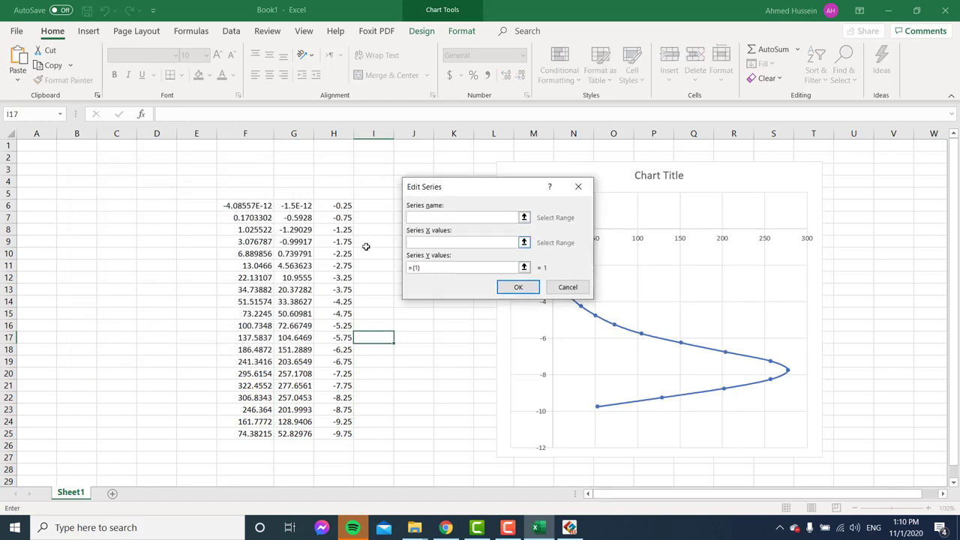
{"action": "left_click_drag", "start_coordinate": [238, 204], "coordinate": [266, 433]}
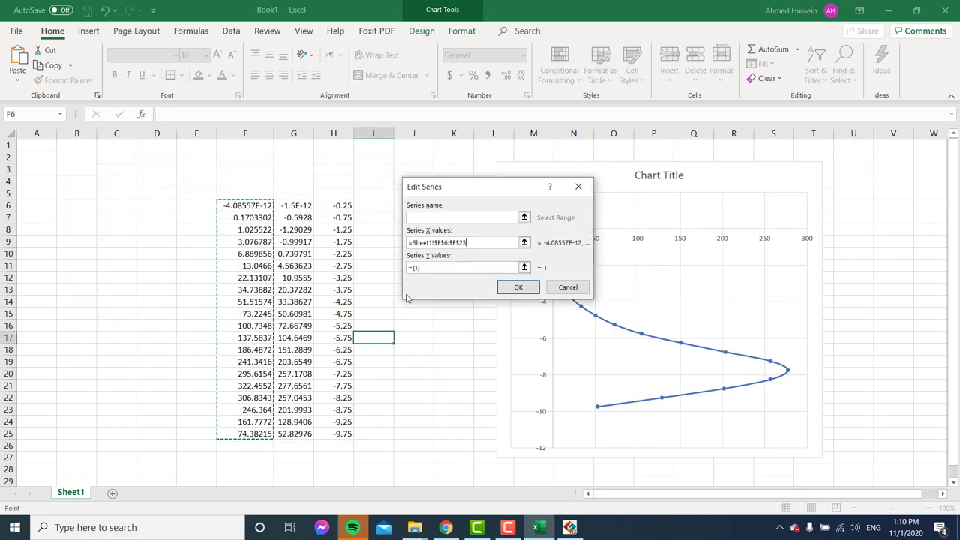
{"action": "left_click", "coordinate": [424, 268]}
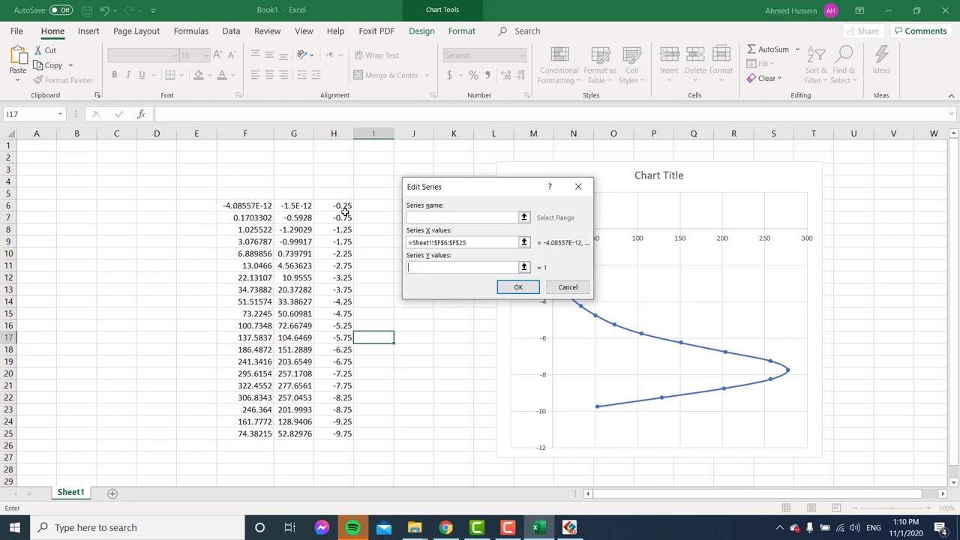
{"action": "left_click_drag", "start_coordinate": [344, 211], "coordinate": [347, 433]}
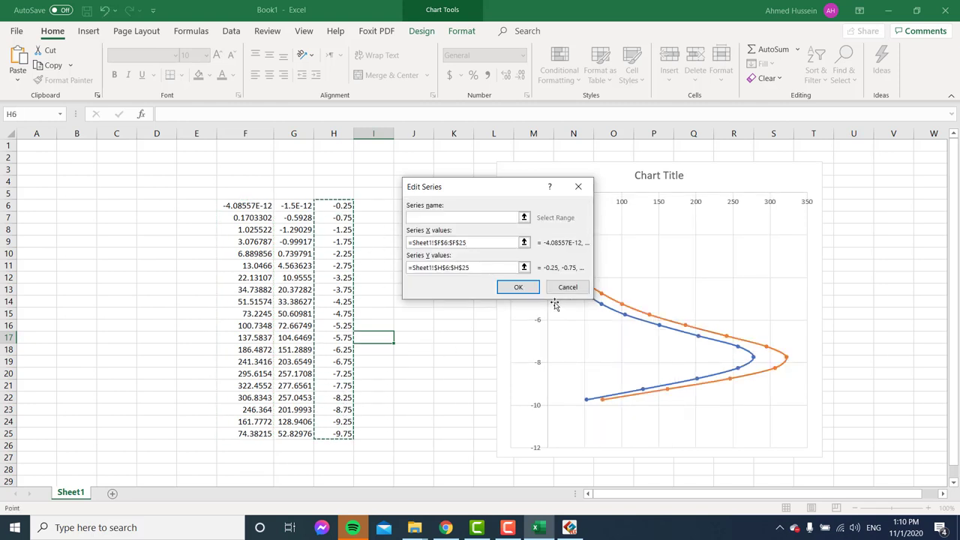
{"action": "left_click", "coordinate": [444, 217]}
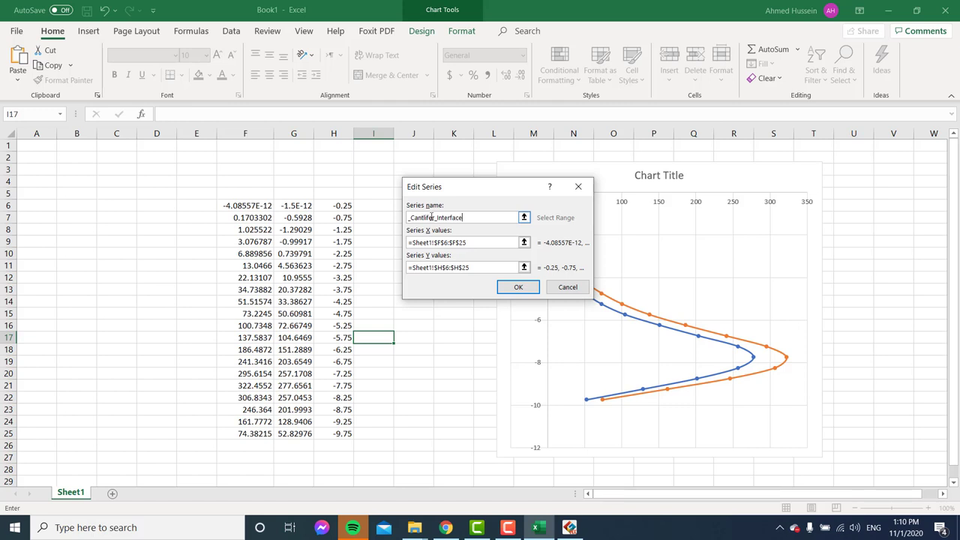
{"action": "left_click", "coordinate": [516, 286]}
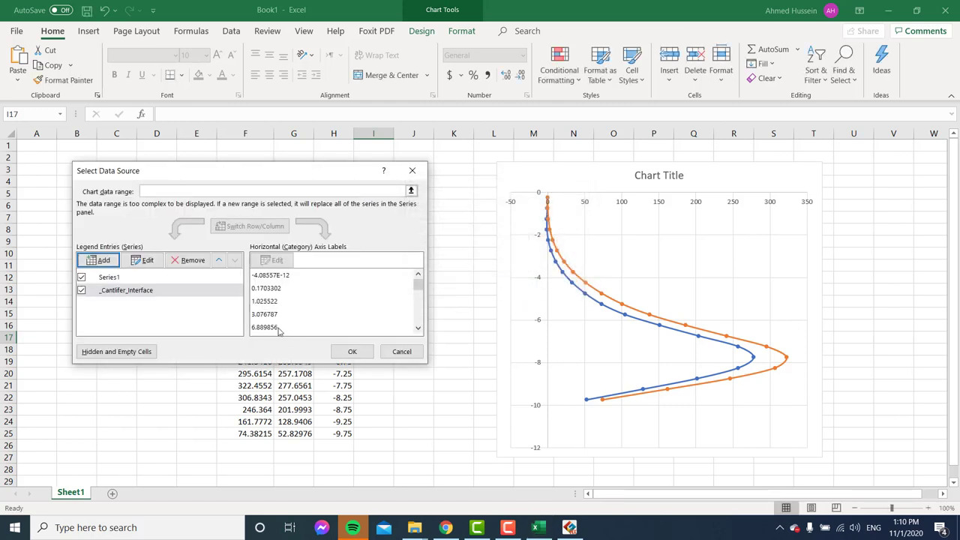
Step: Rename the chart's original series to Cantlever and accept the data source changes
{"action": "left_click", "coordinate": [132, 279]}
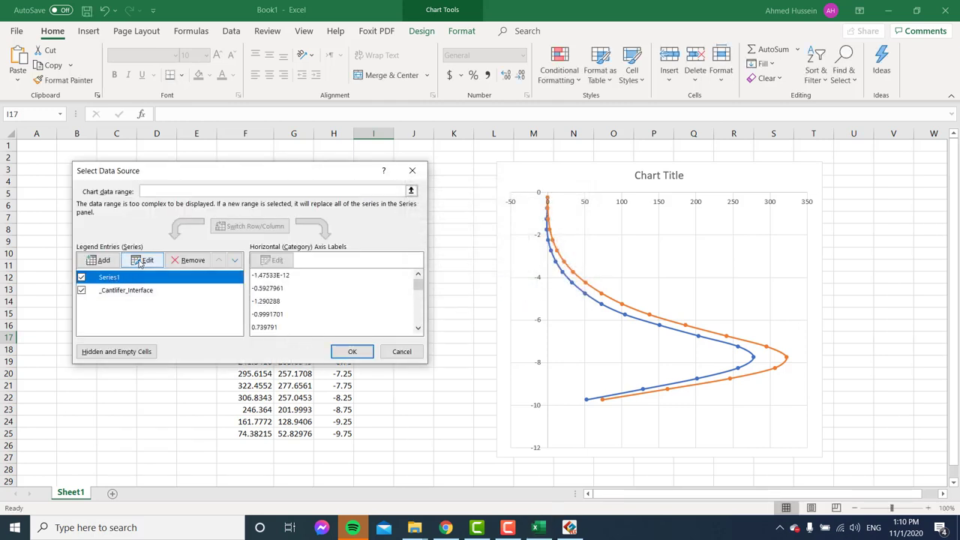
{"action": "left_click", "coordinate": [139, 260]}
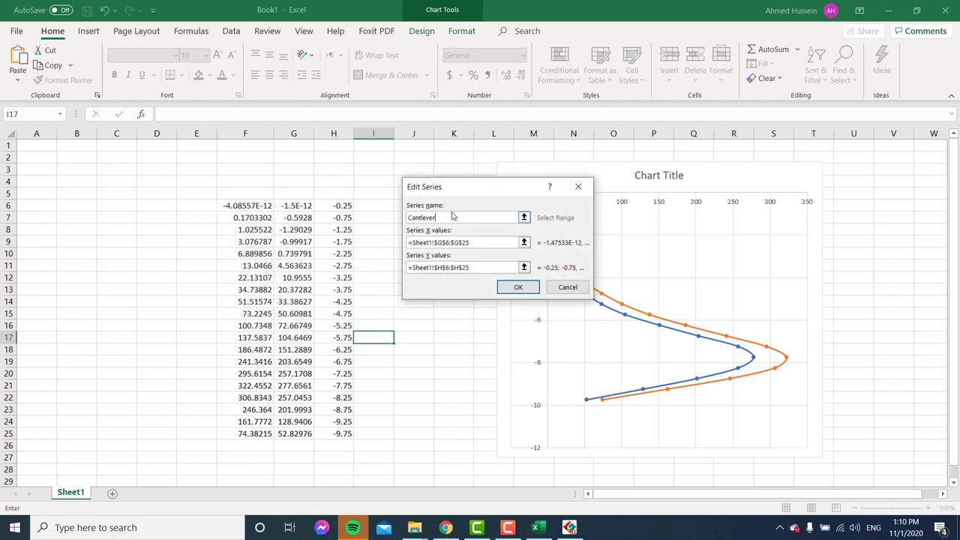
{"action": "left_click", "coordinate": [517, 287]}
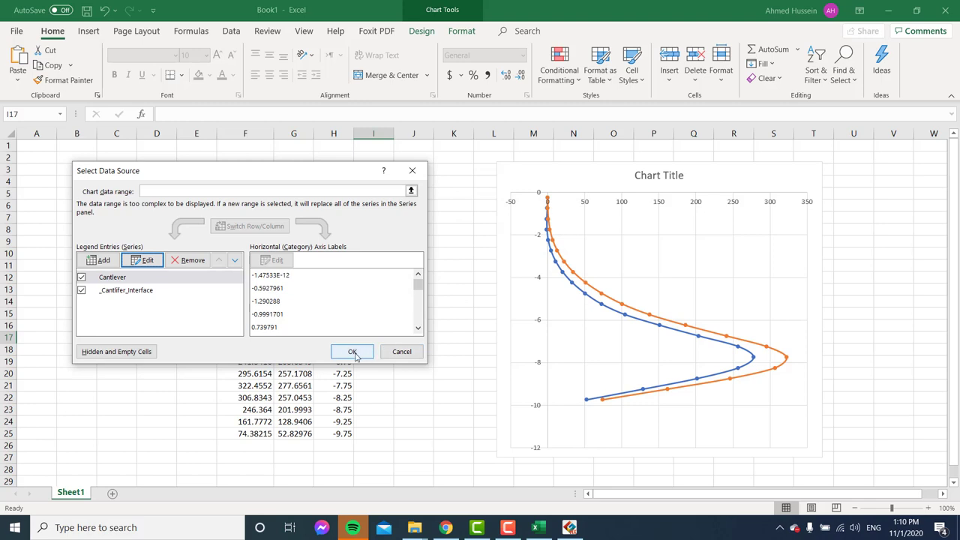
{"action": "left_click", "coordinate": [352, 352]}
Step: Add a legend to the bending moment chart
{"action": "left_click_drag", "start_coordinate": [836, 158], "coordinate": [834, 172]}
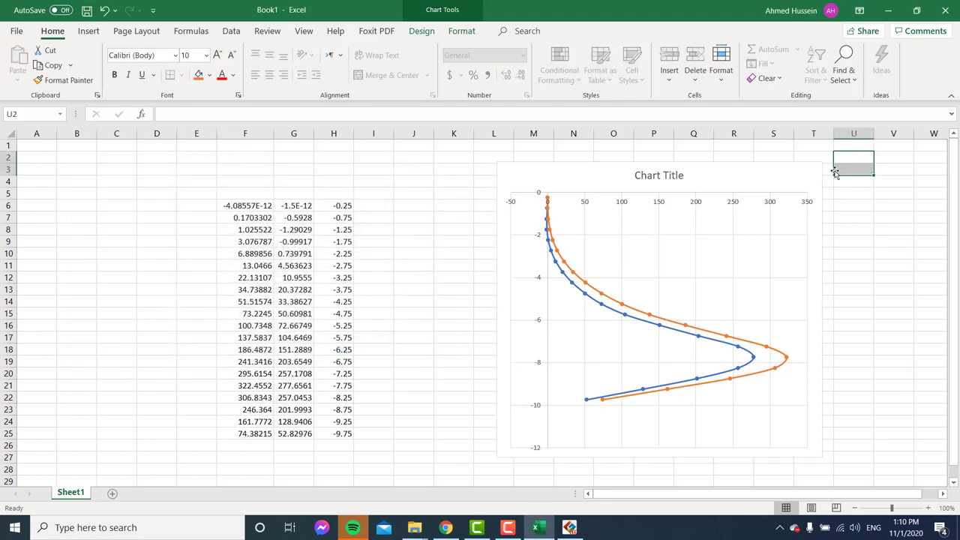
{"action": "left_click", "coordinate": [807, 183]}
{"action": "left_click", "coordinate": [838, 170]}
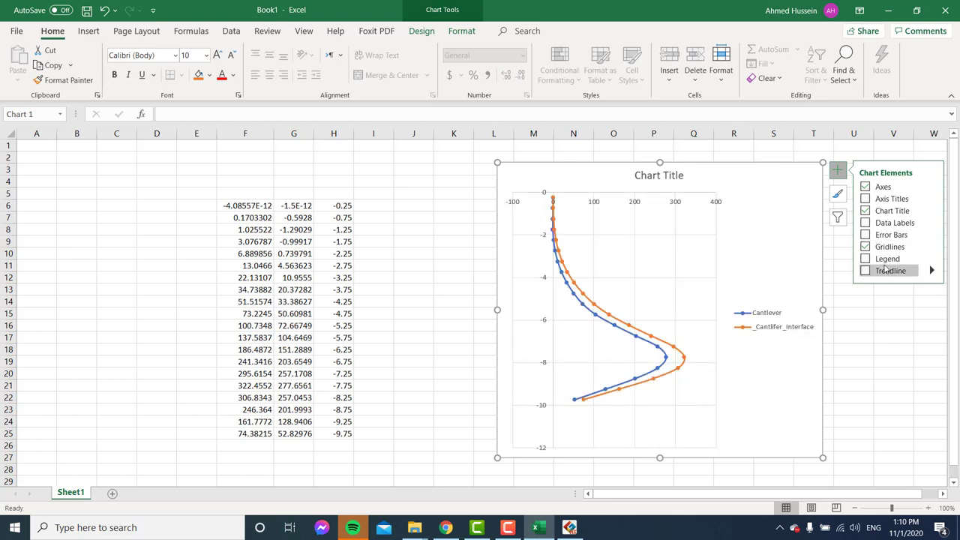
{"action": "left_click", "coordinate": [886, 259]}
{"action": "left_click", "coordinate": [885, 349]}
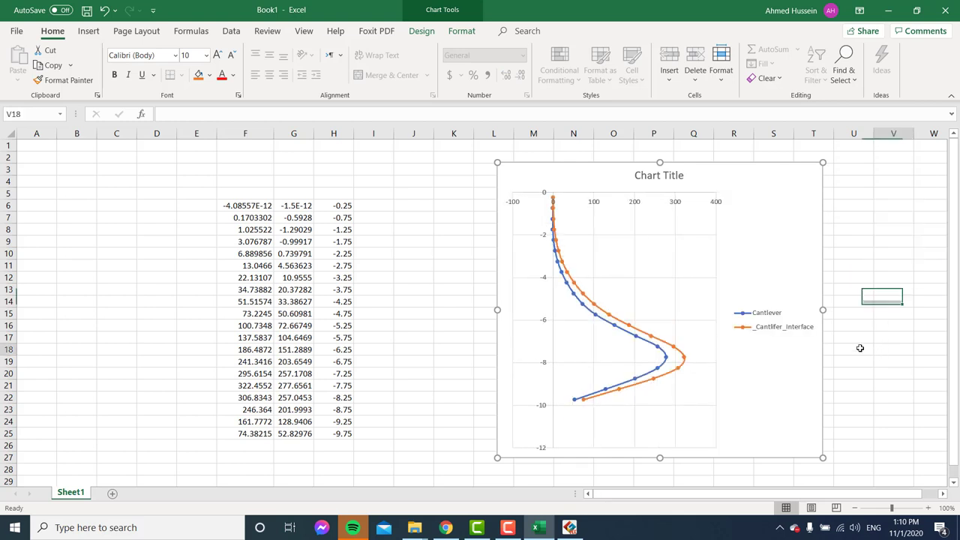
Step: Widen the chart's plot area to nearly the full chart width, extending it behind the legend
{"action": "left_click", "coordinate": [715, 353]}
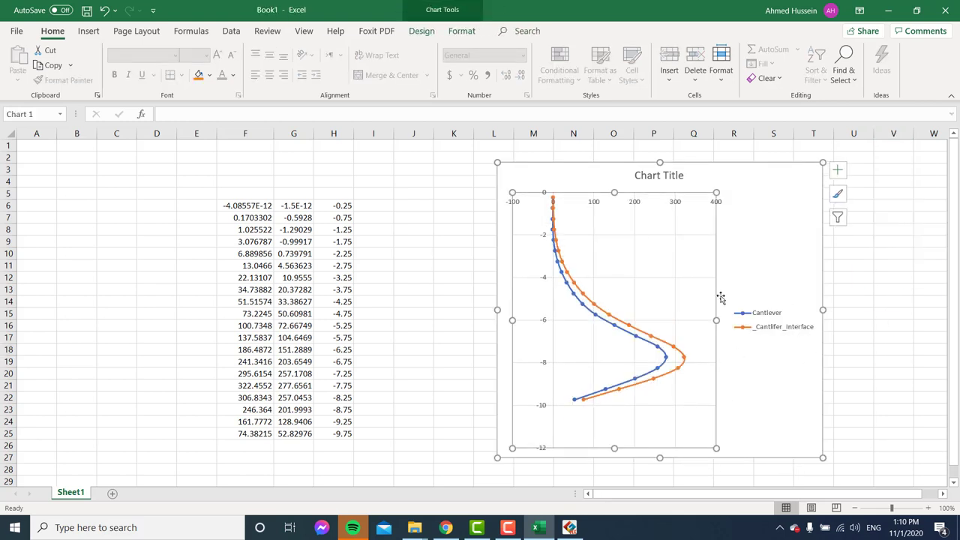
{"action": "left_click_drag", "start_coordinate": [718, 315], "coordinate": [804, 330]}
{"action": "left_click", "coordinate": [706, 368]}
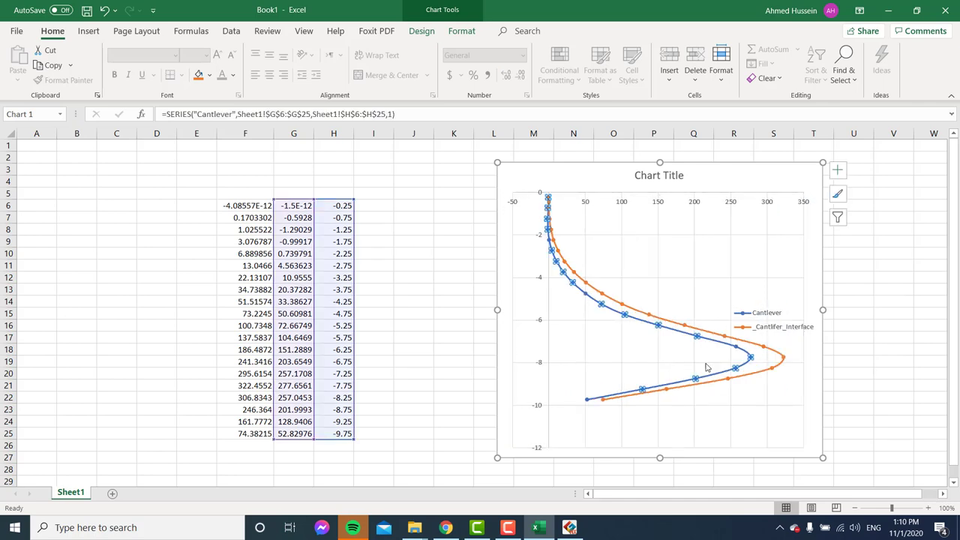
{"action": "left_click", "coordinate": [443, 315]}
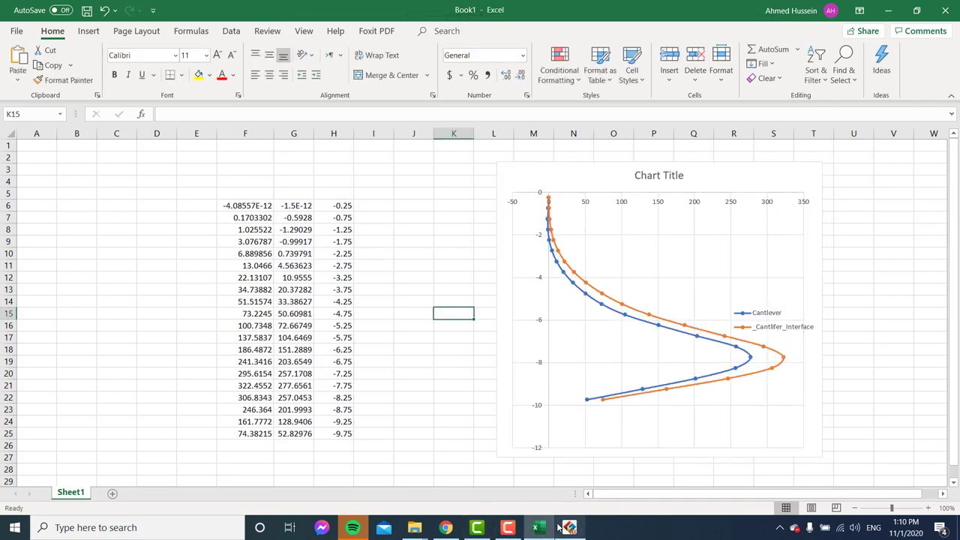
Step: Switch back to GTS NX, dismiss the result extraction and close the Beam Element Forces table to return to the model
{"action": "left_click", "coordinate": [570, 528]}
{"action": "left_click", "coordinate": [260, 490]}
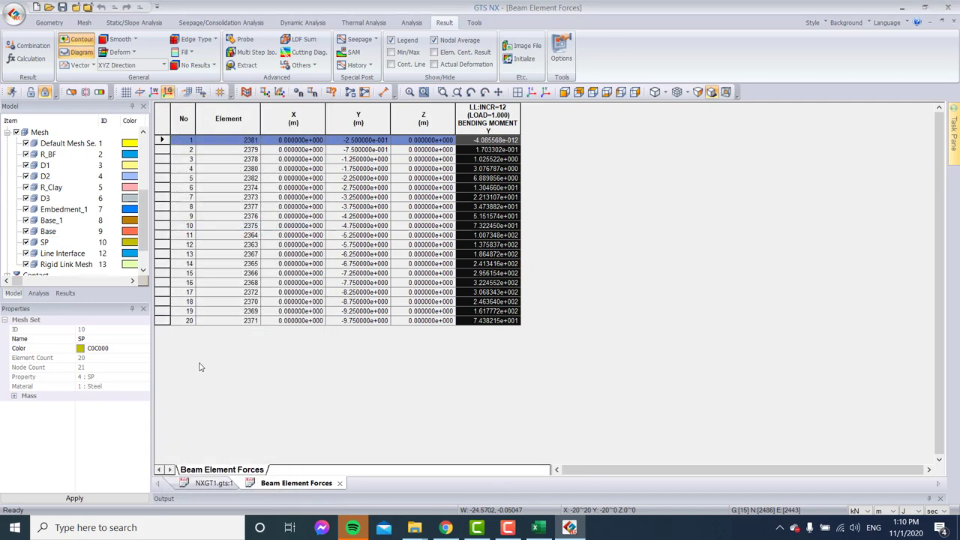
{"action": "left_click", "coordinate": [339, 483]}
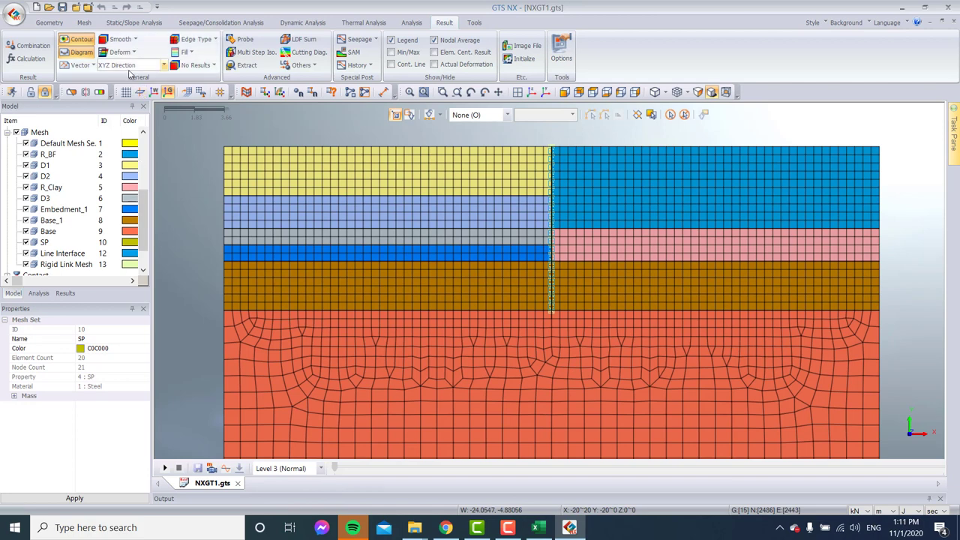
{"action": "scroll", "coordinate": [565, 193], "scroll_direction": "up", "scroll_amount": 4}
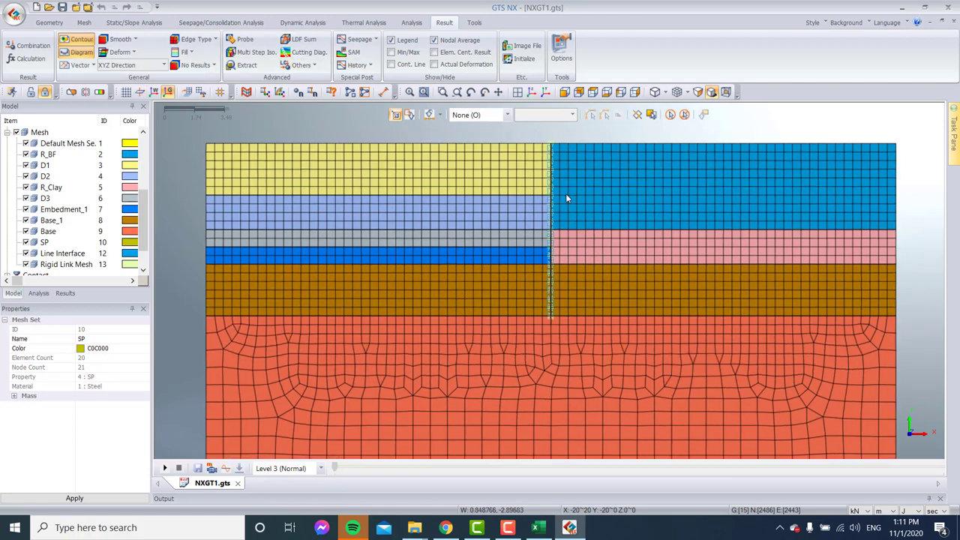
{"action": "scroll", "coordinate": [562, 139], "scroll_direction": "up", "scroll_amount": 1}
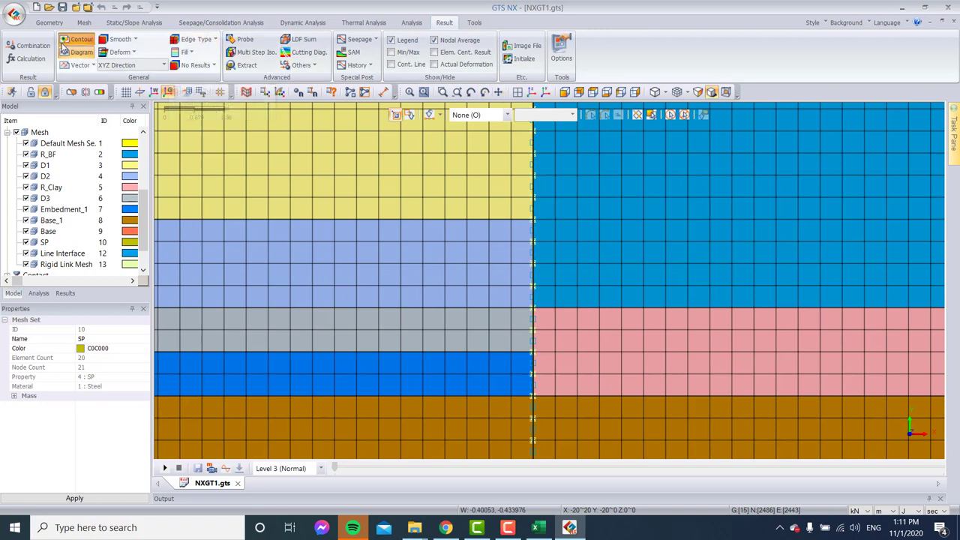
{"action": "left_click", "coordinate": [81, 24]}
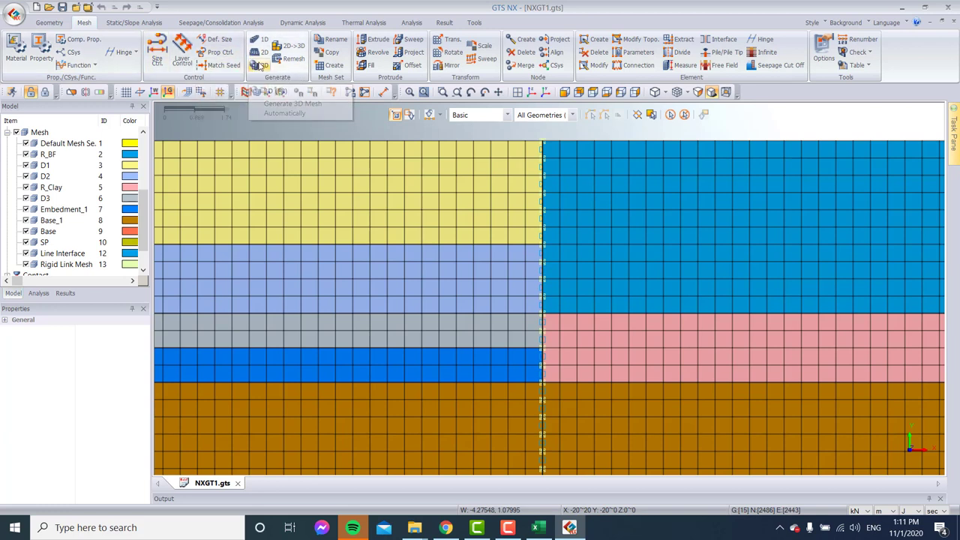
{"action": "scroll", "coordinate": [584, 254], "scroll_direction": "down", "scroll_amount": 2}
{"action": "scroll", "coordinate": [584, 254], "scroll_direction": "down", "scroll_amount": 3}
{"action": "scroll", "coordinate": [365, 156], "scroll_direction": "up", "scroll_amount": 2}
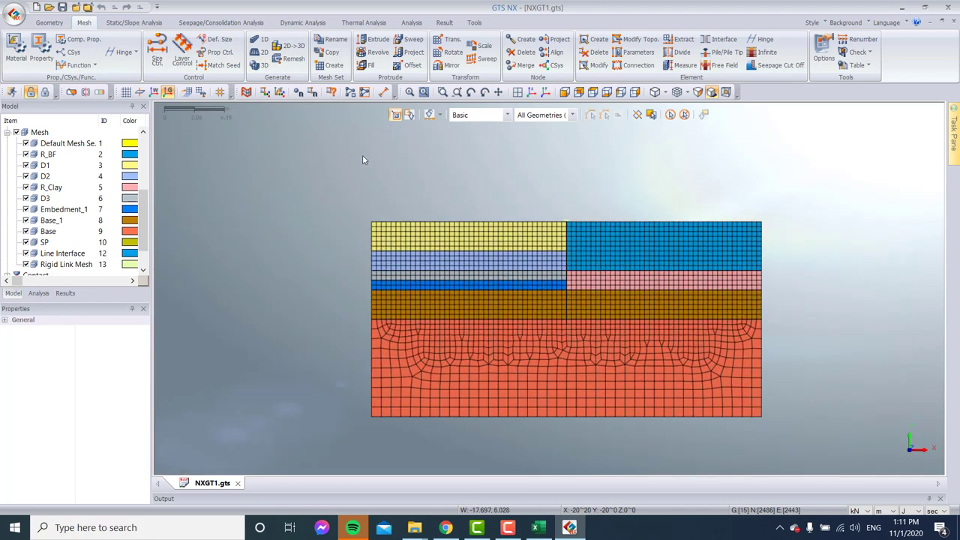
{"action": "left_click", "coordinate": [49, 23]}
{"action": "left_click", "coordinate": [84, 23]}
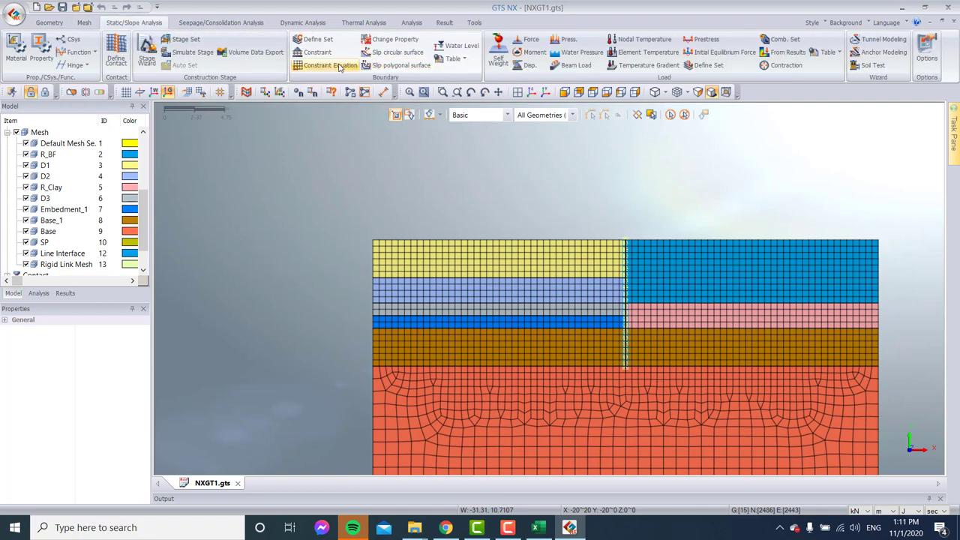
{"action": "left_click", "coordinate": [309, 66]}
{"action": "key", "text": "Escape"}
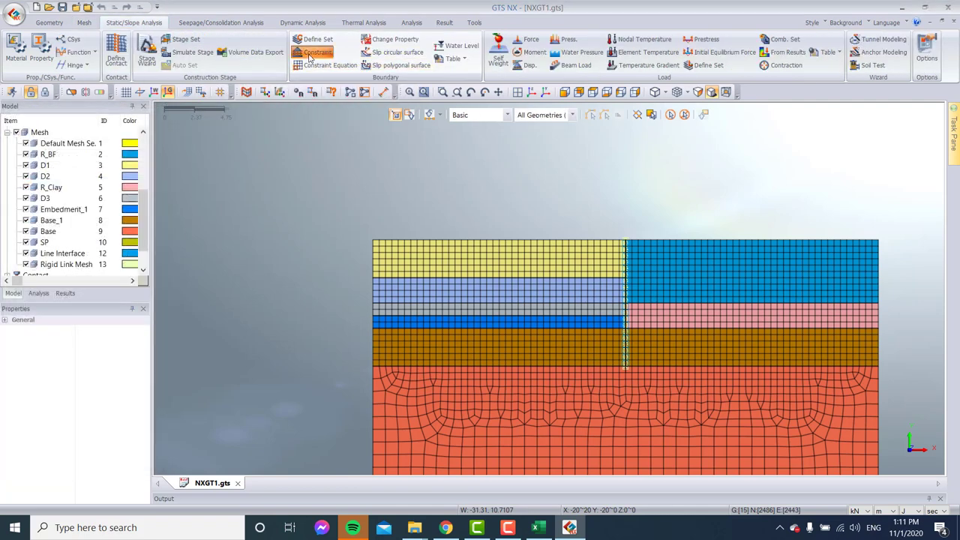
{"action": "left_click", "coordinate": [317, 52]}
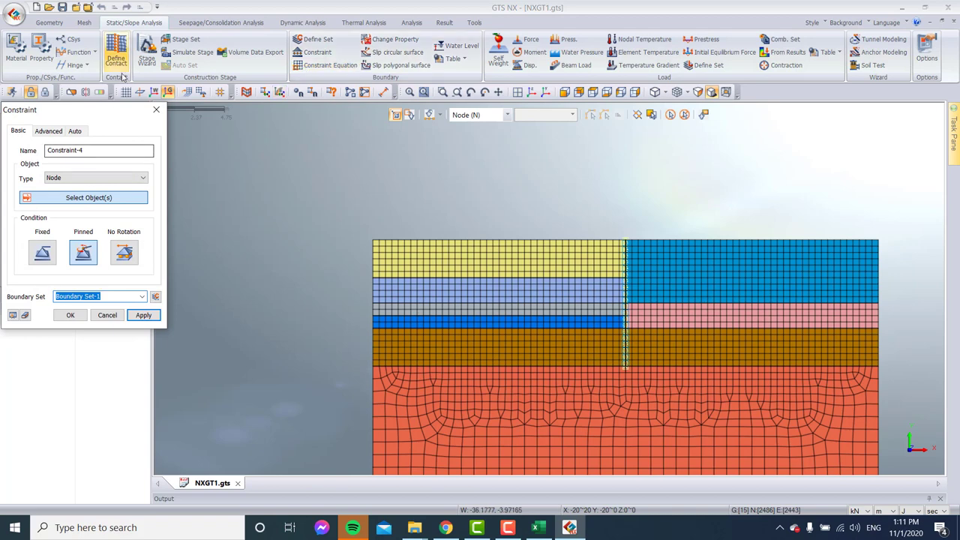
{"action": "left_click", "coordinate": [156, 109]}
{"action": "scroll", "coordinate": [379, 272], "scroll_direction": "down", "scroll_amount": 2}
{"action": "scroll", "coordinate": [487, 356], "scroll_direction": "up", "scroll_amount": 2}
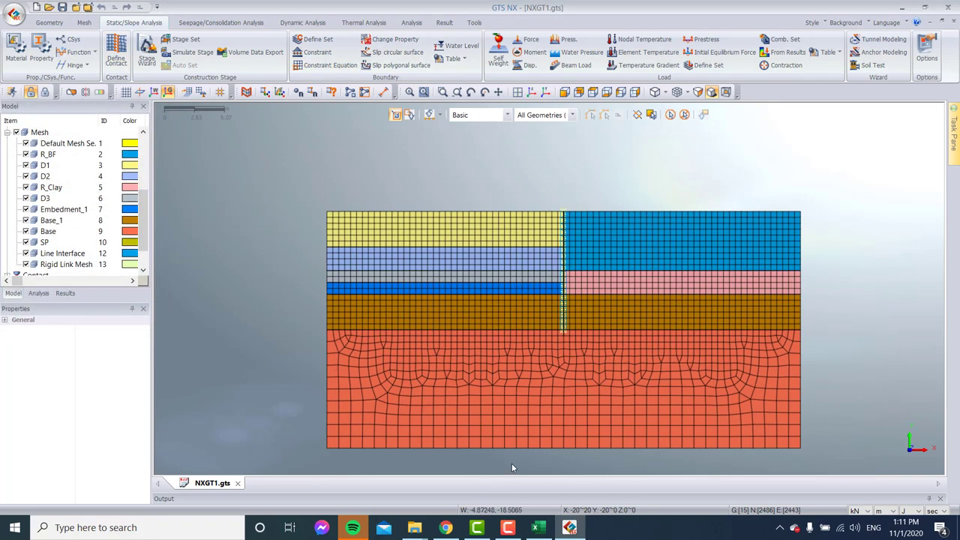
{"action": "scroll", "coordinate": [495, 367], "scroll_direction": "down", "scroll_amount": 1}
{"action": "scroll", "coordinate": [510, 350], "scroll_direction": "up", "scroll_amount": 4}
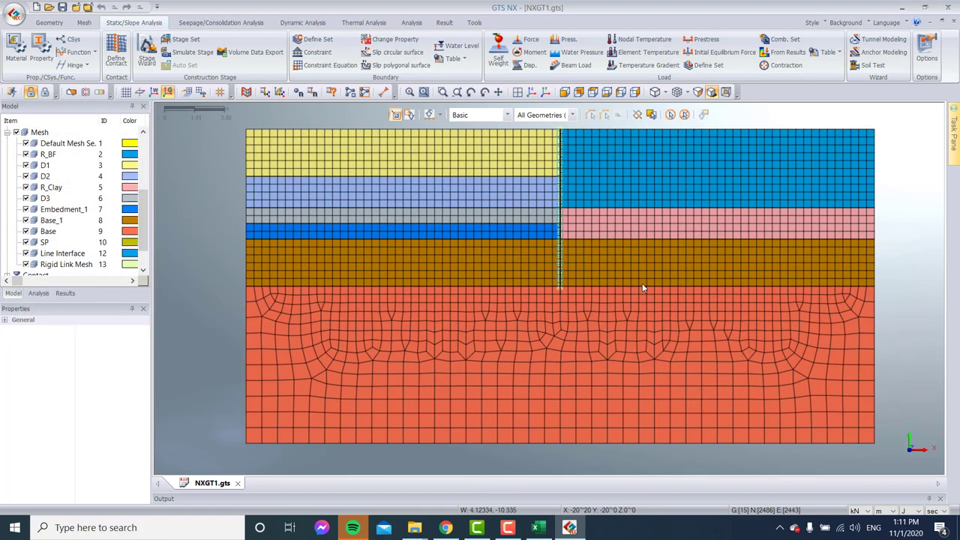
{"action": "scroll", "coordinate": [503, 292], "scroll_direction": "down", "scroll_amount": 2}
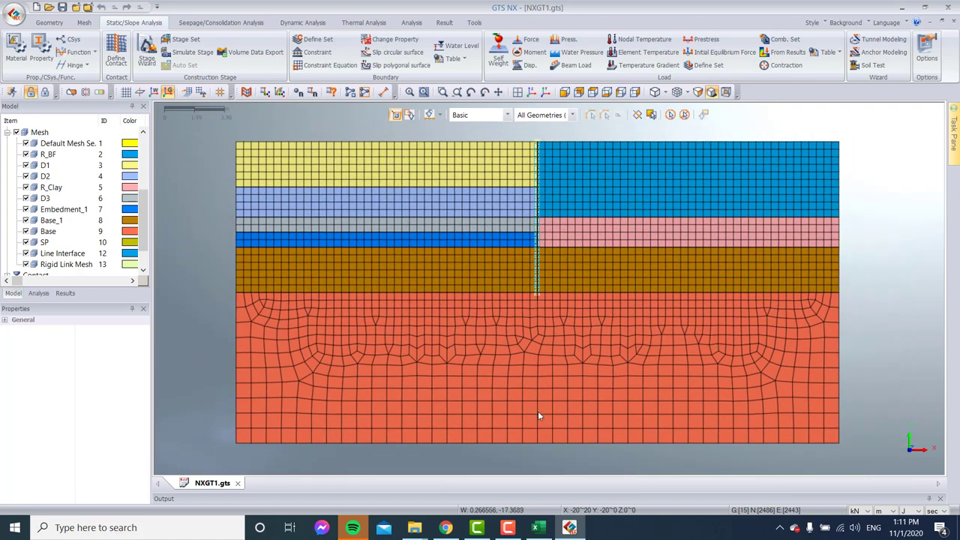
Step: Switch between Excel and GTS NX to compare the Cantlever and _Cantlifer_Interface bending moment curves alongside the interface model's mesh
{"action": "left_click", "coordinate": [538, 527]}
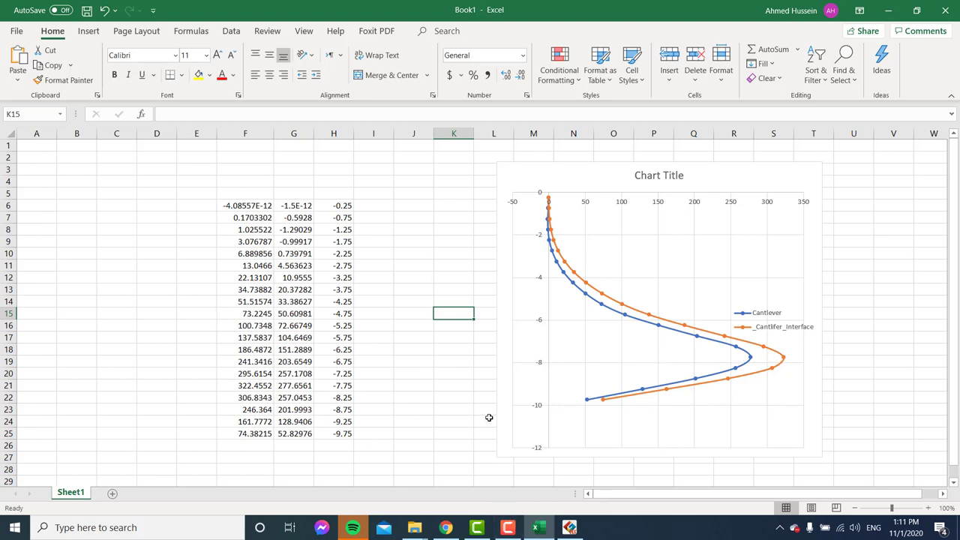
{"action": "left_click", "coordinate": [569, 527]}
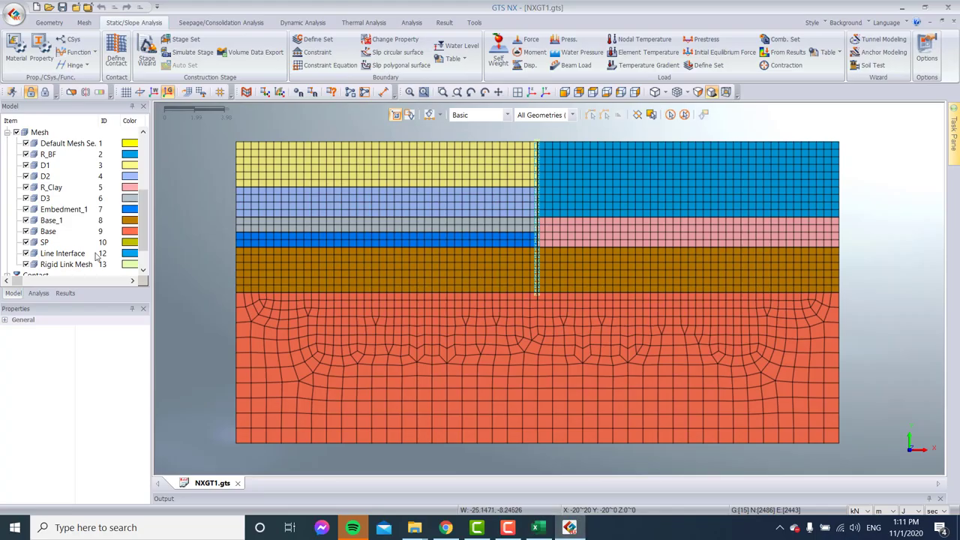
{"action": "key", "text": "alt+Tab"}
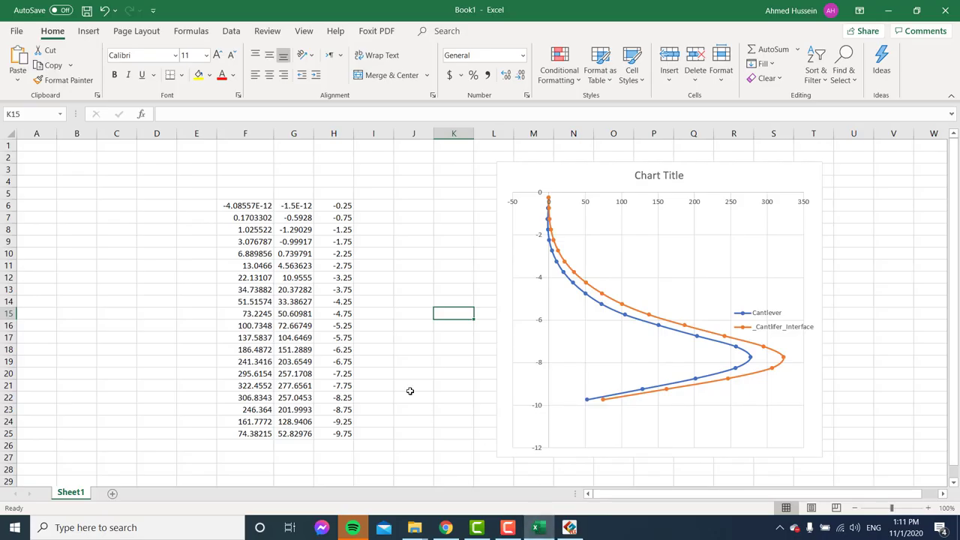
{"action": "left_click", "coordinate": [570, 528]}
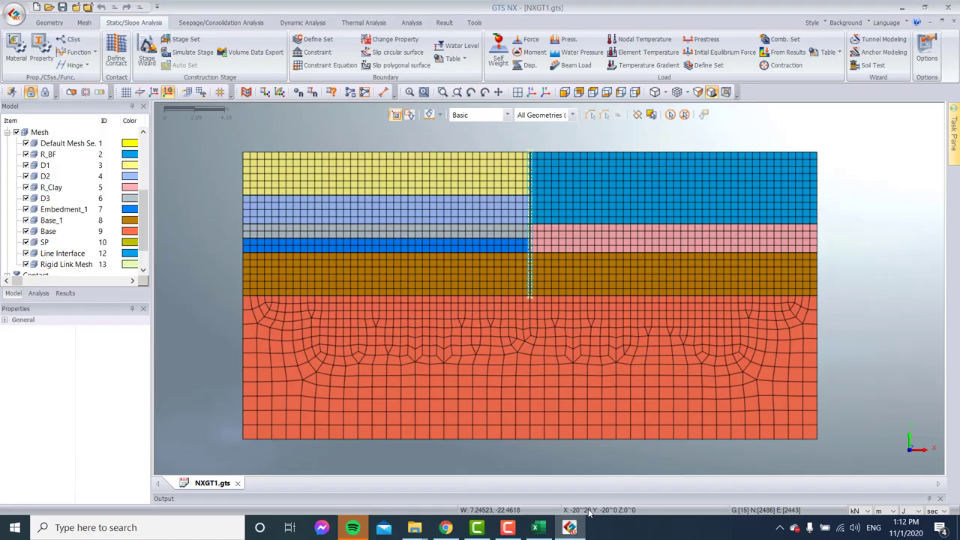
{"action": "left_click", "coordinate": [569, 527]}
{"action": "left_click", "coordinate": [508, 528]}
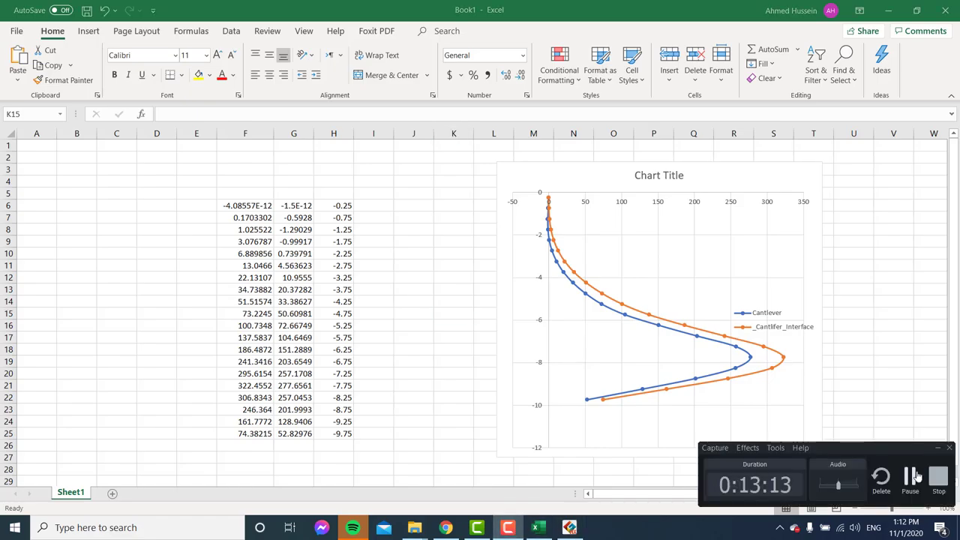